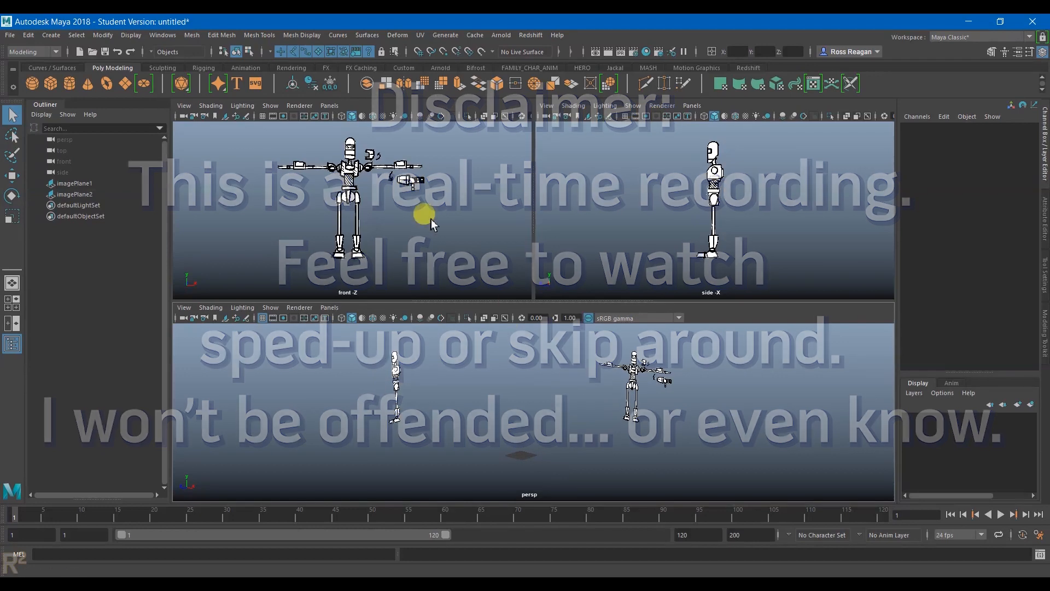
Examine the robot reference image planes in the front, side and perspective views.
scroll(395, 192, up, 3)
scroll(396, 194, down, 1)
key(space)
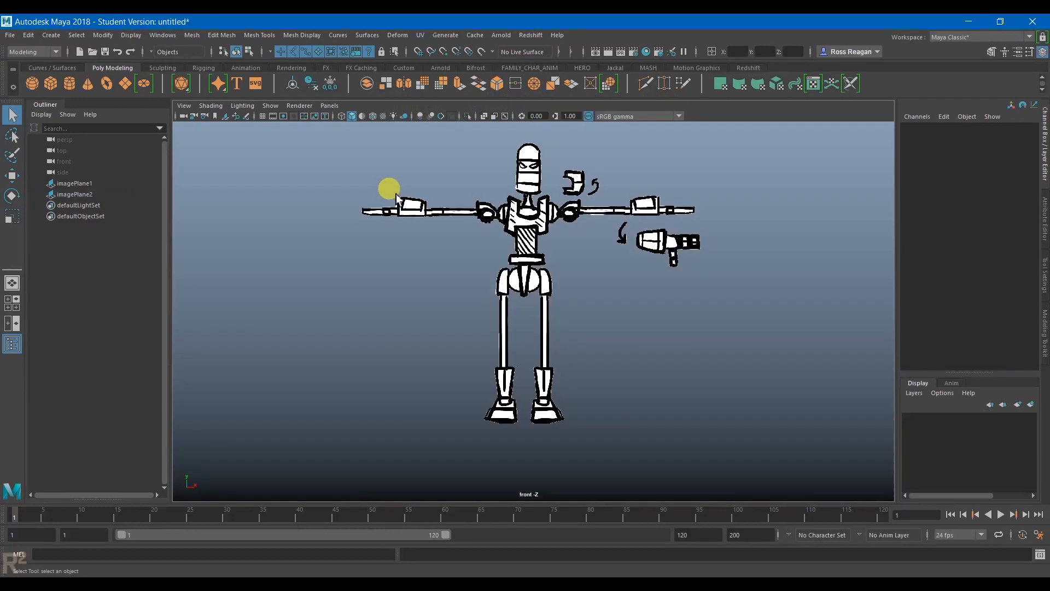
key(space)
key(space)
mouse_move(538, 416)
alt+mouse_down()
mouse_move(598, 349)
mouse_move(677, 369)
mouse_move(506, 371)
mouse_move(633, 342)
alt+mouse_up()
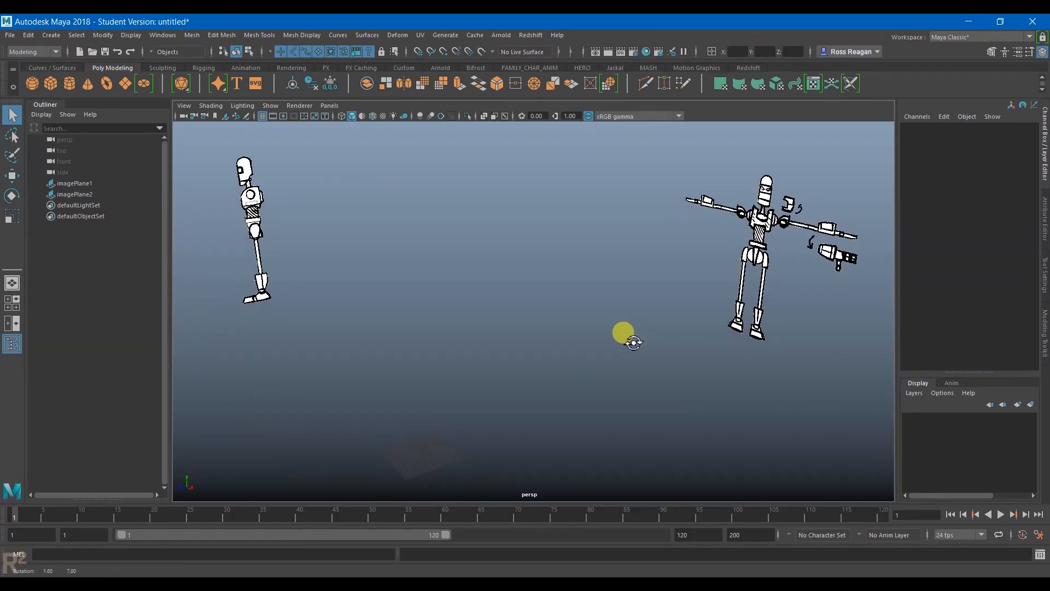
alt+right_drag(603, 340, 567, 339)
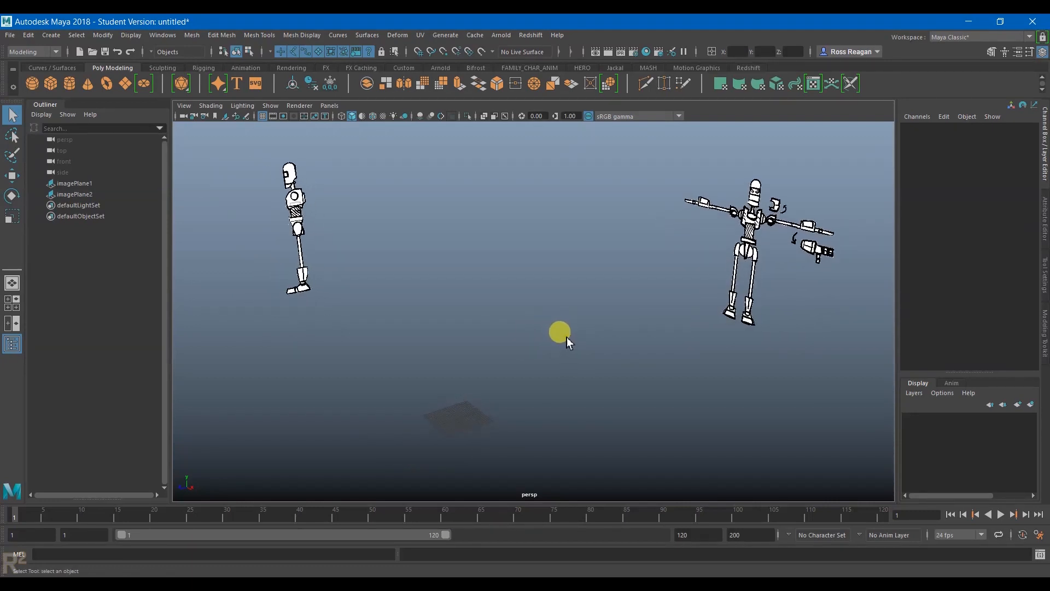
mouse_move(571, 339)
alt+mouse_down()
mouse_move(565, 363)
mouse_move(576, 350)
alt+mouse_up()
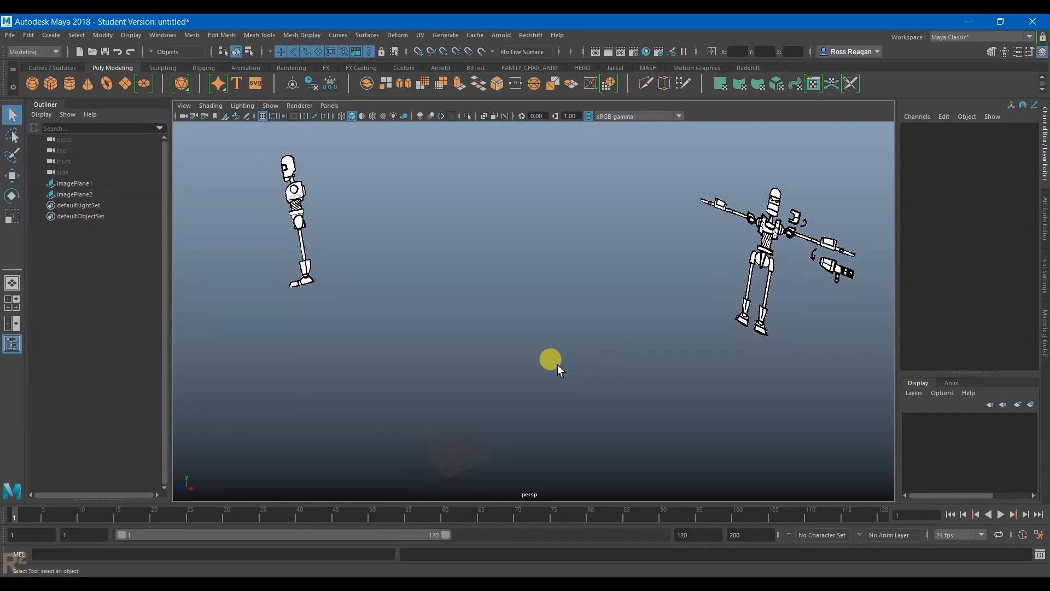
alt+drag(553, 364, 499, 339)
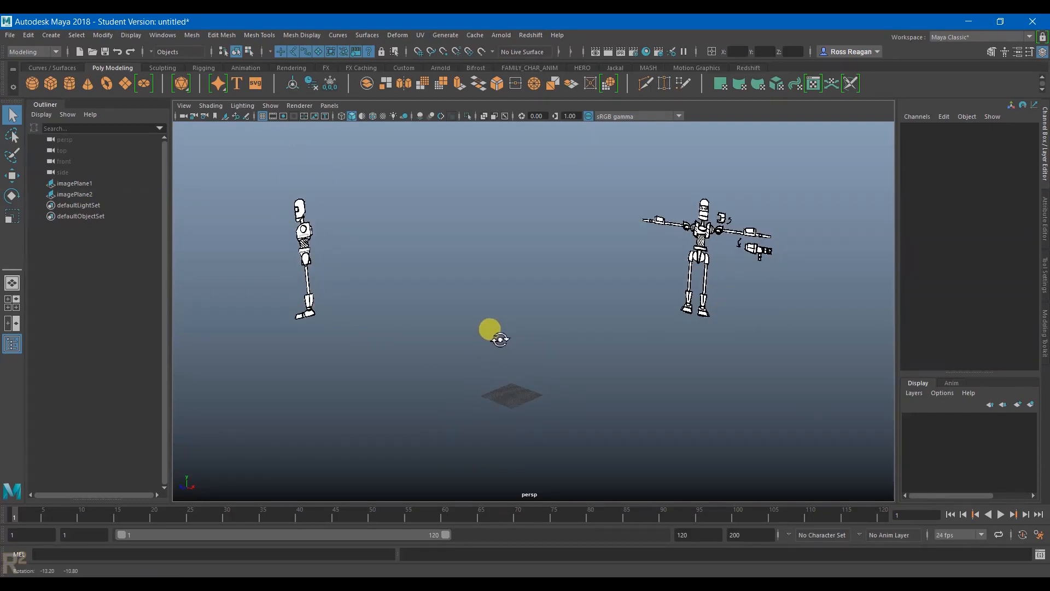
alt+drag(500, 339, 482, 339)
alt+middle_drag(537, 336, 500, 352)
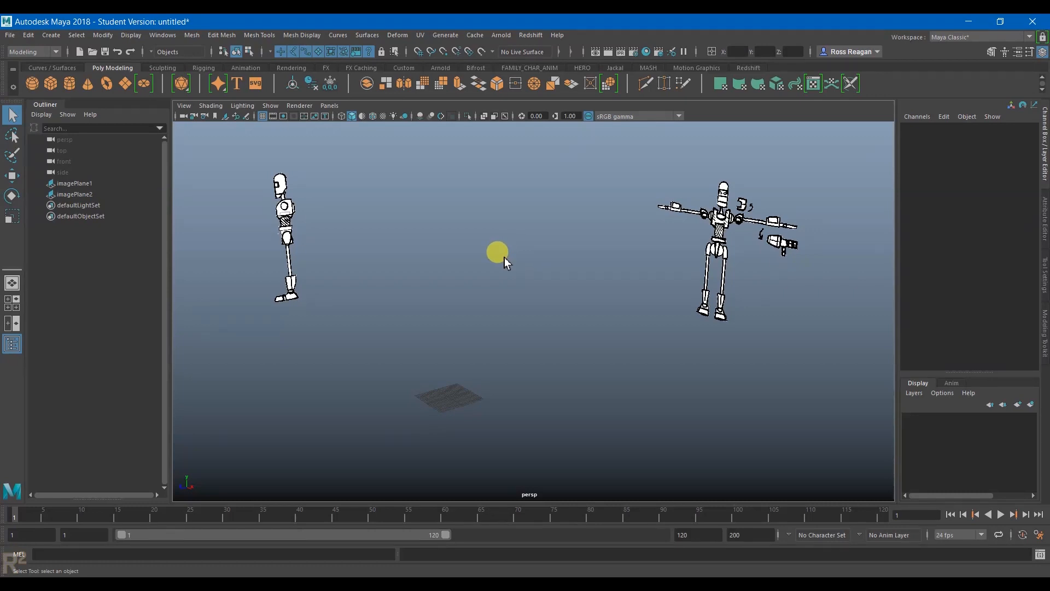
alt+middle_drag(412, 274, 438, 291)
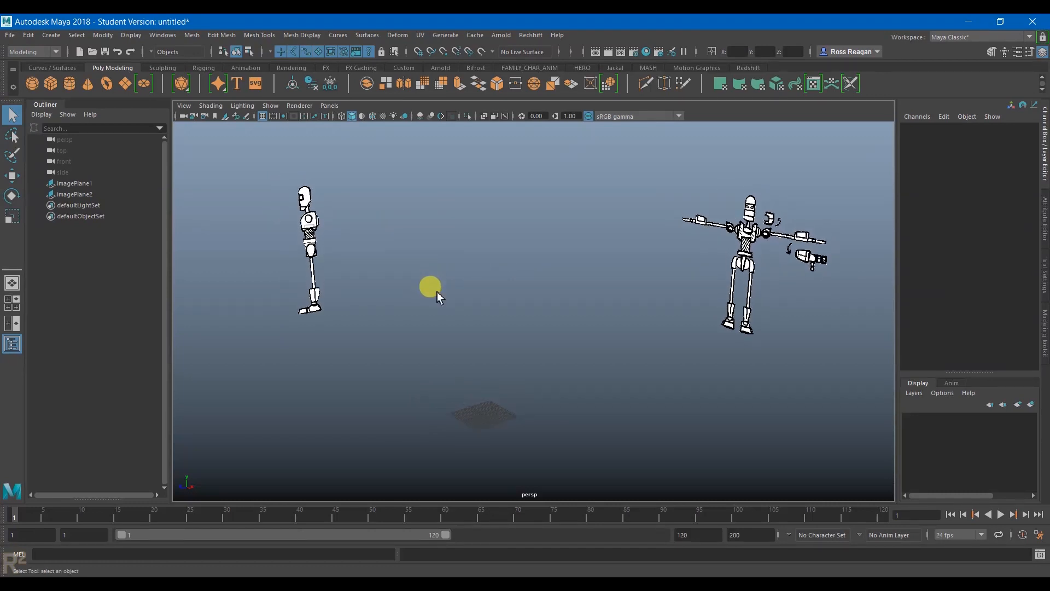
key(space)
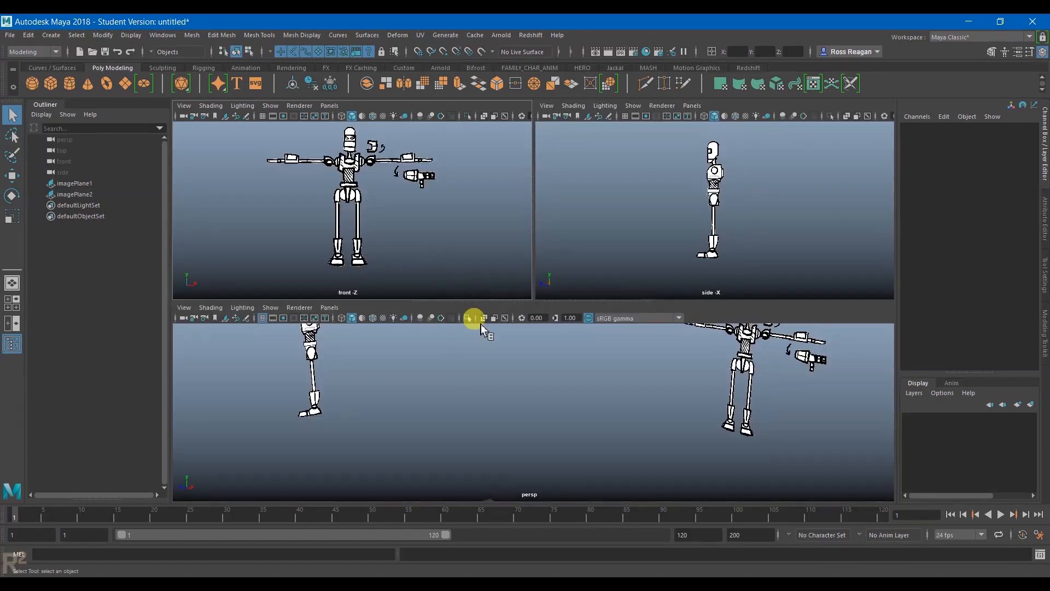
scroll(470, 372, down, 5)
alt+drag(471, 378, 499, 377)
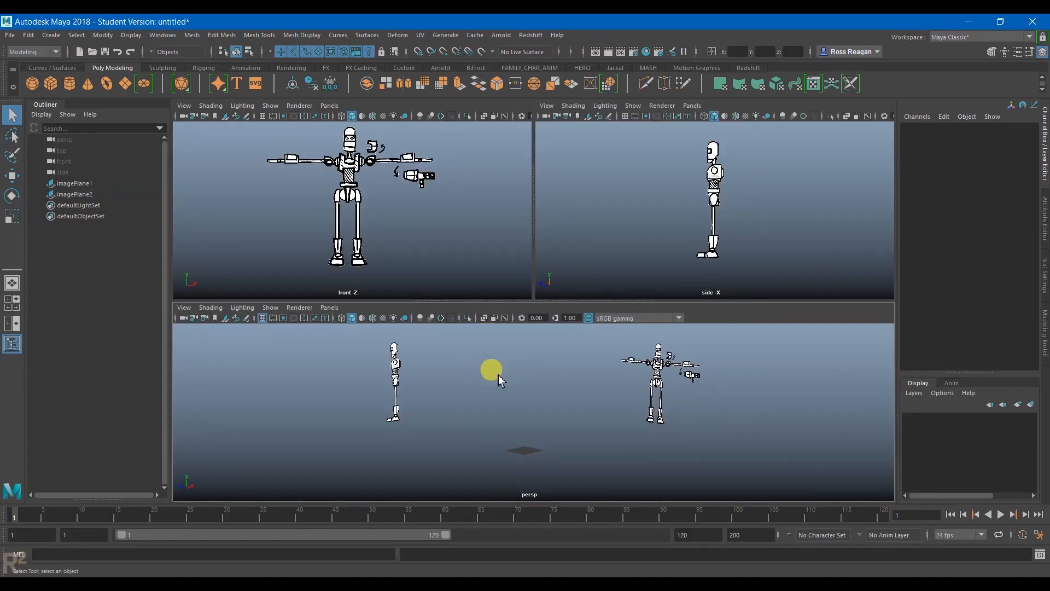
key(space)
scroll(476, 250, up, 3)
scroll(484, 256, down, 6)
key(space)
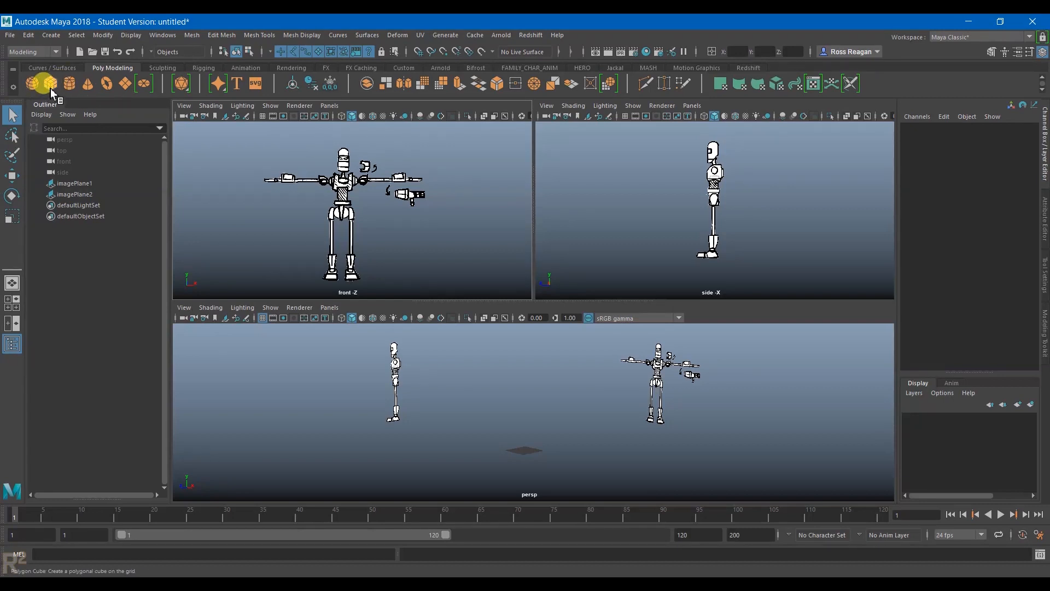
Create a polygon cylinder and raise it to Translate Y 58.013, over the robot's abdomen in the front view.
click(67, 87)
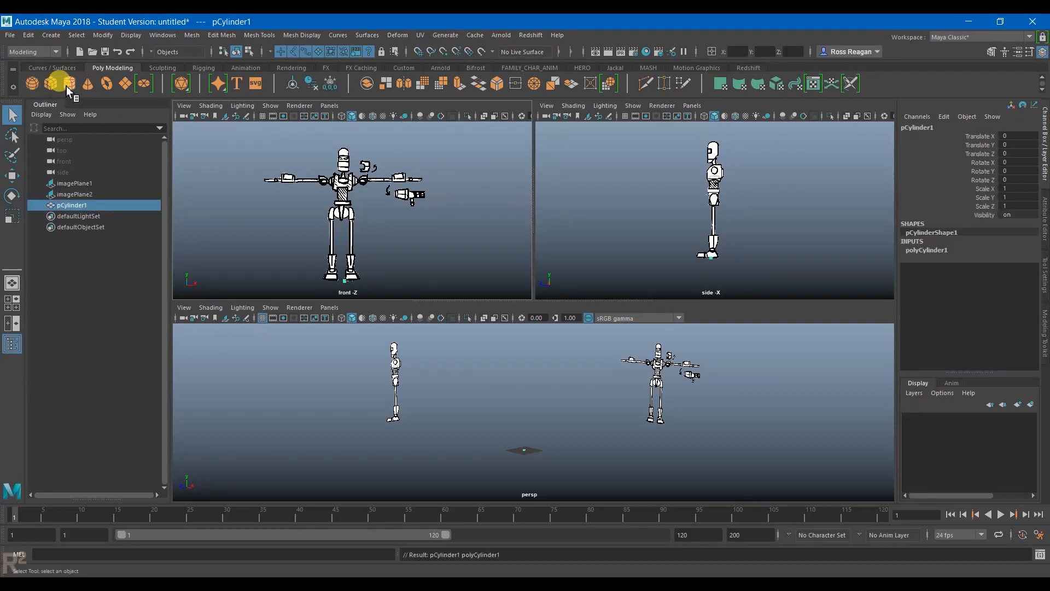
key(space)
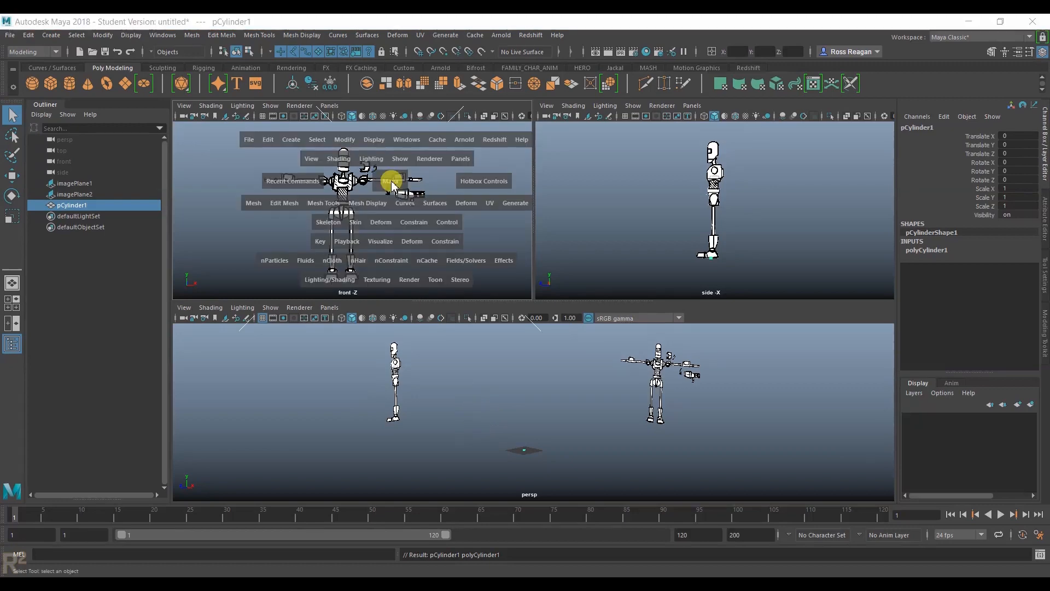
key(w)
scroll(532, 378, up, 2)
drag(499, 466, 499, 206)
scroll(500, 253, up, 2)
scroll(534, 356, down, 2)
scroll(539, 340, up, 3)
scroll(540, 328, down, 2)
scroll(550, 320, up, 1)
scroll(543, 350, down, 2)
scroll(555, 351, up, 3)
key(space)
key(space)
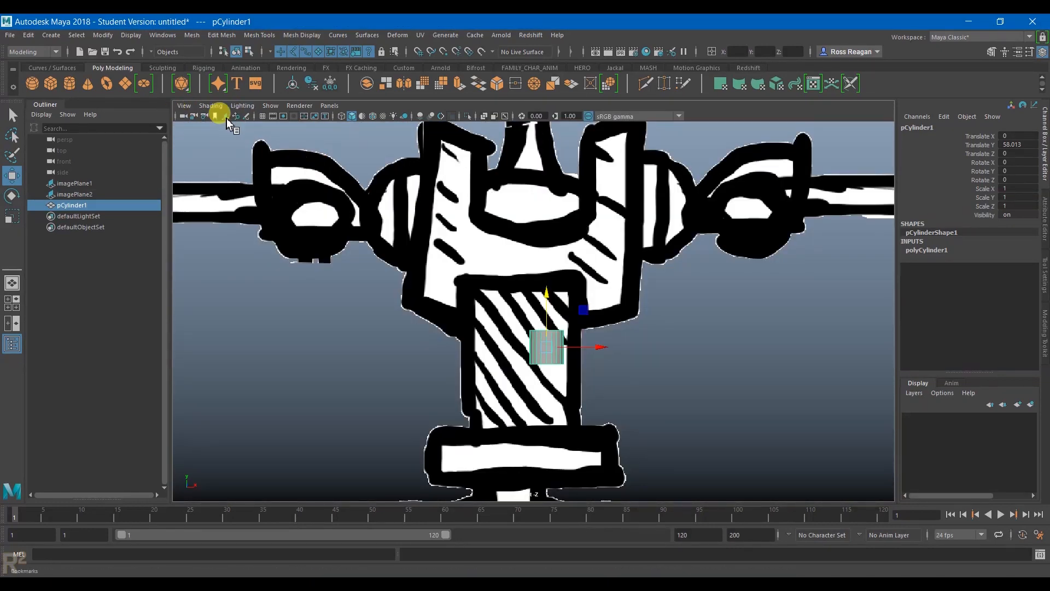
Show the grid in the front view and shift the front image plane to Translate X 1.597, centring the drawing.
click(262, 117)
alt+middle_drag(566, 274, 561, 323)
scroll(561, 317, down, 2)
alt+middle_drag(561, 268, 543, 206)
scroll(535, 259, down, 3)
click(568, 274)
drag(543, 411, 575, 416)
alt+middle_drag(533, 329, 528, 487)
scroll(500, 287, down, 1)
alt+middle_drag(500, 295, 513, 271)
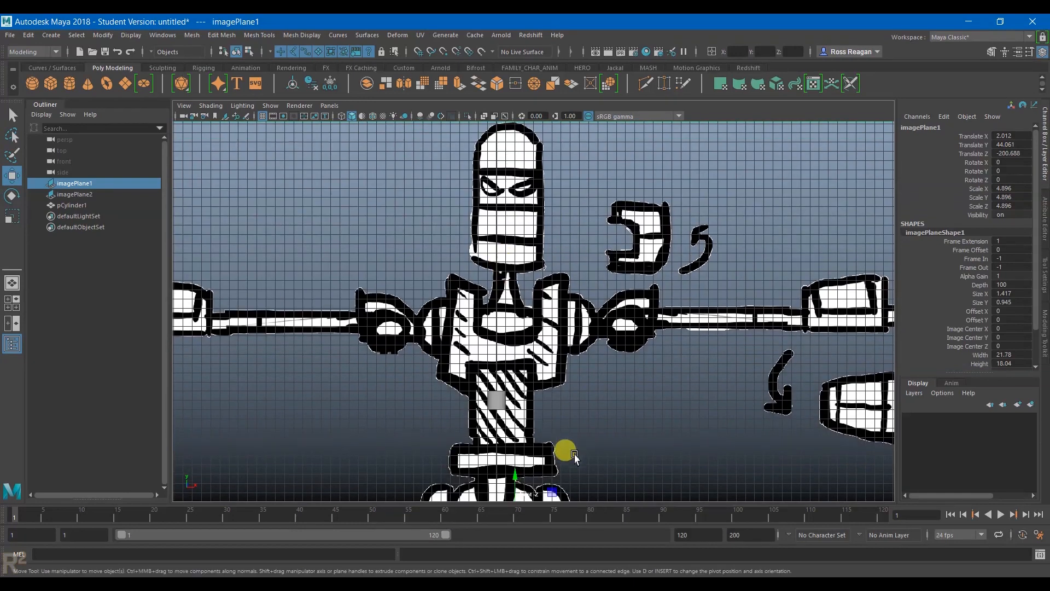
alt+middle_drag(569, 446, 578, 319)
drag(577, 392, 562, 386)
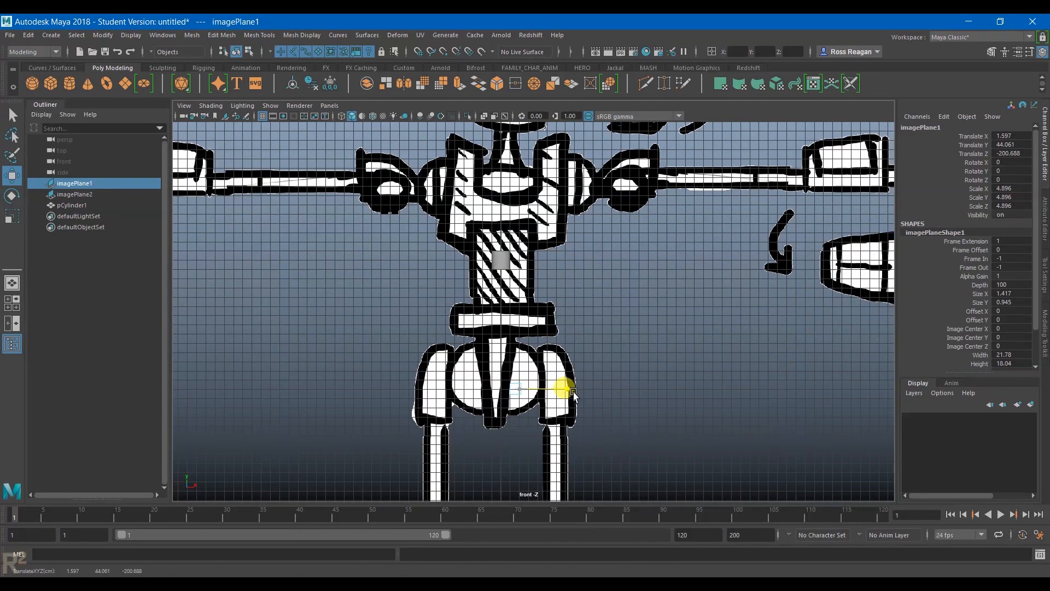
key(q)
Scale the cylinder to 3.235 × 4.278 × 3.235 and position it at Translate Y 57.46 to fit the abdomen drawing.
scroll(510, 270, up, 4)
scroll(478, 232, up, 3)
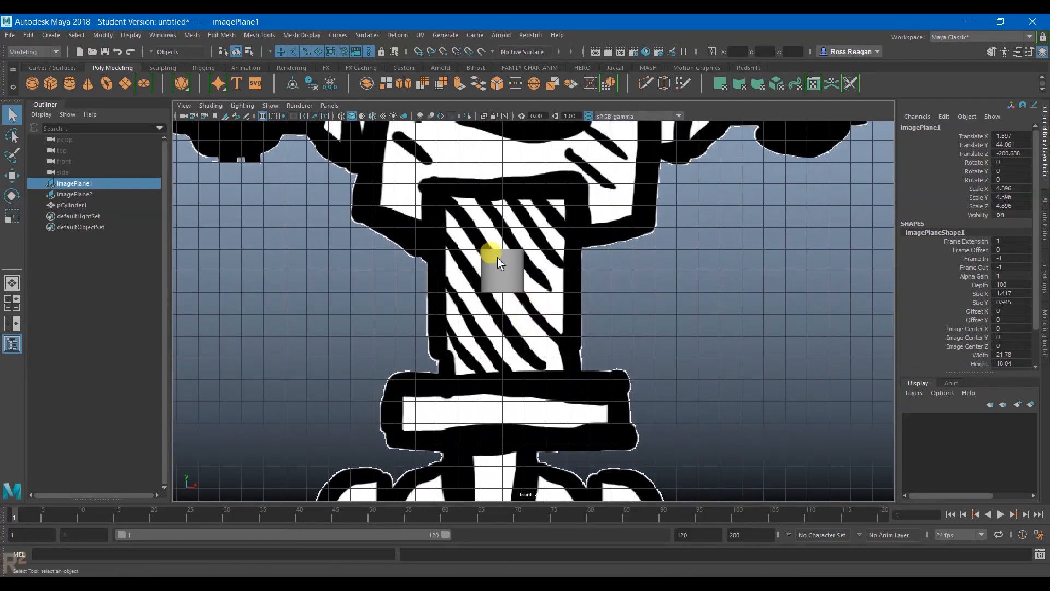
click(495, 260)
key(r)
drag(515, 279, 579, 262)
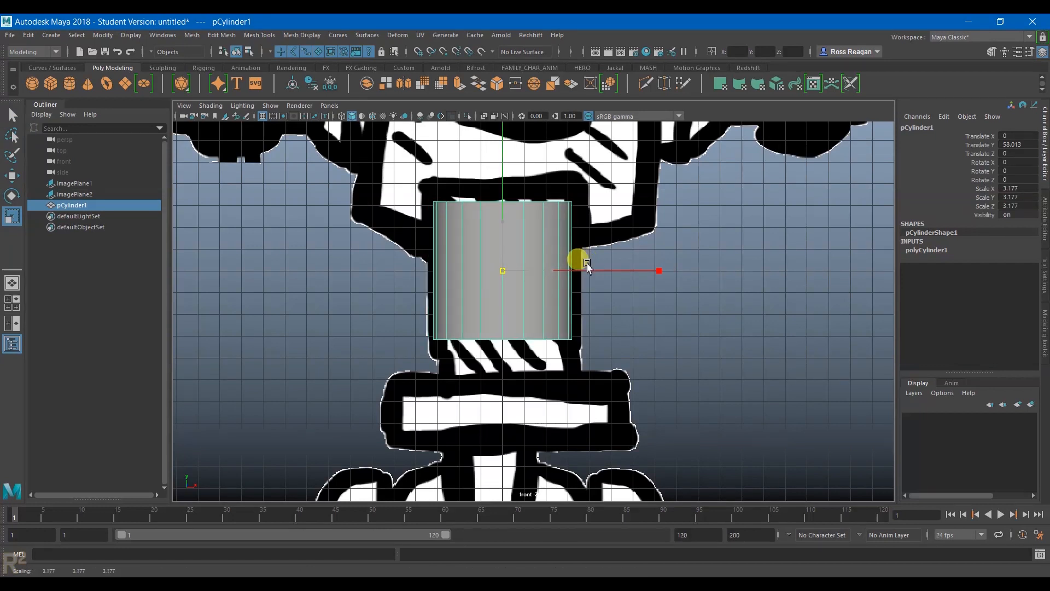
key(w)
mouse_move(499, 226)
mouse_down()
mouse_move(505, 212)
mouse_move(504, 239)
mouse_up()
key(r)
key(w)
key(q)
Raise the abdomen cylinder's top ring of vertices into the chest area, then return to object selection.
right_drag(514, 221, 441, 208)
drag(368, 153, 707, 243)
key(w)
alt+middle_drag(535, 196, 557, 251)
drag(525, 197, 524, 155)
key(q)
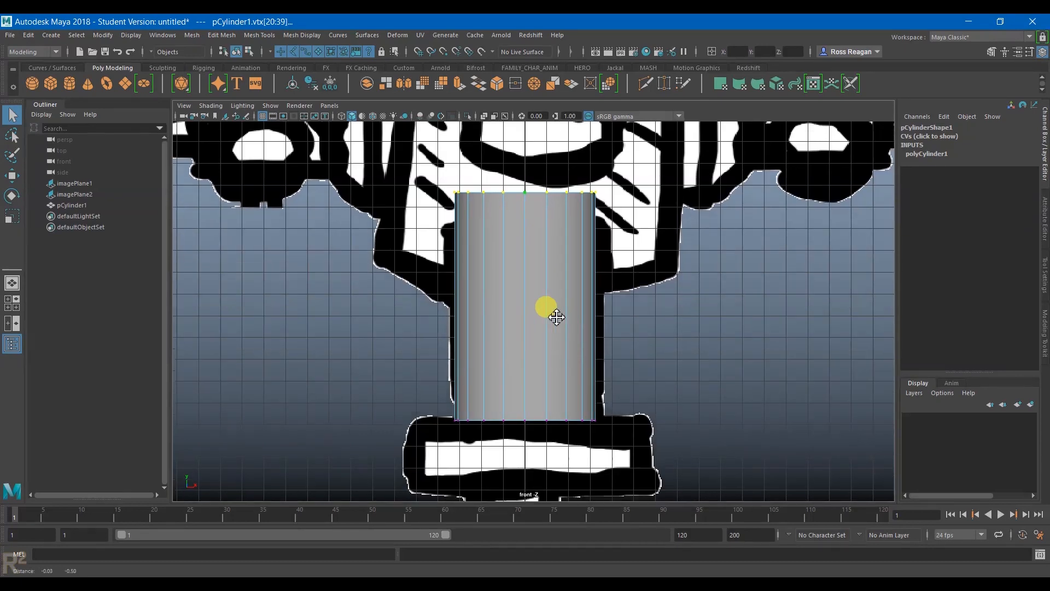
alt+middle_drag(544, 305, 530, 237)
right_drag(530, 237, 574, 214)
Show the side view's grid and move the side image plane to Translate Y 44.658 and Z 2.814, aligning it with the cylinder.
key(space)
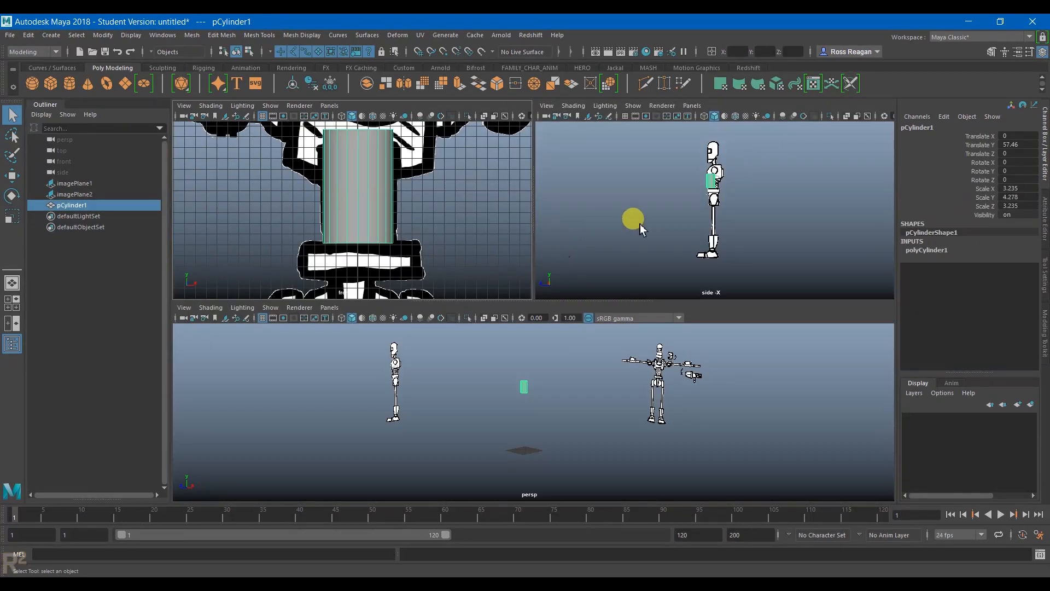
key(space)
scroll(602, 200, up, 5)
alt+middle_drag(554, 183, 593, 377)
click(595, 403)
key(w)
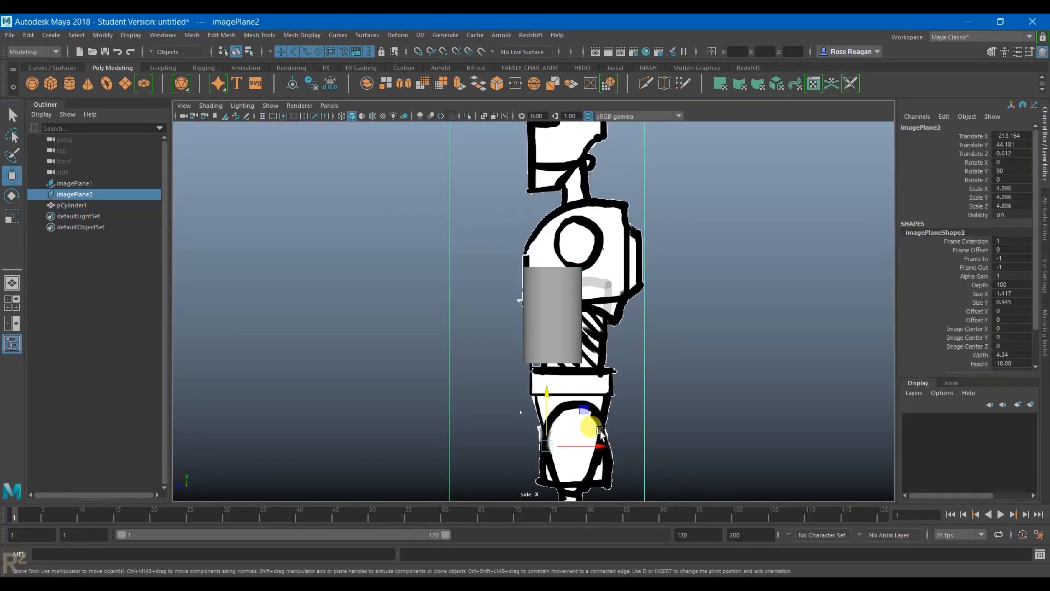
alt+middle_drag(598, 419, 584, 403)
click(262, 116)
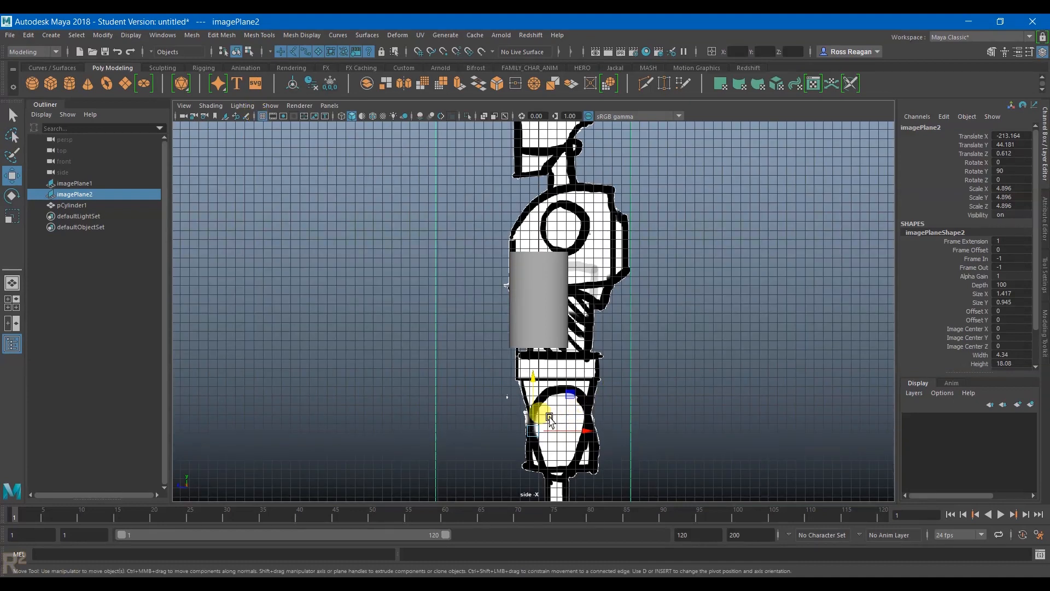
drag(595, 432, 568, 435)
drag(512, 382, 512, 379)
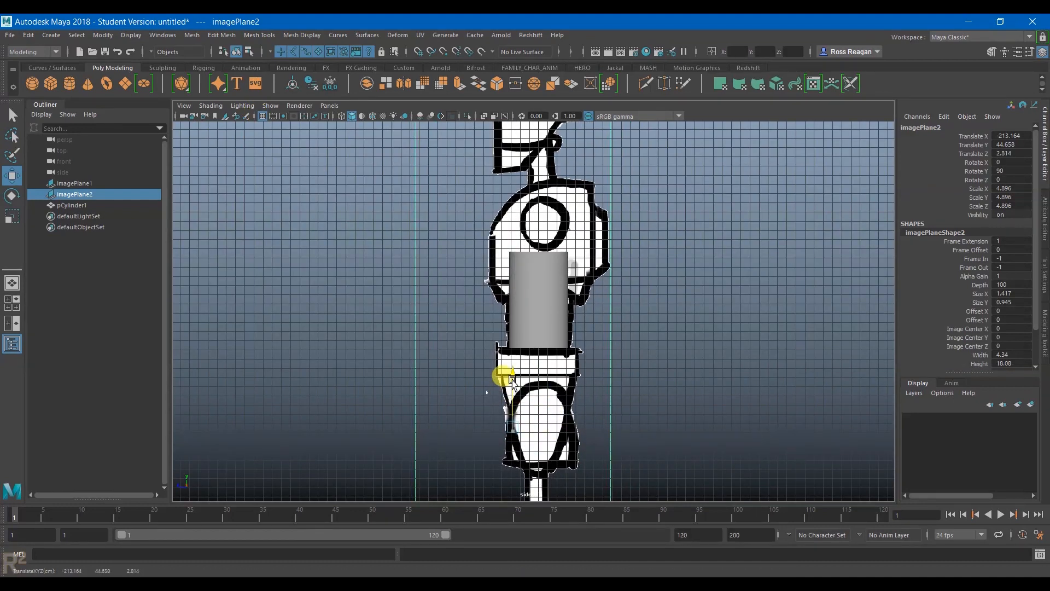
key(space)
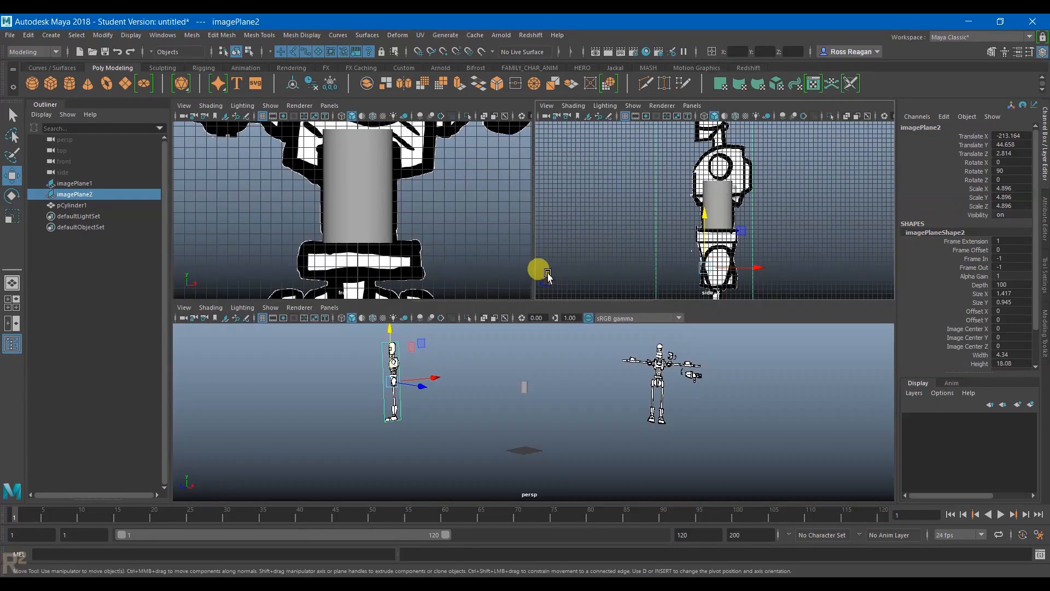
key(space)
key(q)
click(563, 330)
alt+middle_drag(563, 329, 569, 393)
scroll(569, 393, up, 3)
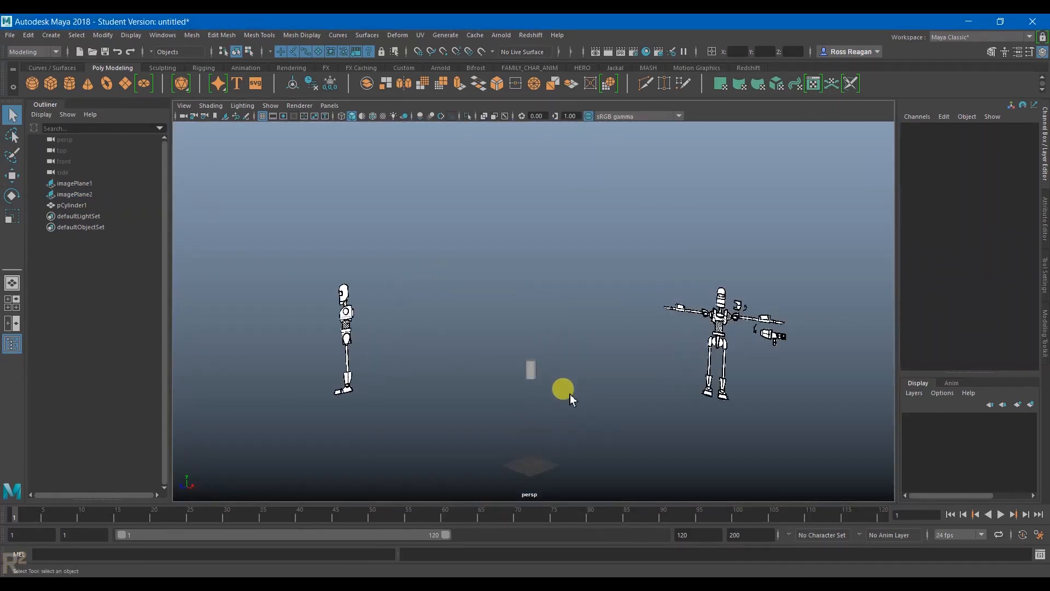
Duplicate the abdomen cylinder, move the copy down to Translate Y 51.574 at the belt, and flatten it to Scale Y 0.761.
key(space)
key(space)
scroll(449, 224, up, 3)
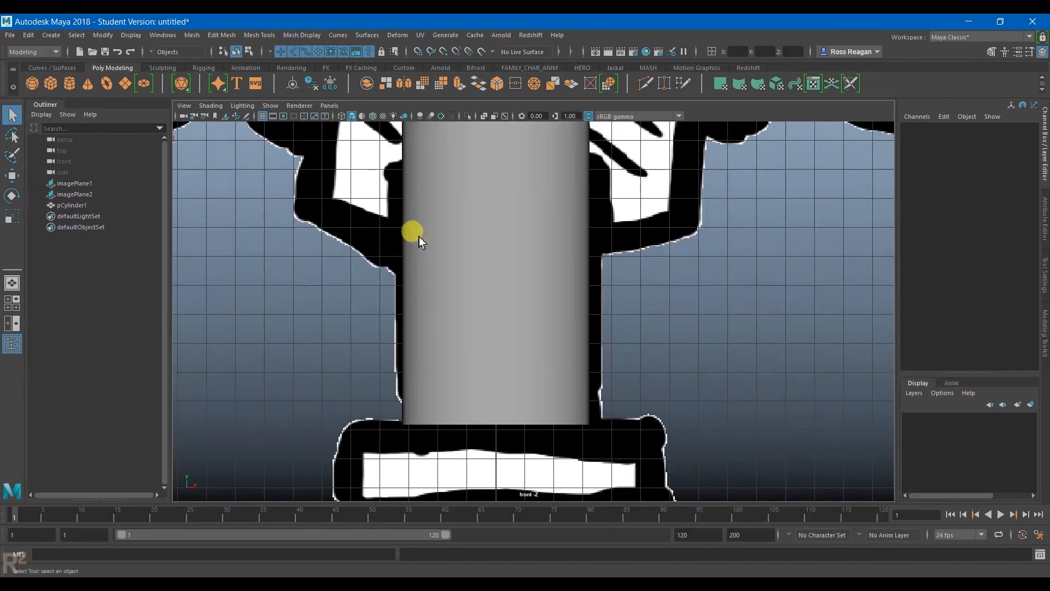
click(470, 280)
alt+middle_drag(547, 353, 563, 310)
key(ctrl+d)
scroll(572, 240, down, 2)
key(w)
drag(527, 177, 520, 317)
key(r)
key(w)
drag(520, 281, 522, 310)
Scale the belt cylinder to 5.231 in X and Z and 0.85 in Y so it extends around the abdomen cylinder.
key(r)
key(space)
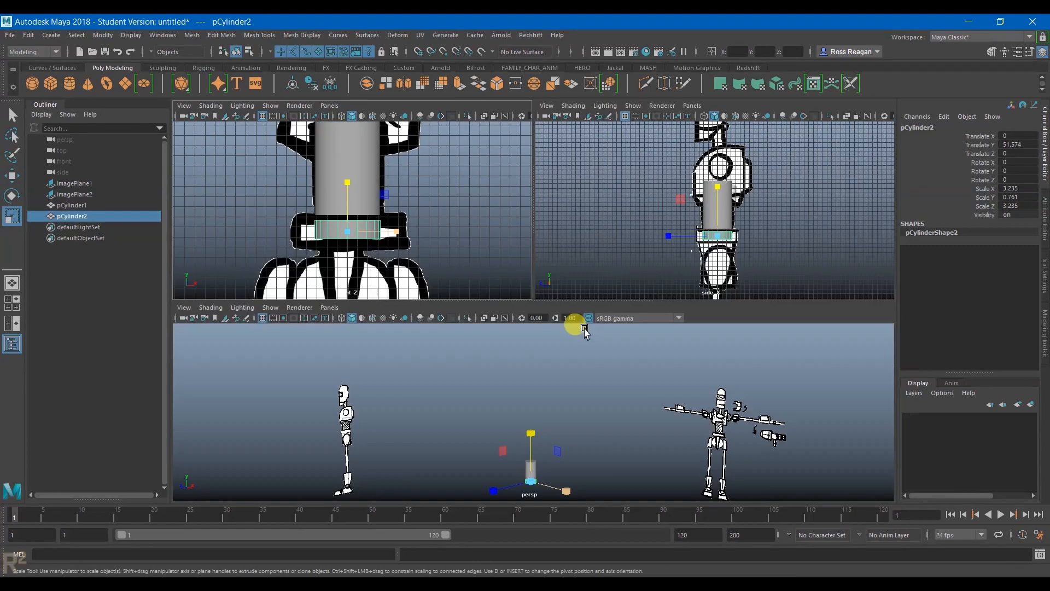
key(space)
key(f)
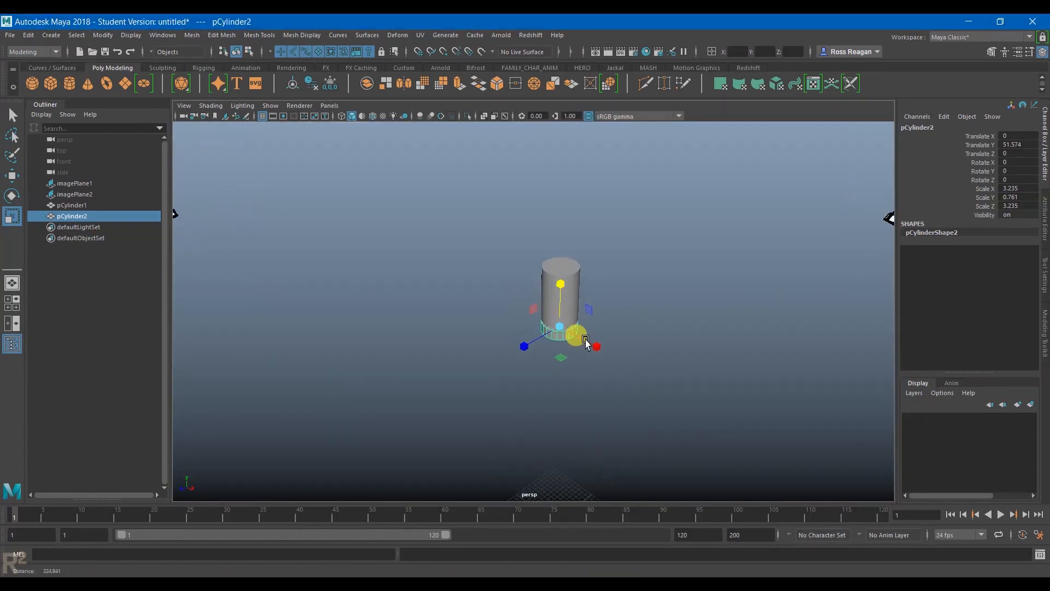
key(space)
drag(566, 460, 564, 436)
drag(564, 391, 565, 387)
key(w)
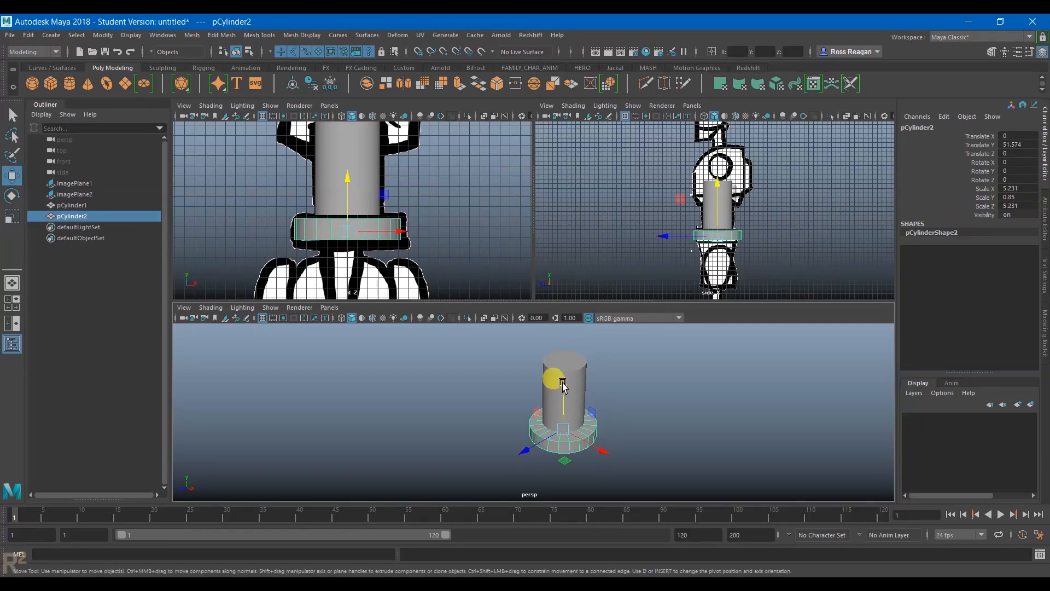
Snap the belt cylinder's top ring of vertices vertically to the bottom edge of the abdomen cylinder.
key(space)
scroll(506, 316, up, 3)
key(q)
right_drag(490, 292, 431, 288)
drag(298, 274, 751, 392)
key(w)
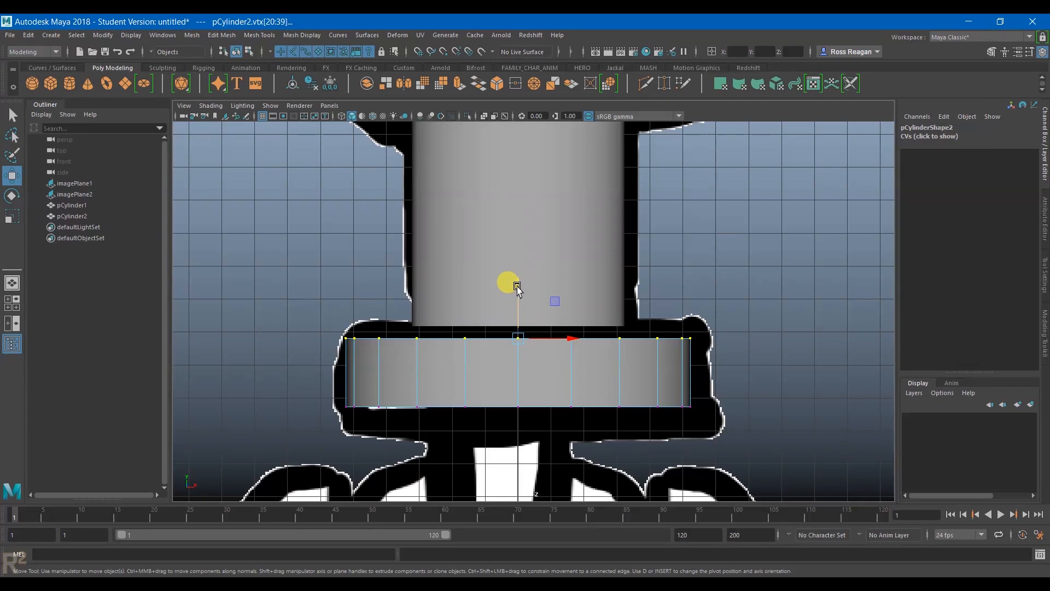
key(v)
drag(517, 287, 521, 327)
Lower the belt cylinder's bottom ring of vertices to the belt outline's lower edge, then return to object mode and deselect it.
drag(345, 377, 807, 473)
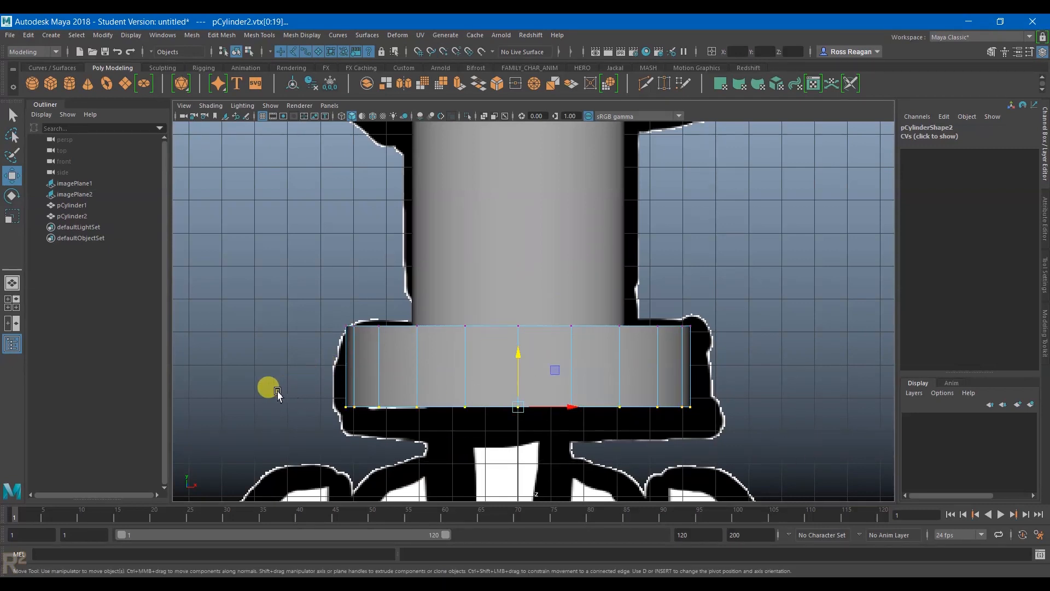
drag(521, 352, 516, 376)
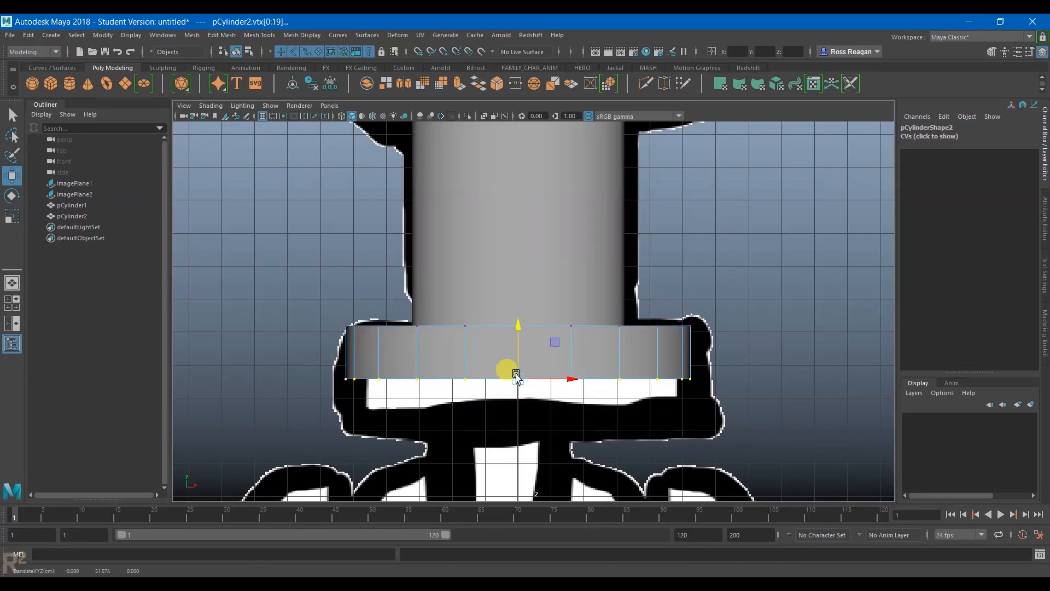
drag(518, 327, 516, 371)
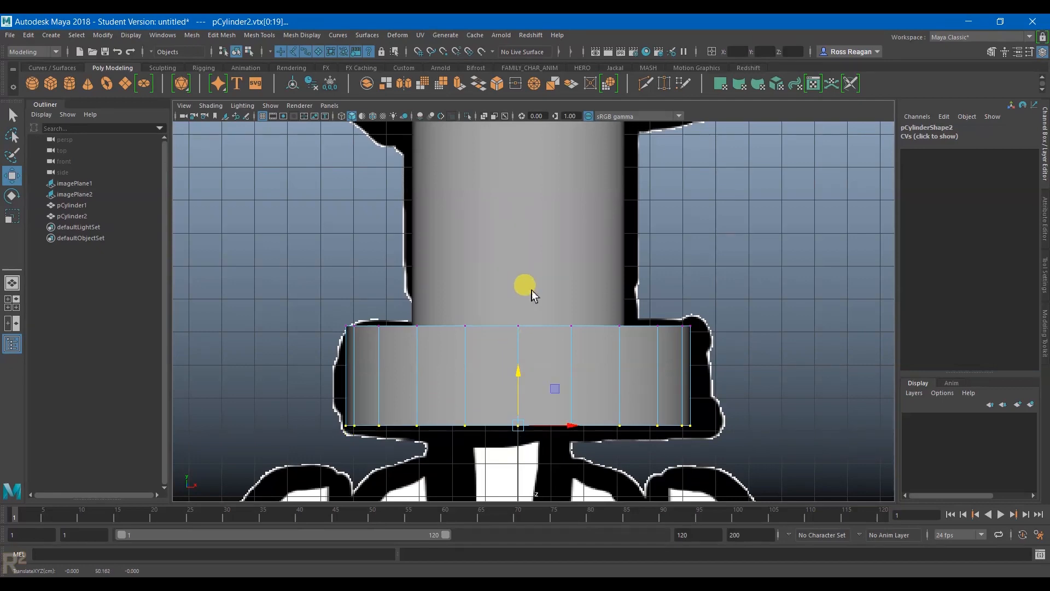
key(q)
key(space)
key(space)
right_drag(636, 299, 683, 269)
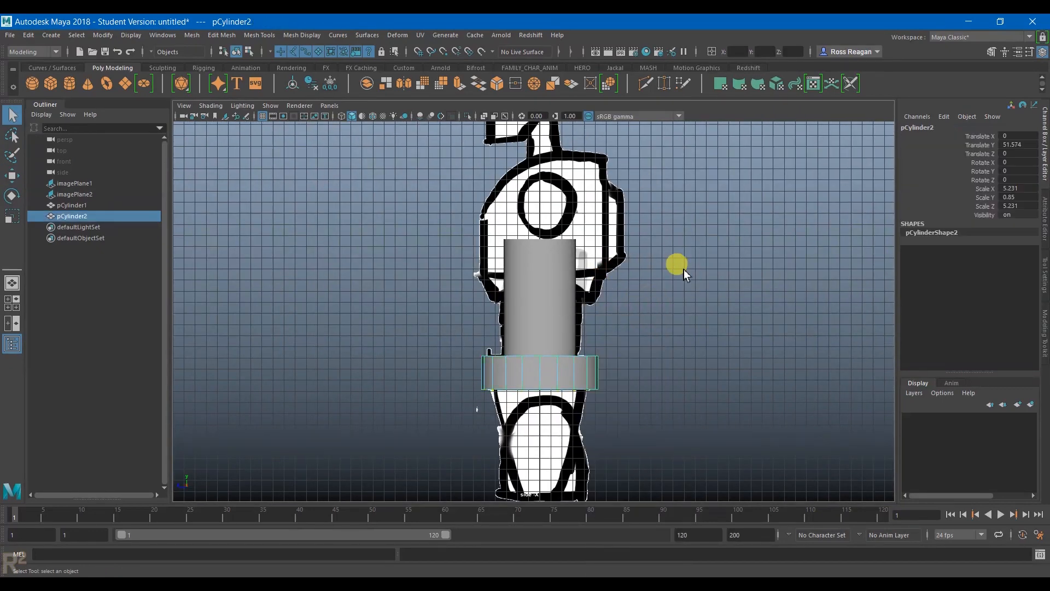
click(683, 269)
key(space)
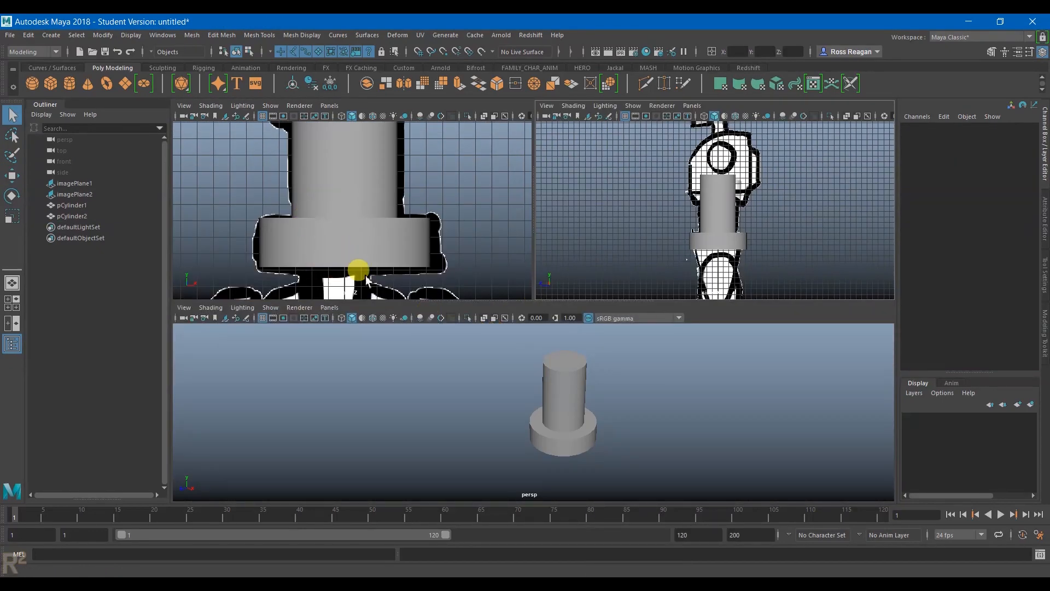
key(space)
key(space)
key(w)
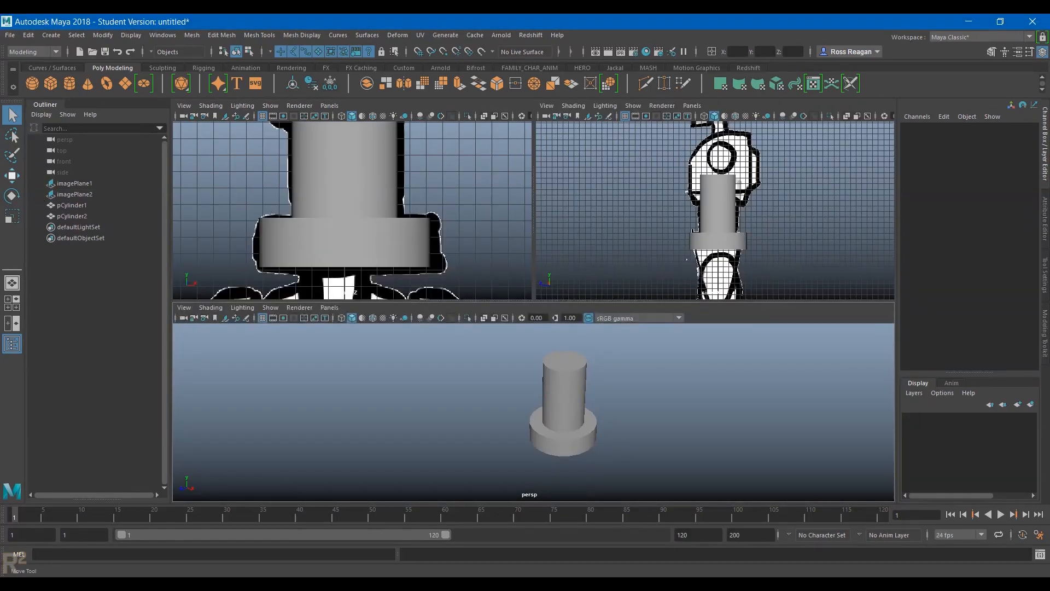
Create a polygon sphere and move it up onto the round pelvis outline, at Translate X 0.974 and Y 46.035.
key(space)
scroll(523, 283, up, 5)
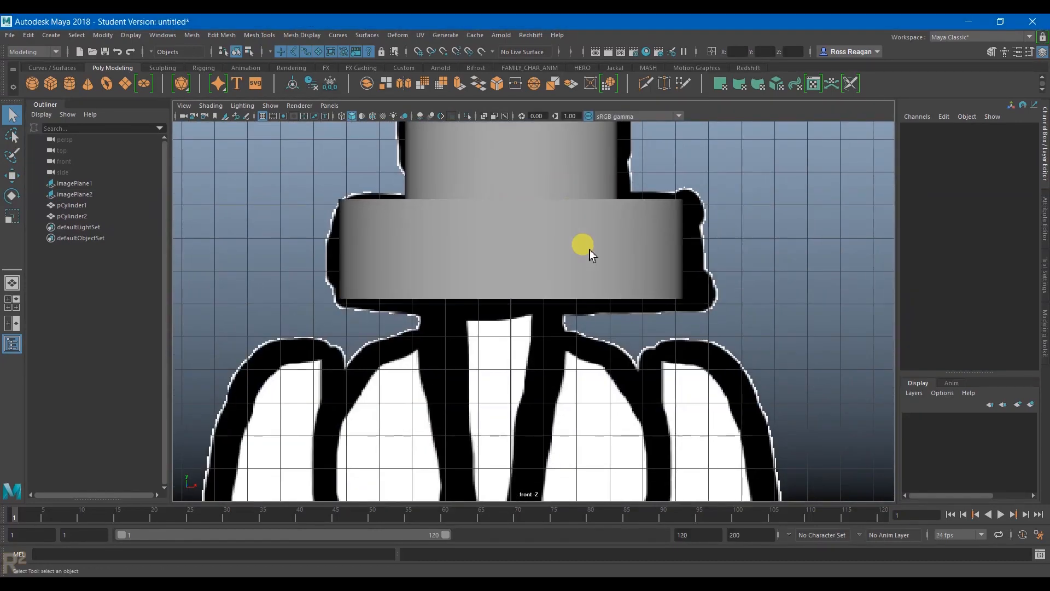
scroll(560, 216, down, 5)
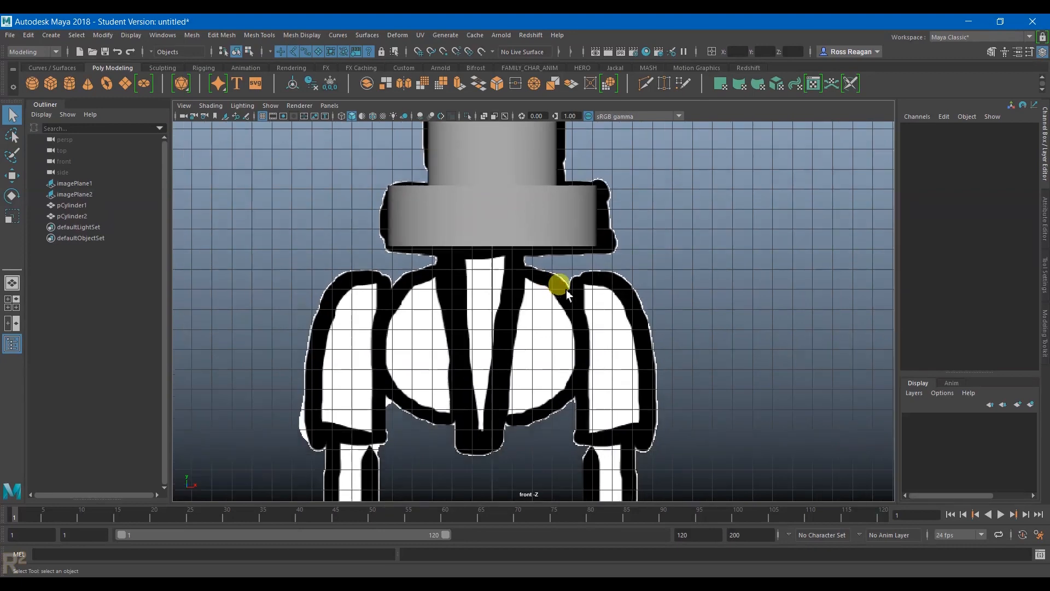
scroll(564, 285, up, 6)
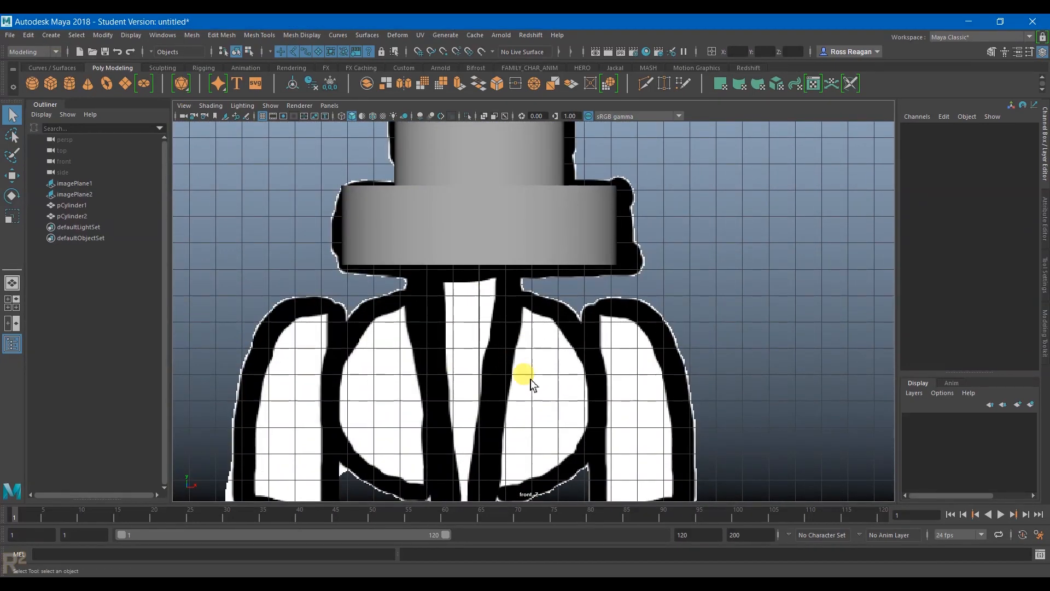
key(space)
key(space)
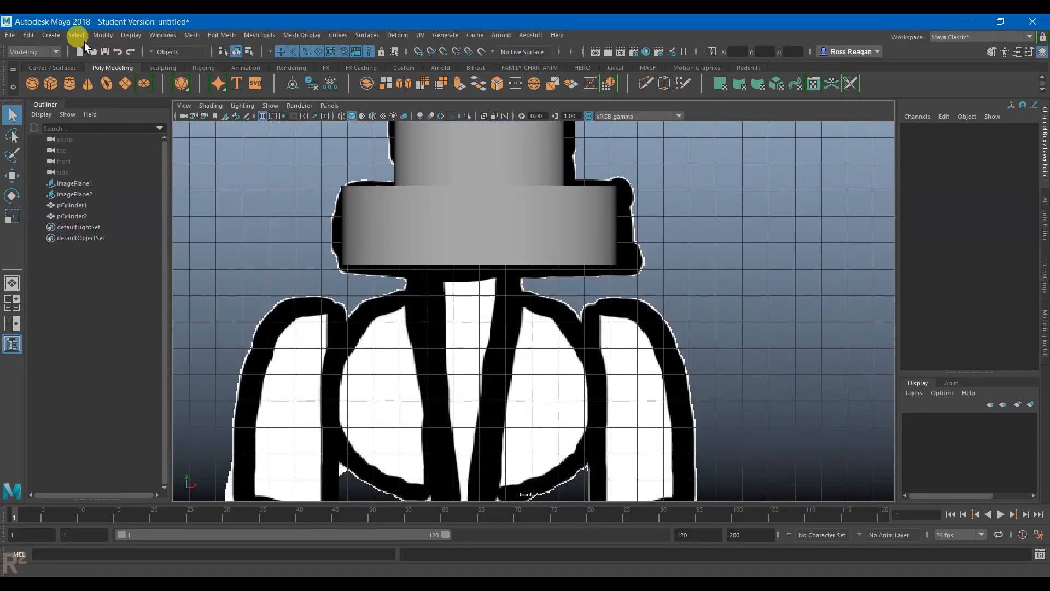
click(51, 34)
mouse_move(94, 72)
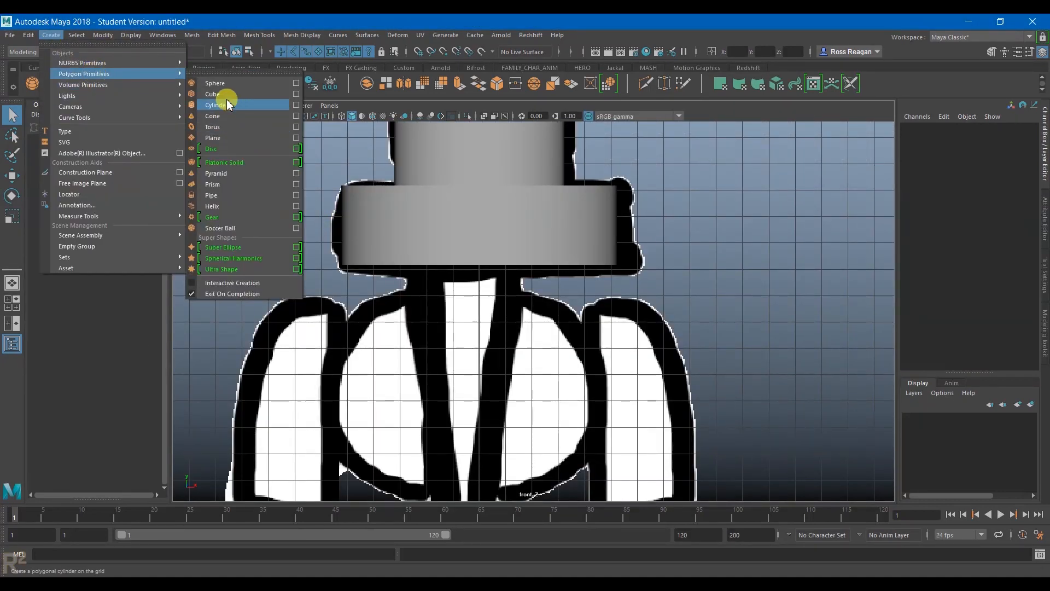
click(227, 82)
scroll(492, 318, down, 6)
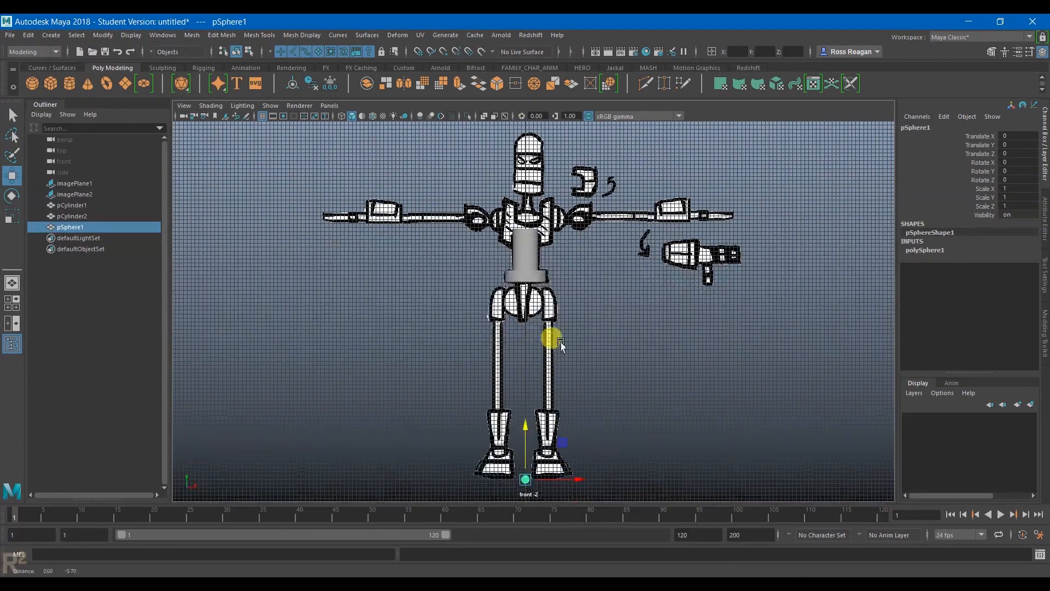
alt+middle_drag(560, 342, 542, 281)
drag(554, 385, 549, 192)
key(ctrl+z)
scroll(538, 226, up, 6)
scroll(511, 295, up, 5)
alt+middle_drag(488, 134, 548, 308)
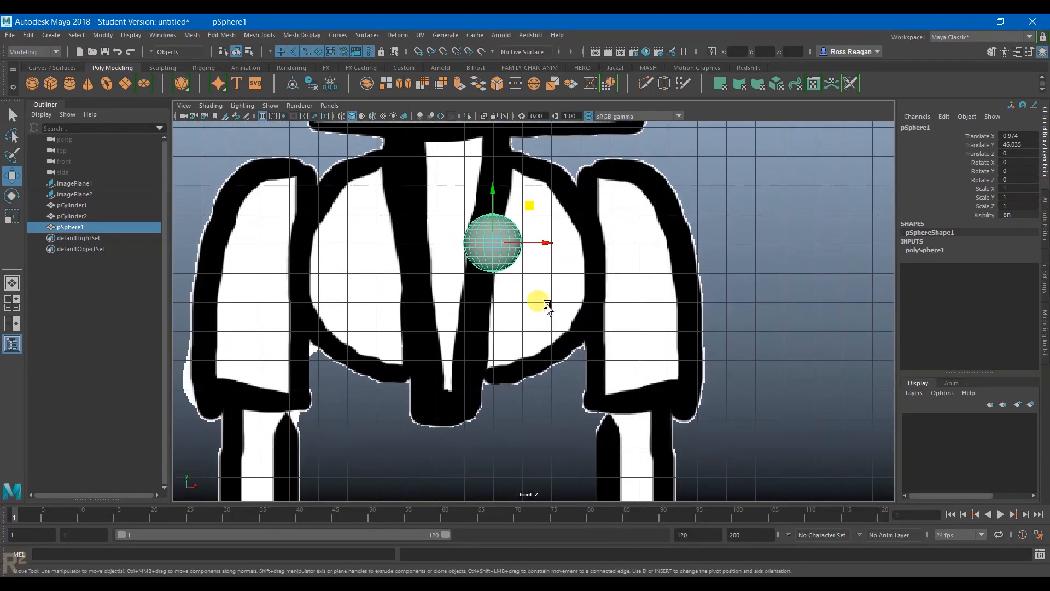
Scale the sphere uniformly to 3.438 and rotate it to -90 degrees in Z so its poles face sideways.
key(r)
drag(489, 236, 604, 225)
key(e)
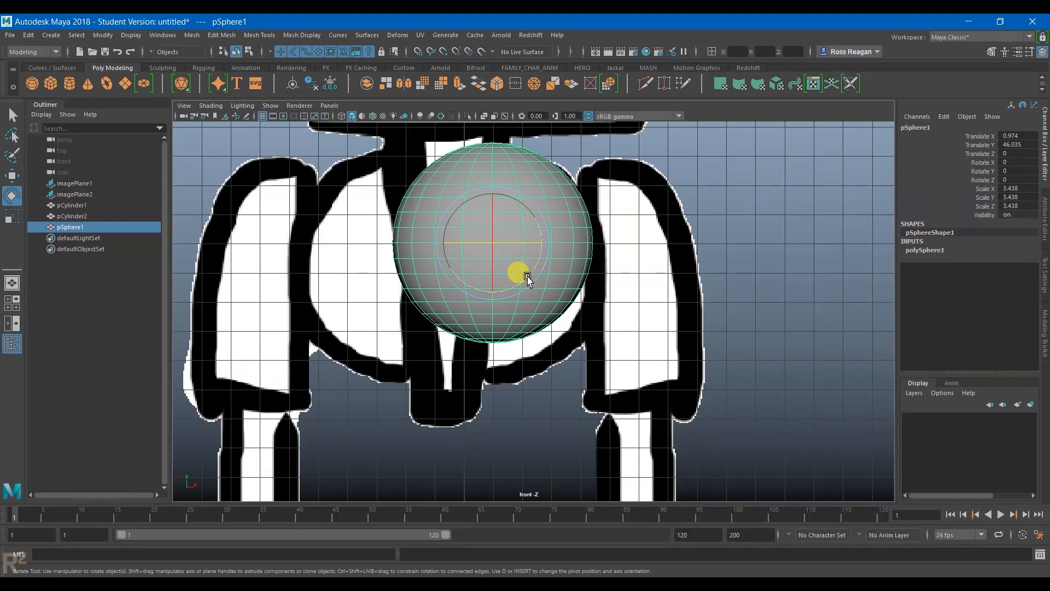
drag(526, 280, 368, 237)
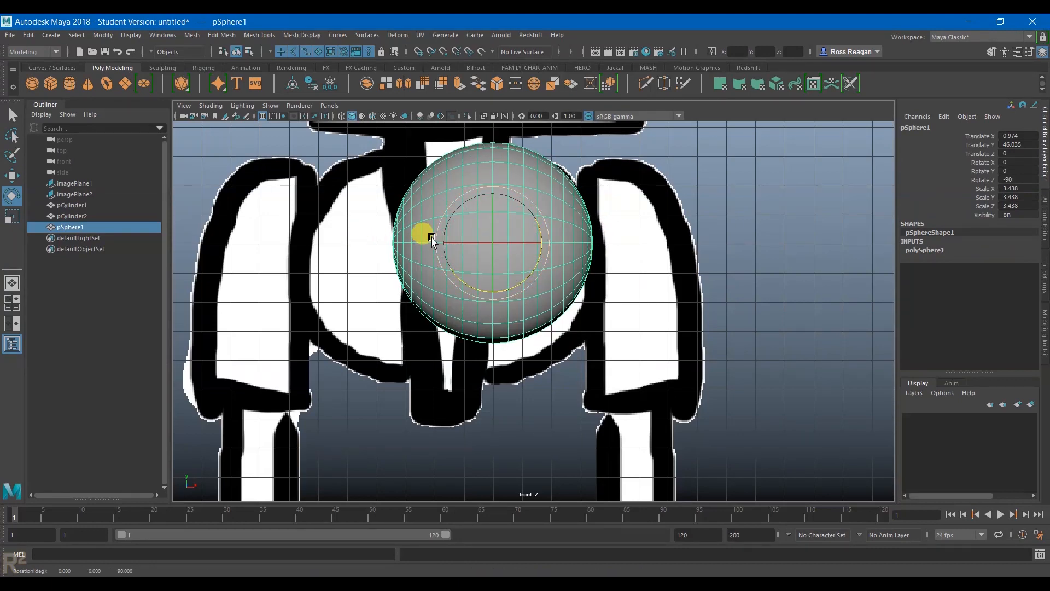
Fit the sphere to the right half of the pelvis outline with a uniform scale of 3.882, Translate X 0.748 and Y 45.378.
key(w)
middle_drag(527, 281, 522, 297)
key(r)
drag(494, 266, 509, 265)
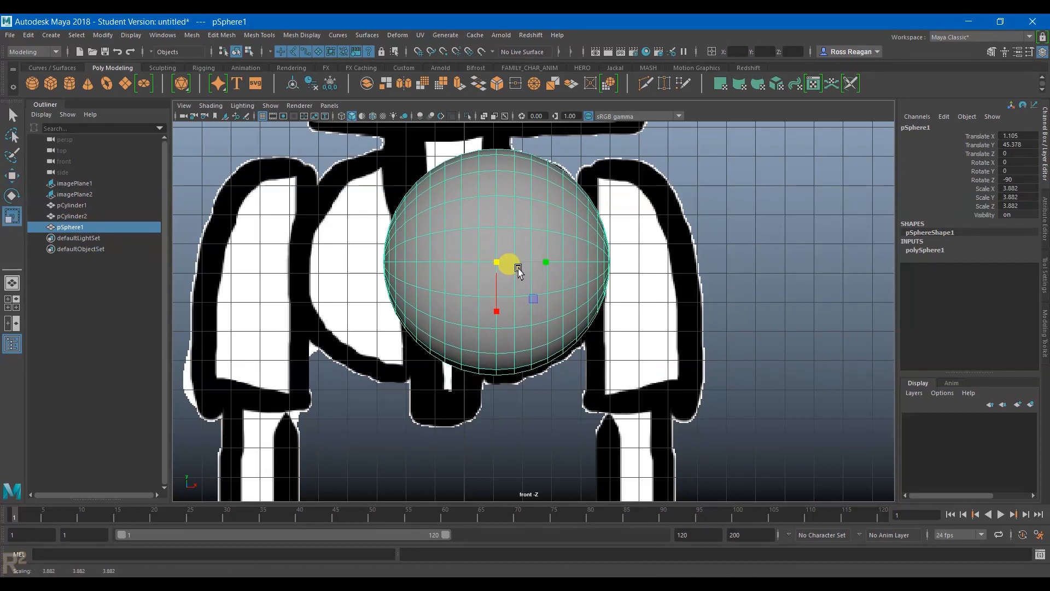
key(w)
mouse_move(555, 251)
middle_down()
mouse_move(443, 251)
mouse_move(540, 252)
middle_up()
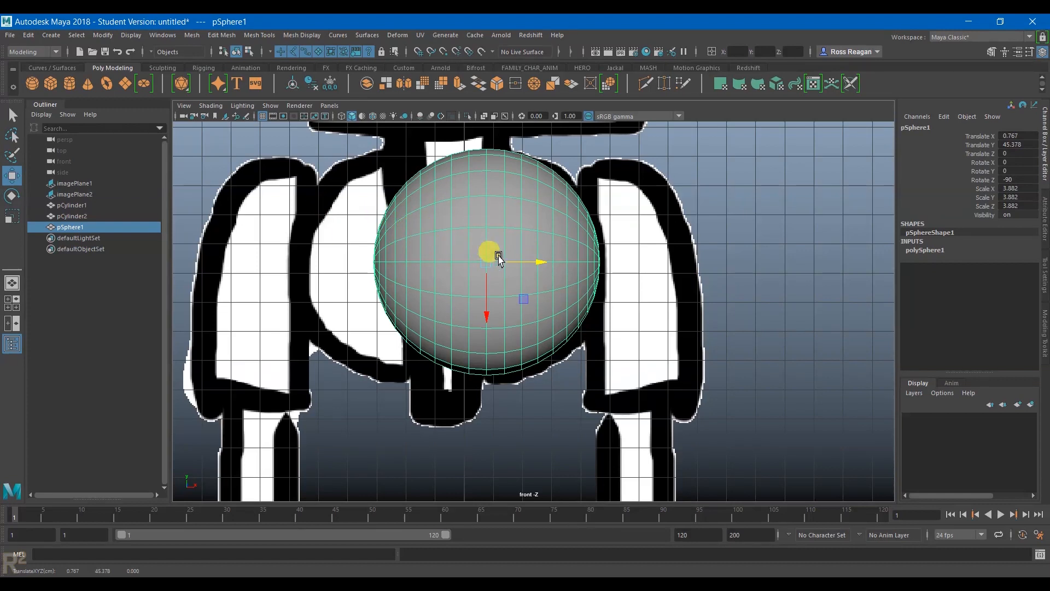
mouse_move(544, 268)
middle_down()
mouse_move(363, 251)
mouse_move(536, 277)
middle_up()
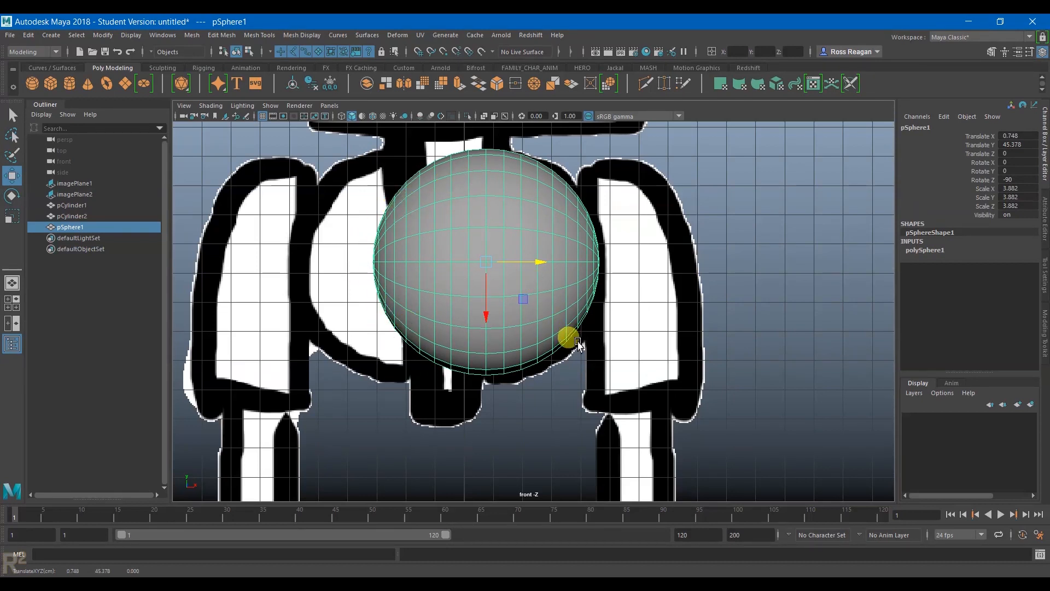
Duplicate the sphere, move the copy to Translate X -2.122 over the other half of the pelvis, and check both against the outline.
key(ctrl+d)
middle_drag(535, 264, 459, 270)
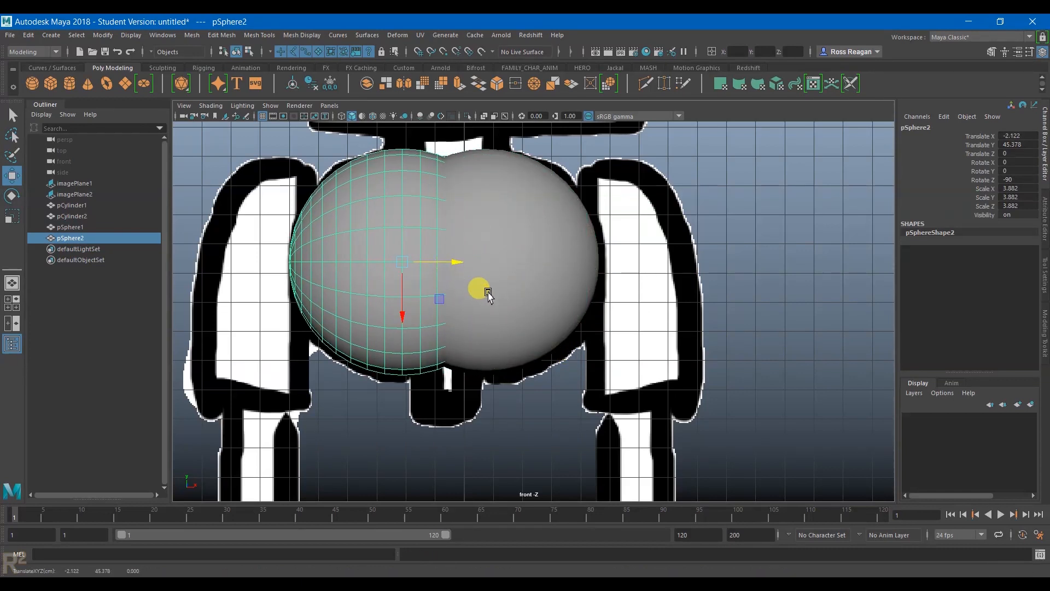
key(q)
click(521, 404)
alt+right_drag(520, 405, 559, 441)
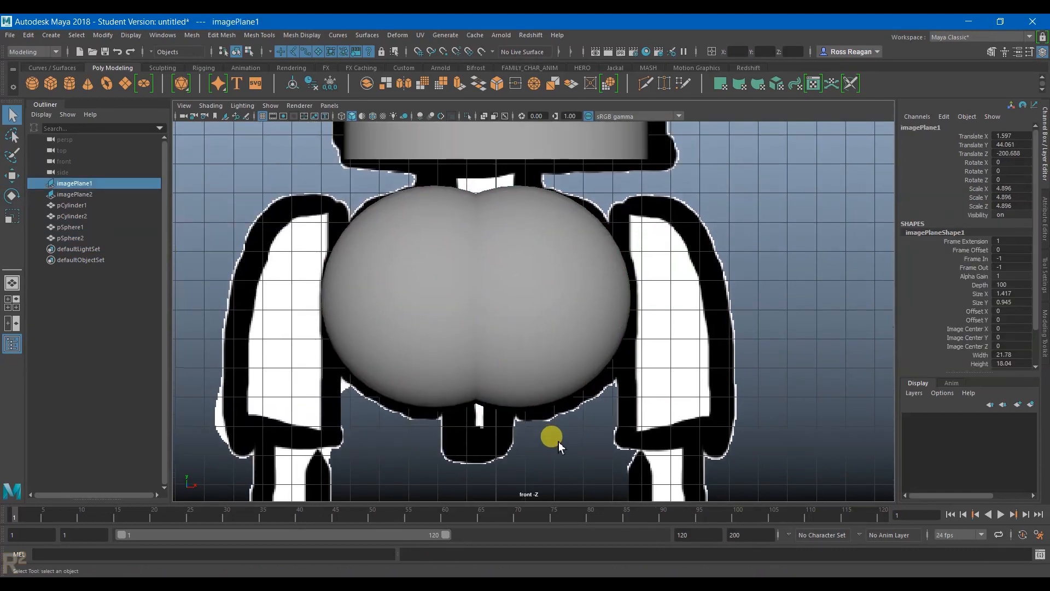
click(581, 323)
click(404, 311)
click(533, 426)
alt+right_drag(534, 427, 550, 381)
Create a polygon cube and move it up between the pelvis spheres, at Translate Y 45.74.
click(51, 35)
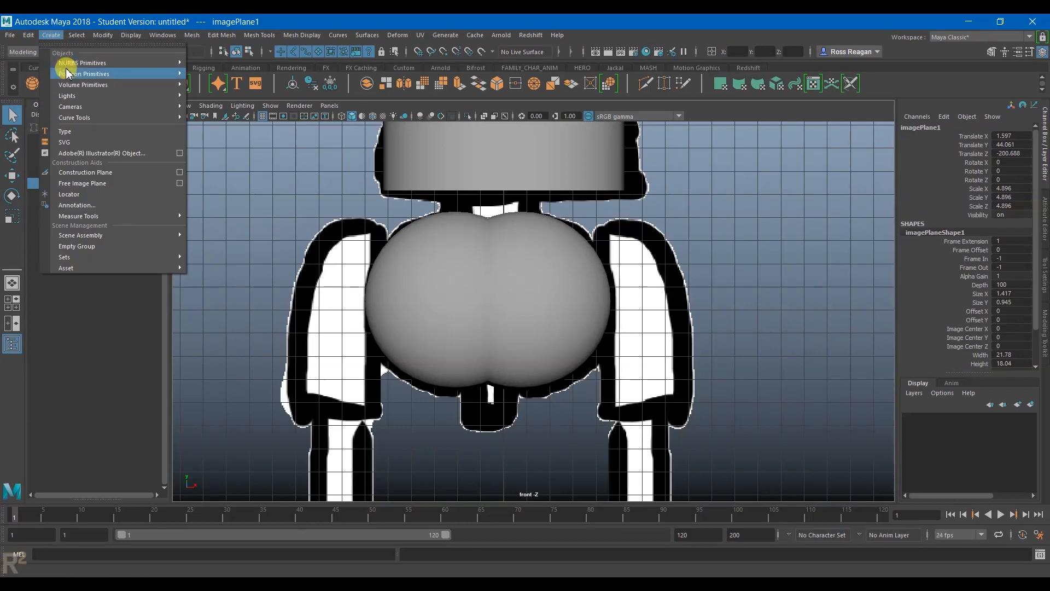
mouse_move(82, 73)
click(395, 183)
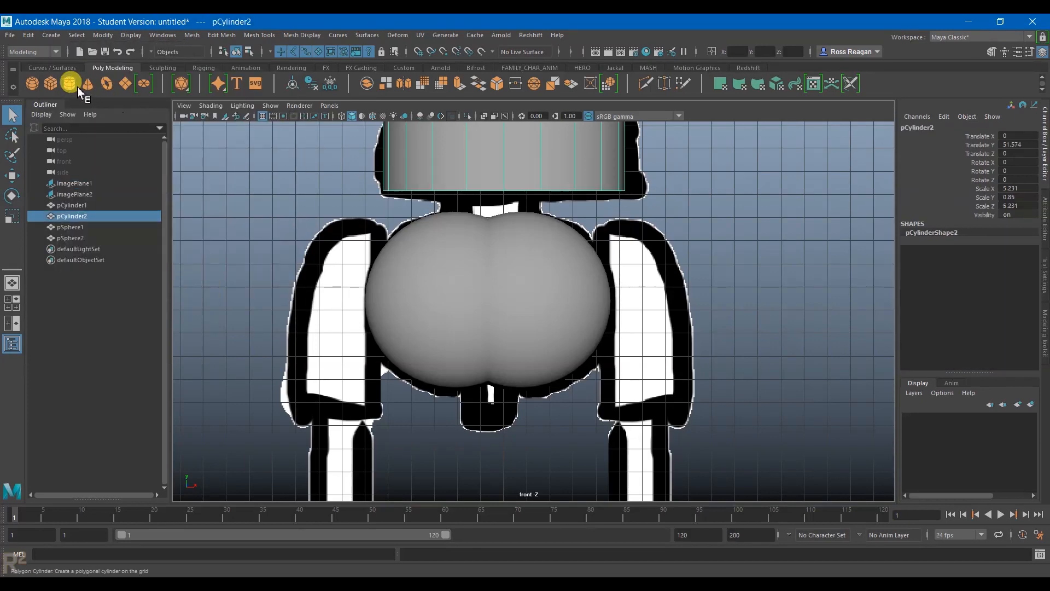
click(175, 139)
click(49, 83)
alt+right_drag(476, 291, 498, 360)
drag(514, 424, 499, 171)
scroll(511, 183, up, 5)
Scale the cube in the side view to 7.944 in Z and 5.111 in Y so it extends past the pelvis spheres.
key(r)
alt+middle_drag(497, 187, 529, 283)
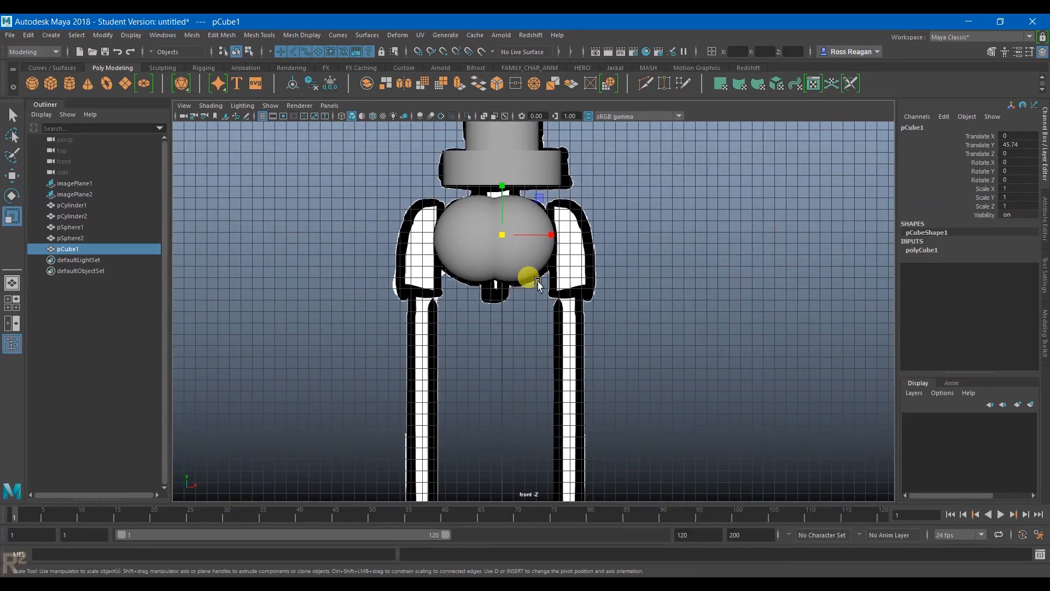
key(space)
key(space)
scroll(663, 280, up, 5)
alt+middle_drag(662, 280, 612, 125)
drag(416, 363, 339, 370)
drag(483, 322, 470, 109)
key(q)
Raise the cube's top vertices to the belt's bottom edge and lower its bottom vertices to the lower end of the central pelvis piece.
right_click(347, 301)
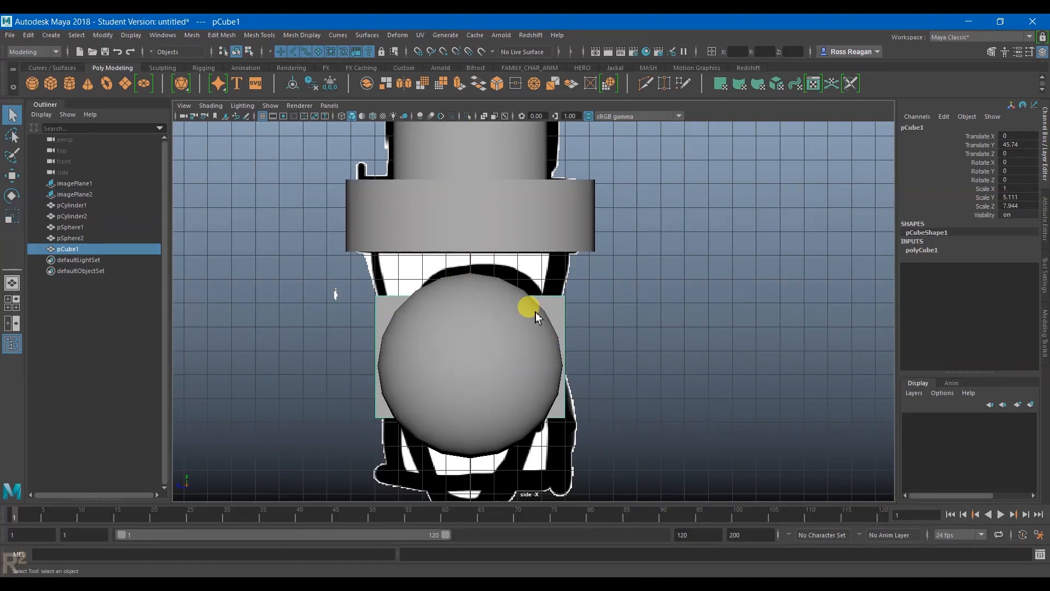
right_drag(549, 306, 519, 288)
drag(265, 254, 711, 323)
key(w)
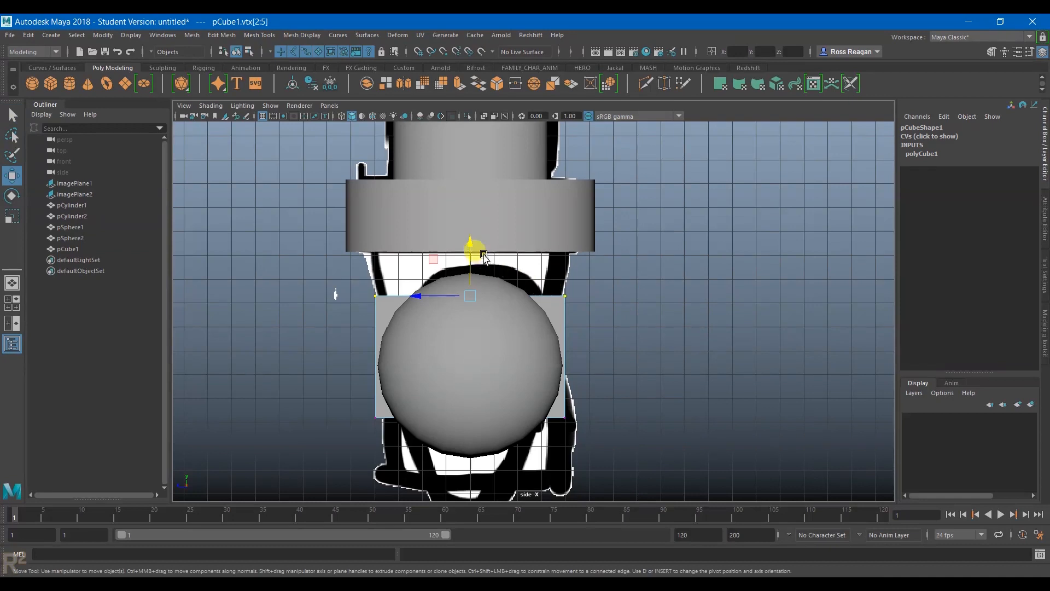
mouse_move(471, 242)
mouse_down()
mouse_move(462, 197)
mouse_move(463, 254)
mouse_up()
drag(301, 392, 688, 463)
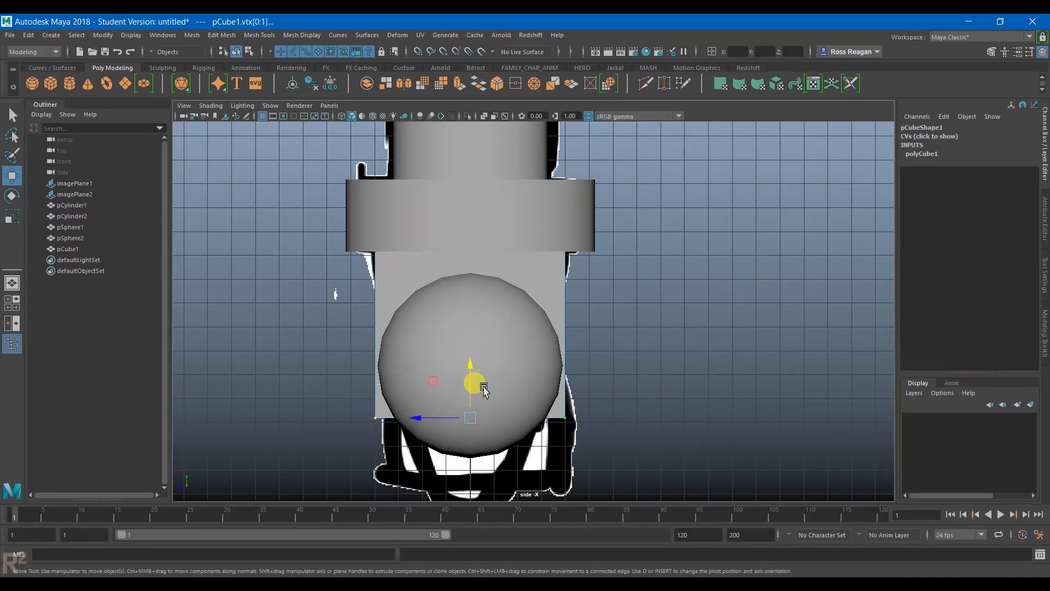
drag(466, 364, 466, 448)
Move the cube's top front and back vertices outward to Z 4.232 and -4.232, matching the side-view outline.
drag(324, 215, 410, 274)
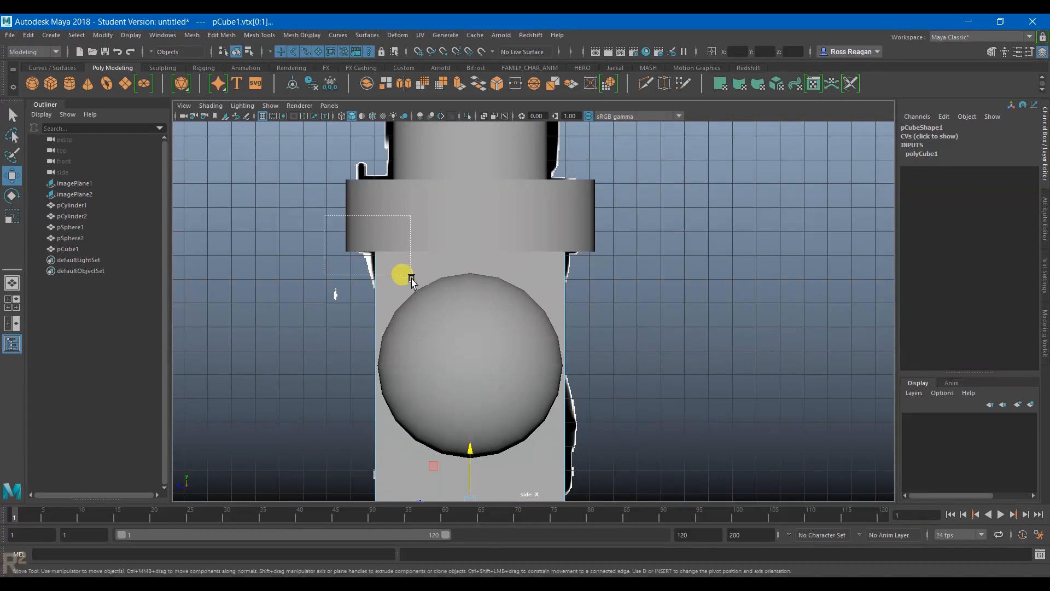
drag(349, 255, 393, 266)
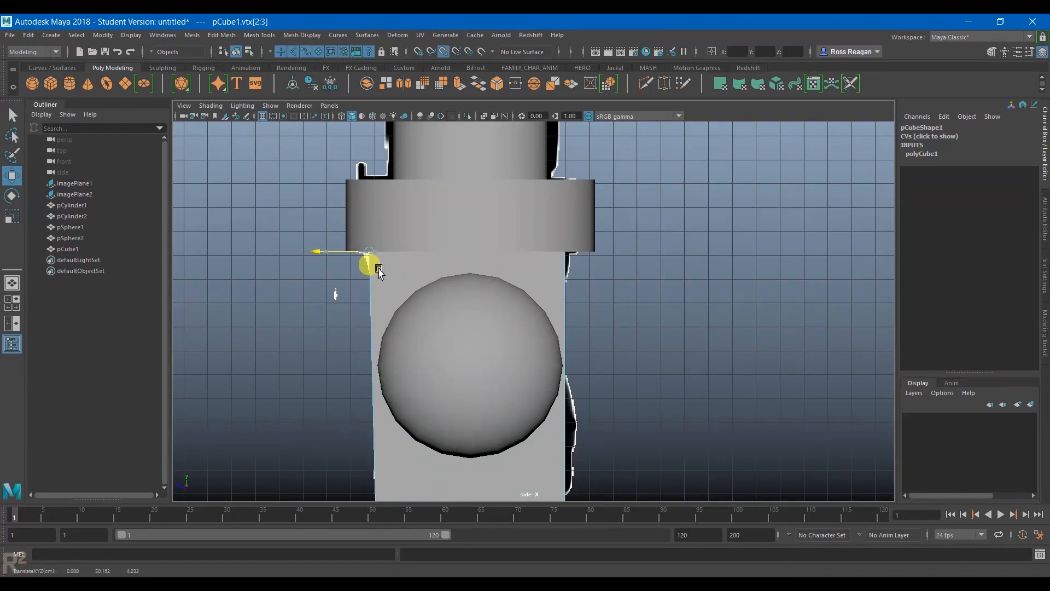
drag(529, 224, 588, 273)
drag(507, 249, 514, 250)
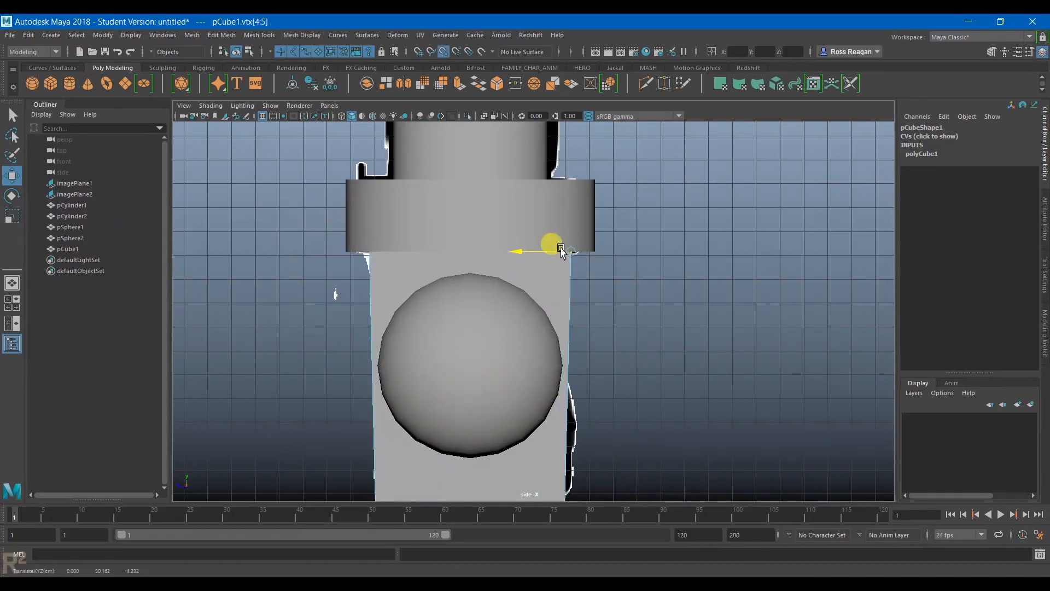
Move the cube's bottom front and back vertices inward so the block tapers downward along the side-view outline.
alt+middle_drag(562, 337, 554, 208)
drag(278, 328, 422, 400)
drag(331, 372, 405, 377)
drag(490, 343, 592, 428)
drag(501, 375, 444, 370)
Widen the pelvis block in the front view by moving its left and right side vertices out to the central piece's outline.
key(space)
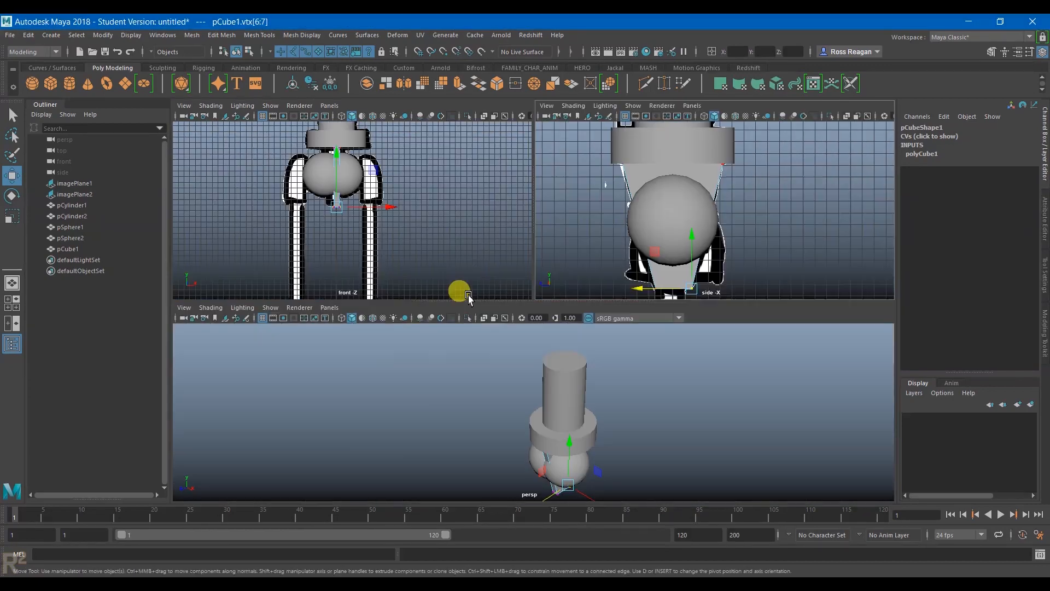
key(space)
scroll(458, 237, up, 1)
scroll(459, 206, up, 1)
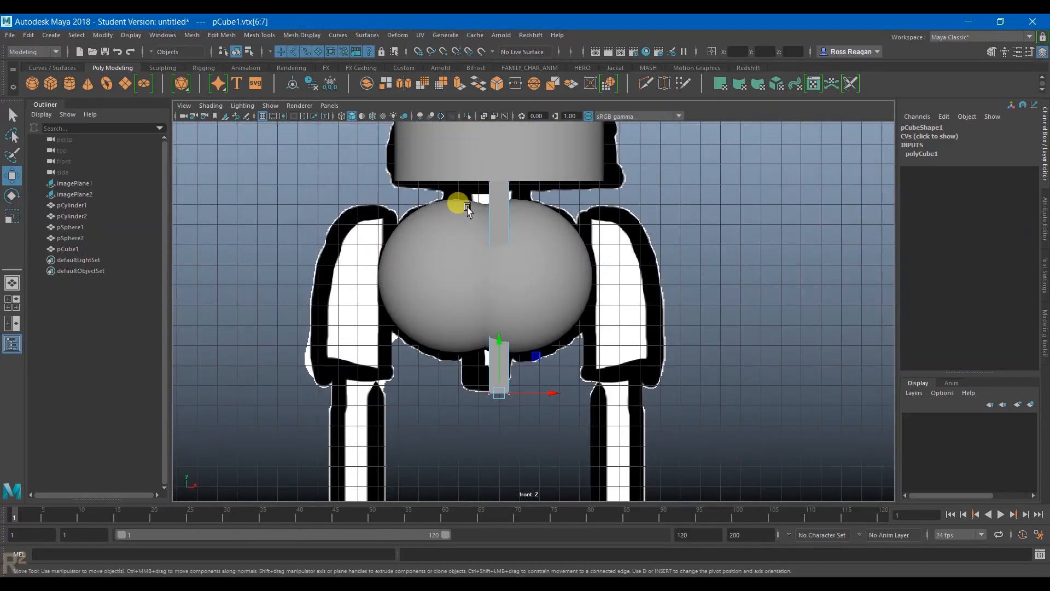
drag(480, 415, 513, 384)
drag(530, 289, 513, 286)
drag(487, 161, 583, 291)
alt+middle_drag(576, 291, 587, 356)
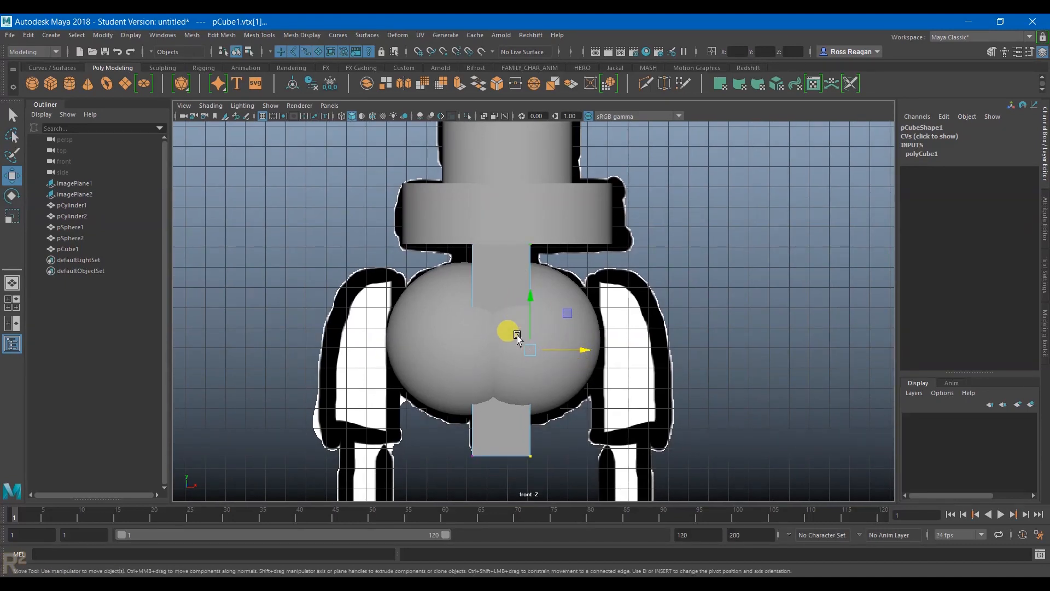
drag(421, 257, 484, 487)
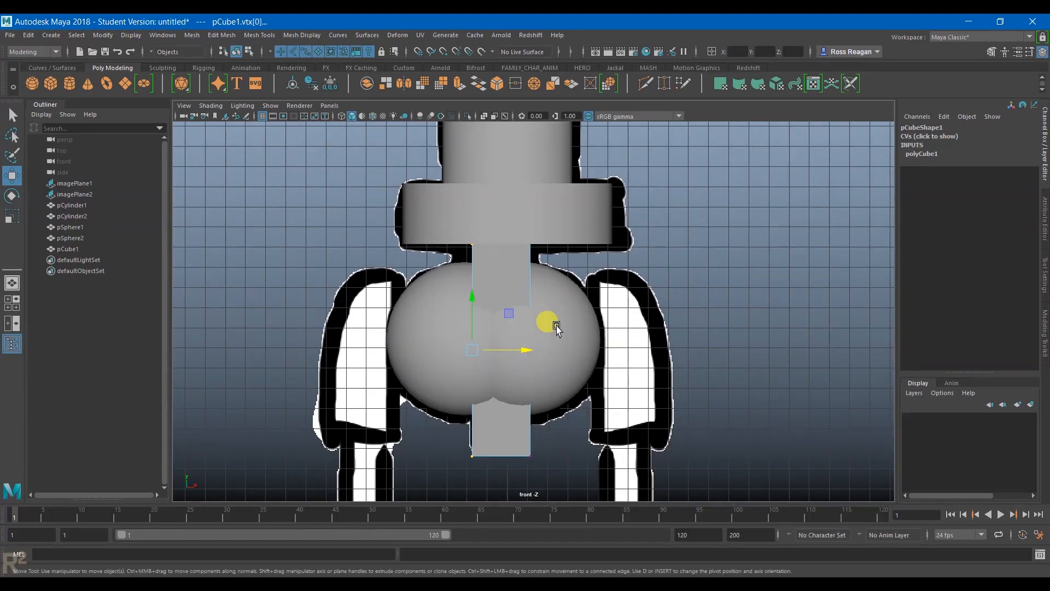
Return to object mode and examine the pelvis spheres and tapered block against the references in the front, perspective and side views.
click(416, 352)
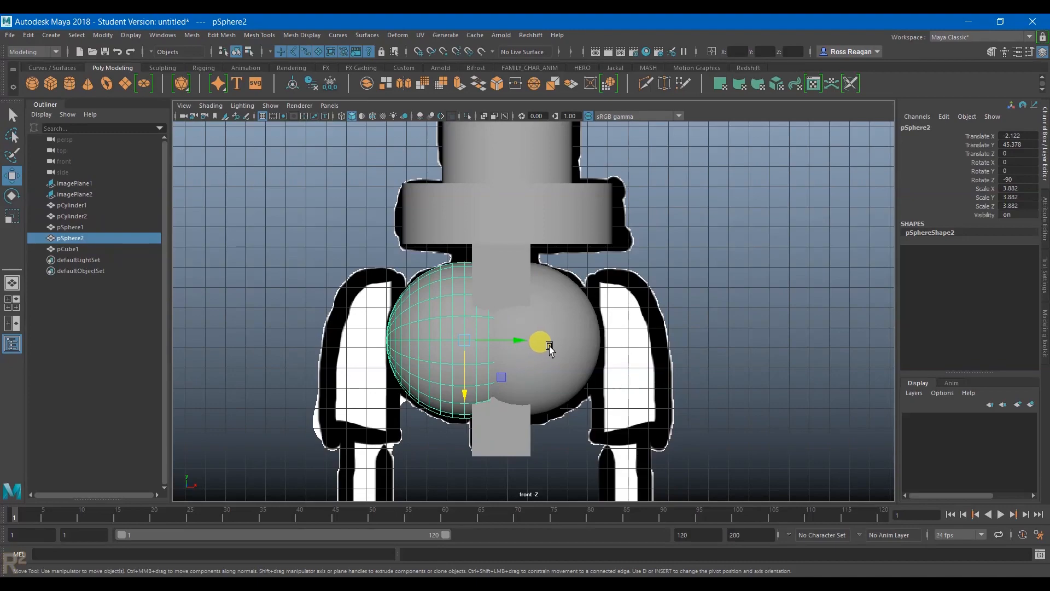
shift+click(549, 345)
click(740, 313)
scroll(673, 347, down, 5)
key(q)
scroll(668, 291, down, 5)
click(698, 309)
scroll(700, 306, up, 5)
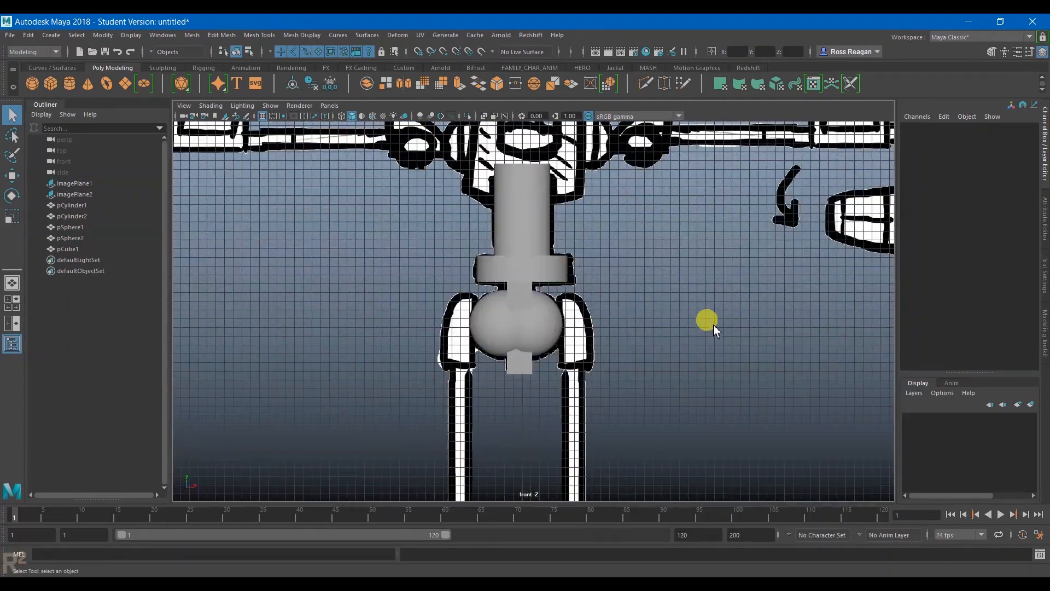
scroll(711, 325, up, 6)
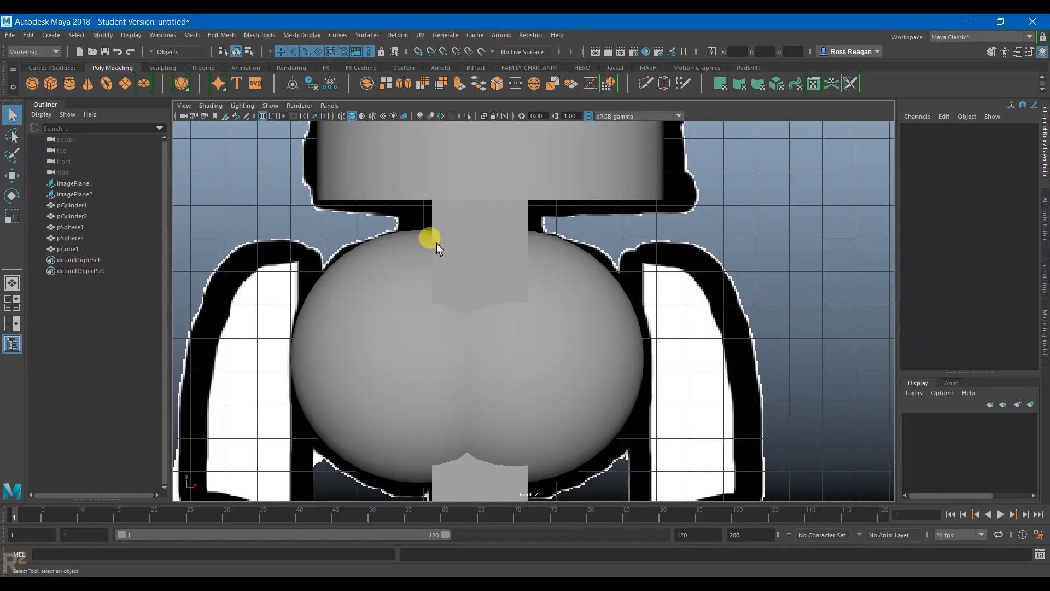
click(437, 243)
key(space)
key(space)
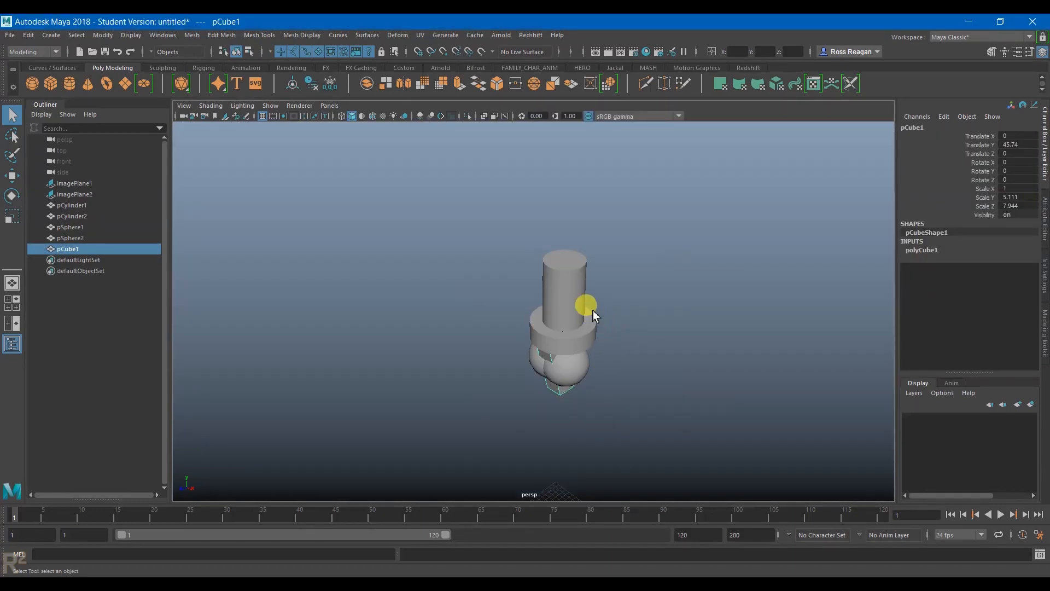
key(space)
key(space)
scroll(583, 248, up, 3)
alt+middle_drag(522, 328, 596, 329)
scroll(558, 330, up, 1)
scroll(558, 329, down, 4)
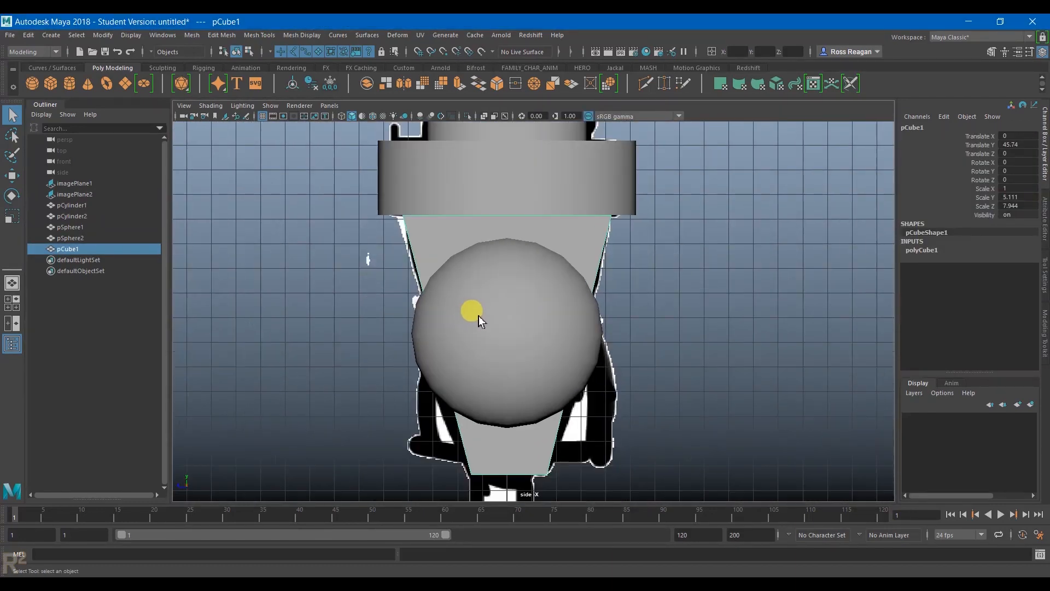
scroll(478, 316, down, 3)
key(space)
key(space)
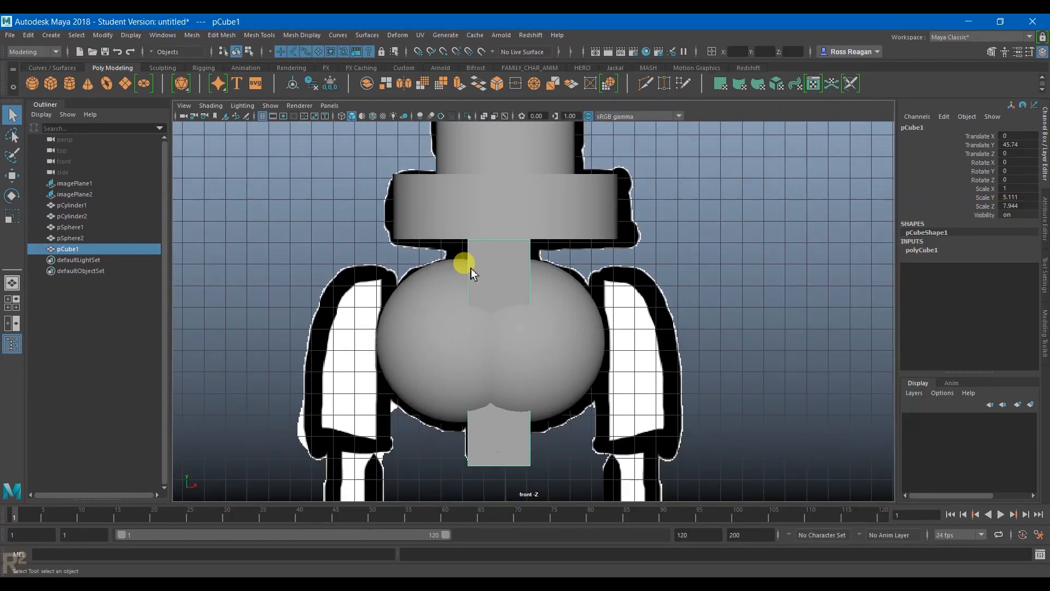
Create a new polygon cube for the thigh guard.
alt+middle_drag(557, 326, 504, 267)
scroll(558, 351, down, 4)
alt+middle_drag(546, 405, 505, 400)
alt+middle_drag(484, 309, 478, 329)
scroll(328, 329, up, 2)
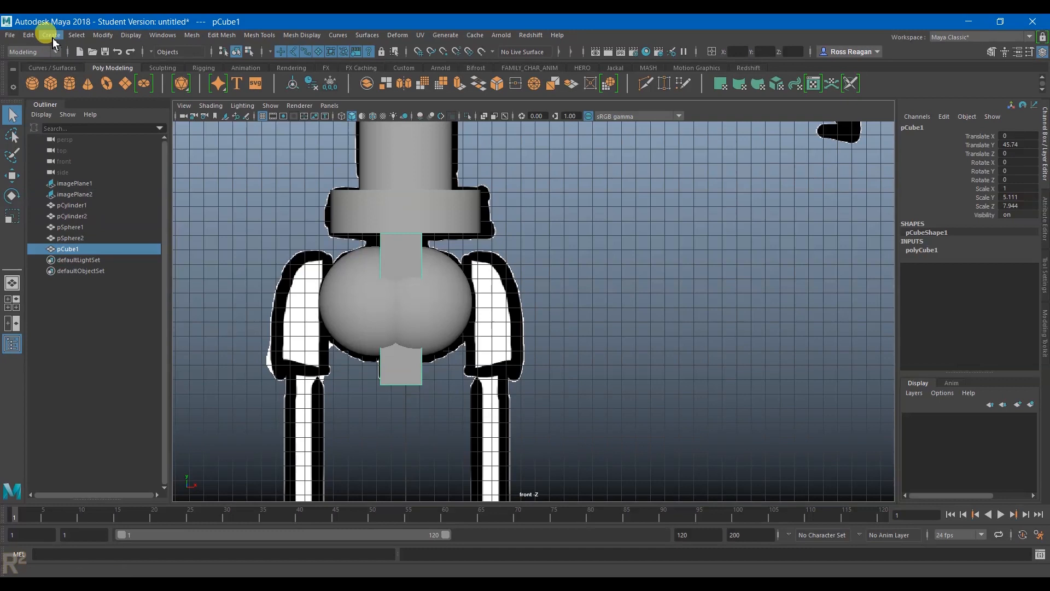
click(51, 35)
mouse_move(65, 77)
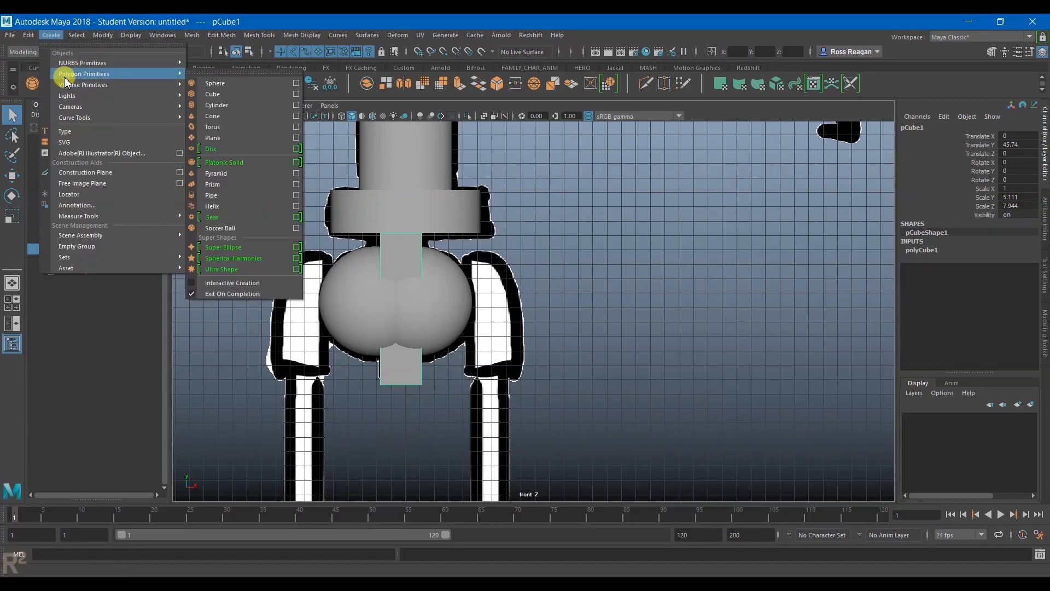
click(243, 94)
Move the cube up and sideways onto the right-hand thigh guard in the front view, to X 5.718 and Y 44.971.
key(w)
scroll(517, 379, down, 5)
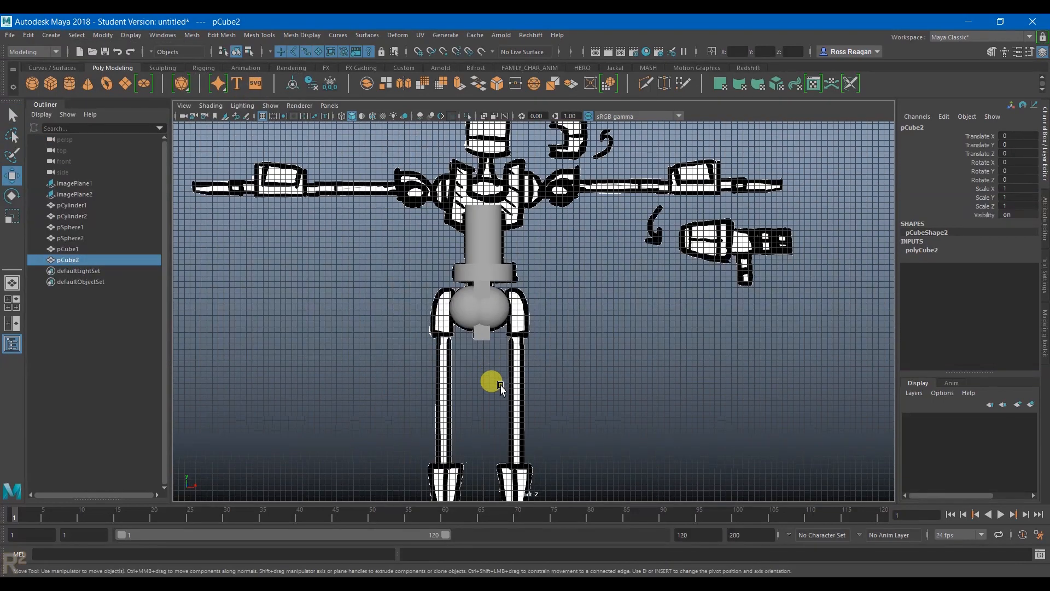
alt+middle_drag(493, 383, 483, 269)
drag(508, 402, 540, 159)
alt+middle_drag(534, 203, 519, 300)
scroll(500, 293, up, 6)
scroll(441, 251, up, 3)
right_drag(440, 250, 425, 206)
key(q)
key(w)
drag(495, 248, 474, 248)
Stretch the cube over the thigh guard's height, moving its top vertices to about Y 48.5 and its bottom vertices to about Y 40.5.
key(q)
drag(400, 208, 498, 235)
key(w)
drag(445, 176, 434, 75)
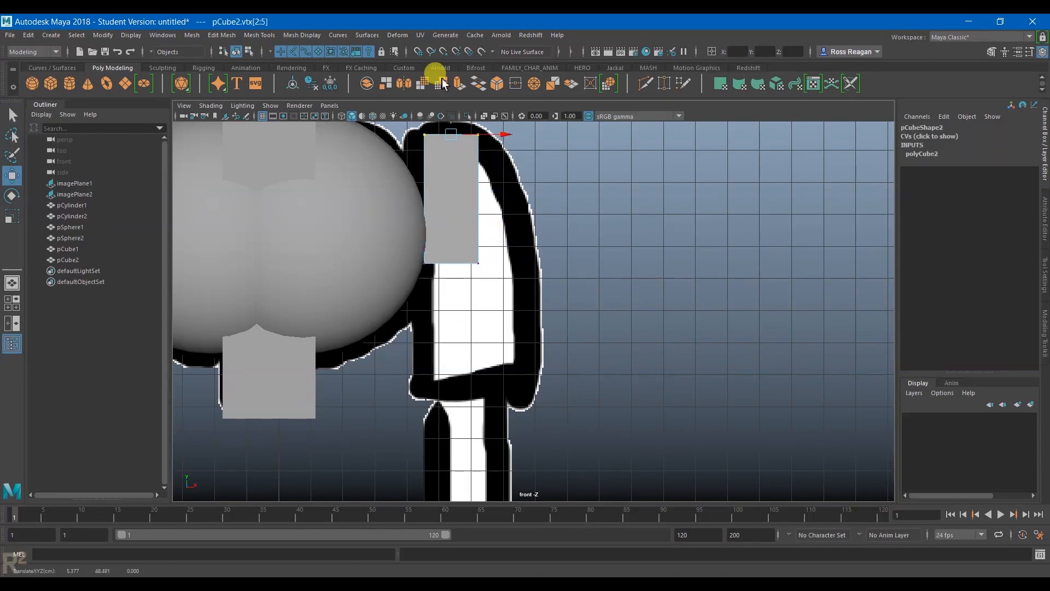
drag(376, 223, 495, 278)
drag(448, 232, 464, 339)
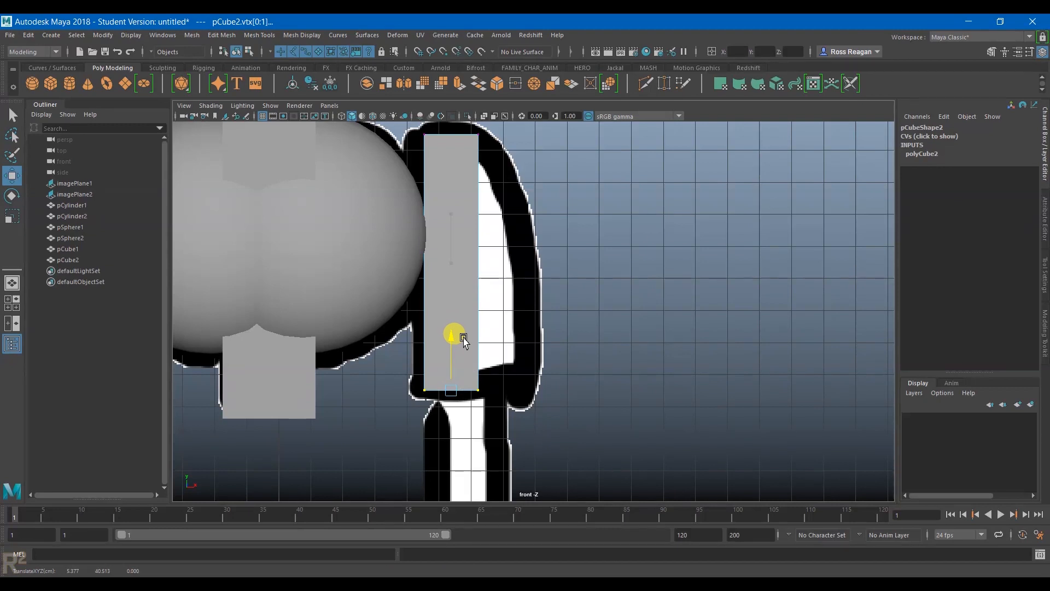
Move the thigh guard's bottom outer vertices outward and adjust its top vertices to follow the front-view outline.
drag(459, 379, 585, 394)
key(w)
alt+middle_drag(549, 294, 560, 353)
drag(465, 168, 538, 193)
shift+drag(402, 170, 460, 210)
drag(458, 136, 445, 129)
Insert a horizontal edge loop across the middle of the thigh guard and pull its outer vertices out to the reference outline.
key(q)
right_drag(468, 241, 474, 275)
shift+right_click(494, 274)
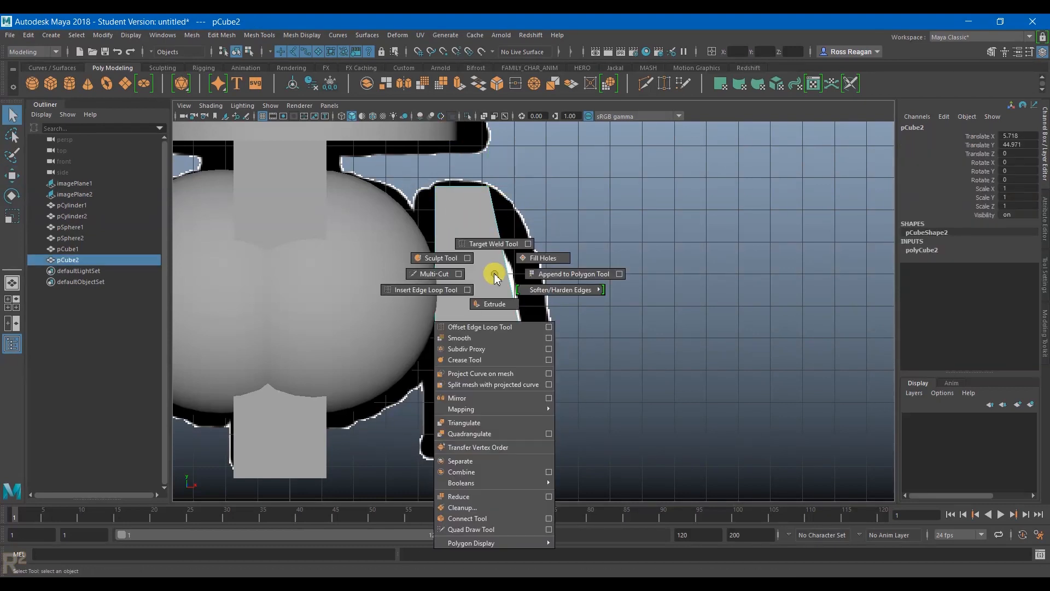
click(419, 293)
drag(436, 294, 488, 316)
key(q)
right_drag(487, 290, 437, 267)
drag(494, 304, 594, 321)
key(w)
Insert a second horizontal edge loop in the thigh guard's upper half and move its outer vertices out to the curved outline.
key(q)
right_drag(459, 253, 499, 237)
shift+right_drag(438, 271, 418, 249)
click(438, 253)
key(q)
key(w)
drag(490, 240, 592, 254)
key(q)
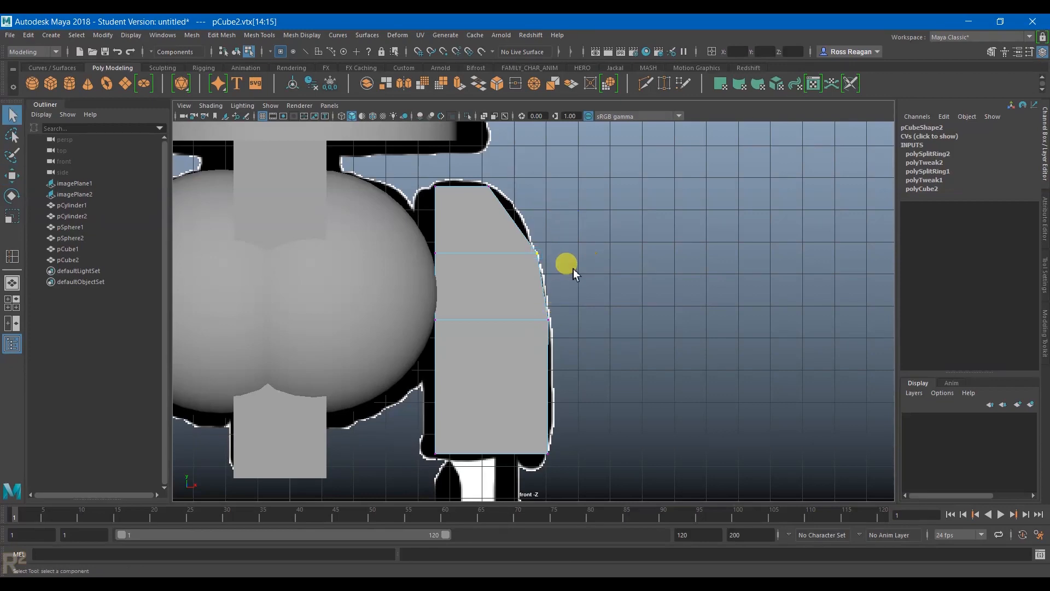
Deepen the thigh guard in the side view by moving its front and back vertices outward to the reference outline.
key(space)
key(space)
key(space)
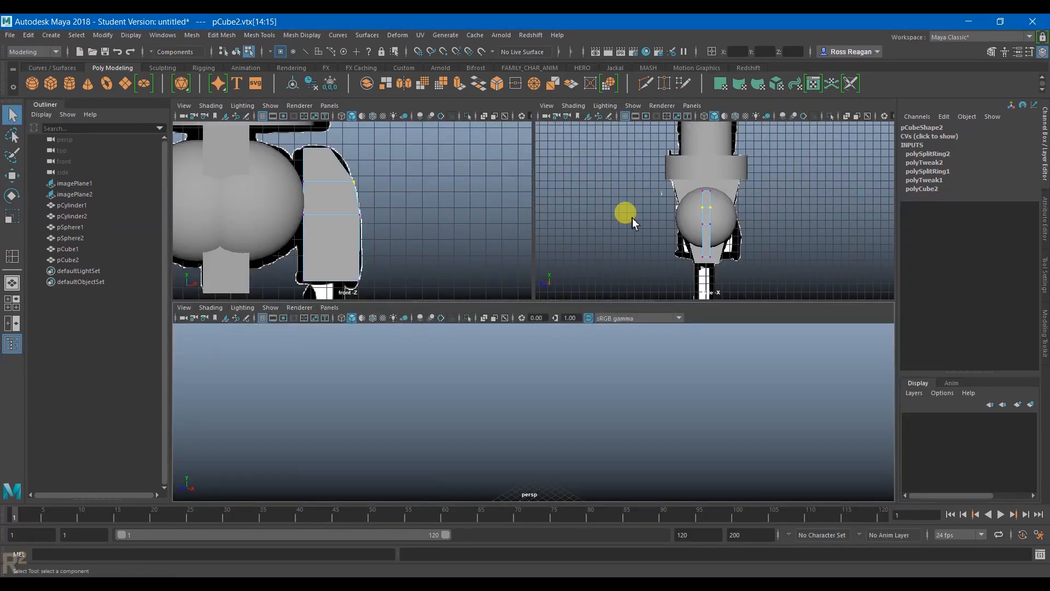
key(space)
drag(471, 238, 520, 432)
key(w)
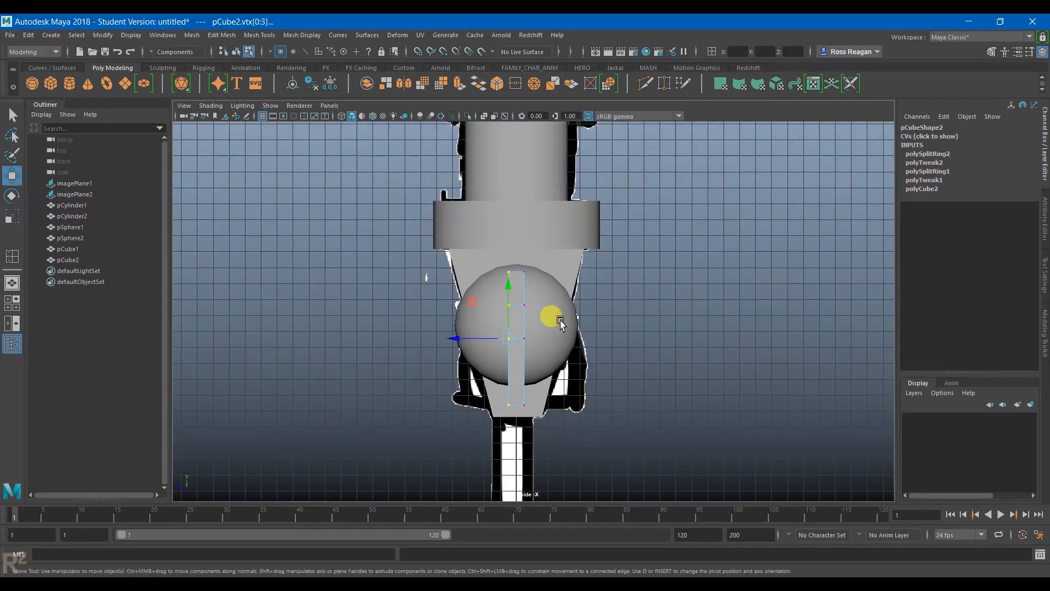
drag(479, 338, 525, 339)
key(w)
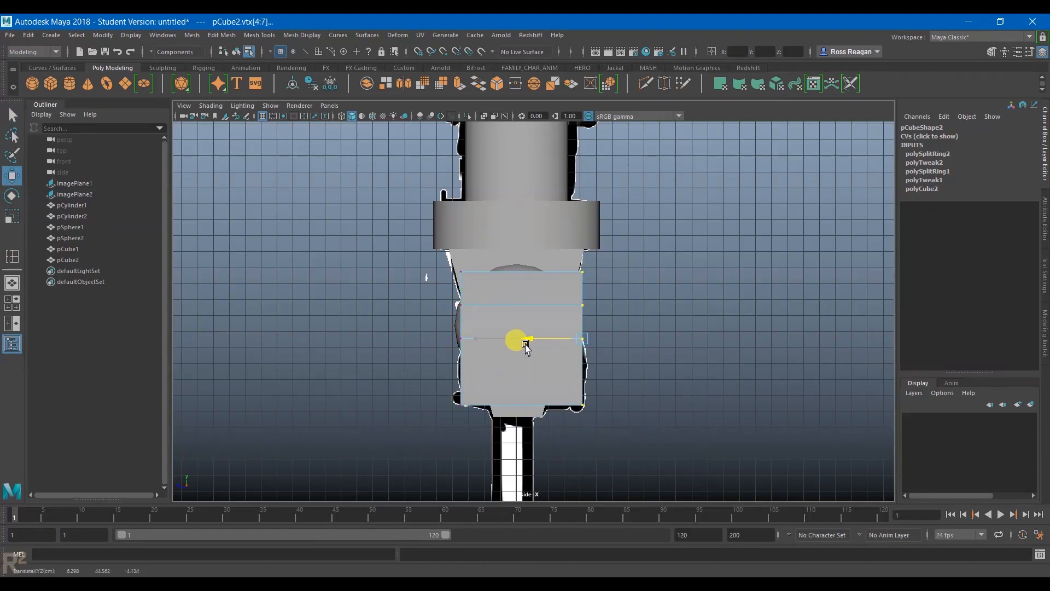
Turn on X-ray display in the side view and move the guard's top front and back corner vertices inward.
click(484, 115)
key(q)
scroll(485, 218, up, 3)
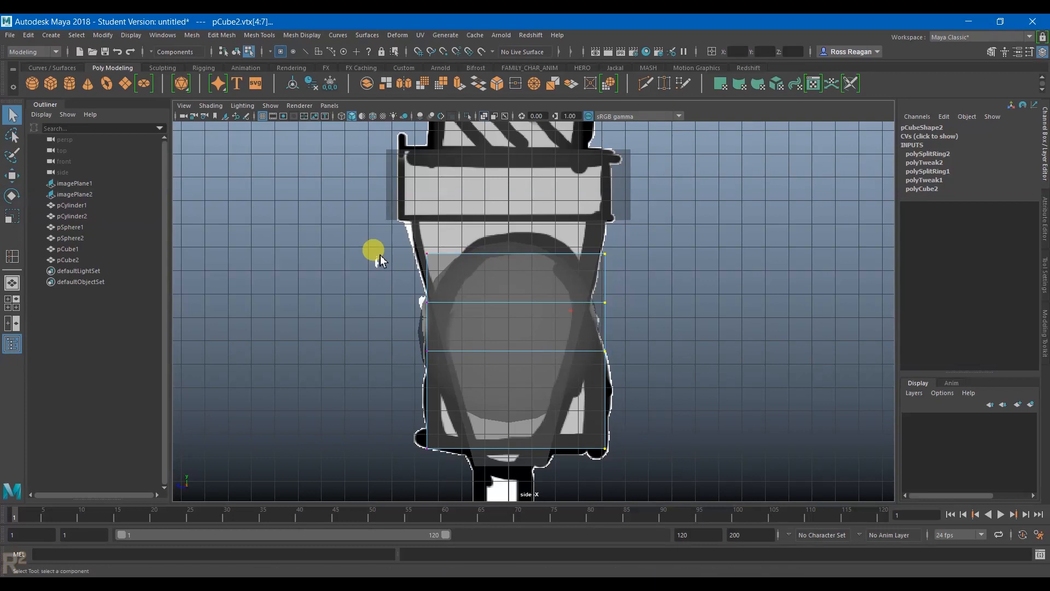
drag(375, 230, 430, 280)
key(w)
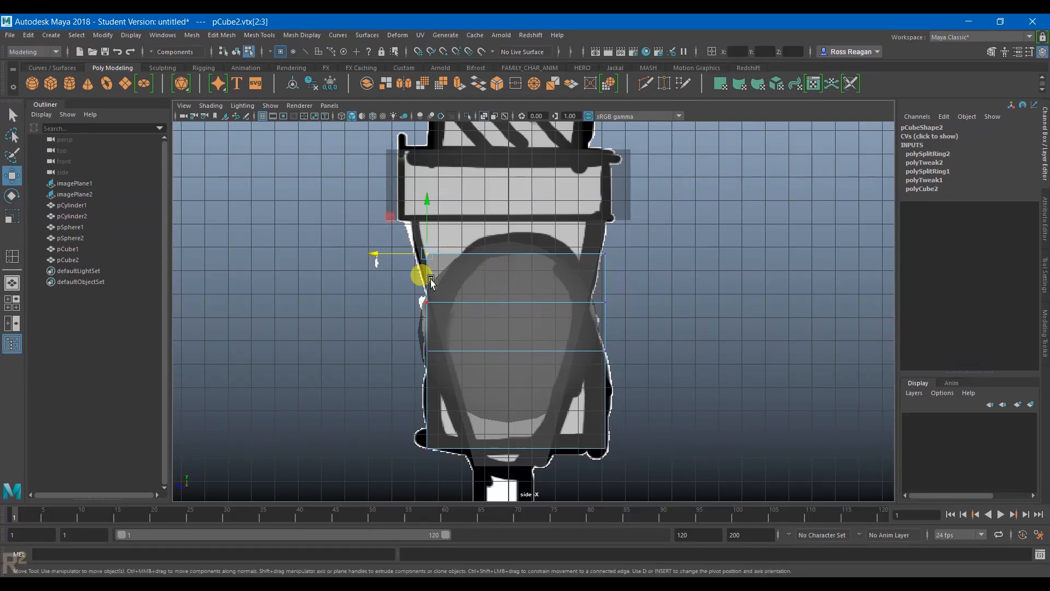
drag(378, 254, 421, 254)
drag(593, 234, 641, 286)
drag(542, 254, 514, 256)
Scale the guard's two middle vertex rows narrower in depth and raise the top vertices slightly to round the side profile.
drag(389, 278, 612, 334)
key(r)
drag(458, 341, 463, 342)
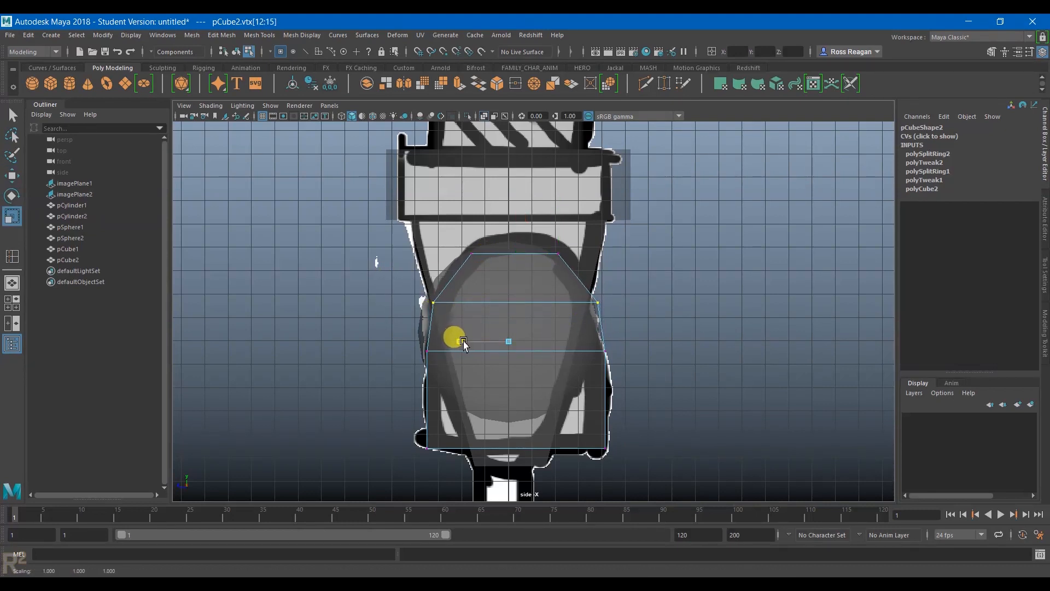
drag(354, 334, 589, 380)
mouse_move(471, 356)
mouse_down()
mouse_move(492, 341)
mouse_move(466, 344)
mouse_up()
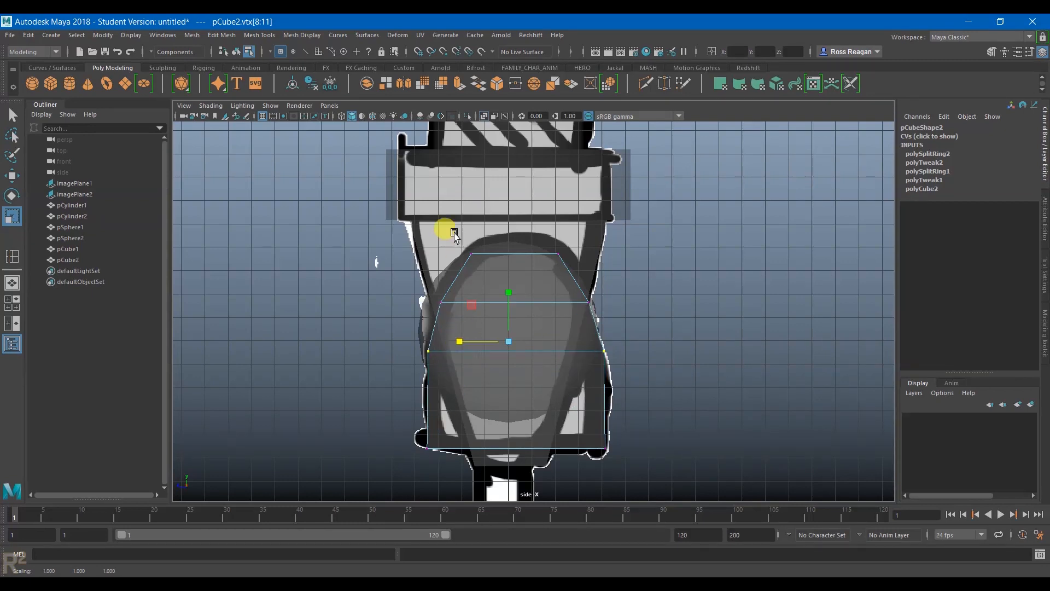
key(w)
drag(508, 220, 510, 215)
Insert a vertical edge loop down the middle of the guard's side and raise its top vertices to form a rounded peak.
key(r)
key(q)
right_drag(514, 277, 491, 293)
drag(507, 301, 511, 302)
key(q)
right_drag(514, 269, 482, 265)
drag(497, 232, 517, 207)
key(w)
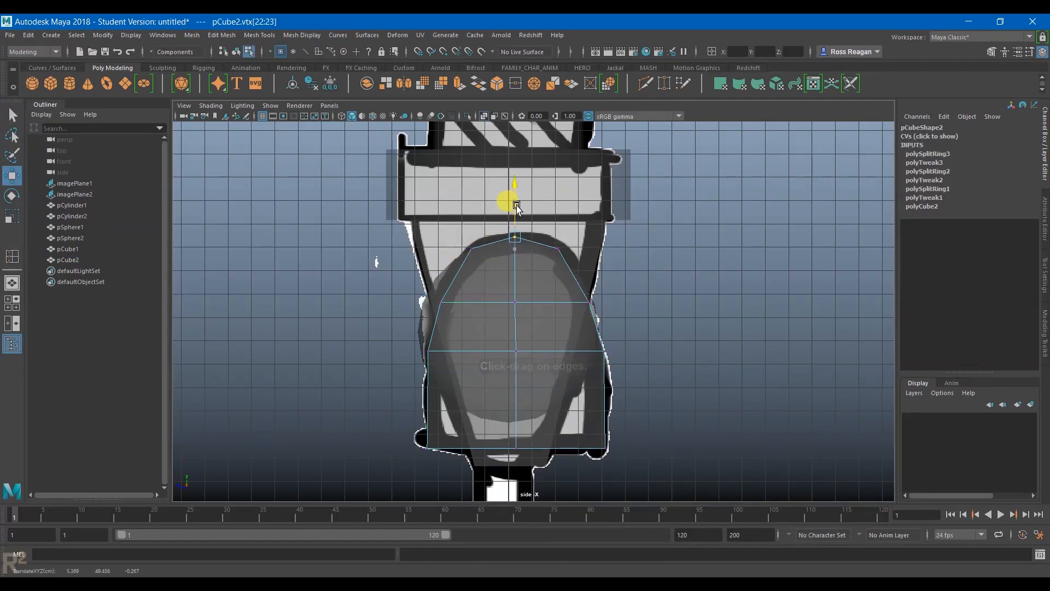
Examine the thigh guard's shape against the reference in the front and side views.
key(q)
alt+middle_drag(519, 251, 514, 164)
key(space)
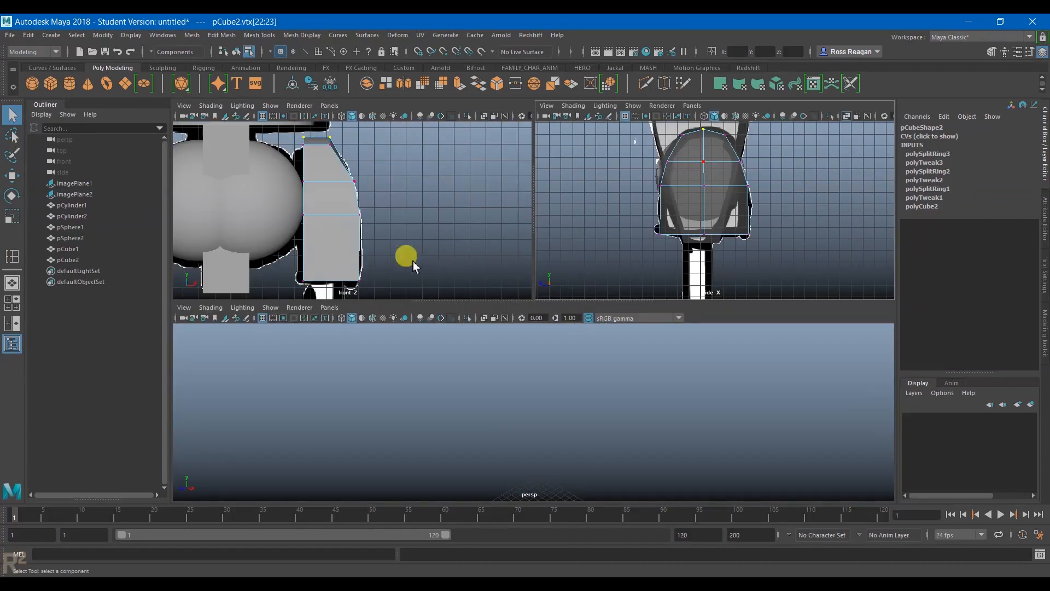
key(space)
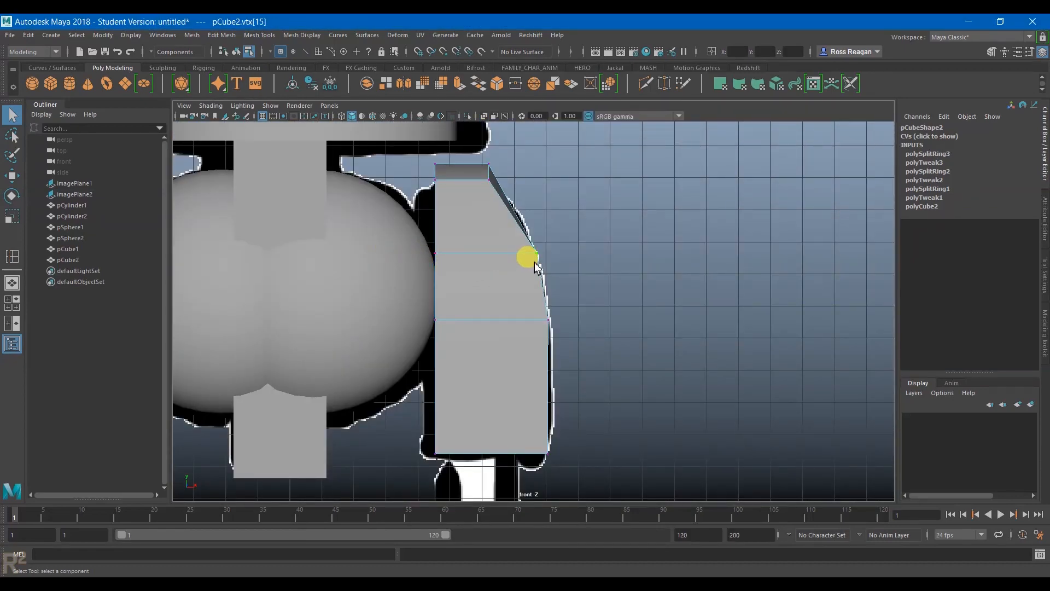
drag(500, 237, 566, 274)
scroll(494, 316, down, 5)
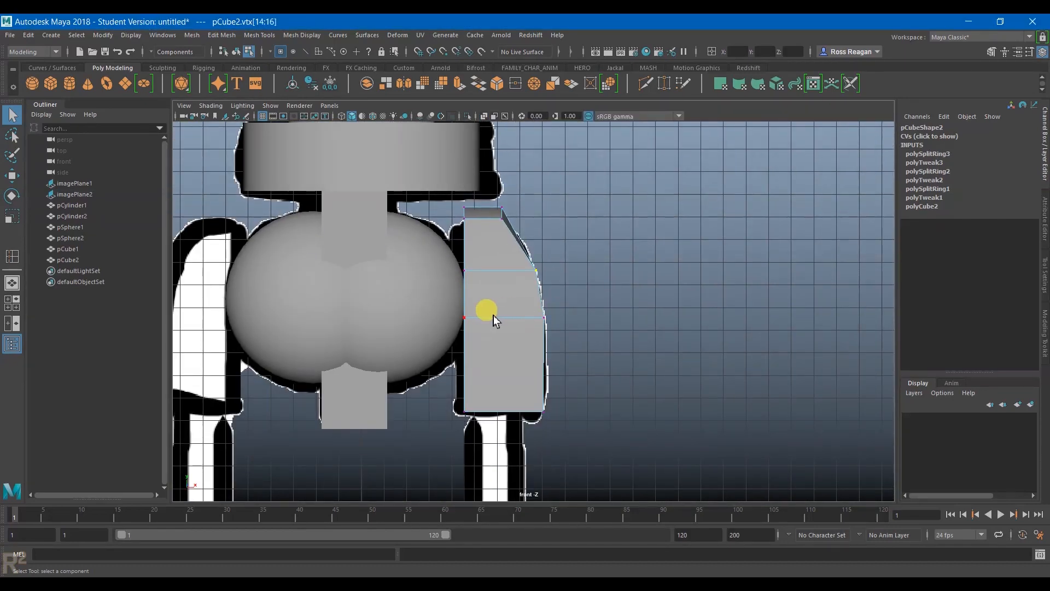
alt+middle_drag(497, 309, 509, 253)
key(space)
key(space)
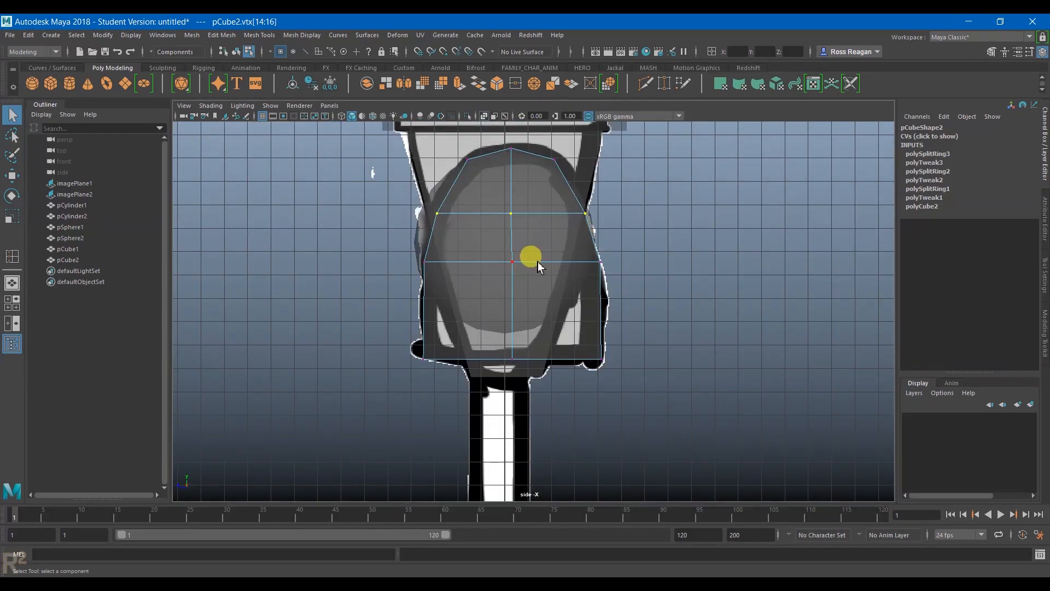
Return to object mode and set the front view to X-ray with wireframe on shaded and the grid hidden.
key(F8)
click(645, 296)
key(space)
key(space)
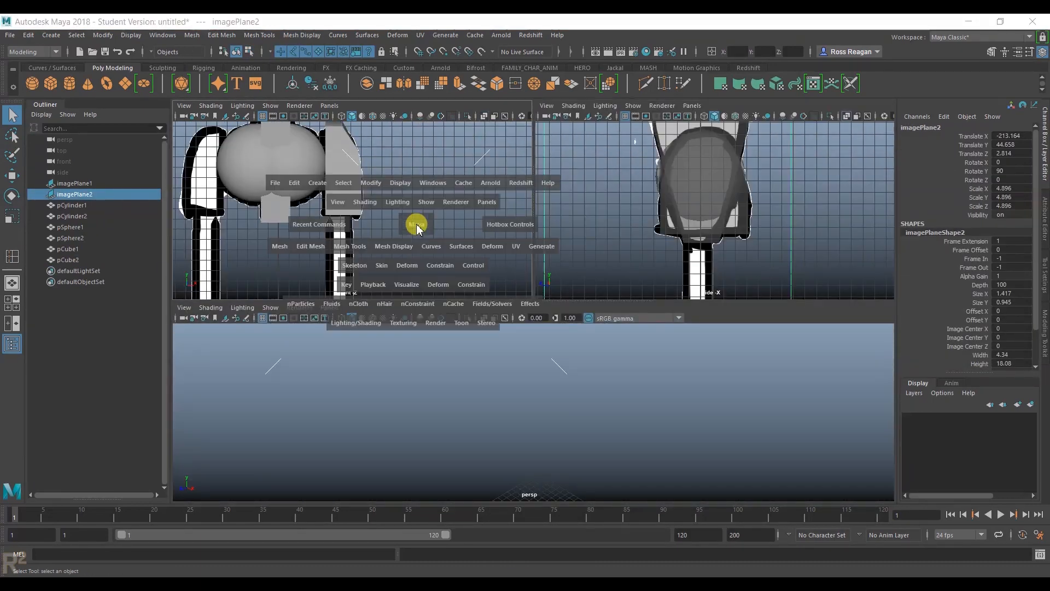
click(483, 116)
scroll(596, 282, down, 3)
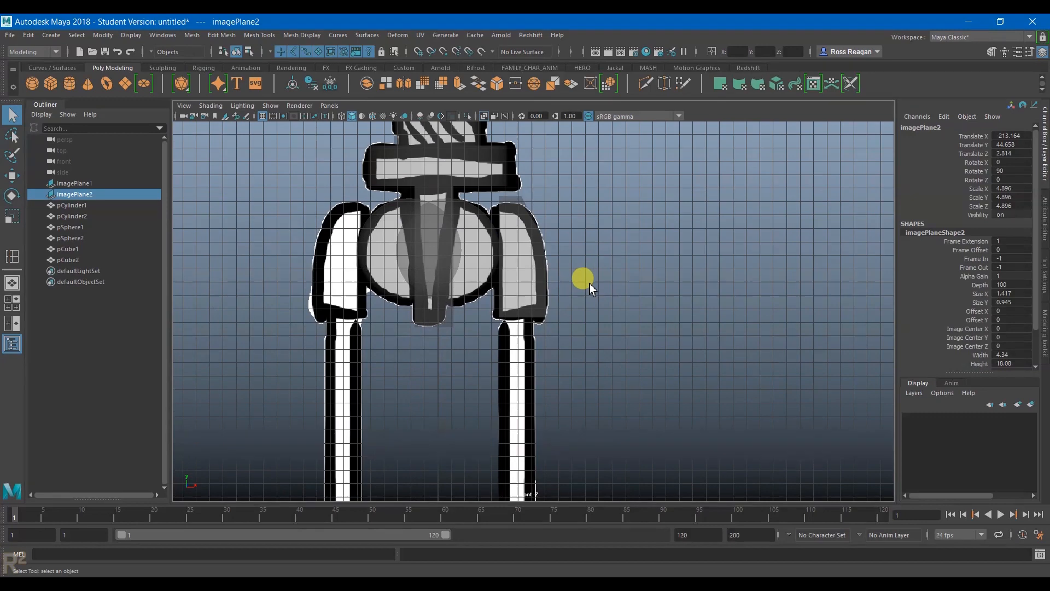
click(373, 116)
scroll(530, 273, up, 5)
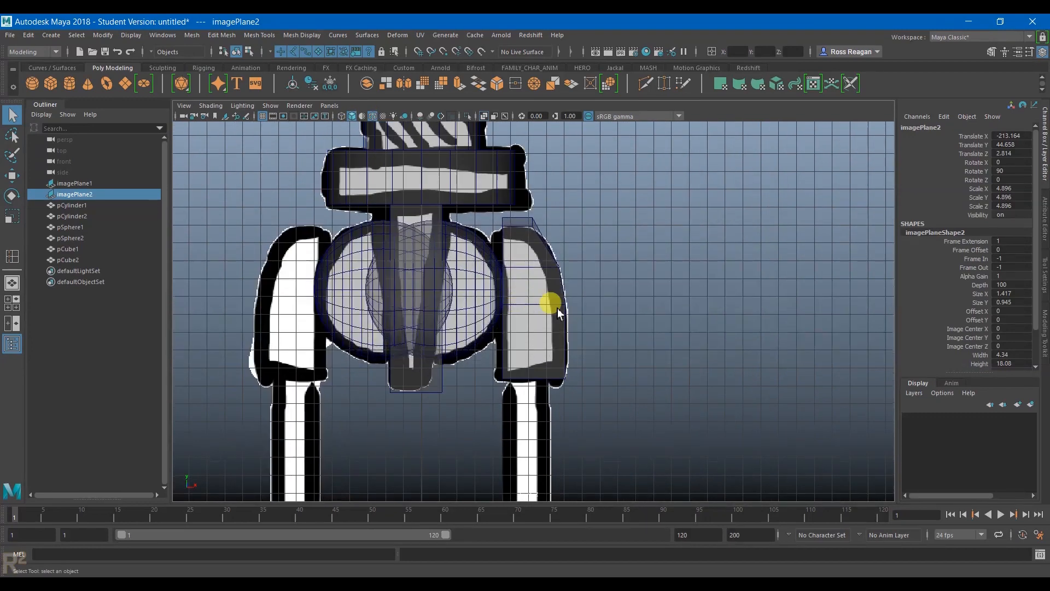
click(262, 115)
Create a polygon cylinder and move it onto the right-hand leg in the front view, at X 6.22 and Y 27.677.
scroll(563, 307, down, 7)
scroll(563, 309, up, 5)
alt+middle_drag(537, 368, 460, 260)
scroll(285, 247, down, 1)
scroll(285, 247, down, 2)
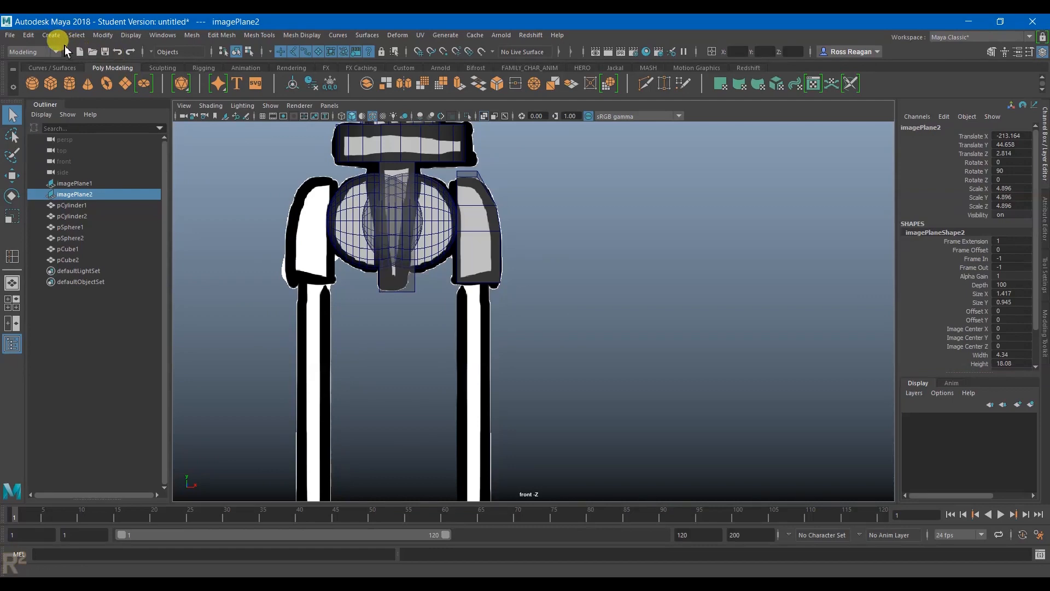
click(68, 88)
scroll(556, 356, down, 6)
key(w)
alt+middle_drag(573, 369, 554, 273)
drag(497, 360, 527, 223)
key(q)
scroll(464, 246, up, 5)
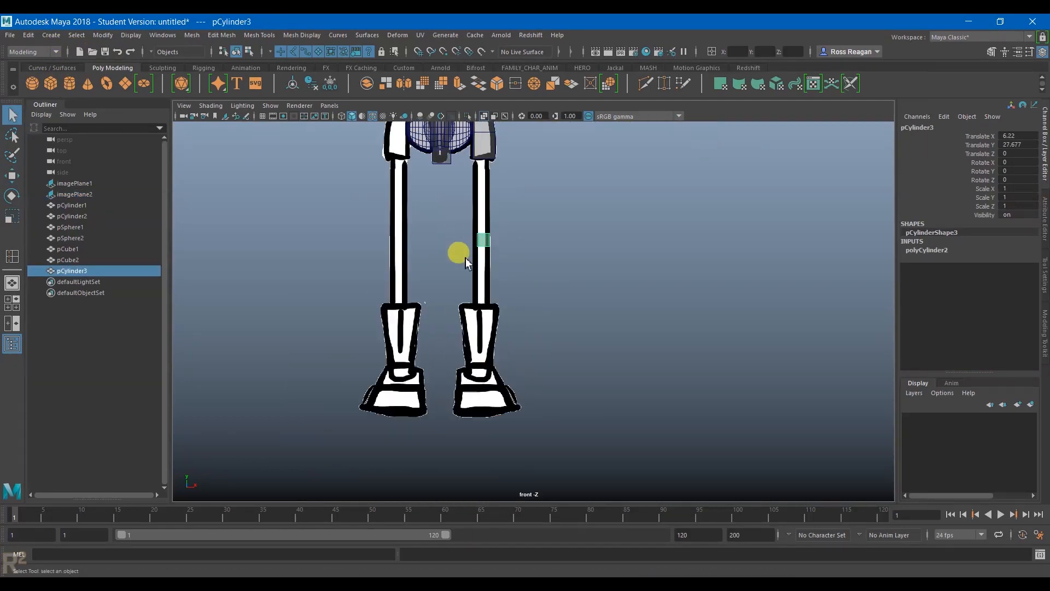
Stretch the cylinder's top vertices up to the thigh guard and its bottom vertices down to about Y 17.9 at the lower-leg guard.
right_click(570, 320)
right_drag(573, 326, 526, 281)
key(w)
drag(620, 329, 549, 241)
drag(458, 308, 599, 349)
drag(575, 290, 554, 388)
drag(577, 295, 573, 371)
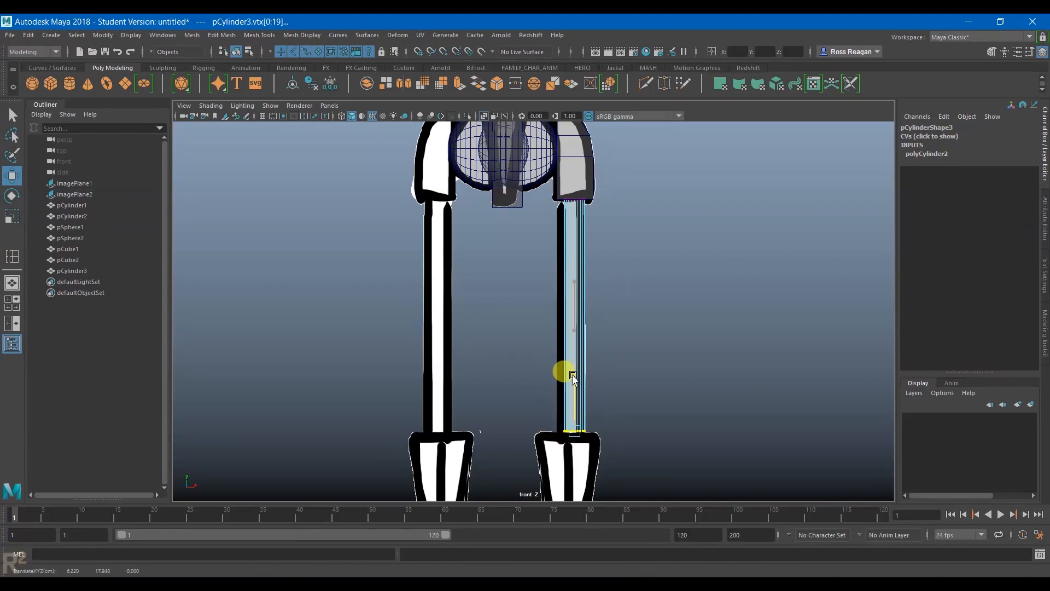
Return to object mode and center the leg cylinder on the reference leg at X 5.847.
key(q)
right_drag(578, 290, 607, 278)
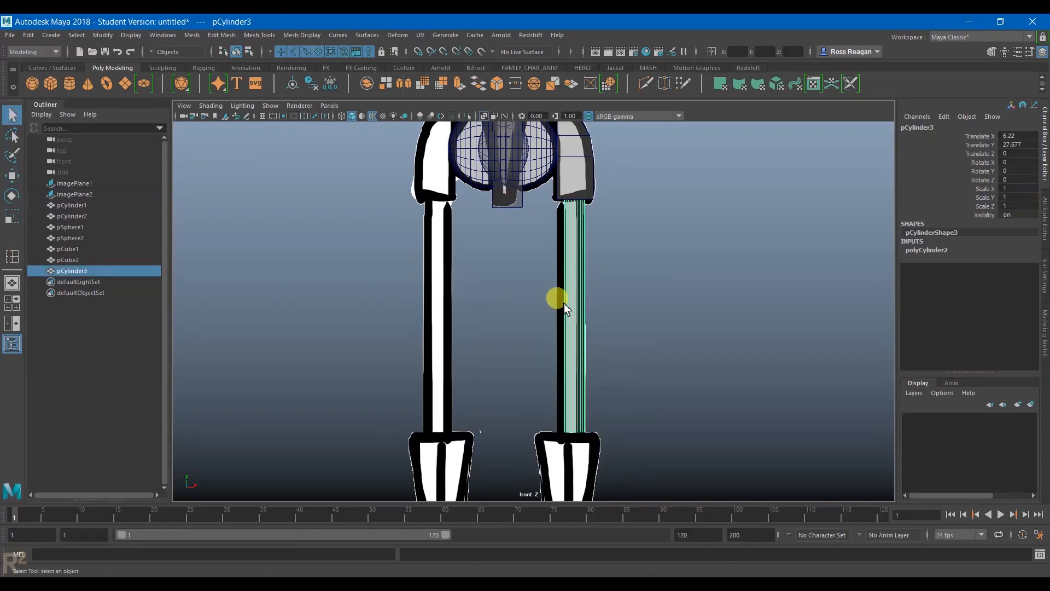
key(w)
drag(622, 329, 618, 330)
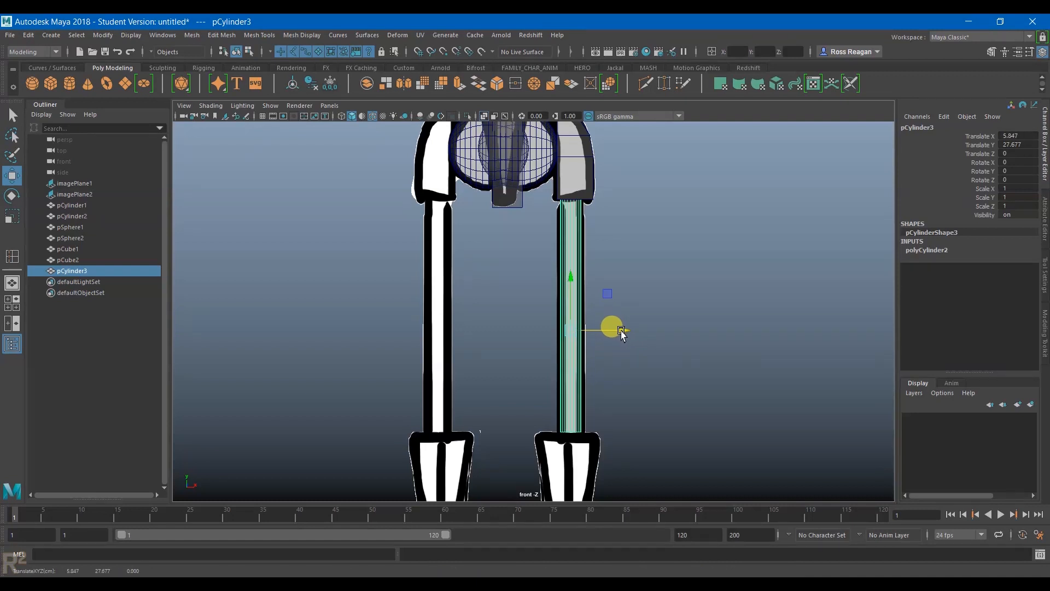
Duplicate the abdomen cylinder for use as the lower-leg guard.
key(q)
alt+middle_drag(609, 385, 581, 192)
scroll(581, 192, up, 1)
alt+middle_drag(564, 239, 486, 425)
scroll(489, 306, down, 2)
alt+middle_drag(483, 237, 494, 312)
alt+middle_drag(510, 176, 487, 169)
click(497, 180)
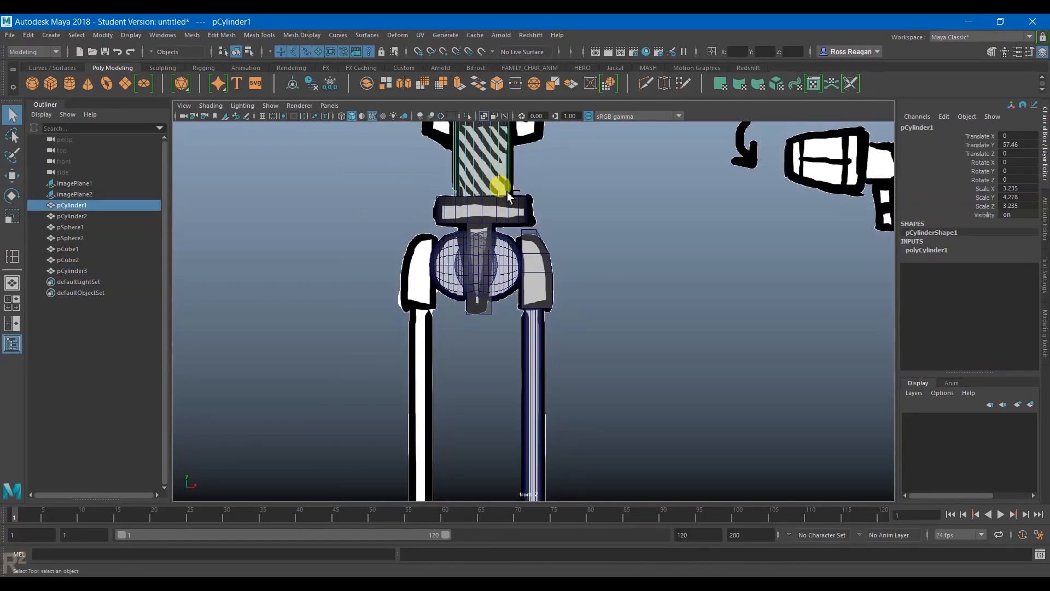
key(ctrl+d)
Move the duplicated cylinder down onto the right-hand lower-leg guard and center it on the reference in the front view.
scroll(509, 183, down, 2)
key(w)
drag(525, 192, 552, 352)
scroll(543, 298, up, 2)
alt+middle_drag(541, 297, 539, 275)
scroll(538, 275, up, 2)
drag(518, 272, 513, 324)
scroll(544, 319, up, 2)
alt+middle_drag(515, 330, 587, 235)
scroll(580, 297, up, 3)
scroll(547, 252, up, 2)
key(q)
key(w)
drag(539, 264, 529, 283)
Reset the Scale tool to its defaults and scale the lower-leg cylinder's bottom vertices inward to match the tapered outline.
right_drag(529, 283, 482, 284)
drag(293, 310, 598, 456)
key(r)
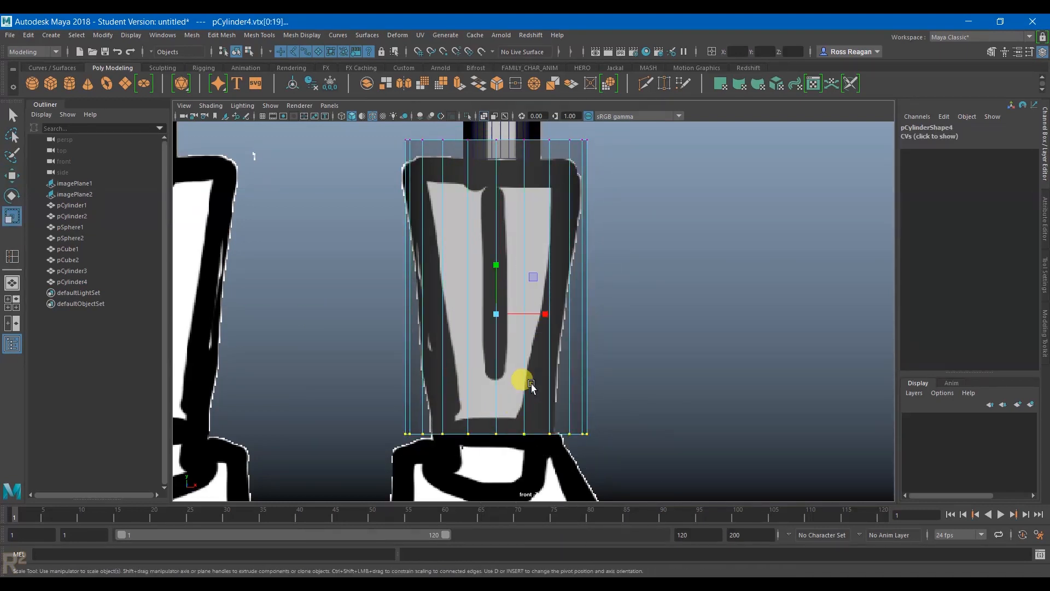
key(q)
key(r)
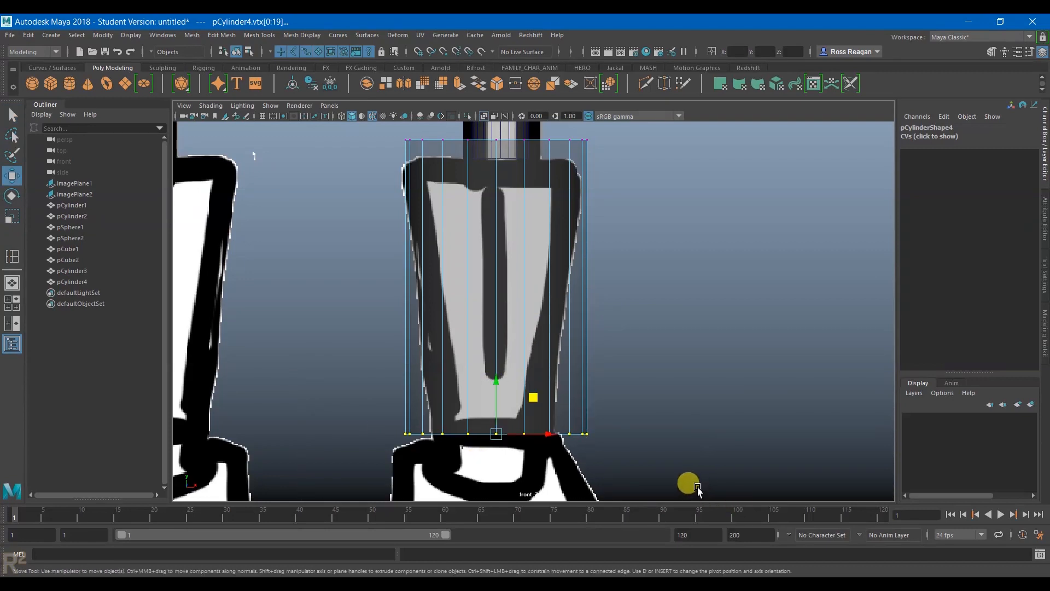
click(1040, 300)
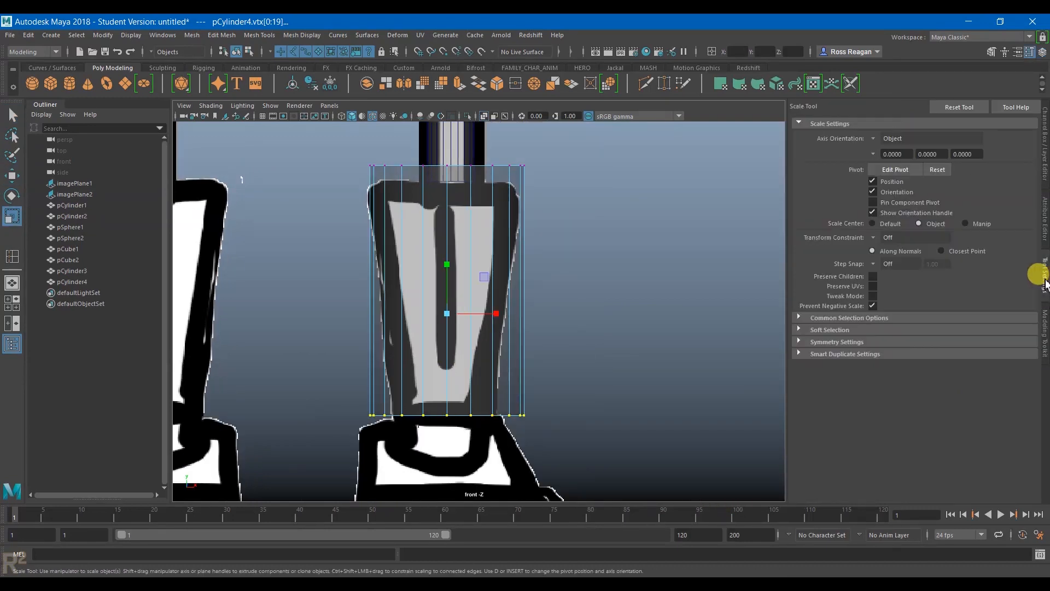
click(958, 106)
click(1043, 137)
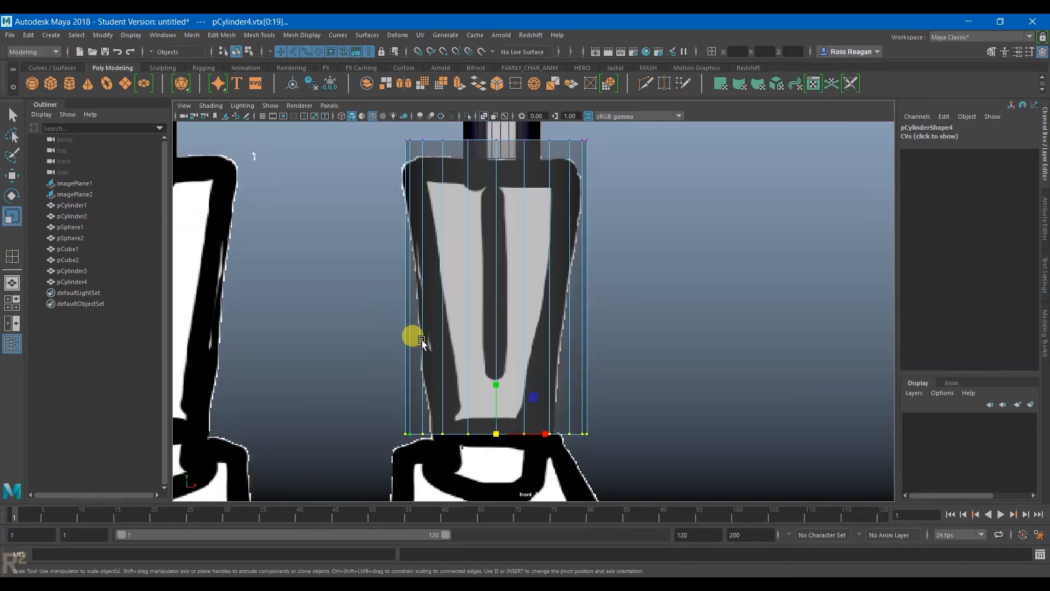
drag(502, 438, 448, 436)
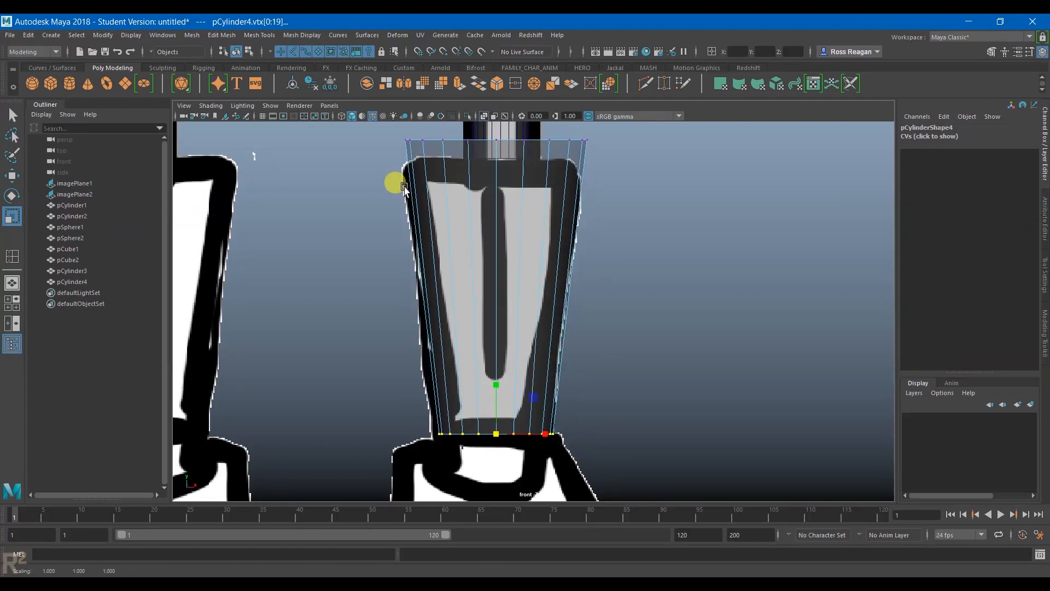
Lower the top vertices of the lower-leg cylinder to the upper edge of the guard in the reference.
alt+middle_drag(403, 186, 415, 246)
drag(356, 225, 611, 177)
key(w)
drag(509, 149, 498, 228)
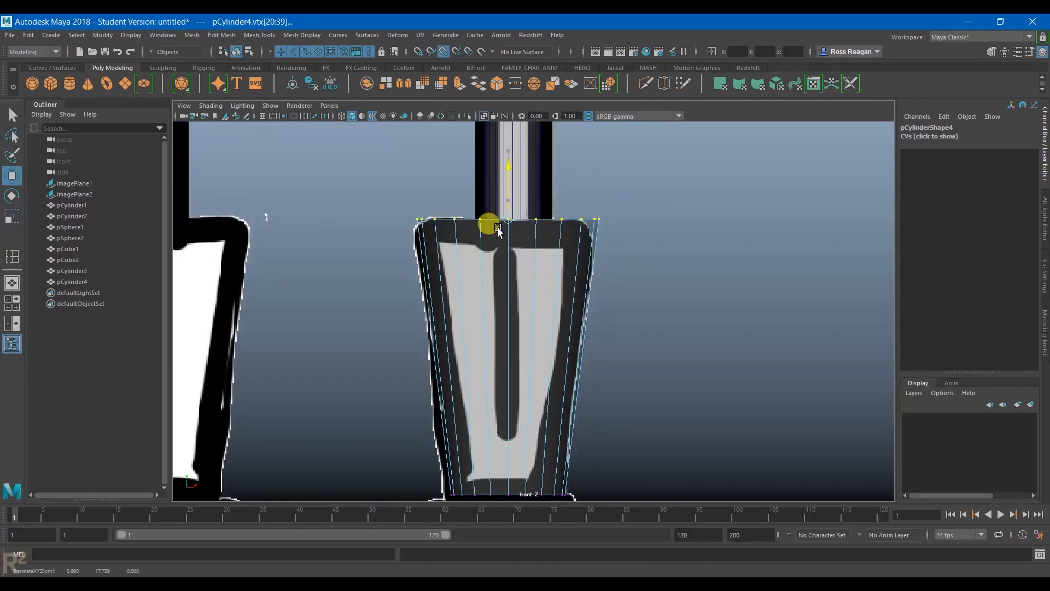
In the side view, shift the lower-leg cylinder's bottom vertices forward to line up with the ankle end of the guard.
drag(363, 304, 662, 421)
key(space)
key(space)
key(space)
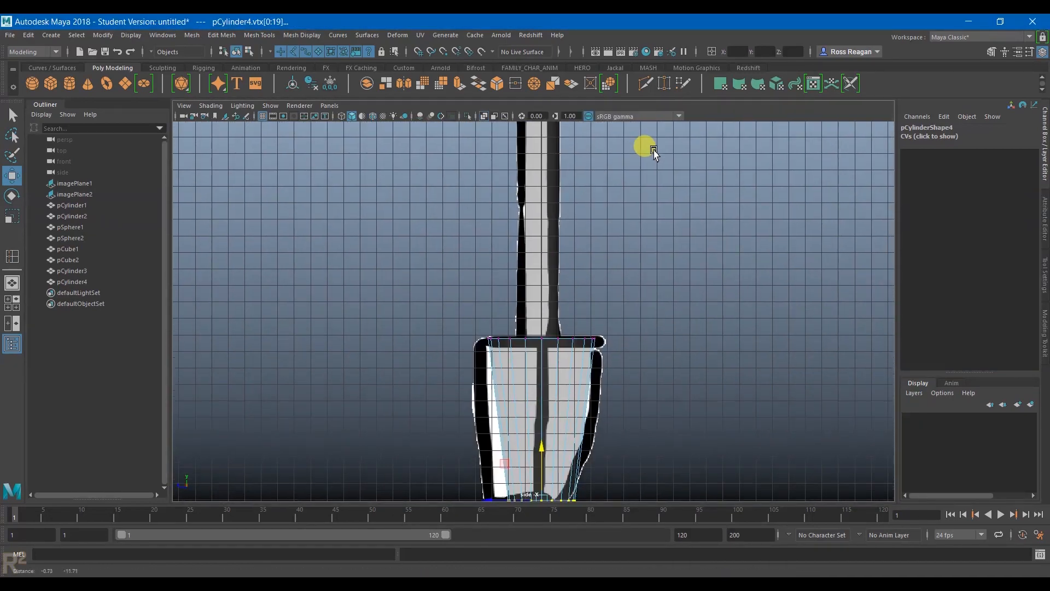
scroll(654, 159, up, 3)
alt+middle_drag(646, 492, 633, 262)
alt+middle_drag(561, 345, 593, 400)
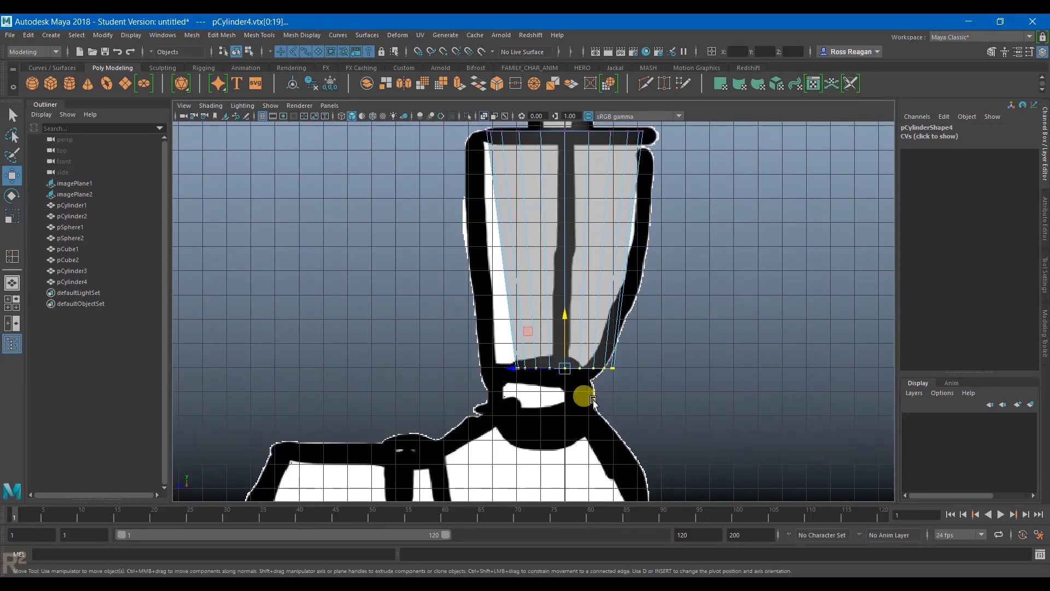
drag(513, 374, 491, 376)
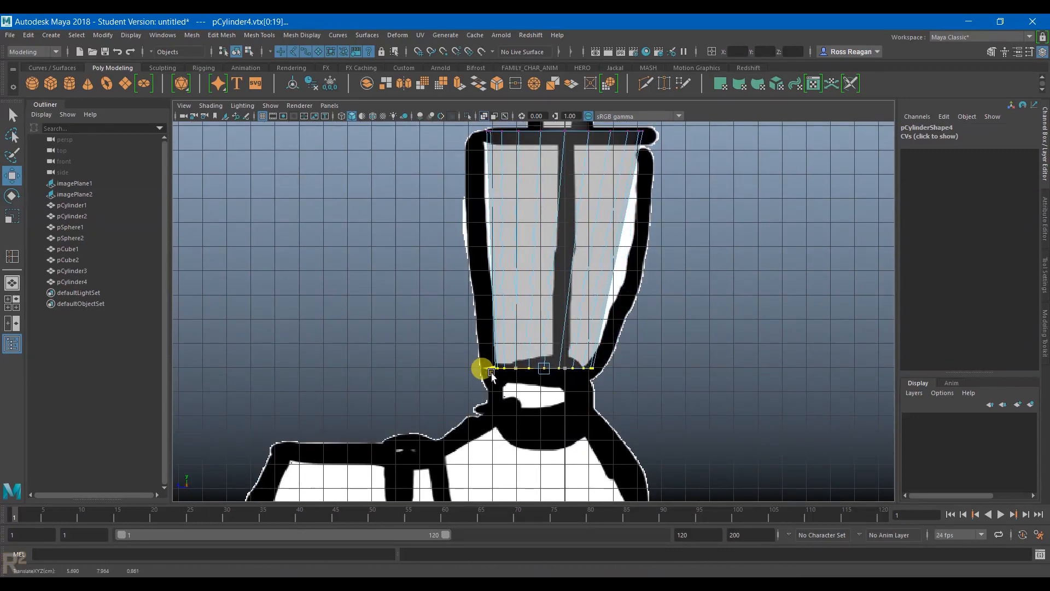
alt+middle_drag(492, 225, 424, 309)
click(739, 263)
key(ctrl+z)
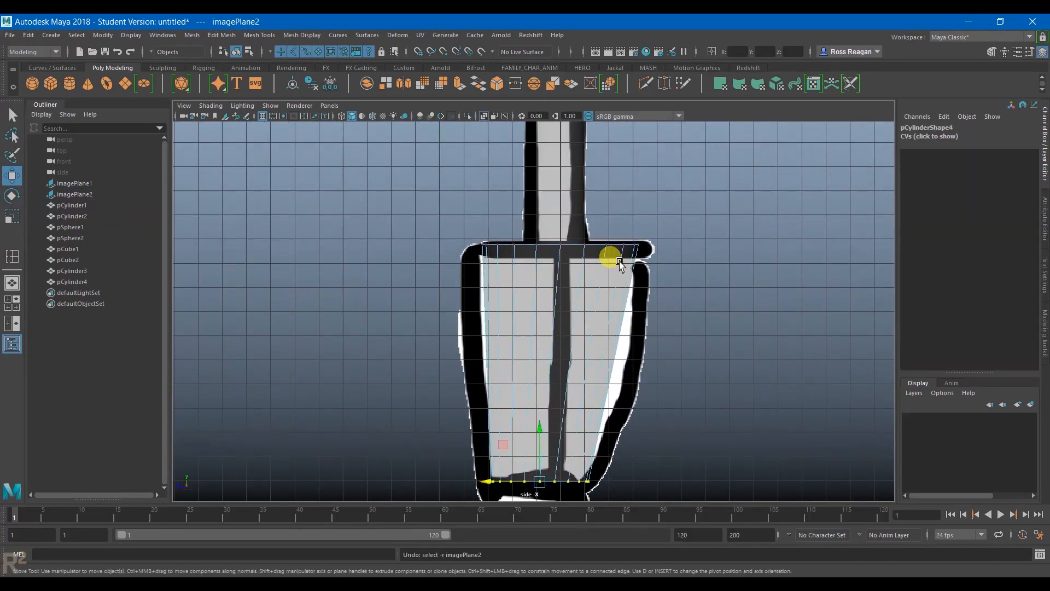
Scale the cylinder's top vertices slightly outward to match the guard's upper edge in the side view.
drag(430, 216, 662, 306)
key(r)
click(560, 241)
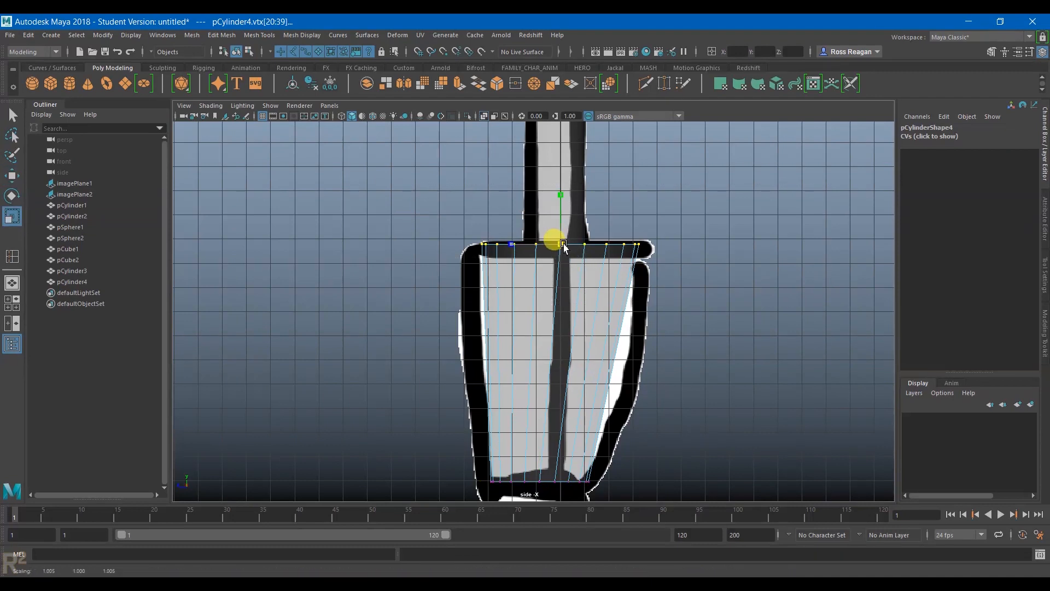
key(w)
alt+middle_drag(362, 398, 359, 324)
drag(359, 324, 724, 462)
key(q)
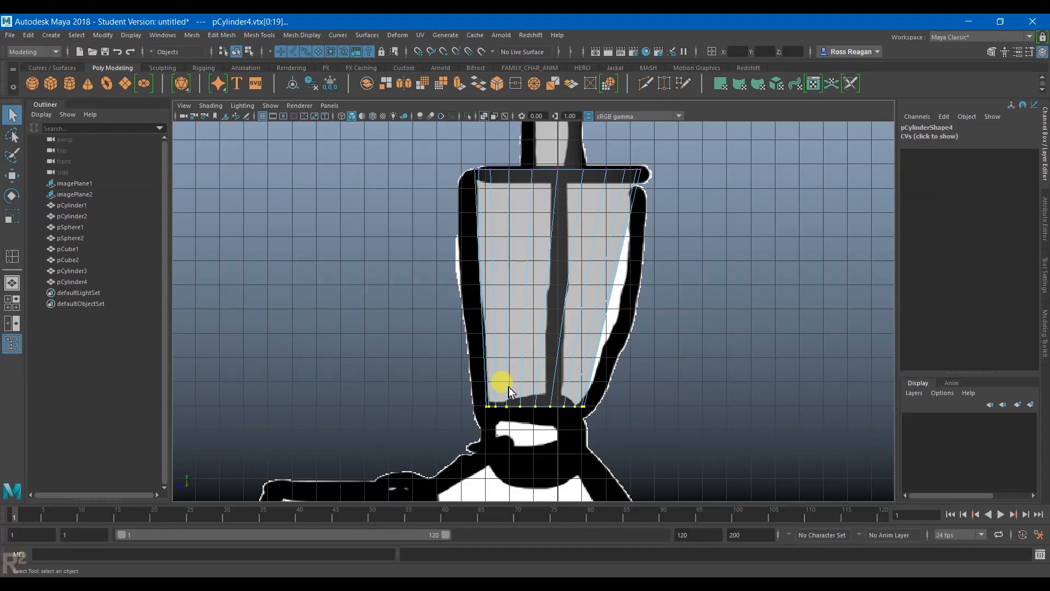
Try a single horizontal edge loop around the middle of the lower-leg guard.
alt+middle_drag(518, 361, 547, 390)
right_click(571, 294)
right_drag(569, 292, 528, 308)
drag(546, 304, 590, 292)
key(q)
right_click(590, 285)
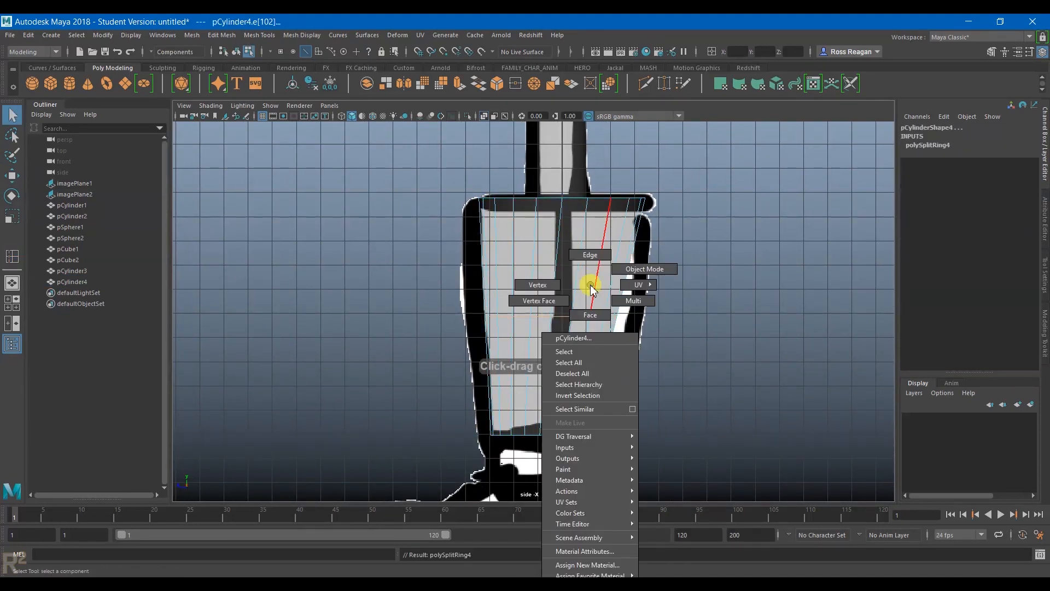
click(522, 269)
drag(378, 277, 682, 342)
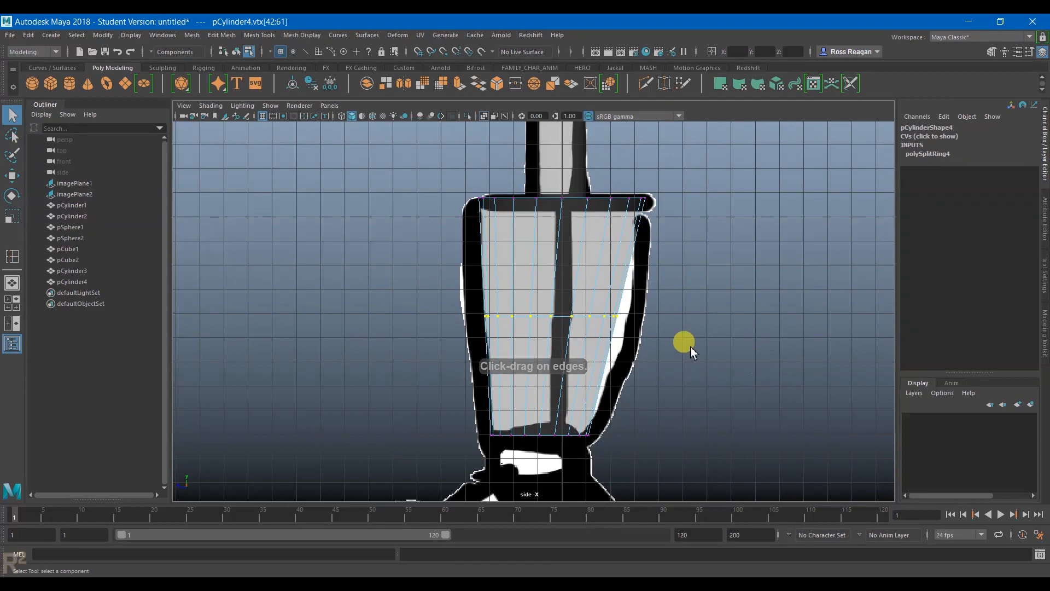
click(626, 311)
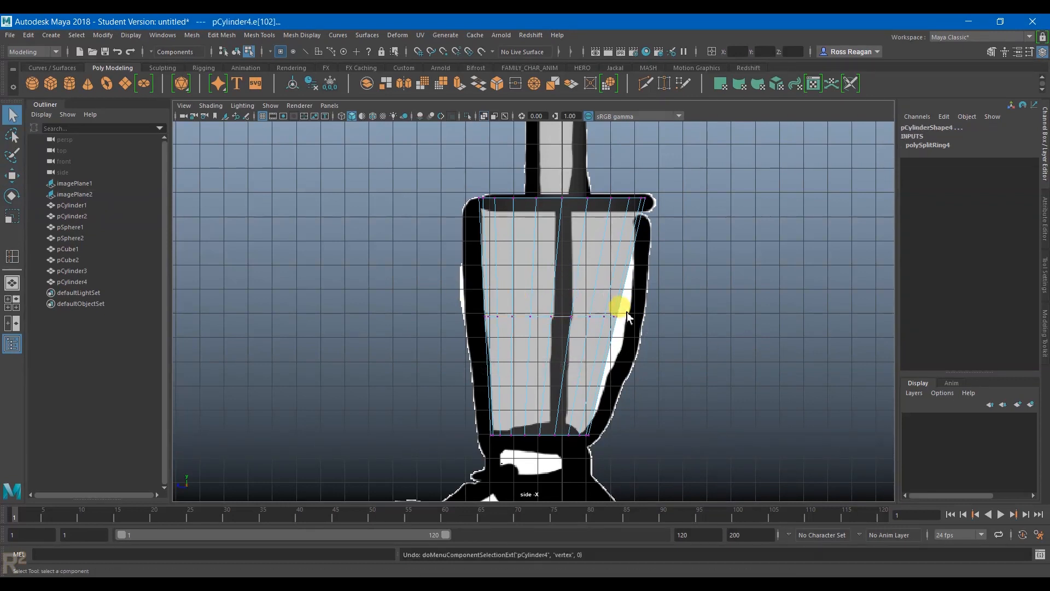
right_drag(581, 266, 635, 240)
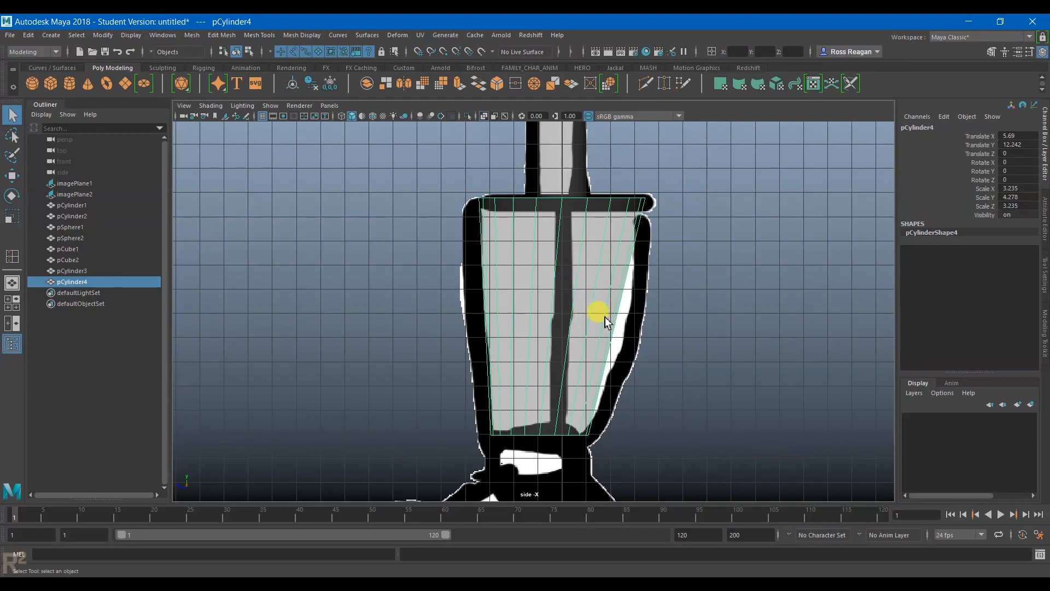
Insert three evenly spaced horizontal edge loops around the lower-leg guard at its middle, upper quarter and lower quarter.
shift+right_drag(587, 304, 527, 314)
click(532, 297)
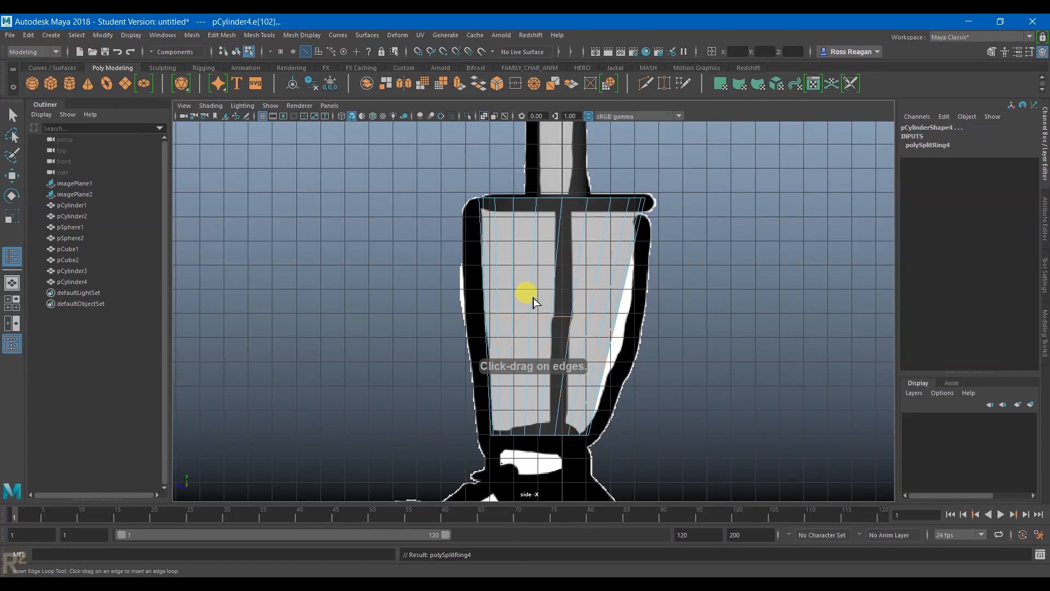
click(534, 256)
click(527, 372)
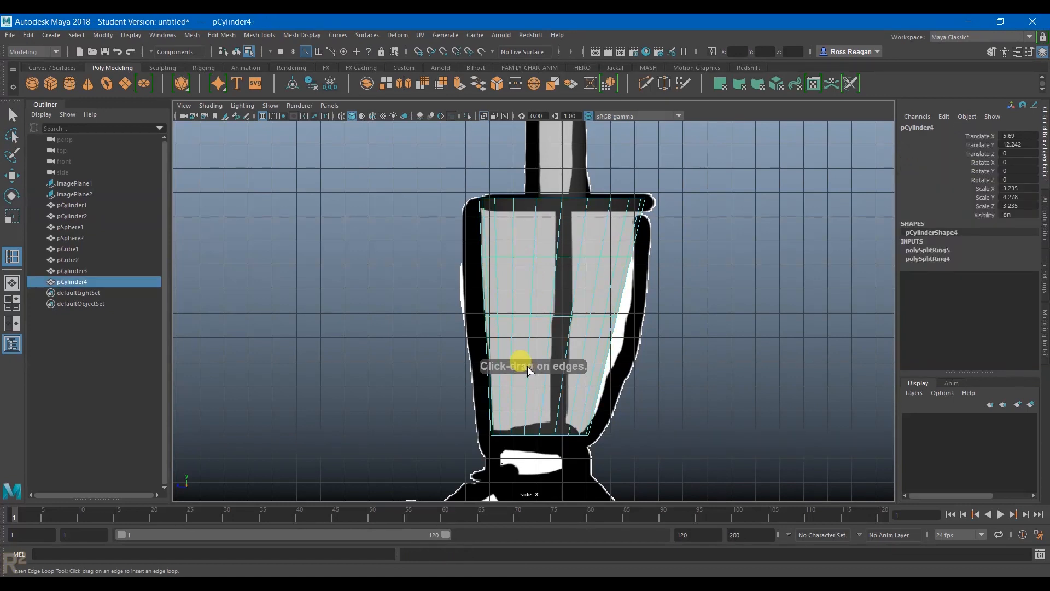
key(q)
key(F8)
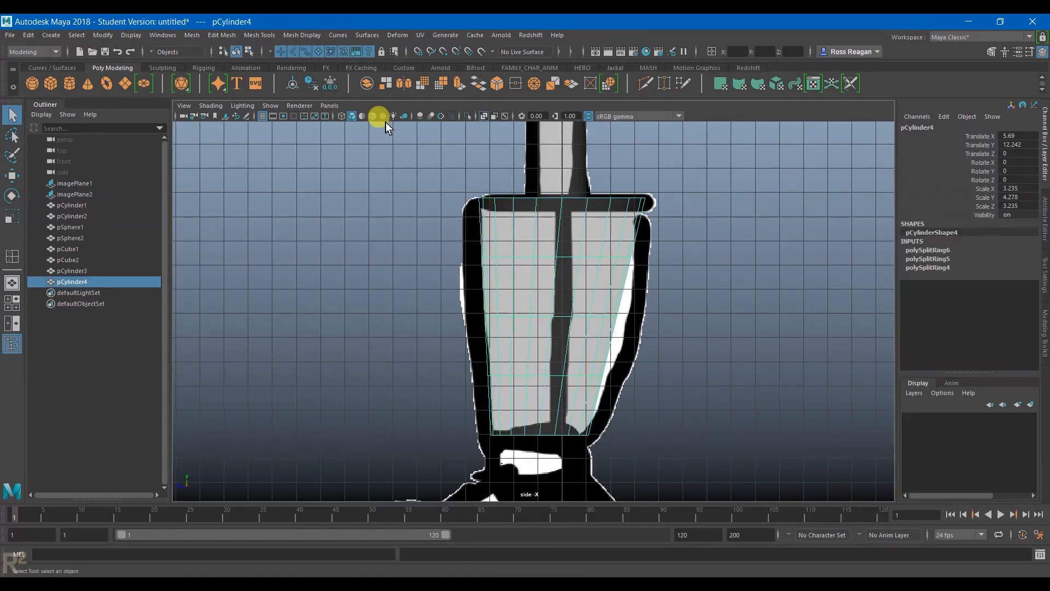
Add a lattice deformer to the lower-leg guard and switch to editing its lattice points.
click(397, 34)
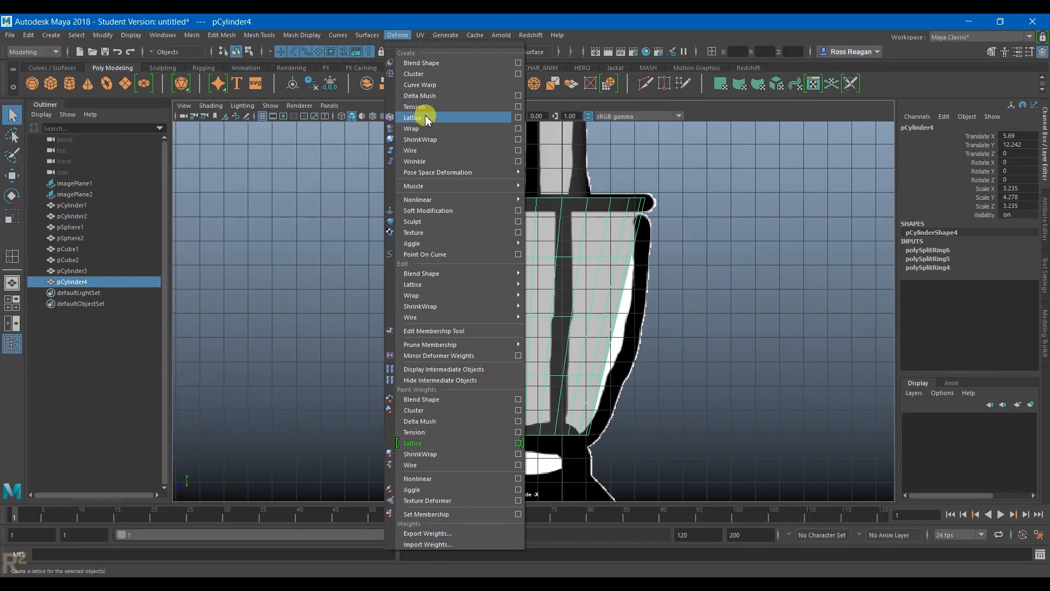
click(422, 113)
right_click(733, 287)
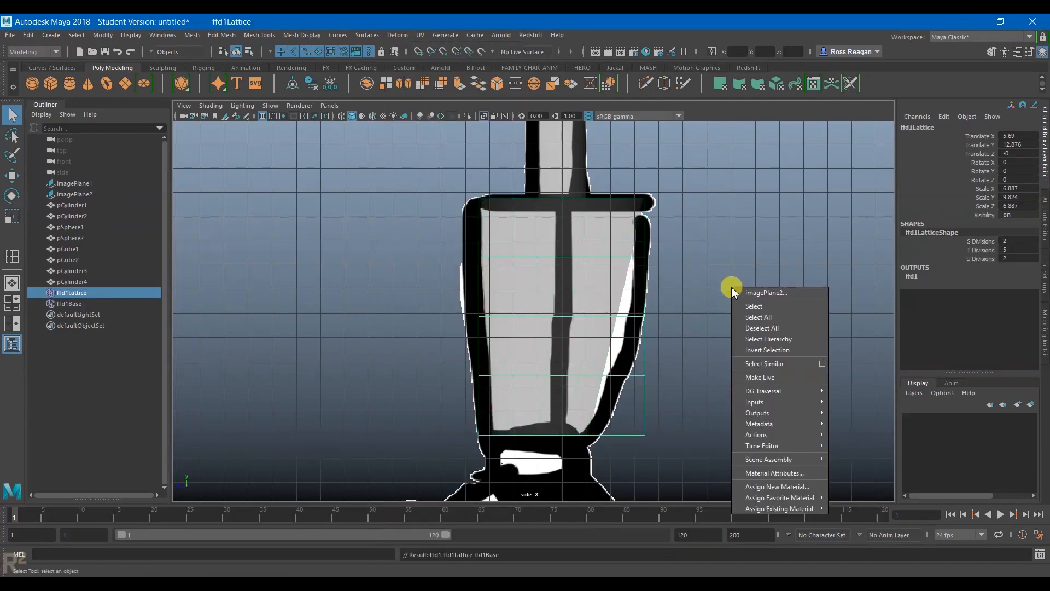
right_click(643, 256)
click(643, 240)
Move the middle lattice points on the calf side outward so the guard bulges along the reference outline.
drag(680, 269, 603, 258)
key(w)
drag(627, 298, 682, 335)
drag(606, 318, 626, 320)
drag(605, 361, 678, 412)
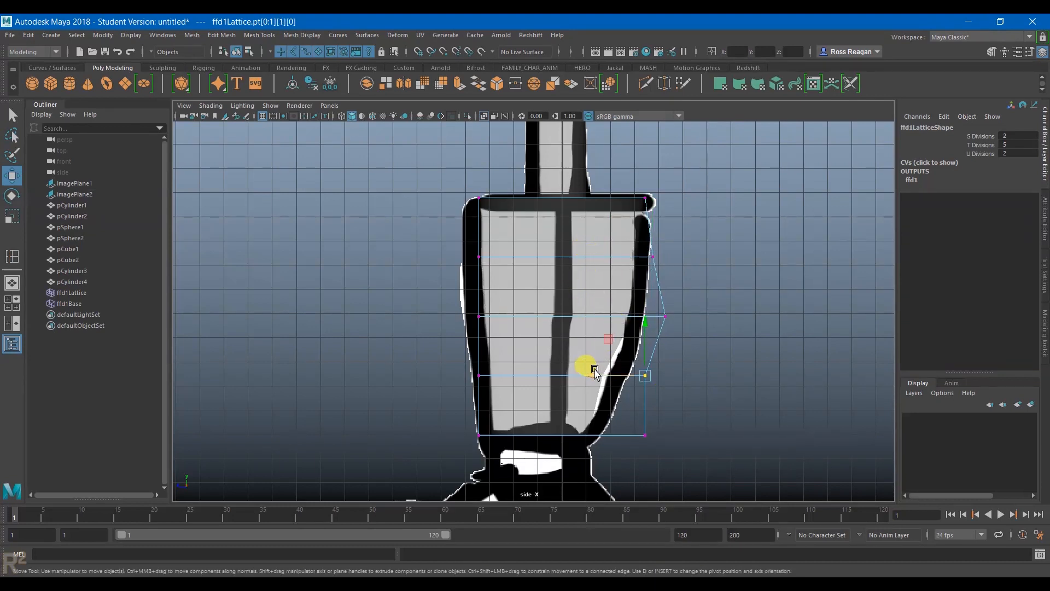
drag(591, 377, 616, 388)
key(q)
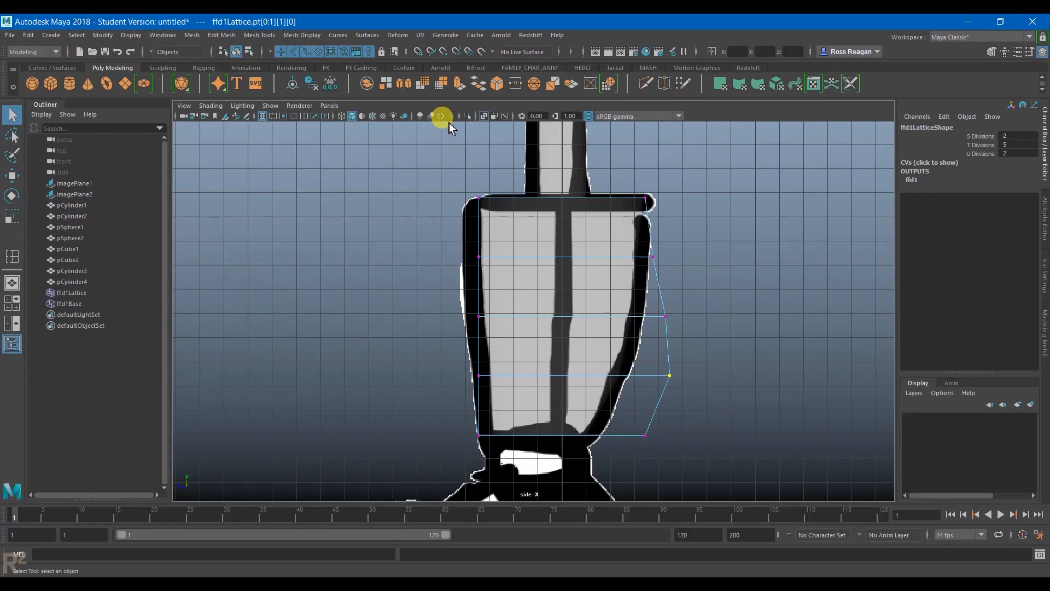
Turn off X-ray shading in the side view and refine the calf-side lattice points against the reference curve.
click(485, 116)
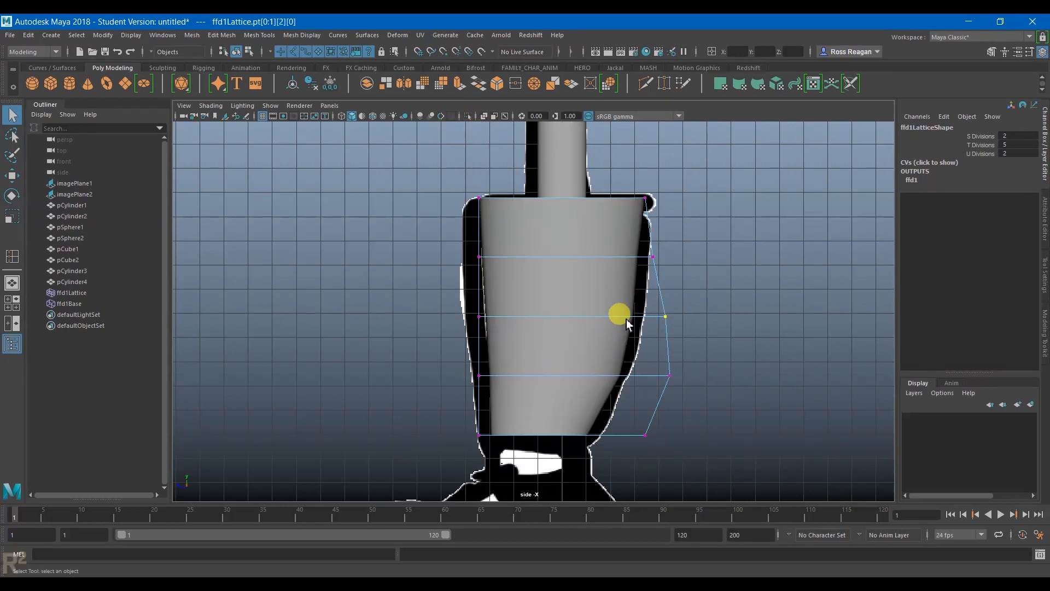
key(w)
middle_drag(607, 314, 622, 319)
drag(617, 239, 692, 269)
drag(606, 258, 618, 259)
drag(614, 173, 648, 197)
drag(611, 420, 653, 443)
mouse_move(592, 431)
mouse_down()
mouse_move(547, 423)
mouse_move(592, 441)
mouse_up()
drag(628, 368, 608, 386)
key(q)
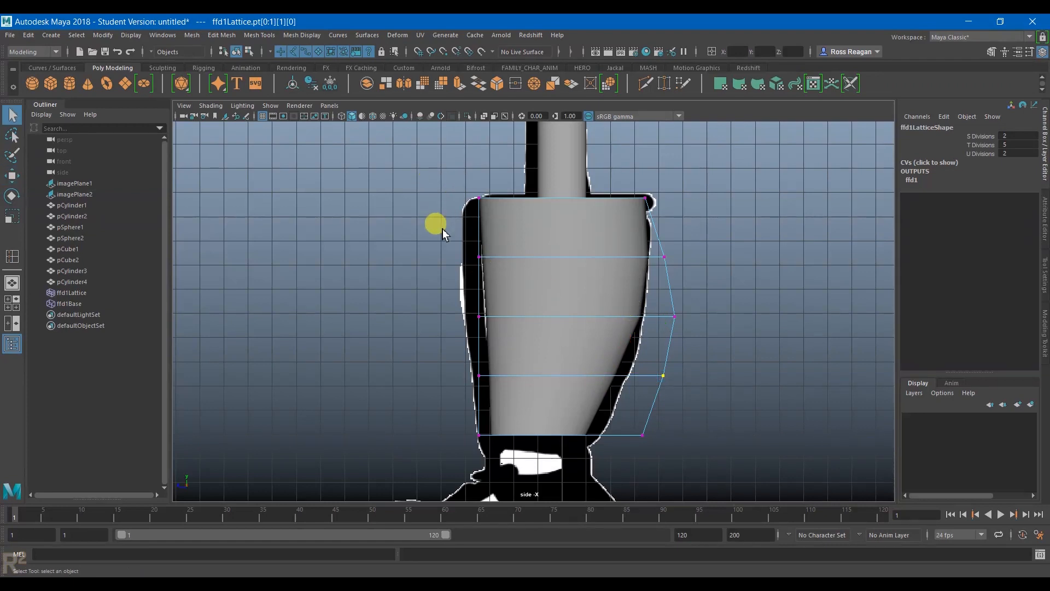
Move the shin-side lattice points outward in progressively higher groups so the guard's front edge follows the reference.
drag(444, 179, 493, 408)
key(w)
drag(438, 293, 432, 292)
drag(416, 174, 520, 331)
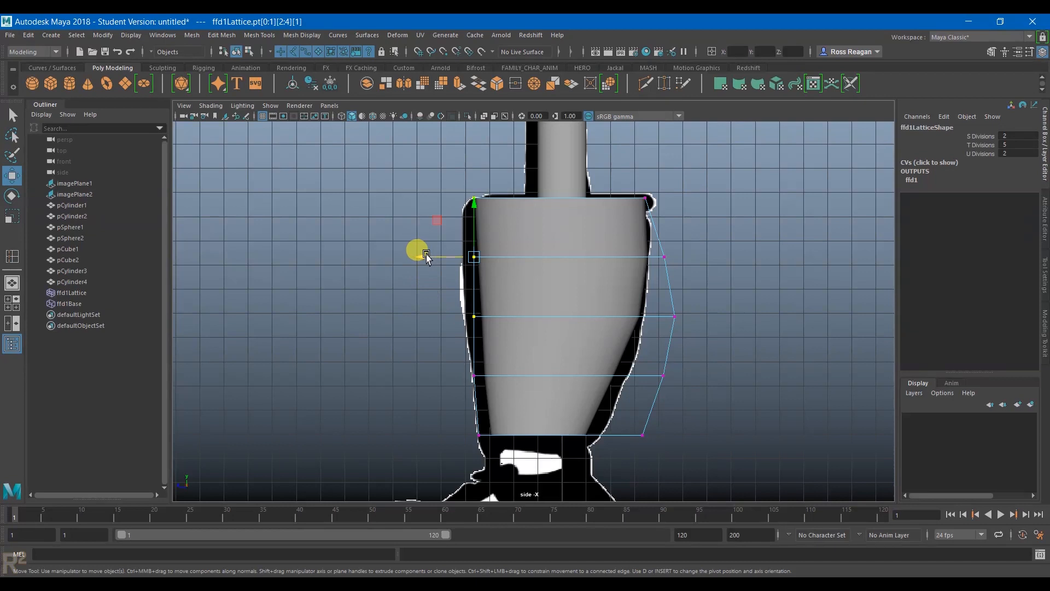
drag(427, 256, 420, 255)
drag(390, 138, 517, 273)
drag(422, 225, 520, 161)
key(q)
key(w)
drag(420, 192, 420, 193)
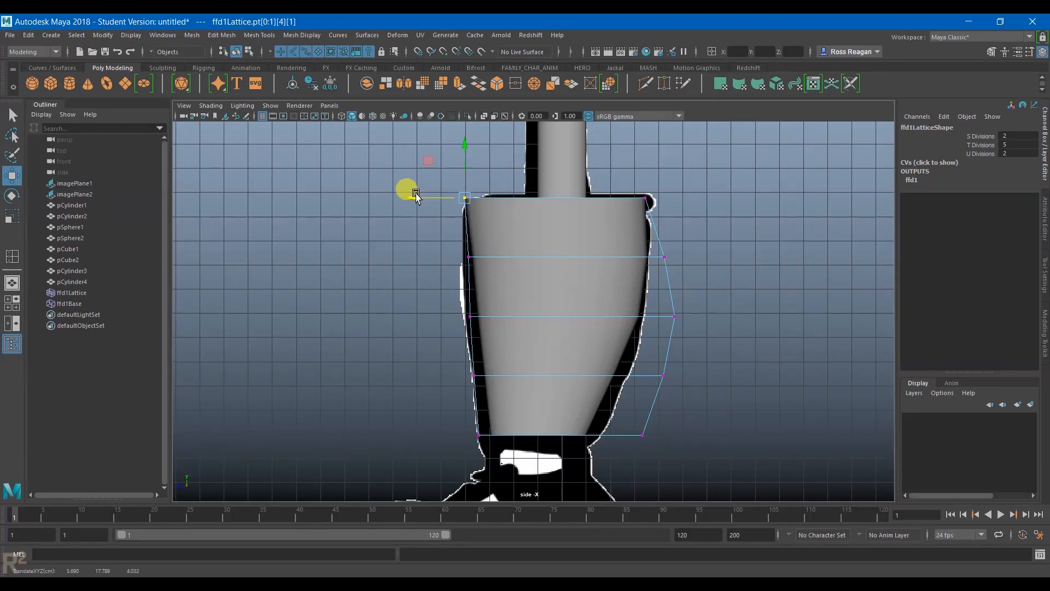
key(q)
Return to object mode and examine the deformed lower-leg guard in the front, side and perspective views.
key(space)
key(space)
key(space)
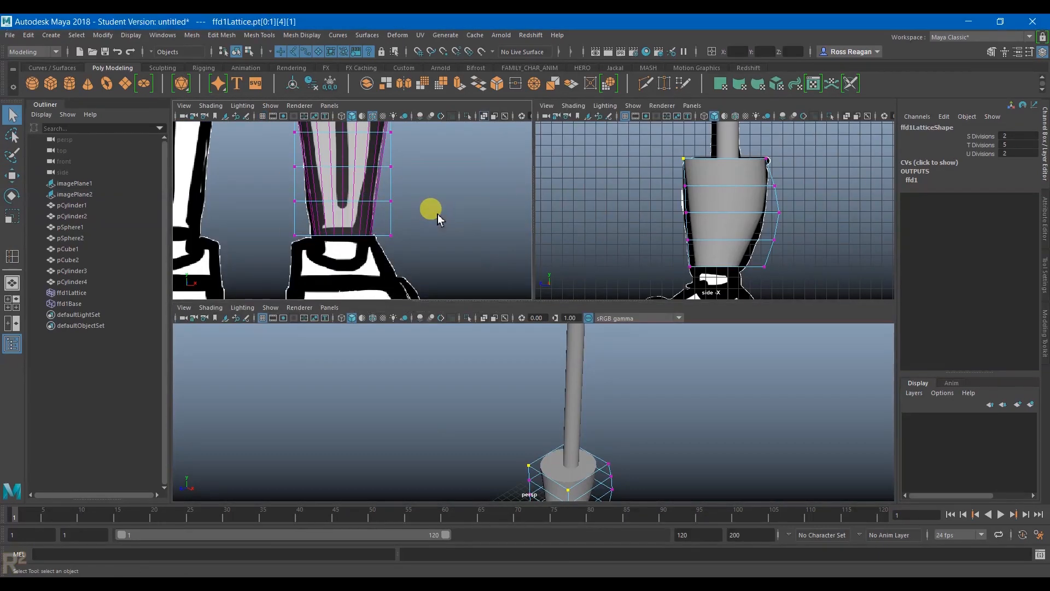
key(space)
scroll(499, 273, down, 2)
key(space)
key(space)
right_drag(589, 251, 640, 228)
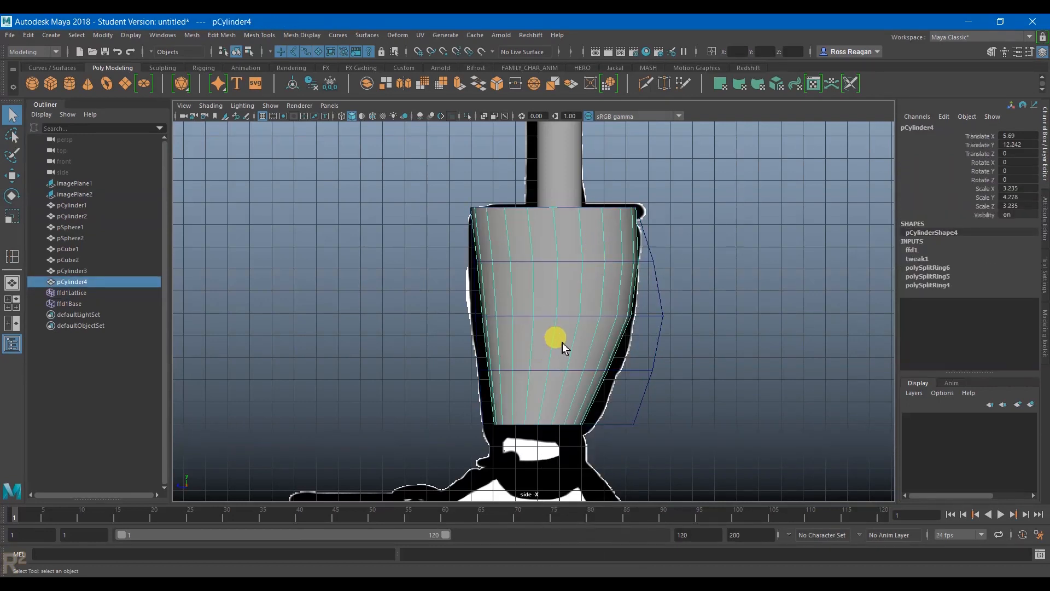
key(space)
click(428, 250)
scroll(449, 270, up, 2)
scroll(433, 248, down, 1)
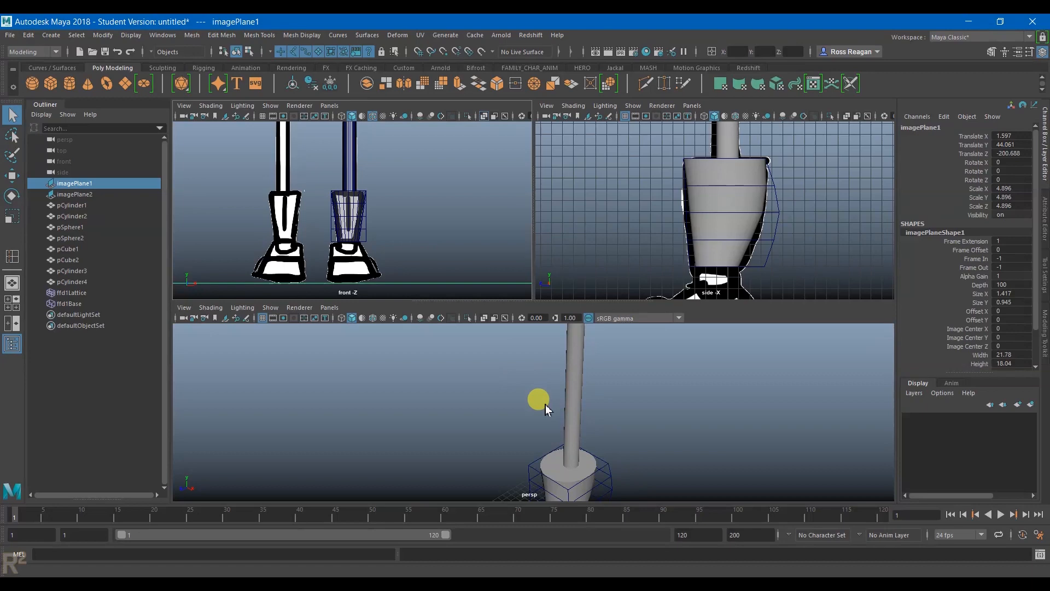
key(space)
scroll(519, 395, down, 5)
click(603, 364)
alt+drag(603, 363, 629, 334)
alt+middle_drag(614, 241, 570, 312)
key(space)
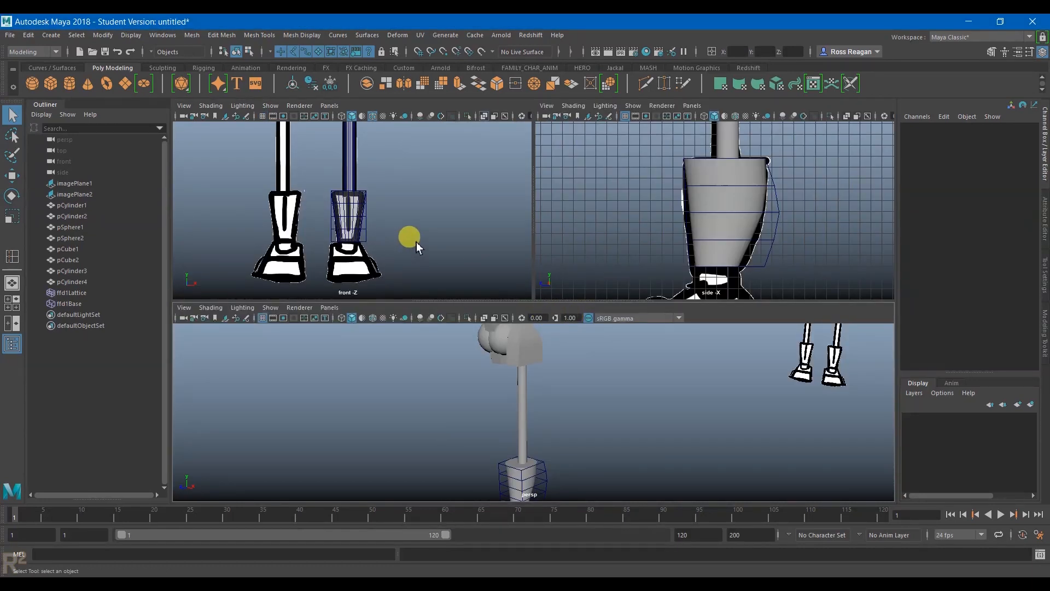
Duplicate the right-hand pelvis sphere and move the copy down to the ankle of the right-hand leg in the front view.
key(space)
scroll(416, 238, up, 5)
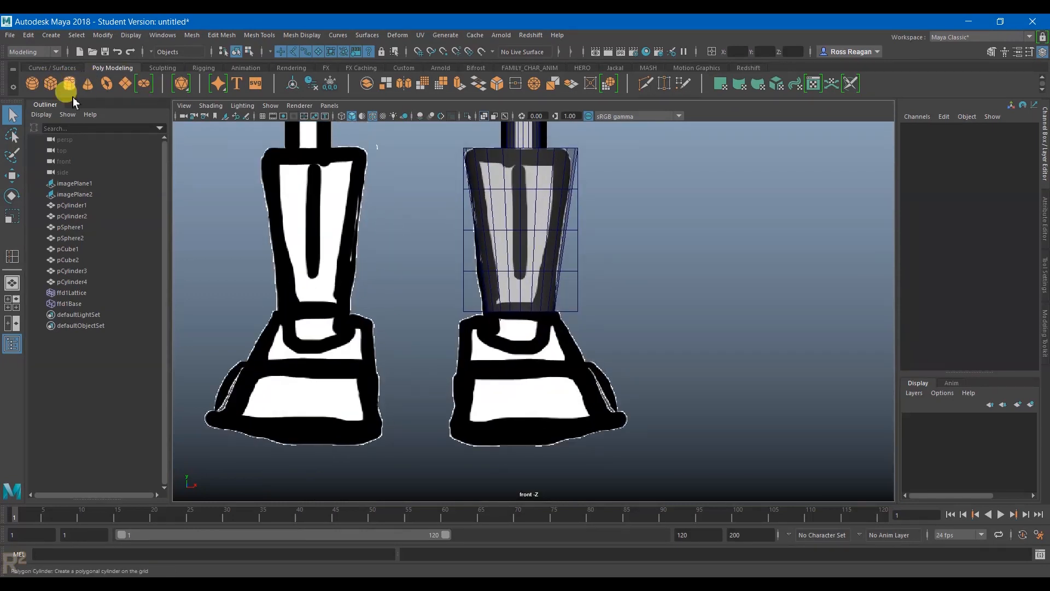
scroll(466, 228, down, 5)
mouse_move(467, 227)
alt+middle_down()
mouse_move(506, 330)
mouse_move(516, 298)
alt+middle_up()
click(536, 294)
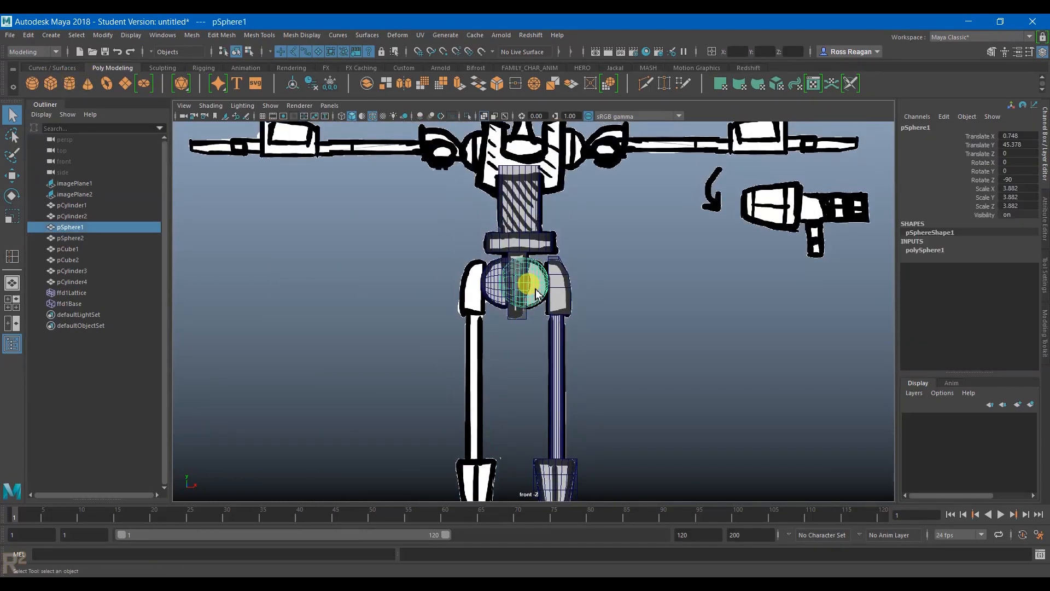
key(ctrl+d)
key(w)
alt+middle_drag(589, 397, 579, 339)
drag(549, 262, 594, 421)
alt+middle_drag(594, 385, 569, 211)
scroll(573, 225, up, 3)
drag(572, 226, 534, 301)
Scale the duplicated sphere down uniformly to about 1.974 and center it on the ankle joint in the front view.
scroll(529, 276, up, 4)
key(r)
drag(469, 239, 426, 234)
key(w)
drag(518, 278, 523, 275)
Position the ankle sphere on the ankle joint in the side view, at about 0.909 in Z.
key(space)
key(space)
scroll(544, 368, up, 3)
drag(544, 376, 596, 384)
key(r)
key(q)
key(w)
drag(513, 375, 518, 379)
Examine the ankle sphere beneath the lower-leg guard in the perspective view.
key(space)
key(space)
alt+middle_drag(517, 378, 534, 408)
scroll(515, 305, up, 5)
alt+middle_drag(551, 279, 551, 345)
scroll(551, 345, up, 3)
key(q)
alt+drag(582, 356, 608, 356)
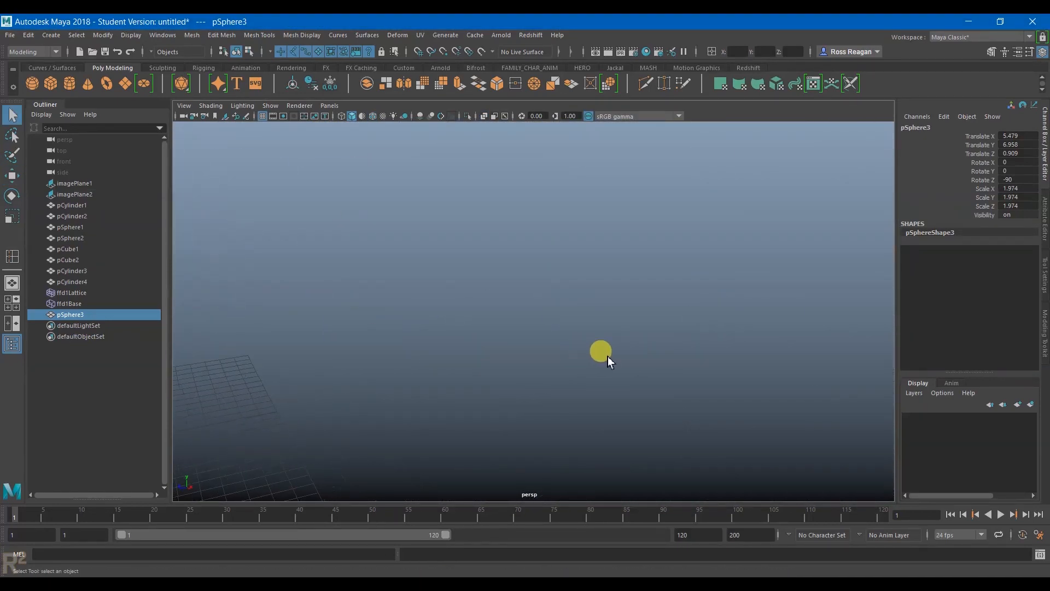
click(608, 356)
scroll(510, 333, down, 5)
alt+middle_drag(510, 333, 540, 337)
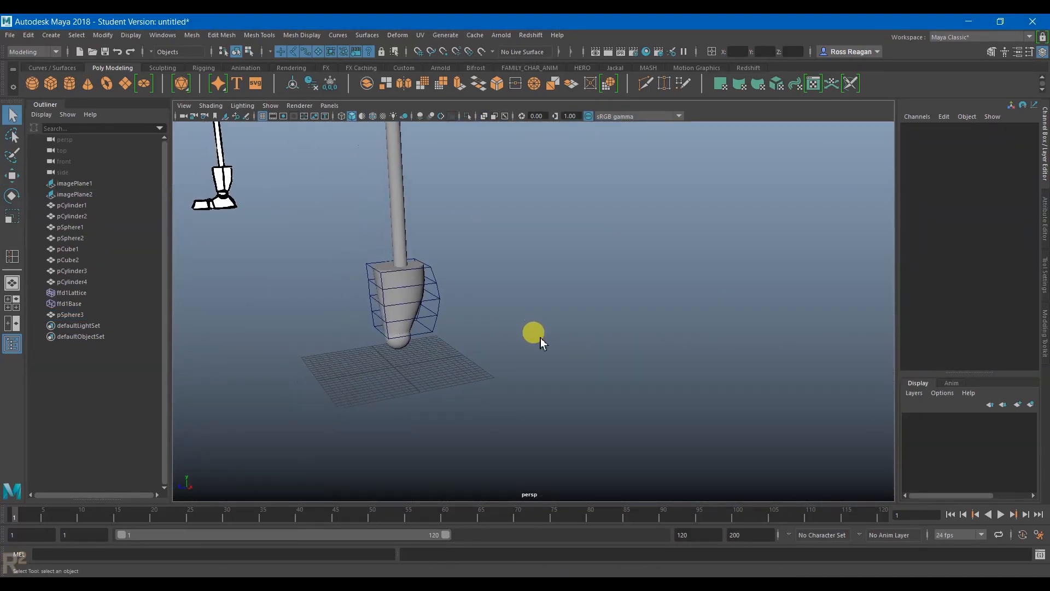
Create a polygon cube, scale it uniformly to about 9.008 and move it to about 4.79 in X under the leg.
click(50, 35)
mouse_move(110, 74)
click(234, 96)
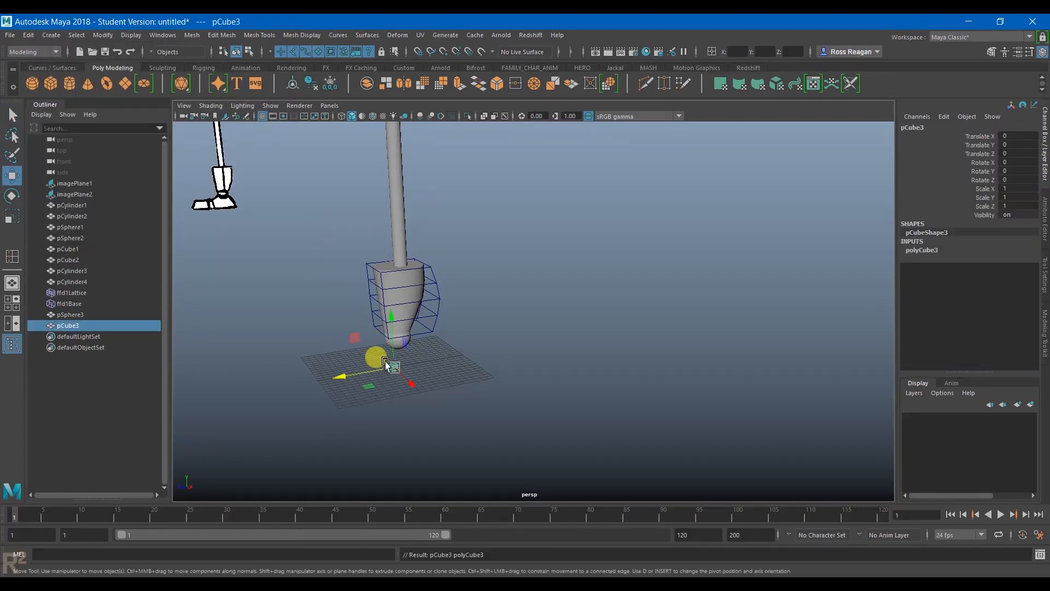
key(r)
drag(393, 368, 510, 366)
key(w)
drag(724, 320, 766, 323)
In the front view, raise the cube's top vertices to the foot's upper edge and move its inner-side vertices to the foot outline.
key(space)
key(space)
scroll(487, 281, up, 1)
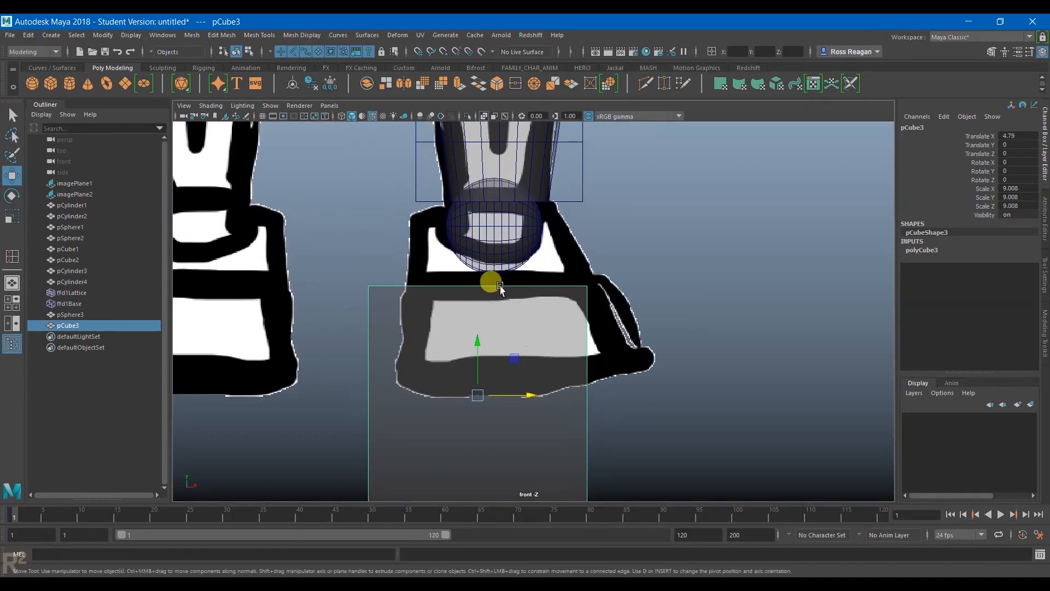
key(q)
right_drag(512, 325, 452, 285)
drag(346, 258, 687, 330)
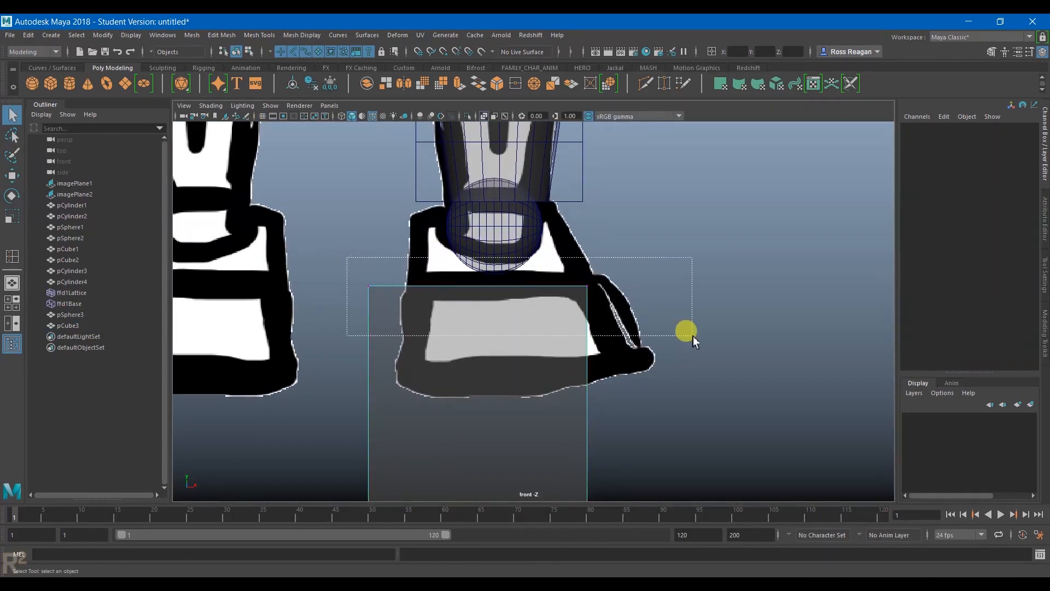
key(w)
drag(477, 235, 478, 152)
drag(327, 135, 419, 432)
drag(420, 354, 453, 355)
Slant the cube's outer side by moving its top outer vertices inward, and raise the bottom vertices to the foot's upper seam.
drag(560, 194, 650, 238)
drag(629, 205, 595, 204)
alt+middle_drag(538, 421, 533, 319)
scroll(533, 319, down, 2)
drag(658, 431, 418, 364)
drag(494, 340, 490, 146)
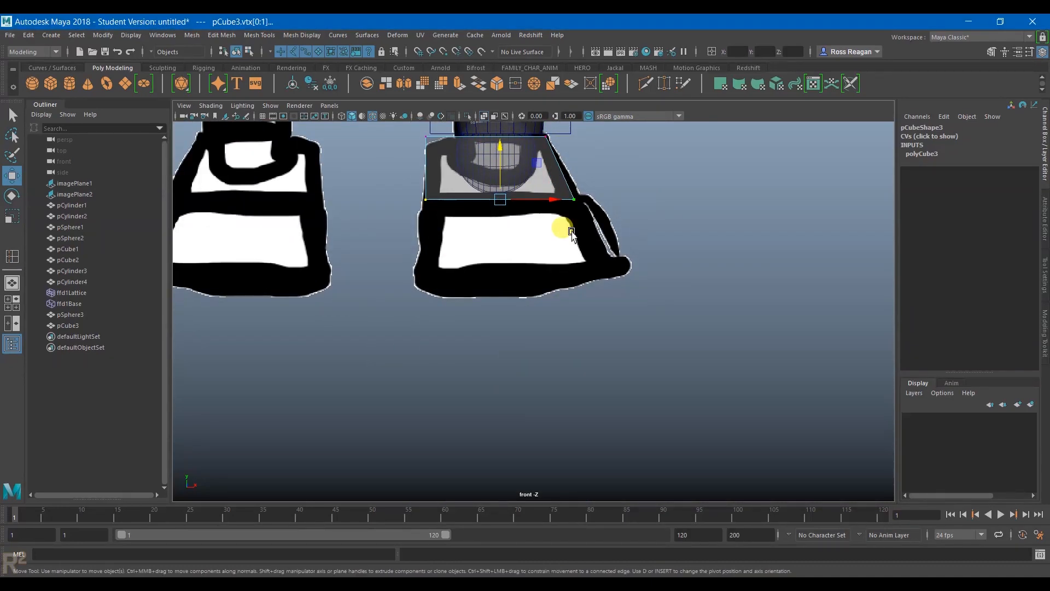
In the side view, move the foot cube's corner vertices onto the heel section's outline, from the ankle down to the sole.
key(space)
key(space)
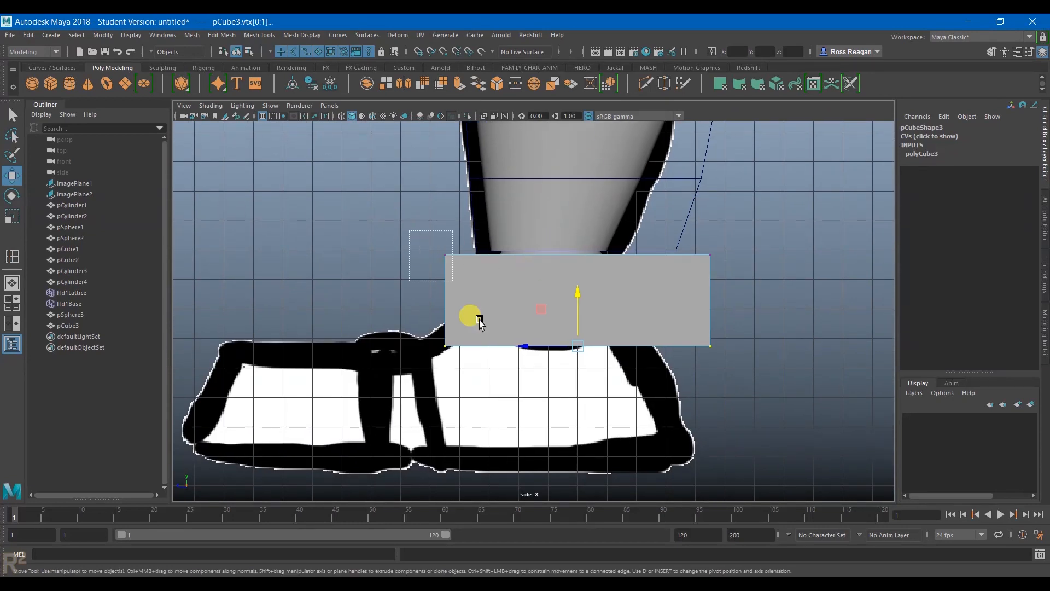
drag(414, 238, 509, 388)
alt+middle_drag(508, 389, 507, 316)
drag(432, 178, 606, 296)
drag(629, 181, 769, 371)
drag(687, 183, 562, 188)
drag(678, 378, 747, 430)
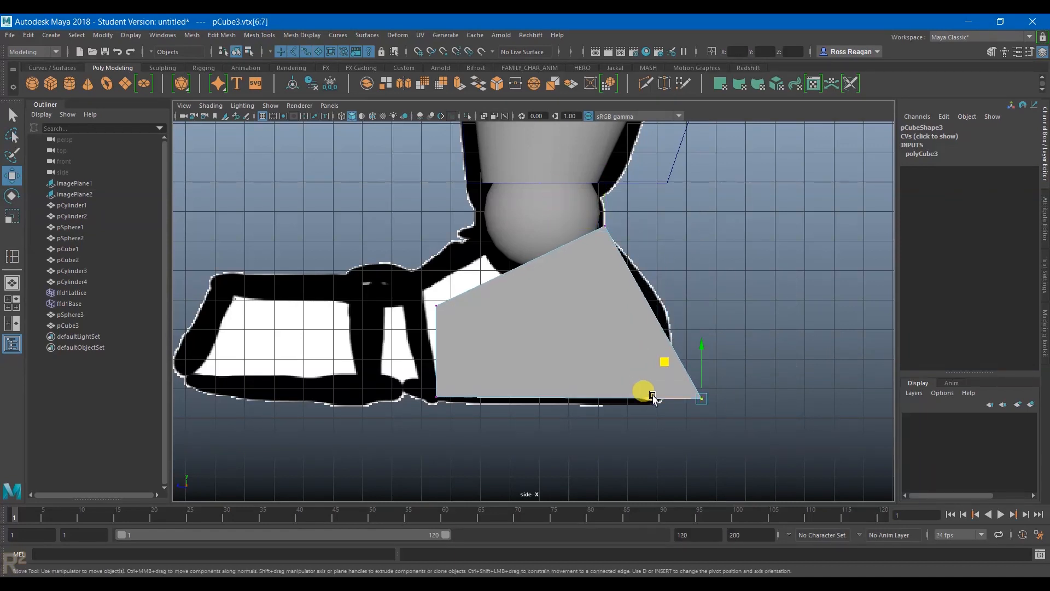
drag(650, 395, 635, 409)
drag(489, 363, 375, 251)
Insert one vertical and one horizontal edge loop through the middle of the heel block.
right_drag(469, 293, 492, 269)
click(492, 269)
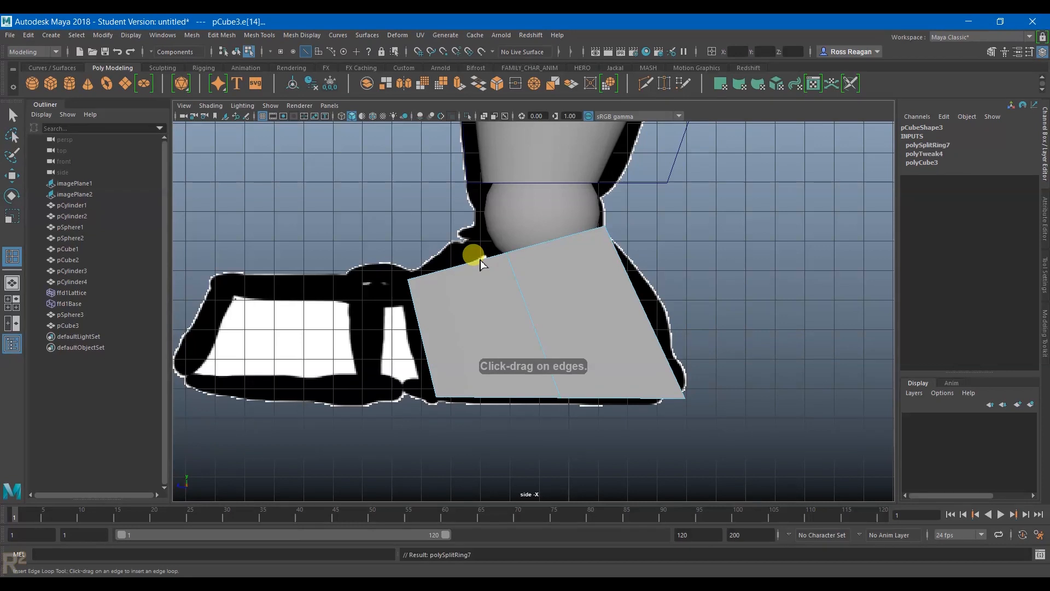
click(525, 305)
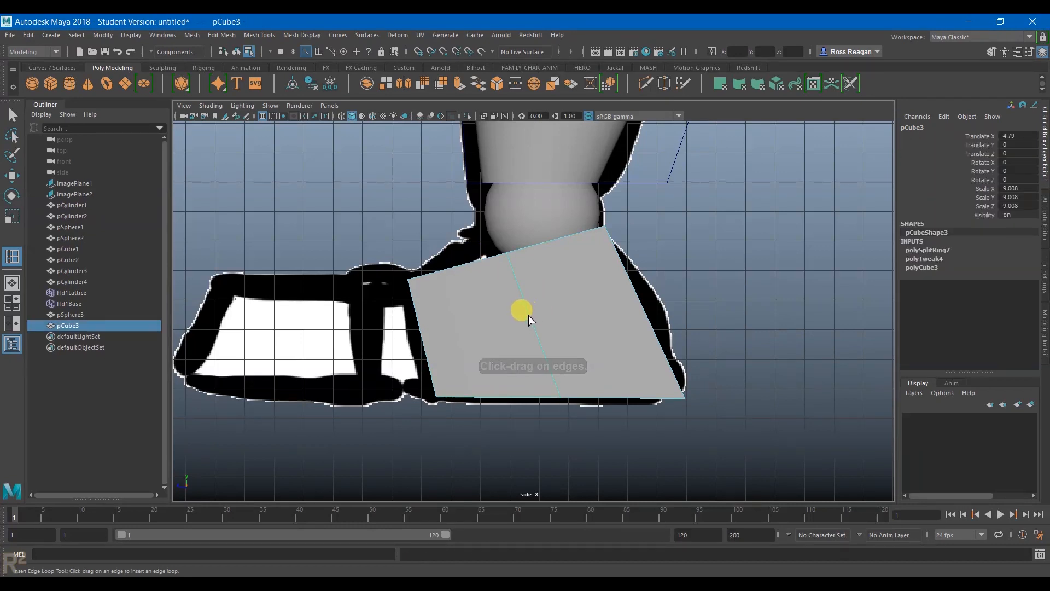
key(q)
Move the heel block's top-middle vertices up to the ankle front, its rear-middle vertices out, and its bottom rear vertices slightly inward.
right_drag(540, 294, 497, 268)
drag(452, 229, 519, 268)
key(w)
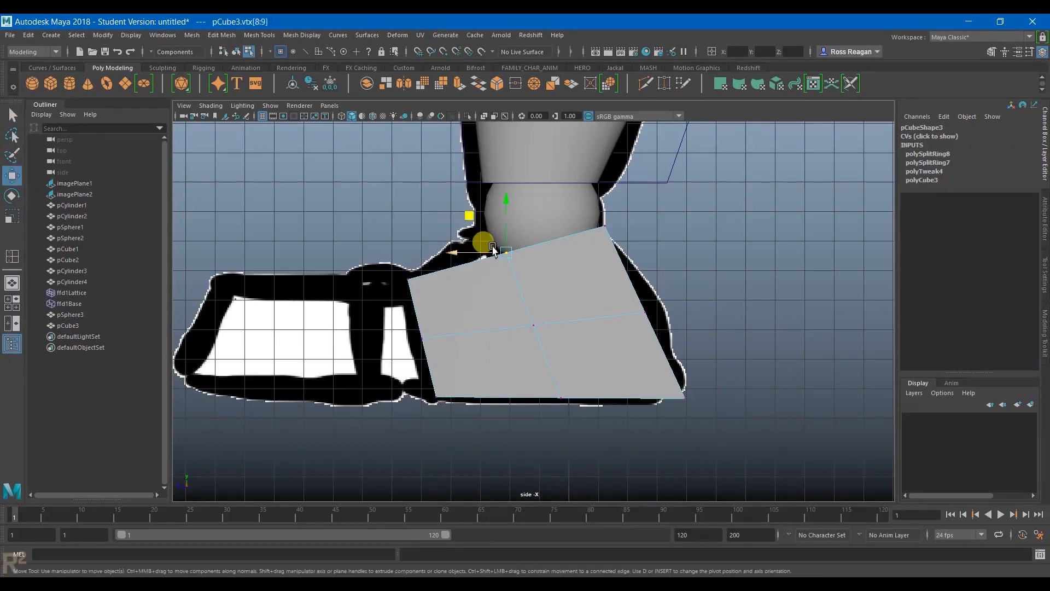
middle_drag(465, 217, 433, 191)
drag(657, 263, 604, 179)
mouse_move(600, 279)
mouse_down()
mouse_move(711, 360)
mouse_move(602, 267)
mouse_move(619, 269)
mouse_up()
drag(589, 375, 757, 441)
drag(627, 399, 614, 400)
key(q)
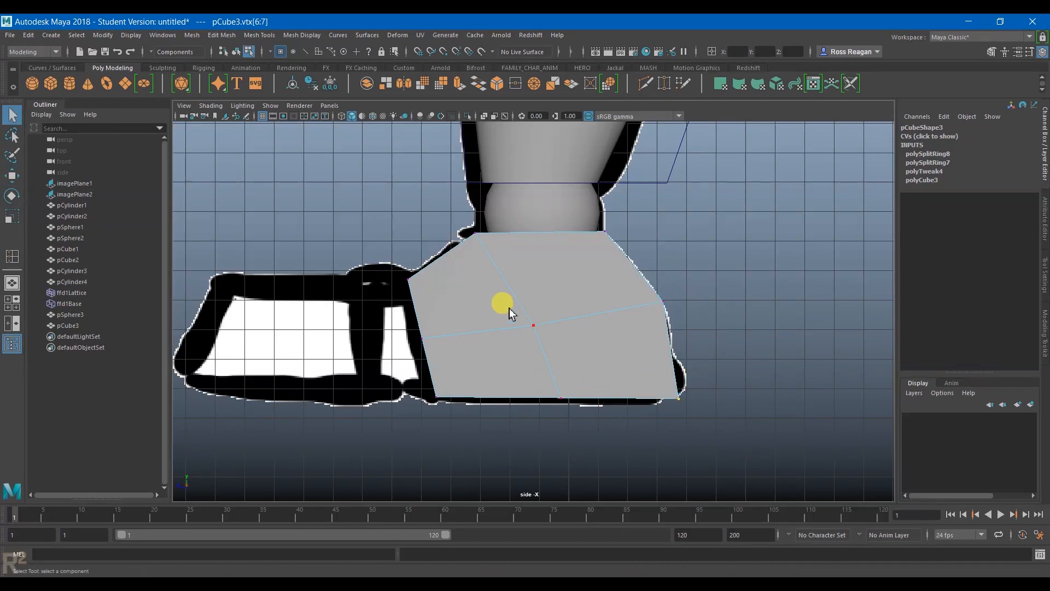
key(w)
Select the heel block's top vertices in the front view and nudge them slightly in the side view.
key(space)
key(space)
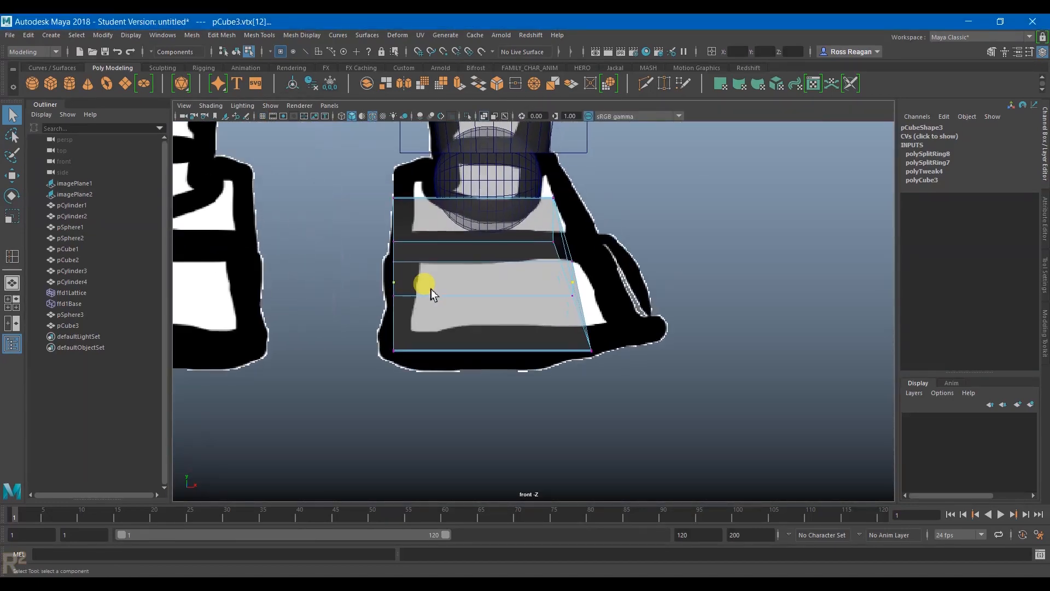
alt+middle_drag(487, 293, 496, 339)
scroll(497, 340, up, 1)
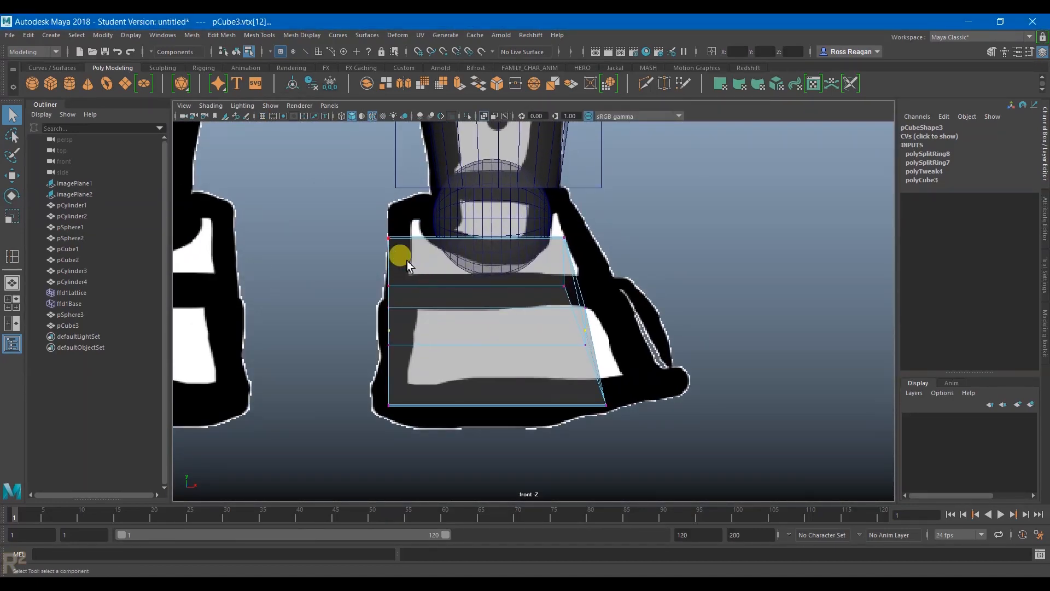
drag(343, 203, 629, 269)
key(space)
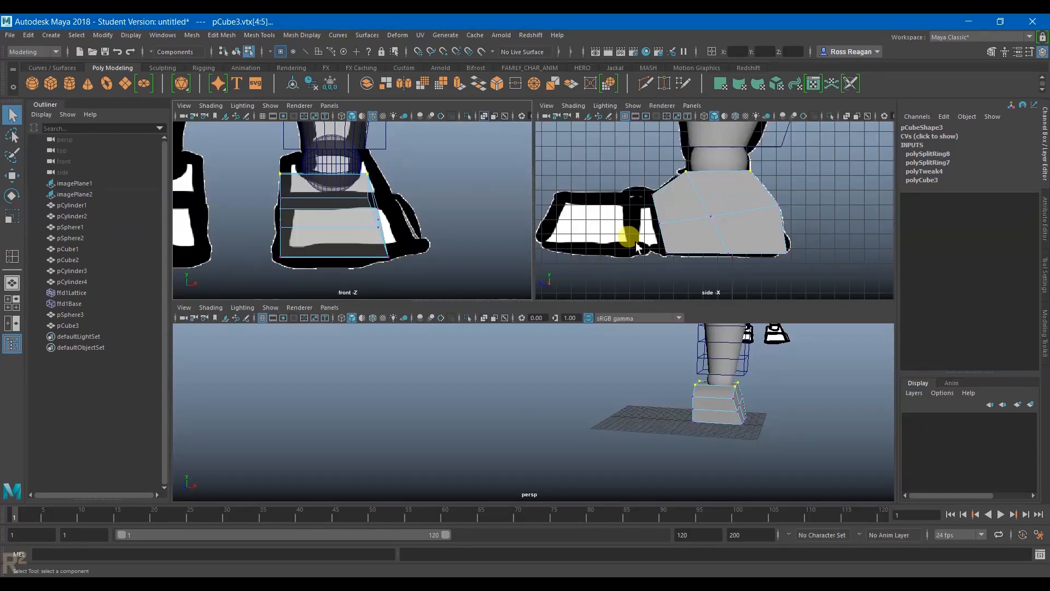
key(space)
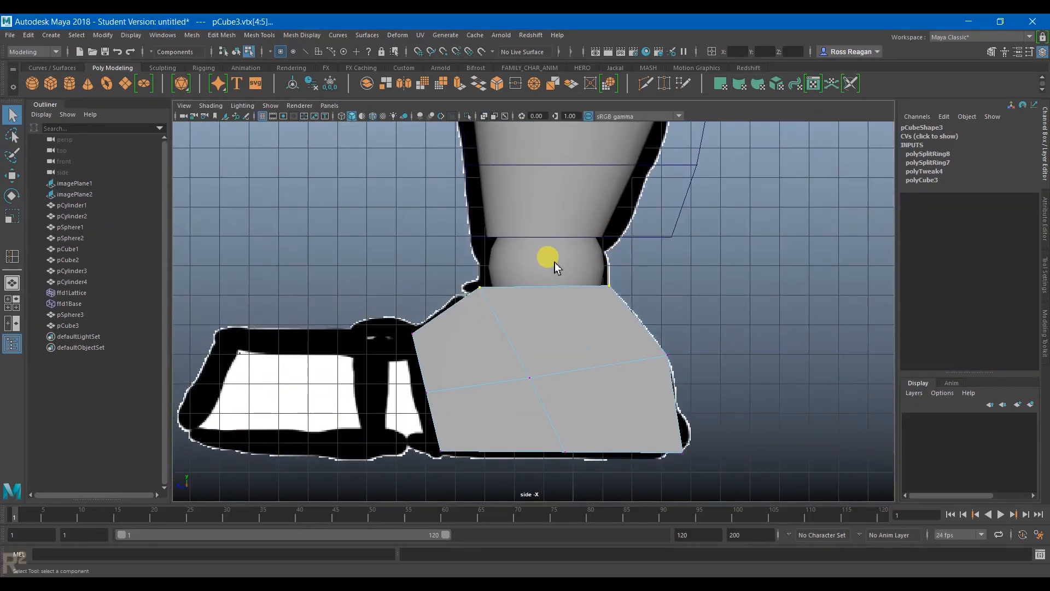
key(w)
mouse_move(534, 235)
mouse_down()
mouse_move(537, 335)
mouse_move(537, 237)
mouse_up()
Compare the heel block with the front reference, and return it to object mode in the side view.
key(space)
key(space)
alt+middle_drag(363, 188, 417, 277)
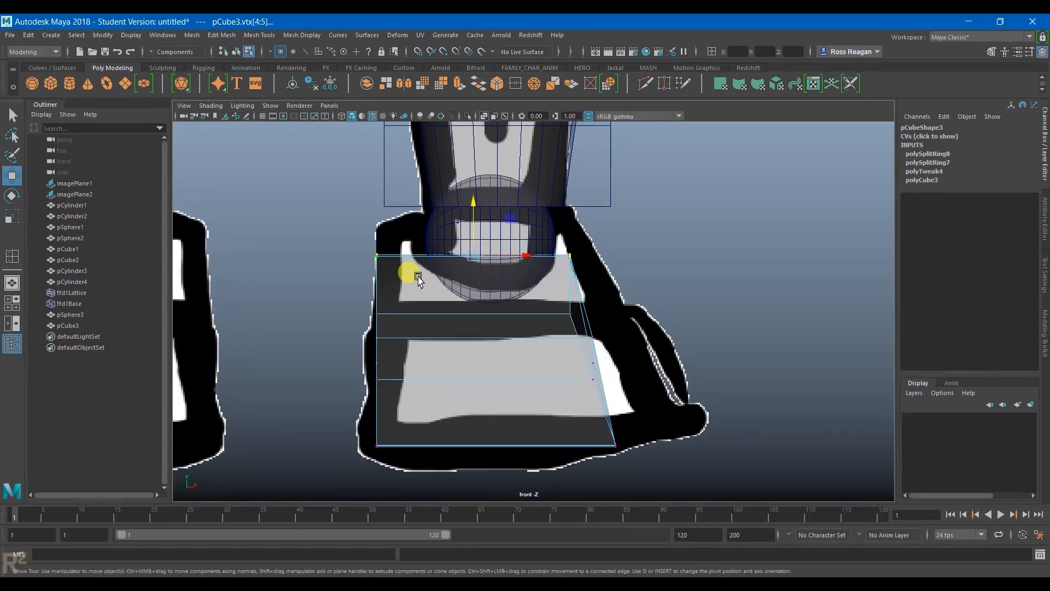
scroll(429, 276, down, 2)
alt+middle_drag(471, 298, 479, 222)
key(space)
key(space)
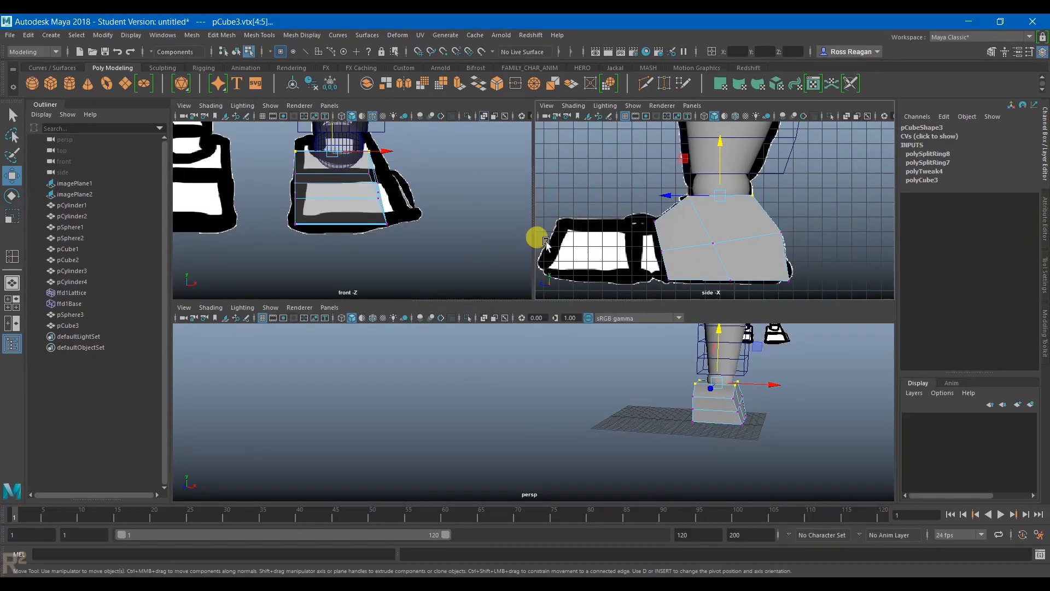
key(q)
right_drag(598, 277, 657, 265)
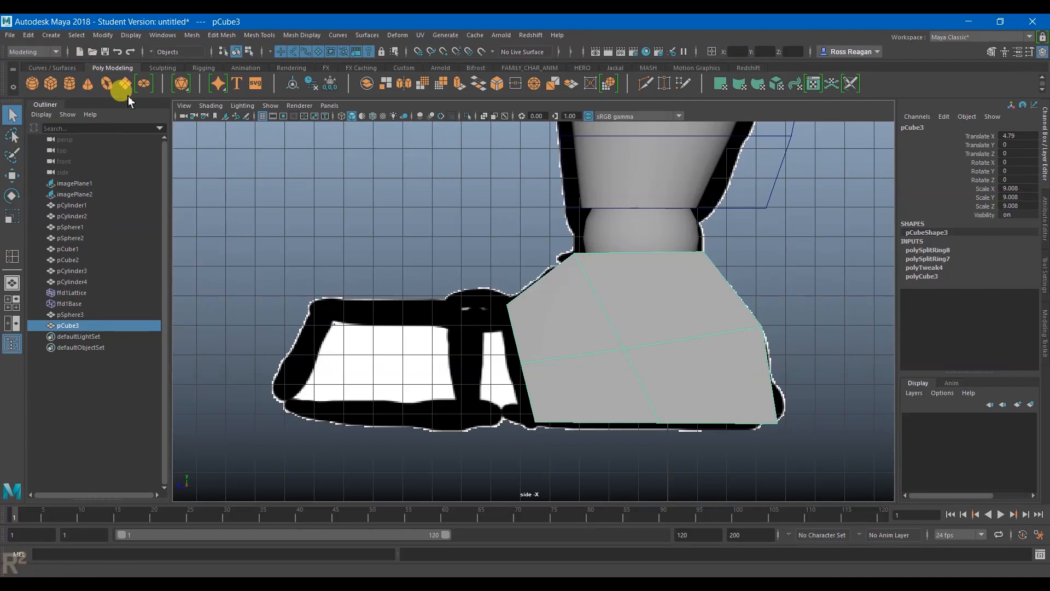
Create a polygon cube and move it into the toe area at about 1.66 in Y and 9.24 in Z.
scroll(638, 315, down, 2)
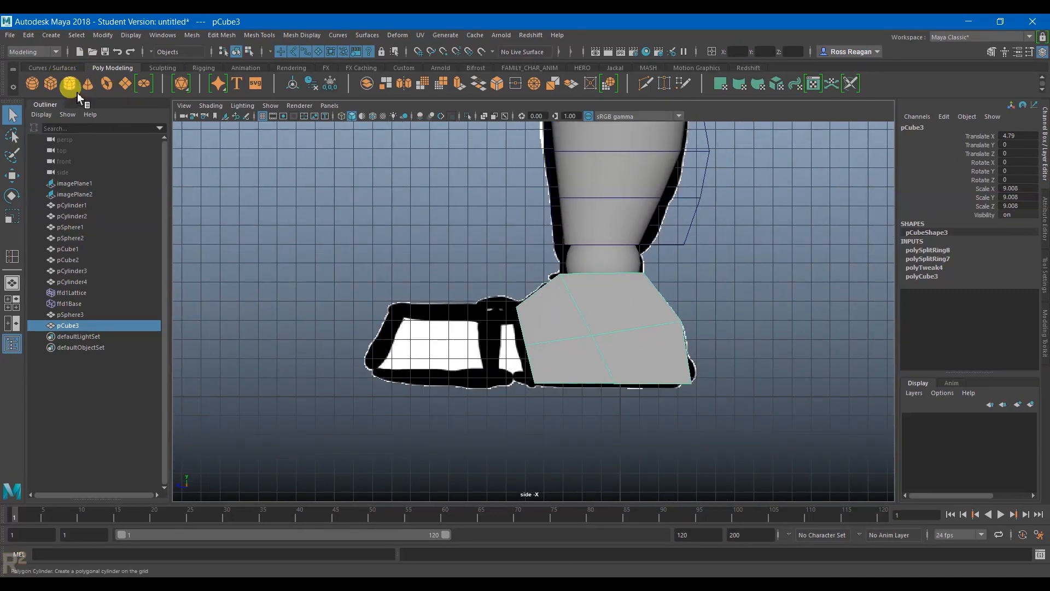
click(51, 83)
key(w)
drag(580, 396, 403, 396)
drag(440, 355, 441, 324)
In the side view, move the toe cube's corner vertices to the toe outline, slanting its front and rear edges.
key(q)
right_drag(445, 361, 391, 281)
drag(447, 328, 370, 362)
key(w)
key(q)
drag(461, 370, 461, 370)
key(w)
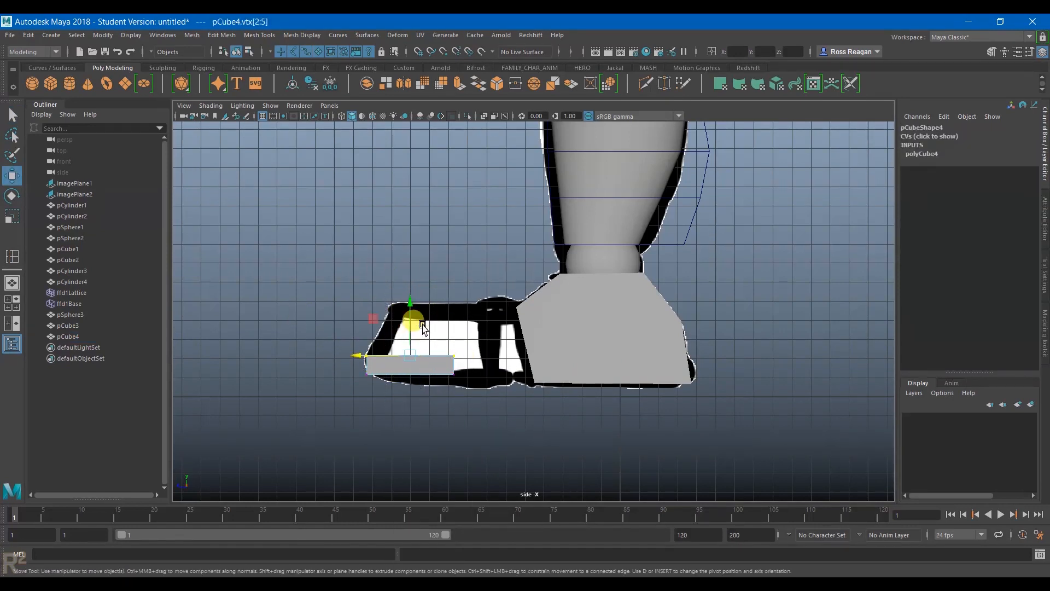
drag(381, 320, 409, 274)
key(q)
drag(466, 364, 444, 379)
key(w)
middle_drag(411, 339, 454, 349)
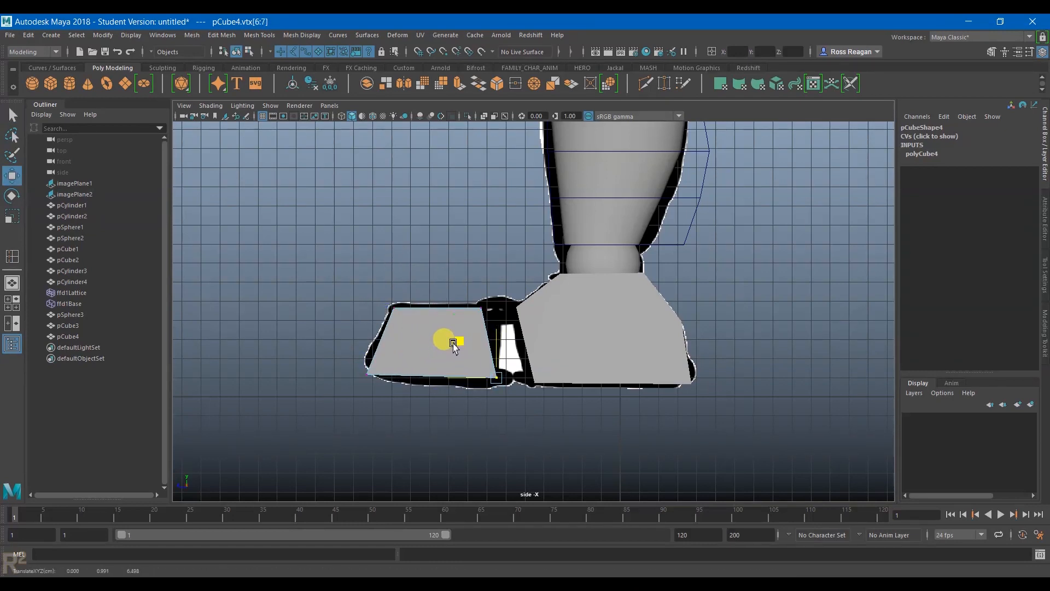
Snap the toe block's bottom rear and bottom front vertices down to the level of the heel block's base.
key(v)
drag(494, 330, 569, 389)
drag(335, 348, 422, 396)
key(v)
drag(365, 319, 539, 390)
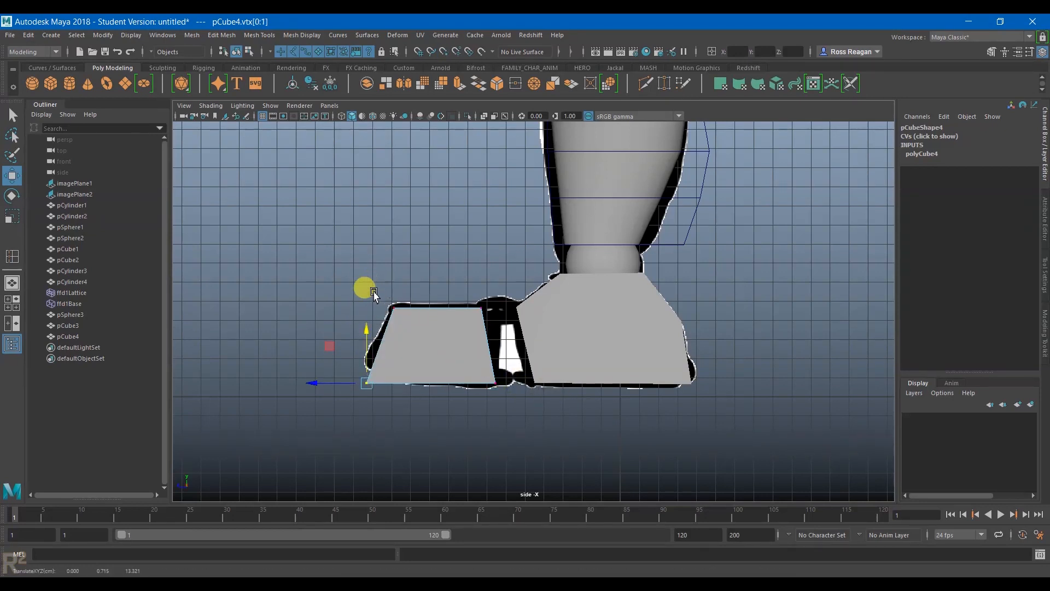
Move the toe block's rear vertices slightly back toward the heel block.
key(q)
drag(523, 401, 523, 401)
key(w)
drag(437, 345, 437, 345)
key(q)
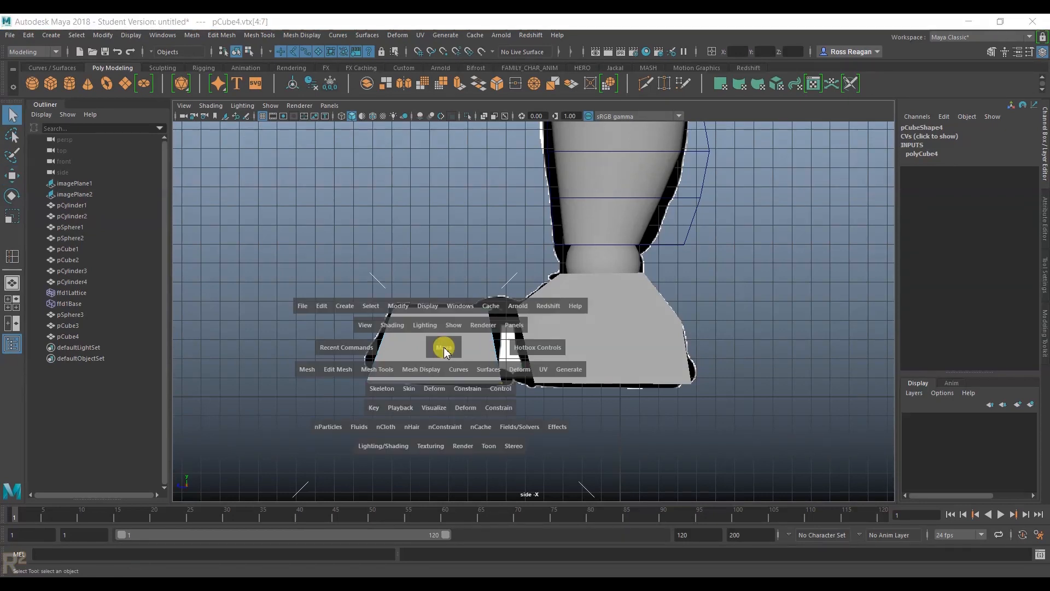
In the front view, move the whole toe block sideways in X onto the foot drawing.
key(space)
key(space)
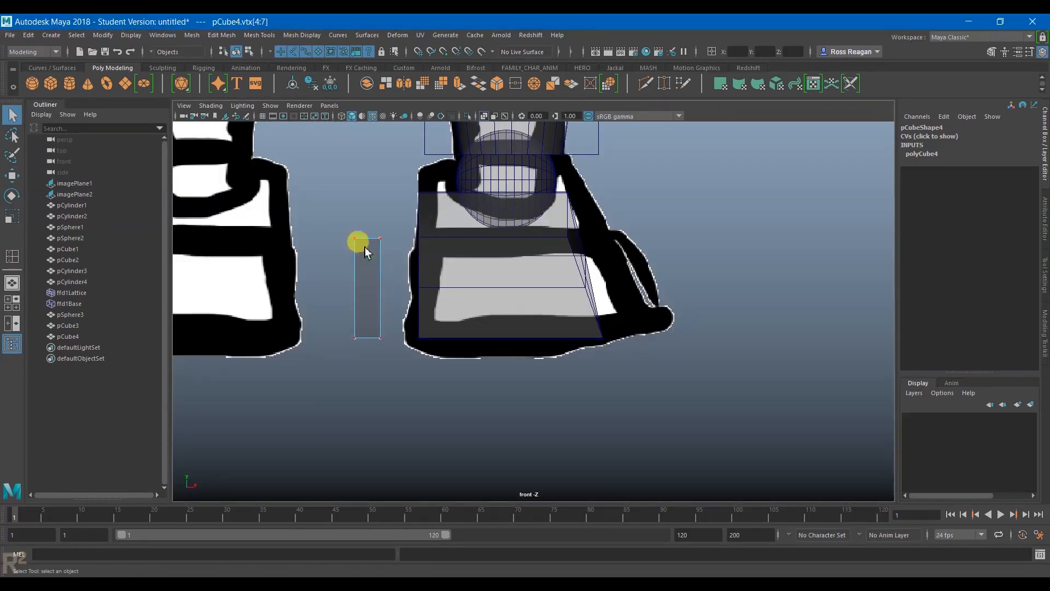
drag(389, 372, 389, 372)
right_click(368, 267)
click(422, 248)
key(w)
click(430, 310)
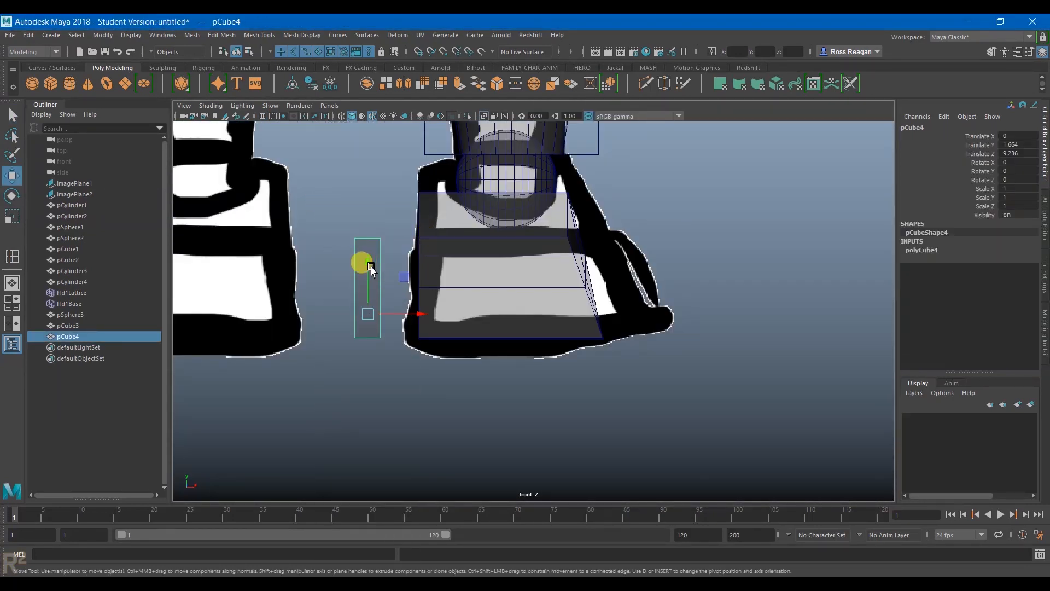
drag(430, 311, 569, 319)
key(q)
Move the toe block's inner-side vertices to the foot's inner outline, setting the bottom ones slightly farther out than the top ones.
right_click(533, 256)
right_drag(526, 251, 480, 259)
drag(468, 203, 518, 363)
key(w)
drag(549, 289, 466, 292)
key(q)
key(w)
drag(405, 307, 464, 342)
Move the toe block's outer-side vertices to the foot's outer outline, extending the bottom ones farther to slant the side.
key(q)
drag(502, 221, 599, 362)
key(w)
drag(590, 288, 668, 289)
drag(532, 315, 678, 374)
drag(651, 335, 708, 342)
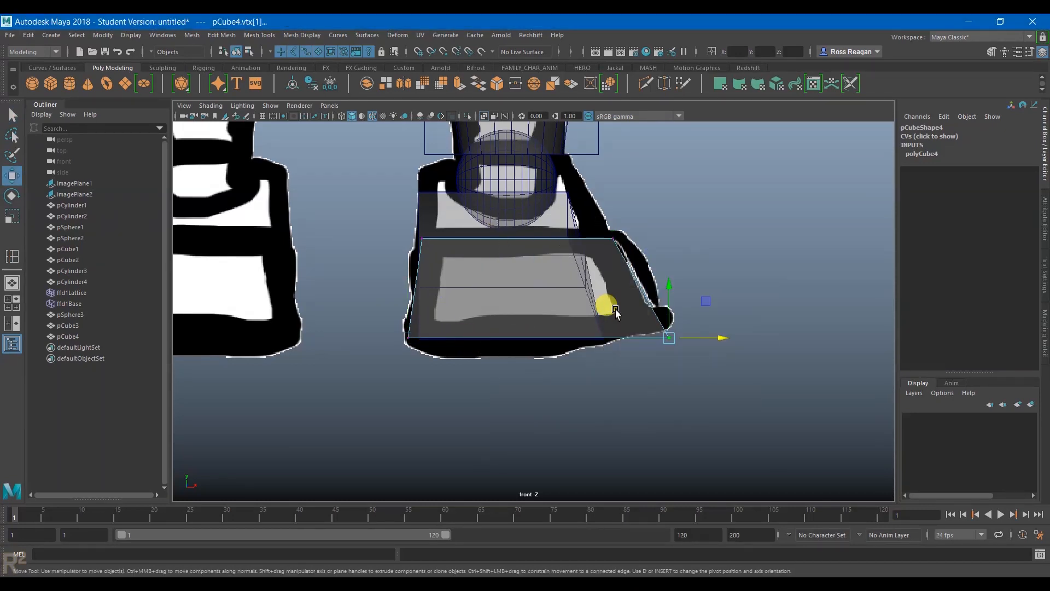
Duplicate the ankle sphere and move the copy between the toe and heel blocks, at about 2.9 in Y and 5.9 in Z.
key(space)
key(space)
key(q)
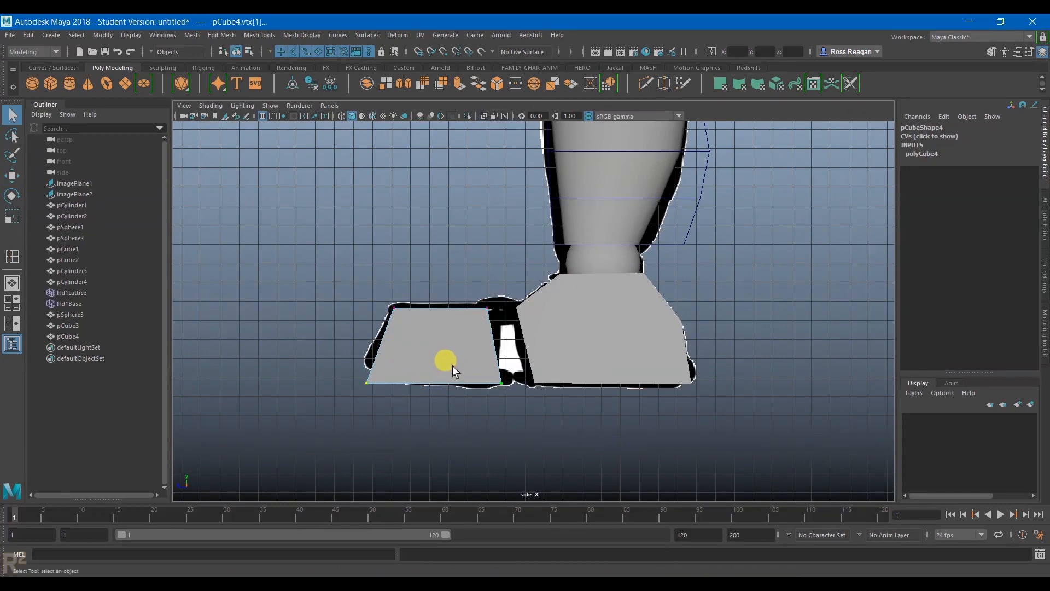
alt+right_drag(482, 368, 500, 352)
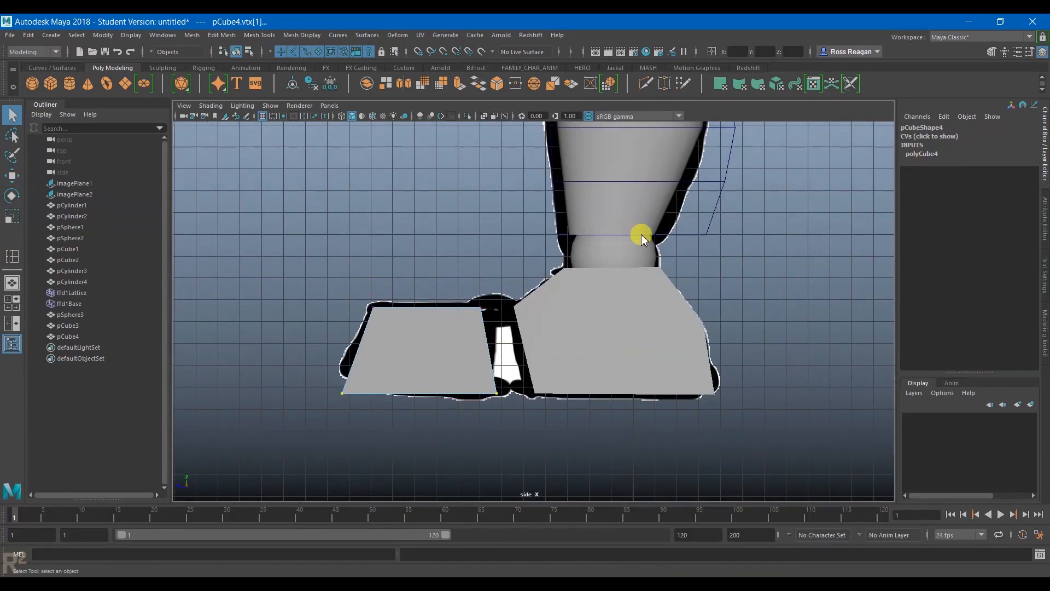
click(628, 253)
key(ctrl+d)
key(w)
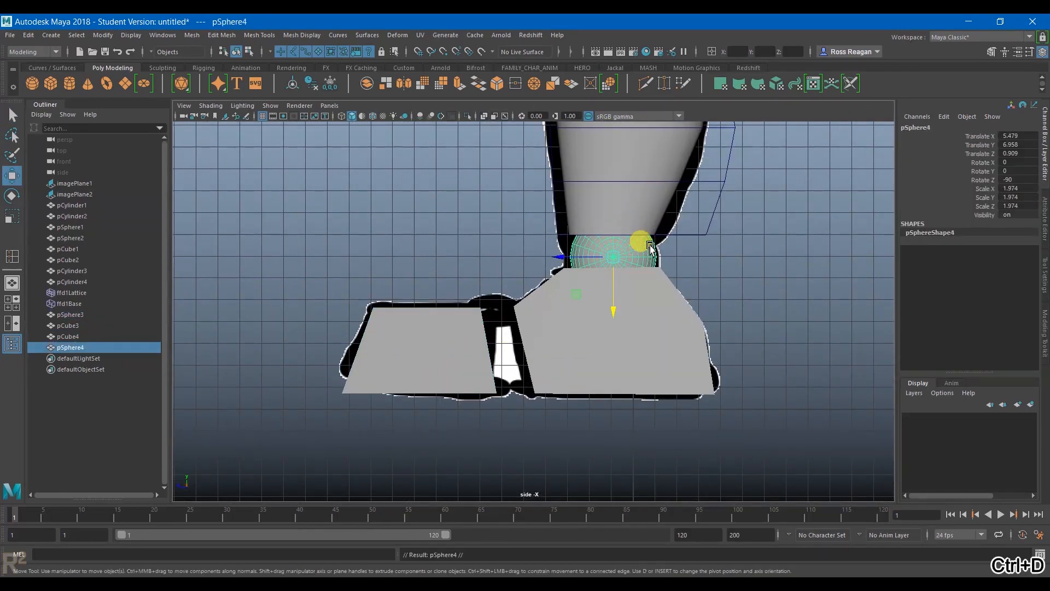
middle_drag(569, 302, 464, 385)
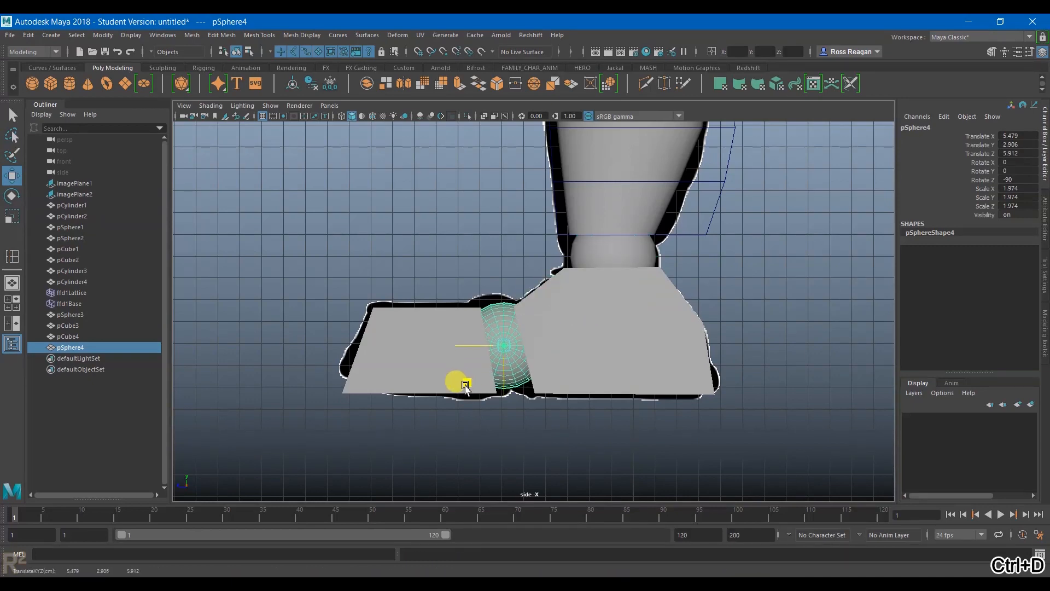
Examine the sphere joint between the toe and heel blocks in the perspective view.
key(space)
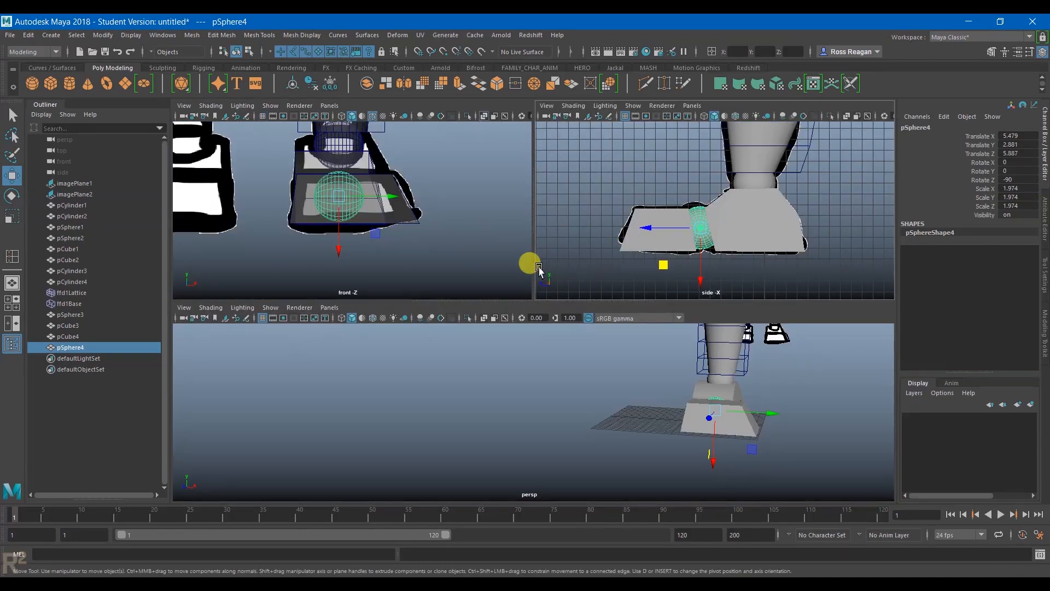
key(space)
alt+drag(651, 374, 617, 316)
alt+middle_drag(617, 317, 591, 297)
scroll(590, 297, up, 7)
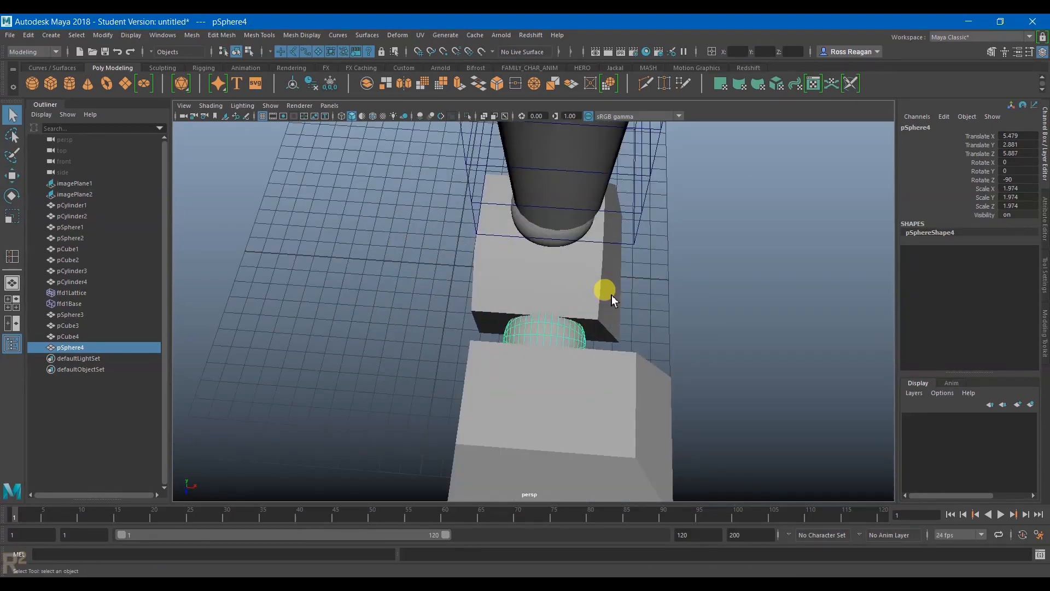
click(611, 294)
alt+drag(611, 294, 600, 293)
Move the heel block's bottom outer vertices outward in X to widen its base toward the toe block's width.
right_drag(480, 148, 481, 173)
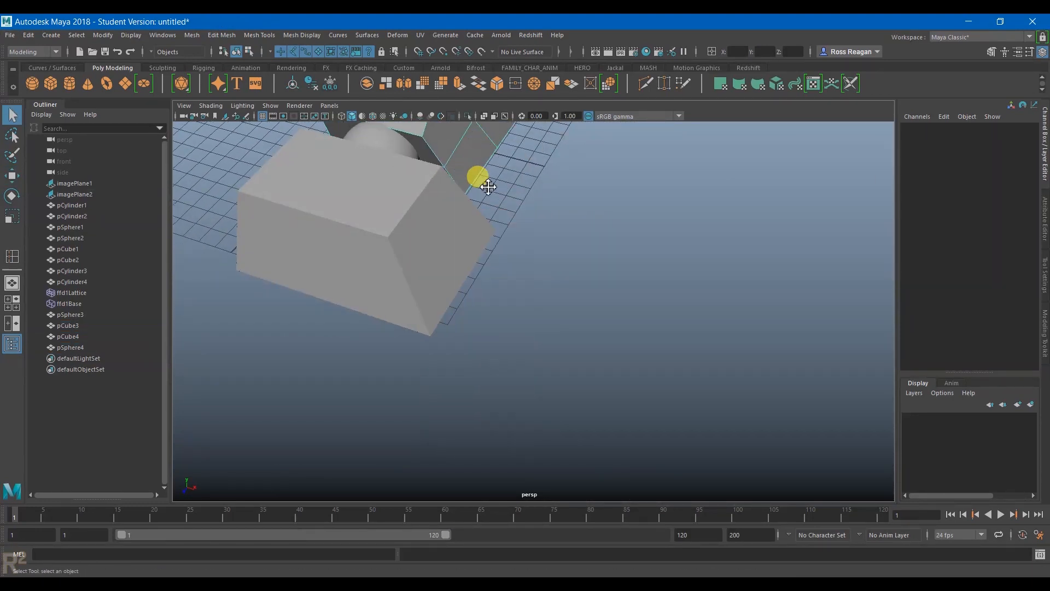
alt+middle_drag(481, 174, 477, 298)
right_drag(459, 261, 409, 262)
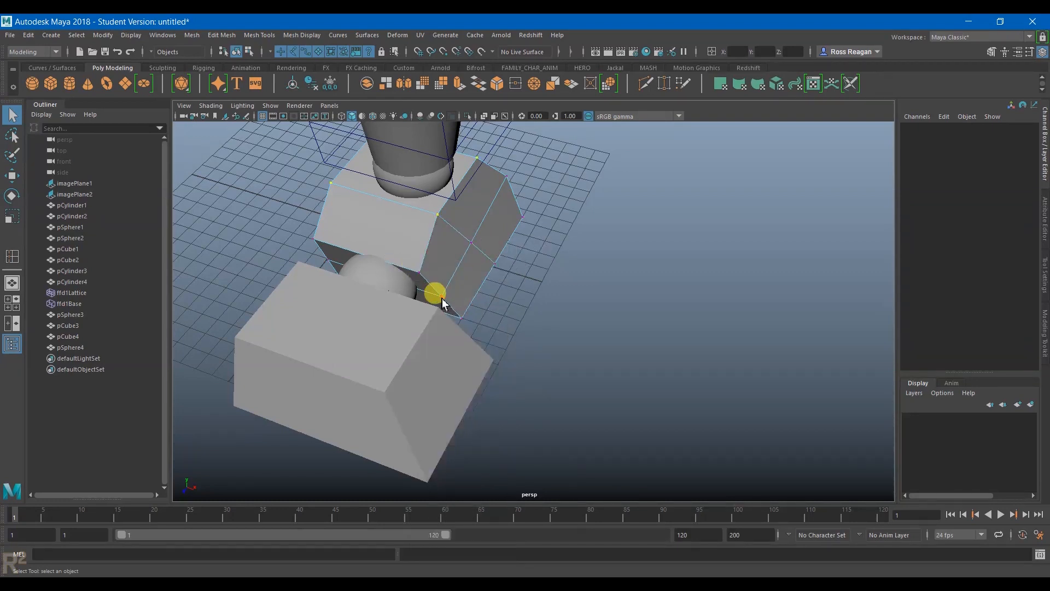
drag(446, 300, 477, 332)
key(w)
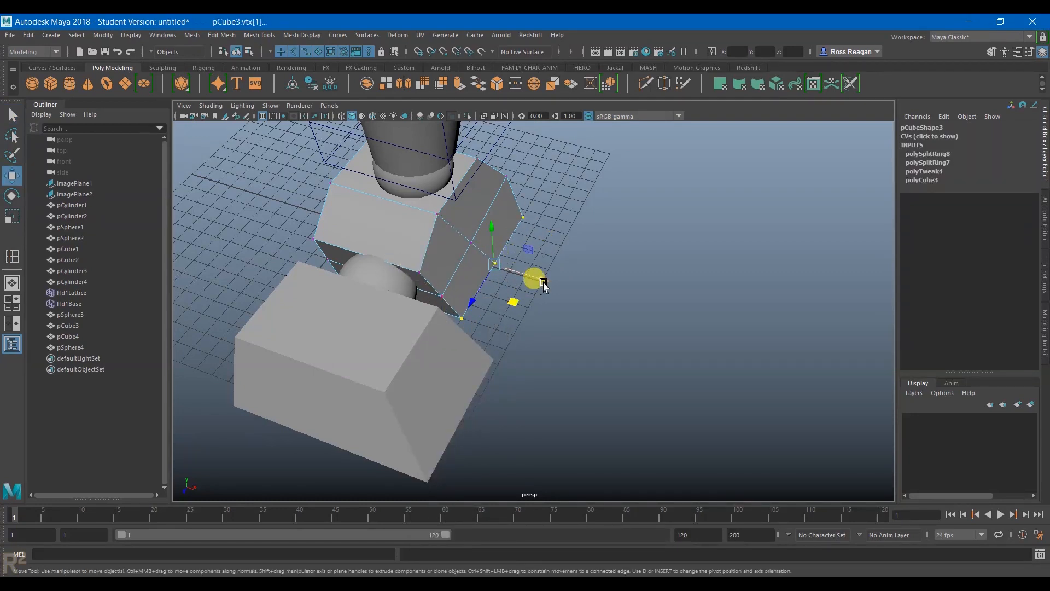
drag(534, 279, 579, 295)
Move the heel block's middle outer vertices outward to even out the slanted side.
click(451, 285)
shift+click(478, 247)
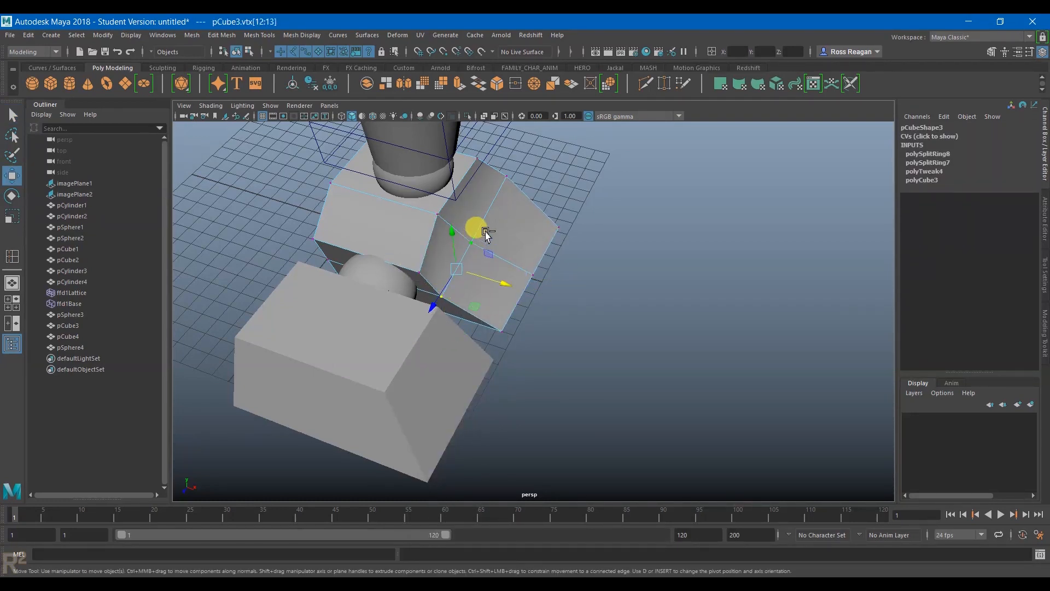
drag(530, 244, 431, 203)
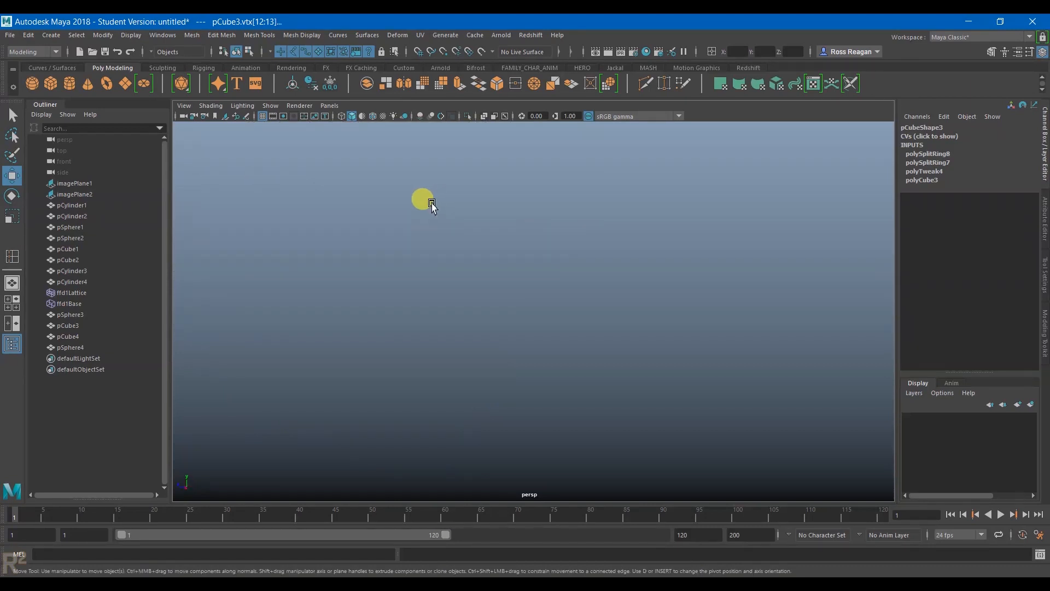
key(f)
From behind, snap the heel block's bottom inner vertices into line in X, and align its middle inner vertices with them.
mouse_move(526, 289)
alt+mouse_down()
mouse_move(452, 293)
mouse_move(488, 310)
mouse_move(454, 307)
mouse_move(618, 317)
mouse_move(547, 335)
mouse_move(552, 350)
mouse_move(581, 309)
mouse_move(600, 314)
mouse_move(300, 314)
mouse_move(400, 347)
mouse_move(399, 334)
mouse_move(607, 324)
alt+mouse_up()
drag(628, 413, 734, 353)
drag(639, 359, 712, 334)
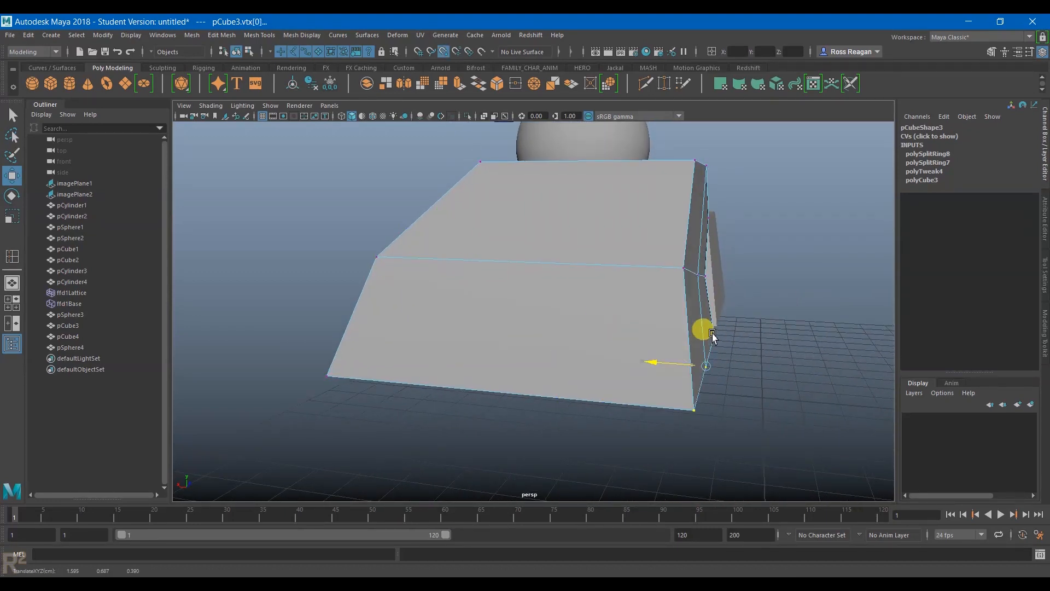
drag(626, 233, 718, 298)
key(v)
drag(644, 270, 701, 370)
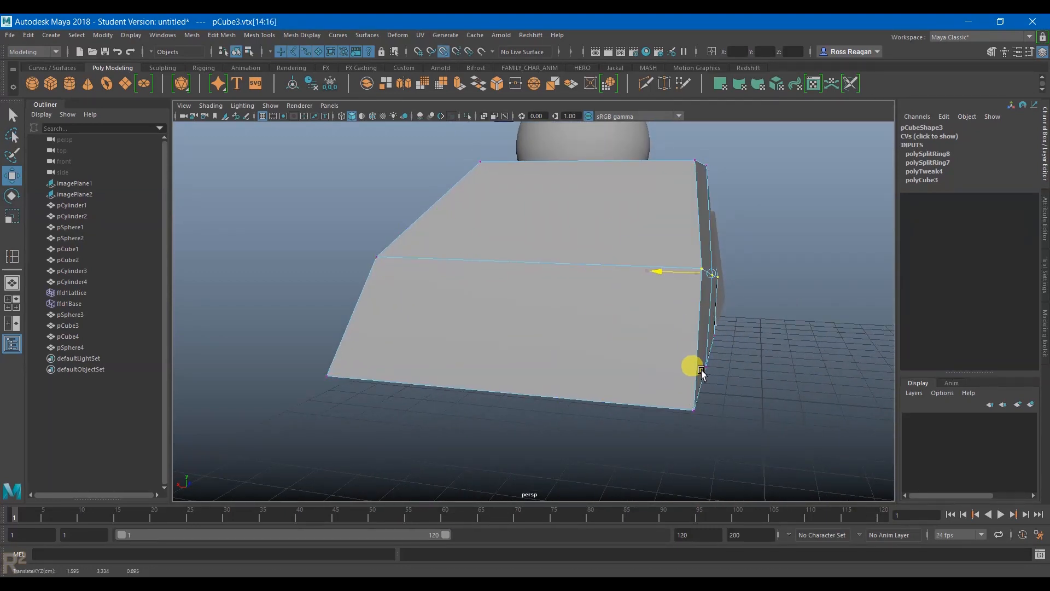
Undo the last vertex adjustment on the heel block and return it to object mode.
drag(673, 283, 599, 314)
click(584, 292)
key(v)
key(ctrl+z)
key(q)
scroll(605, 276, down, 5)
scroll(604, 277, down, 4)
right_drag(604, 277, 696, 262)
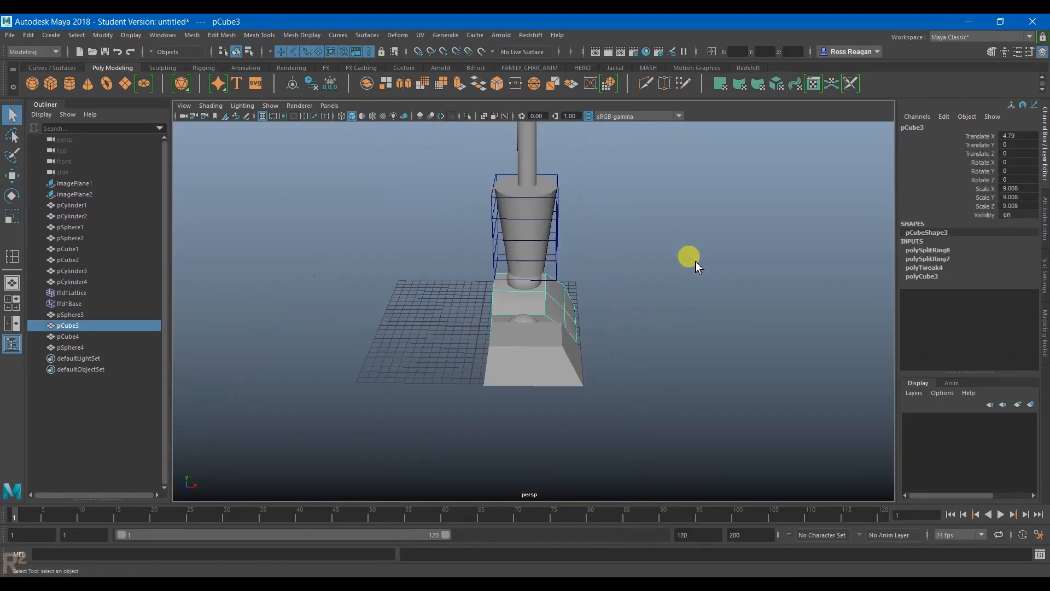
Create a polygon cube and raise it to Translate Y 64.226, just above the torso cylinder in the front view.
click(720, 344)
alt+drag(724, 358, 542, 335)
key(space)
key(space)
scroll(534, 226, down, 12)
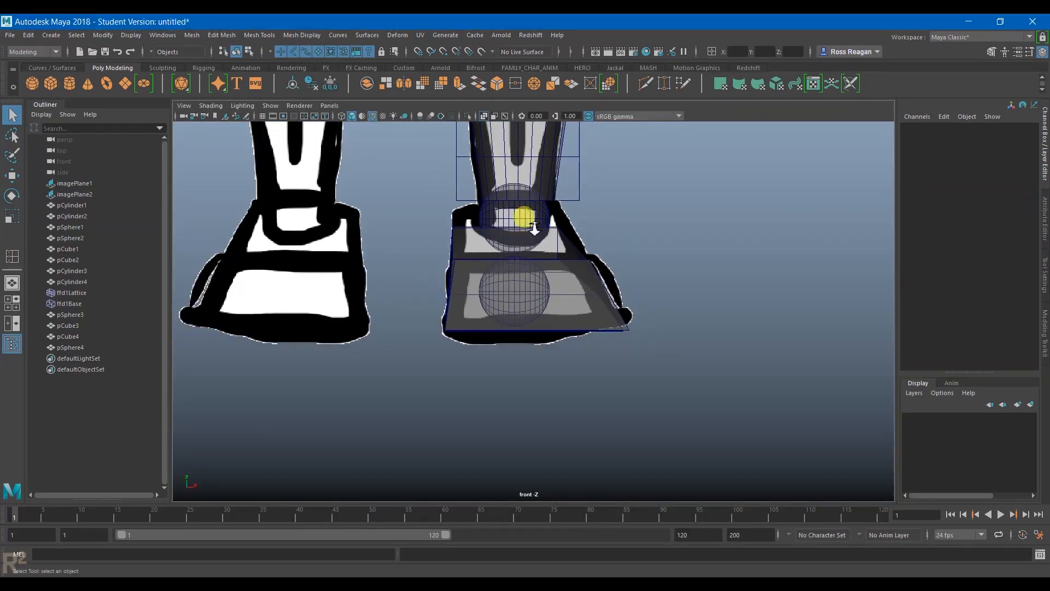
alt+middle_drag(554, 211, 563, 321)
scroll(547, 273, up, 3)
alt+middle_drag(542, 266, 554, 445)
scroll(532, 315, up, 9)
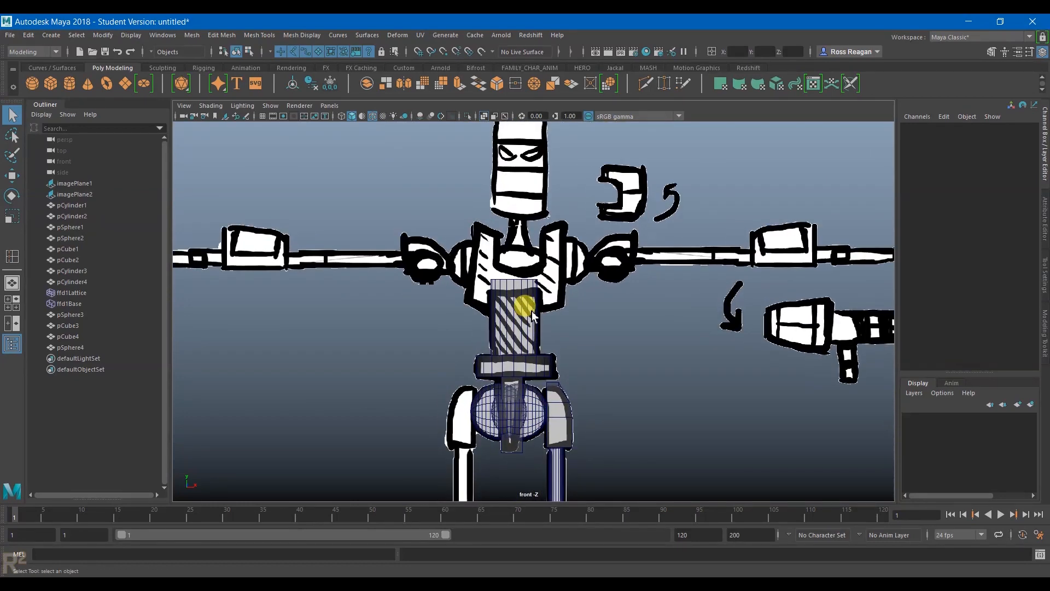
click(50, 91)
scroll(542, 386, down, 11)
key(w)
alt+middle_drag(570, 375, 594, 235)
scroll(567, 342, down, 3)
drag(559, 408, 541, 142)
alt+middle_drag(537, 214, 521, 316)
scroll(544, 349, up, 12)
drag(505, 246, 503, 270)
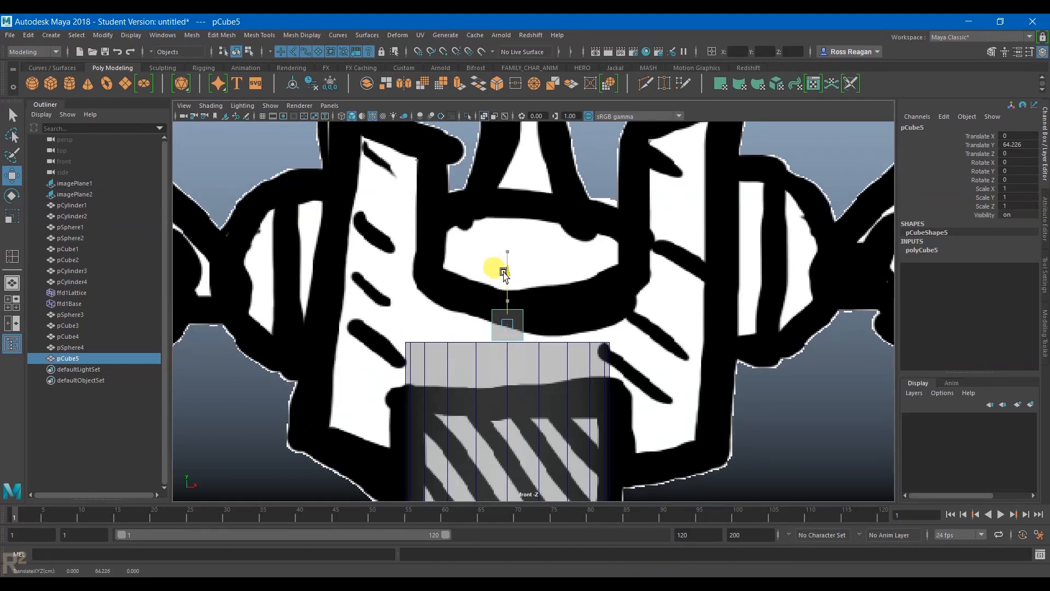
Move the new cube's outer vertices outward in X and raise its top corners to follow the chest collar drawing.
key(q)
right_drag(516, 319, 473, 280)
drag(534, 313, 489, 269)
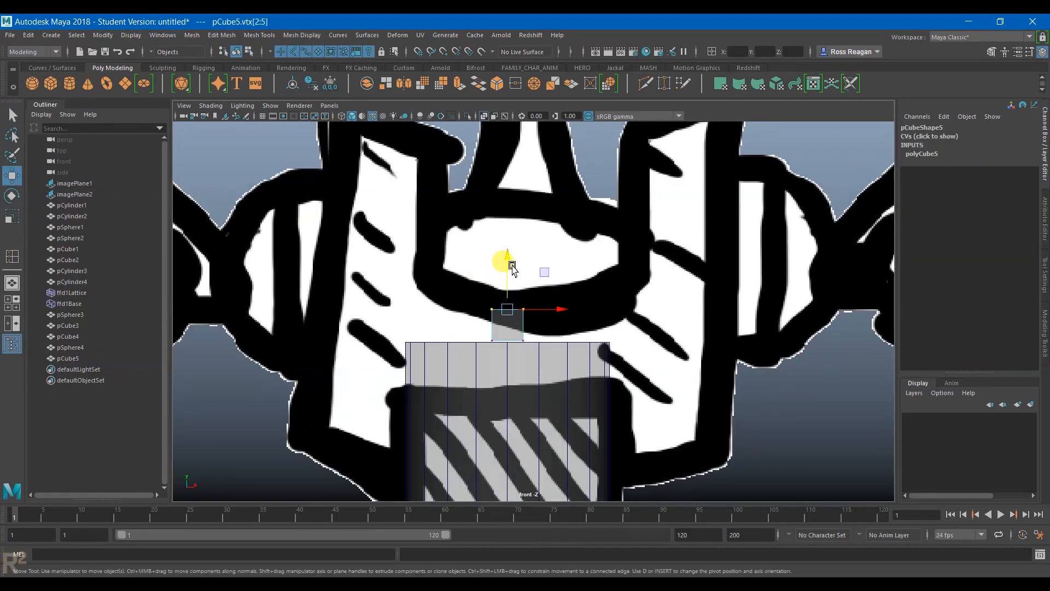
key(w)
drag(562, 306, 665, 320)
drag(605, 260, 645, 286)
drag(627, 236, 626, 218)
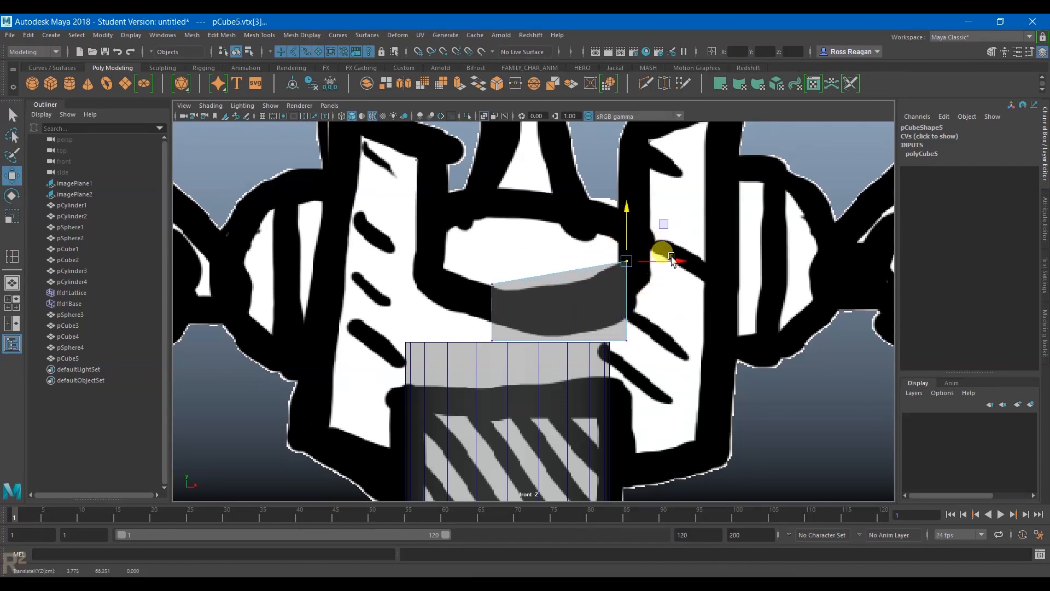
Lower the chest block's bottom outer and inner vertices to the lower edge of the collar in the front reference.
drag(576, 339, 645, 328)
drag(629, 289, 627, 352)
drag(475, 309, 533, 383)
drag(495, 288, 497, 338)
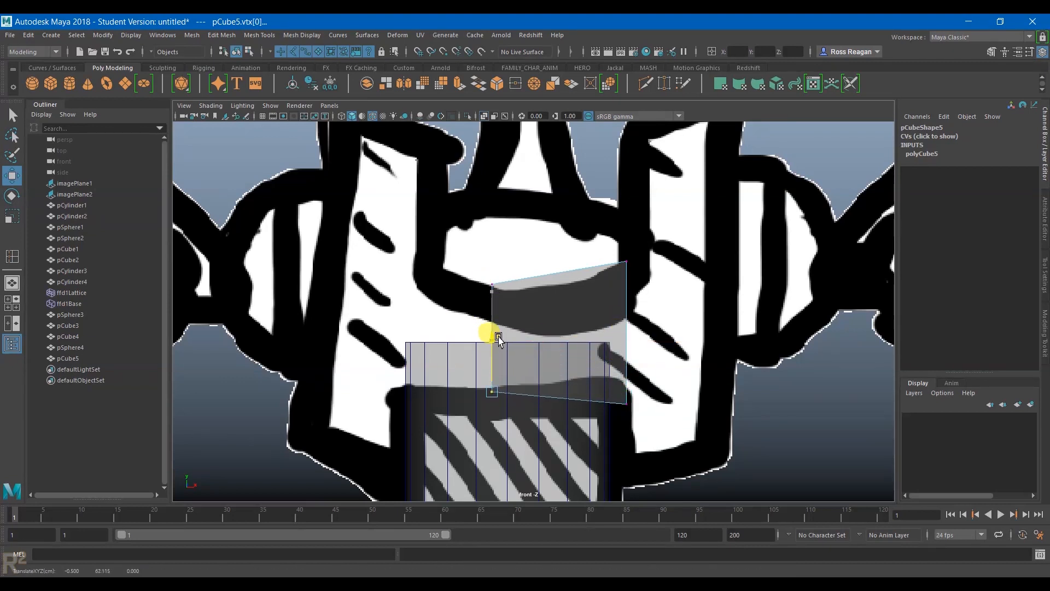
Insert a vertical edge loop through the middle of the chest block.
drag(477, 266, 586, 316)
key(q)
right_drag(580, 273, 527, 318)
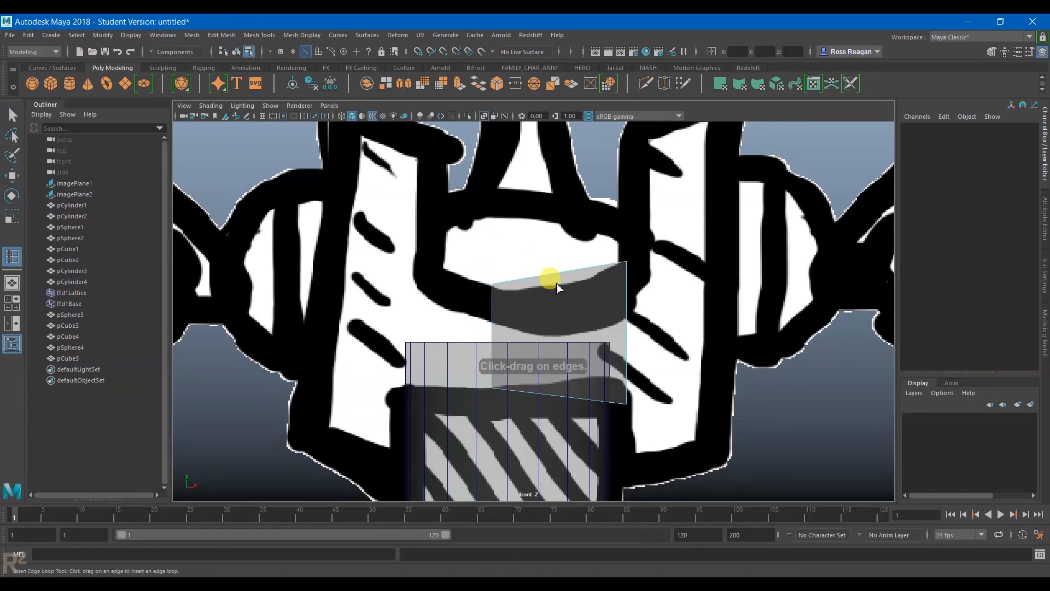
click(557, 274)
Lower the new loop's top vertices, then raise its bottom vertices and the bottom outer corner to match the collar's curve.
key(q)
right_drag(574, 284, 541, 279)
drag(525, 267, 589, 302)
key(w)
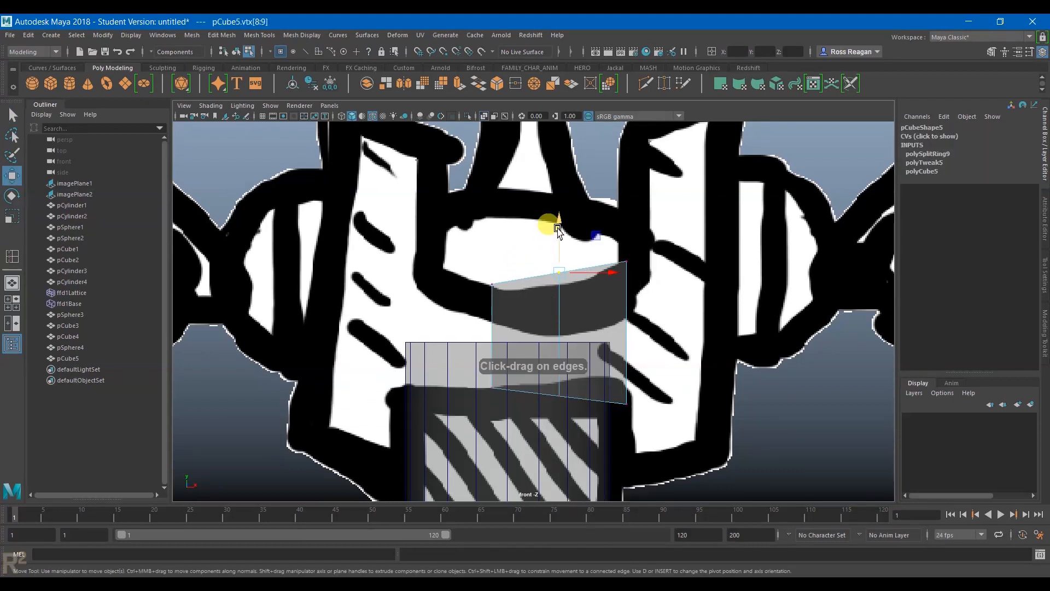
key(ctrl+z)
key(q)
drag(575, 400, 575, 402)
key(w)
drag(563, 354, 556, 336)
key(q)
click(626, 404)
key(w)
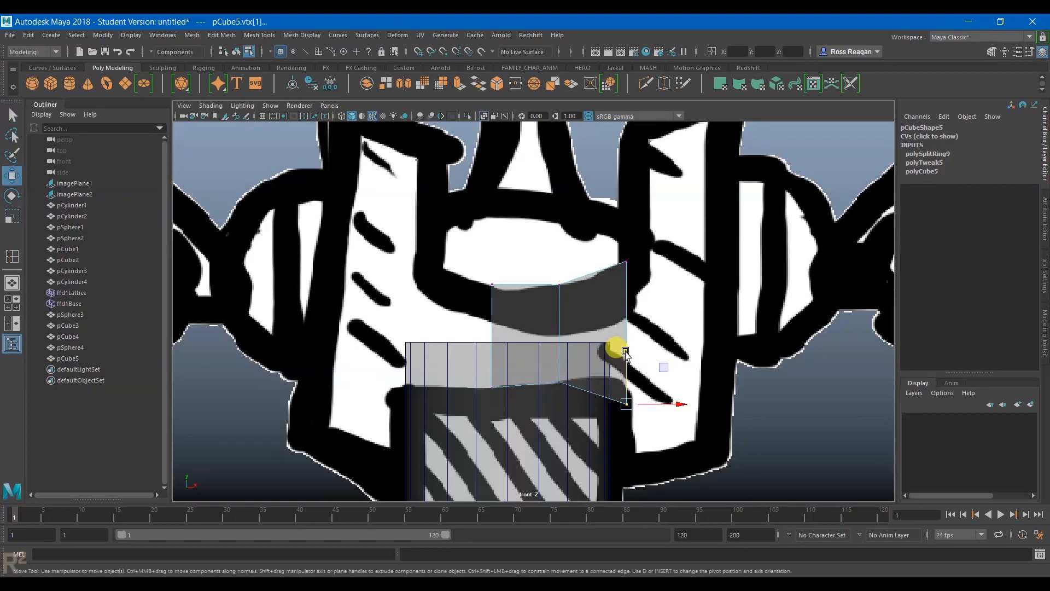
drag(626, 353, 622, 327)
In the side view, move the whole chest block forward to Translate Z 4.833 at the front edge of the chest drawing.
key(q)
key(space)
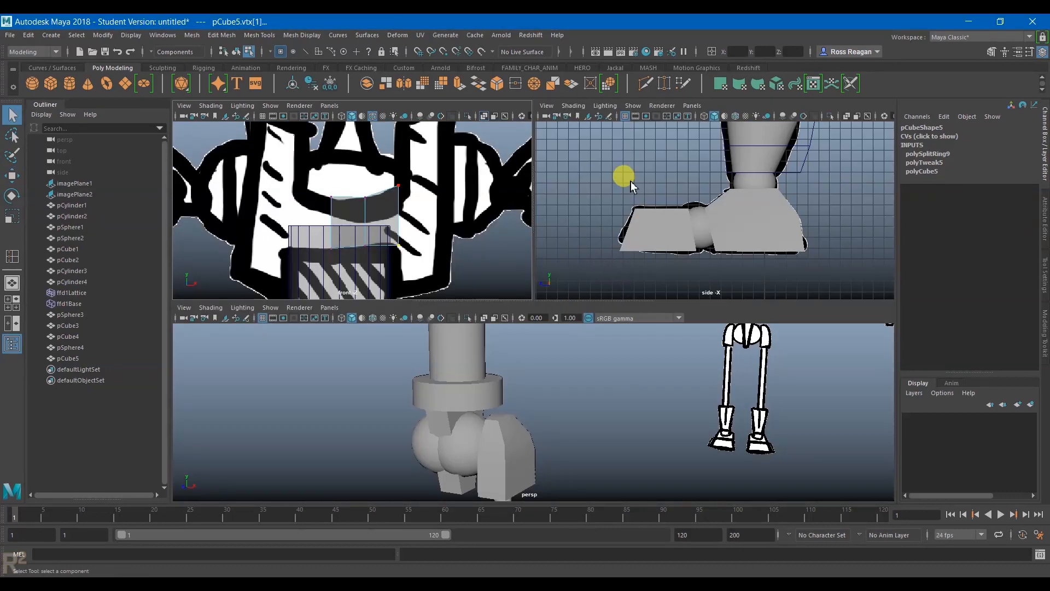
key(space)
key(f)
scroll(566, 195, up, 2)
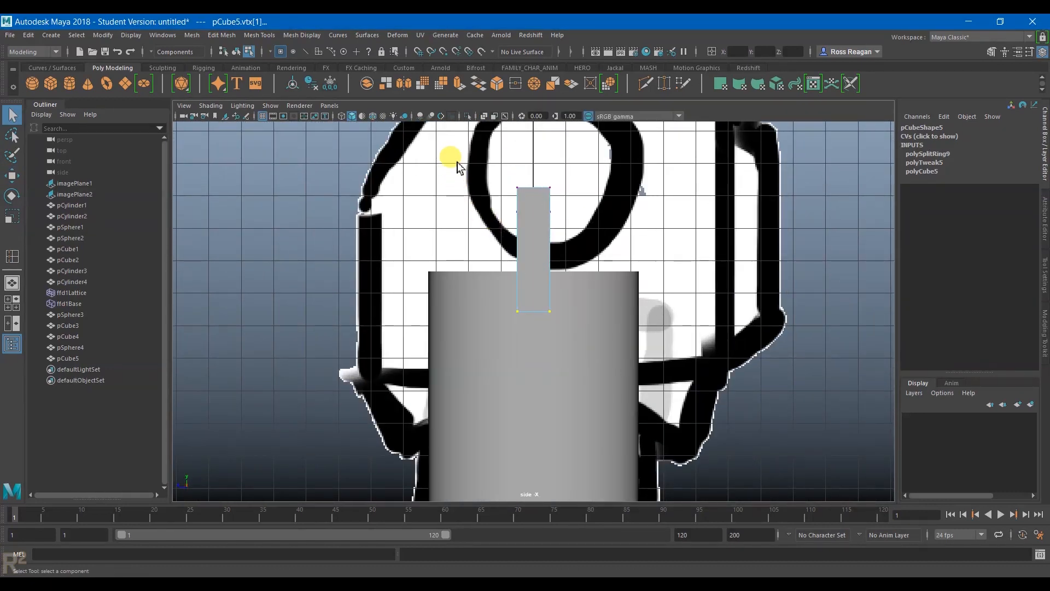
right_drag(552, 224, 553, 189)
key(w)
drag(483, 252, 334, 271)
key(q)
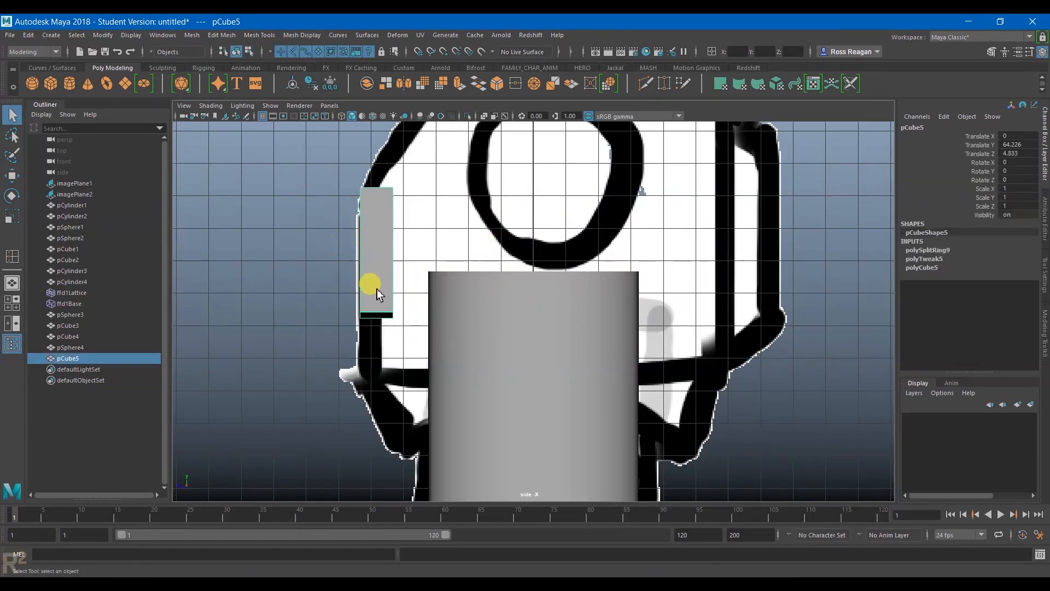
Duplicate the chest block and move the copy sideways to Translate X 4.509, over the chest's side plate.
key(space)
key(space)
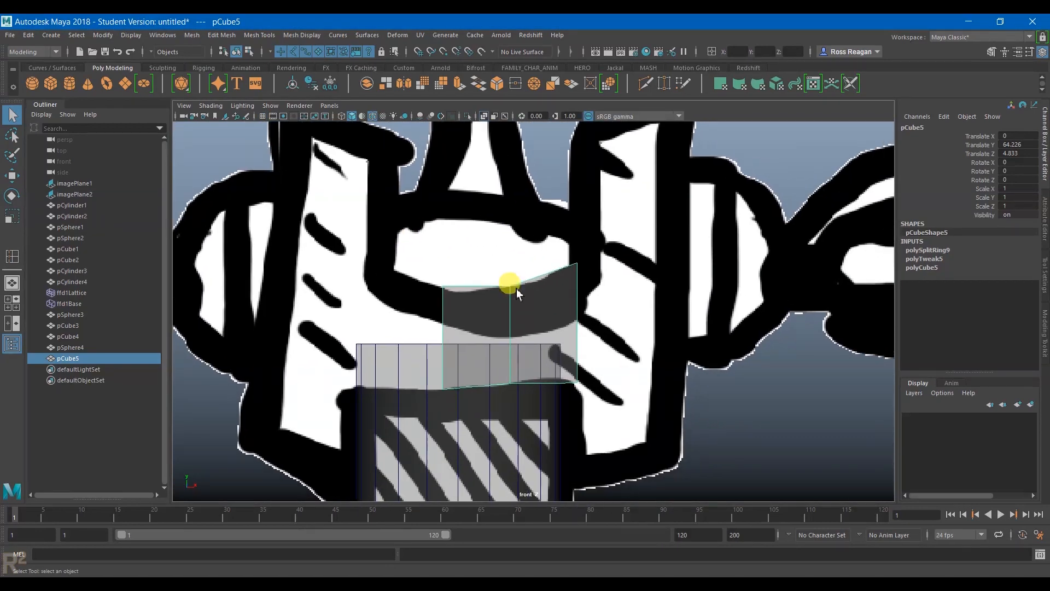
scroll(649, 356, down, 5)
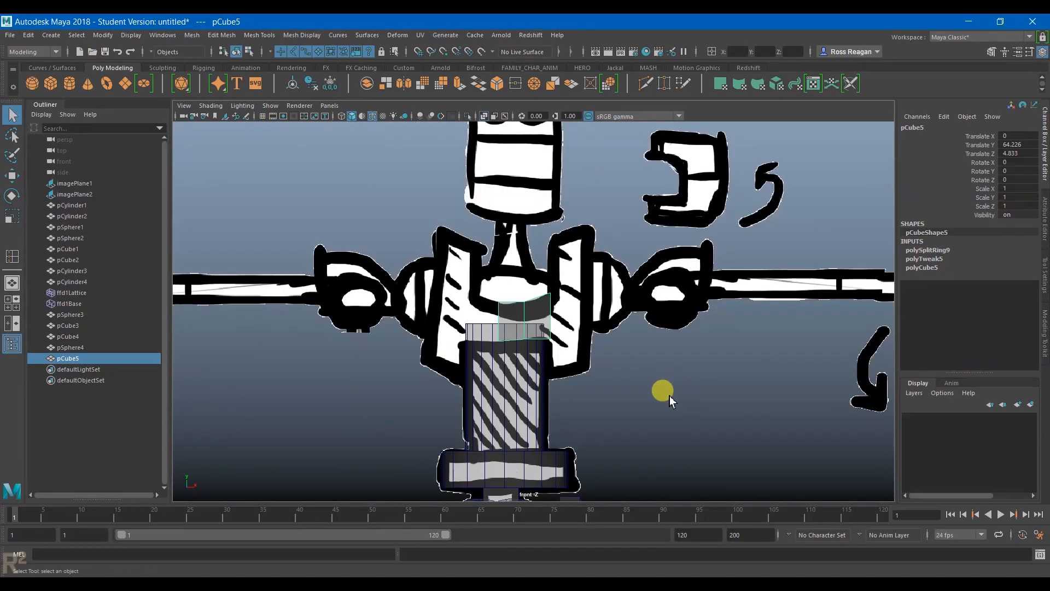
click(663, 393)
scroll(552, 454, up, 4)
click(472, 357)
alt+middle_drag(527, 275, 524, 428)
scroll(511, 356, up, 2)
click(504, 323)
scroll(500, 323, up, 3)
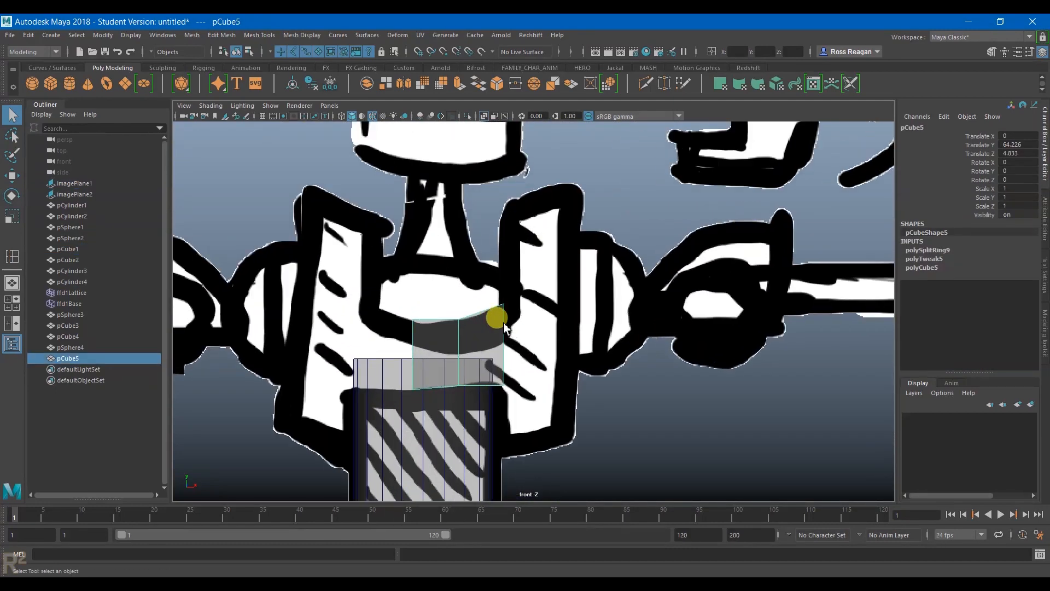
key(ctrl+d)
key(w)
drag(506, 346, 579, 346)
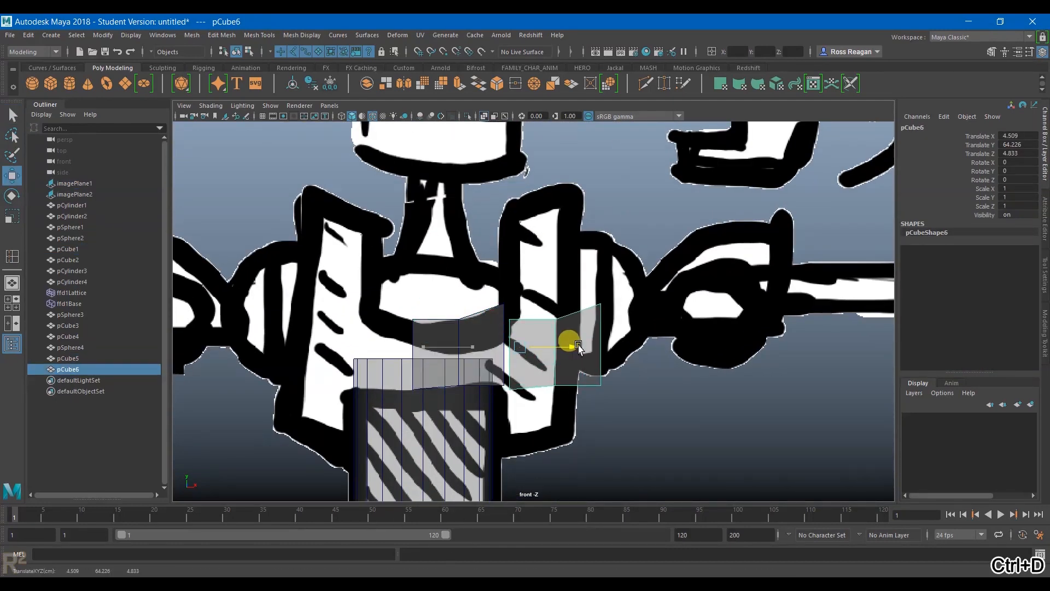
Delete the duplicated block's middle edge loop.
key(q)
mouse_move(565, 345)
right_down()
mouse_move(564, 259)
mouse_move(549, 350)
right_up()
double_click(555, 340)
Raise the duplicated block's top inner and outer vertices to the top corners of the side plate drawing.
right_drag(570, 291, 520, 289)
drag(529, 343, 508, 161)
key(w)
key(ctrl+z)
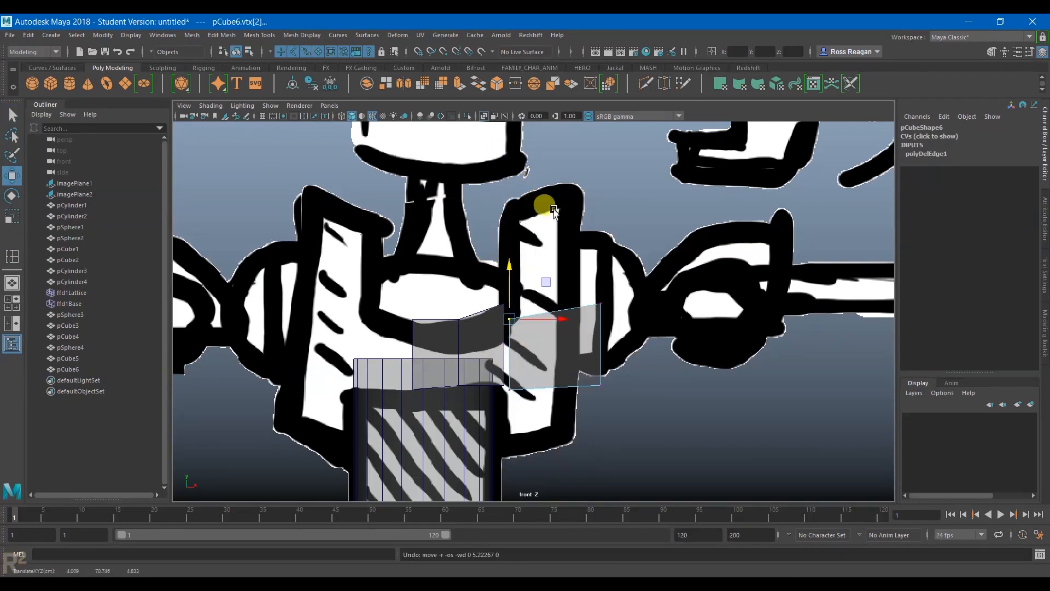
drag(544, 286, 543, 174)
key(q)
drag(573, 273, 641, 340)
key(w)
drag(635, 282, 604, 141)
key(q)
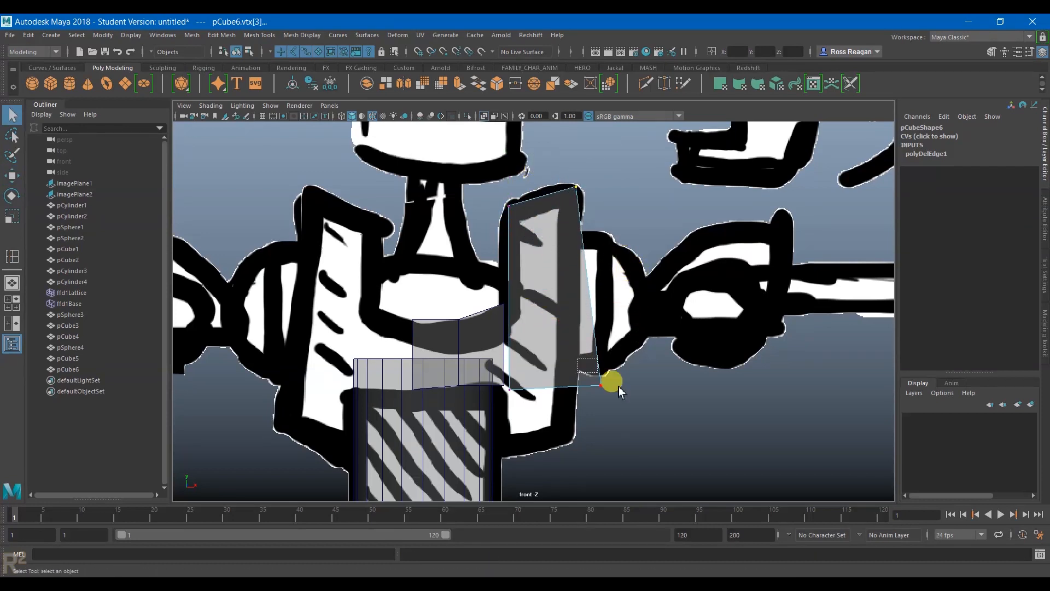
Move the side plate's bottom outer and inner vertices down to the lower corners of the plate drawing.
key(w)
drag(640, 354, 610, 410)
key(q)
click(502, 385)
key(w)
drag(544, 356, 545, 426)
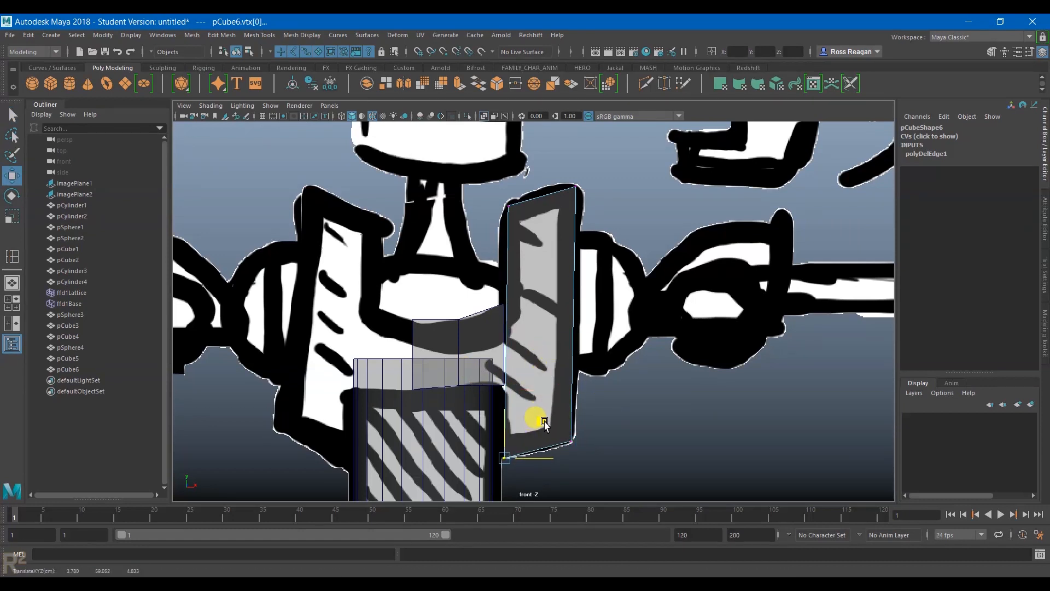
Nudge the side plate's top outer and top inner vertices outward to fit the reference outline.
key(q)
drag(563, 175, 606, 217)
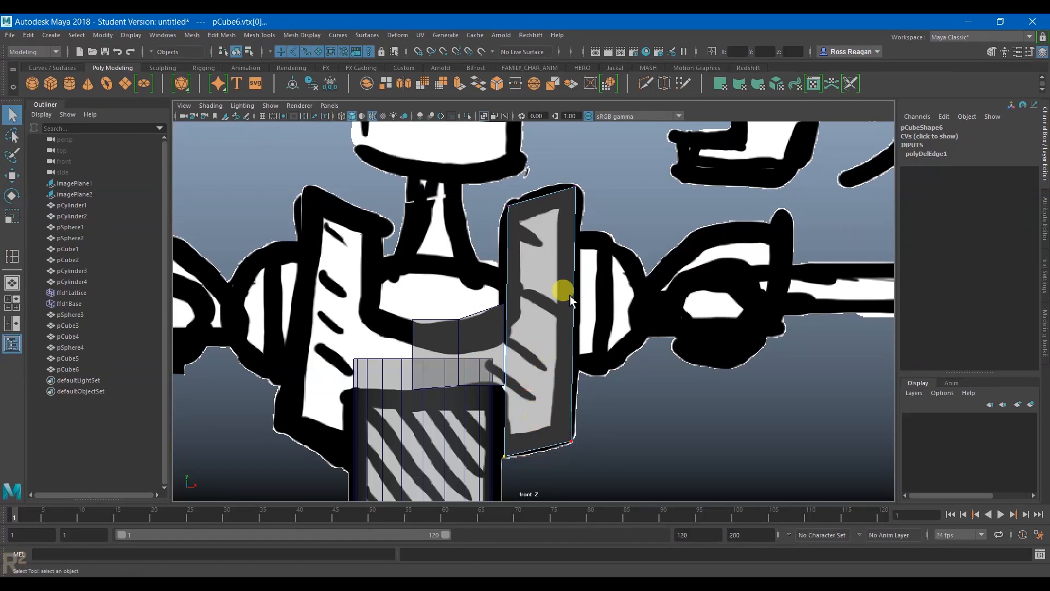
key(w)
drag(607, 153, 612, 152)
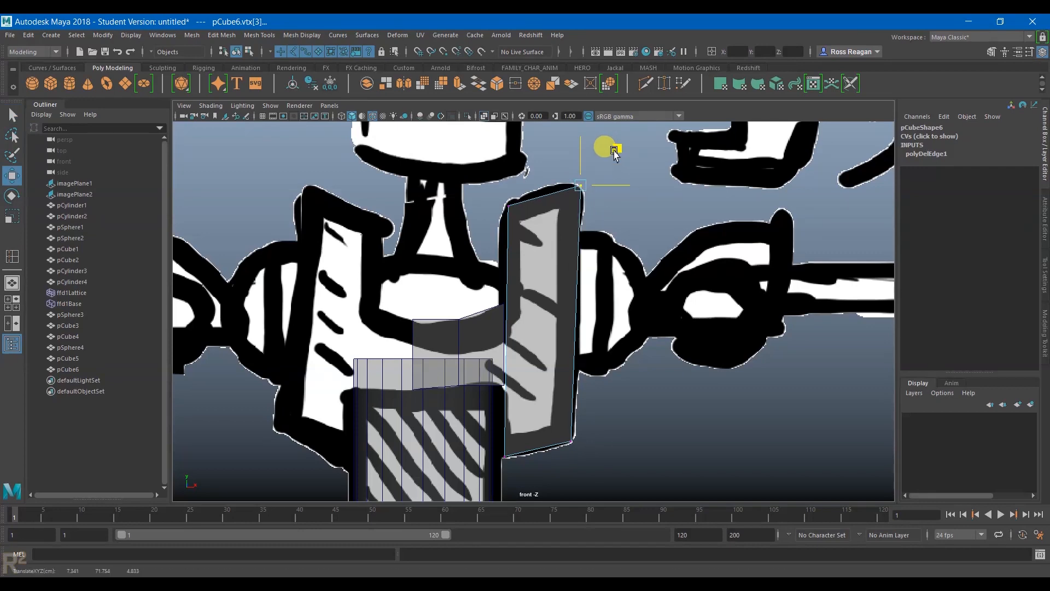
key(q)
key(w)
drag(544, 172, 541, 171)
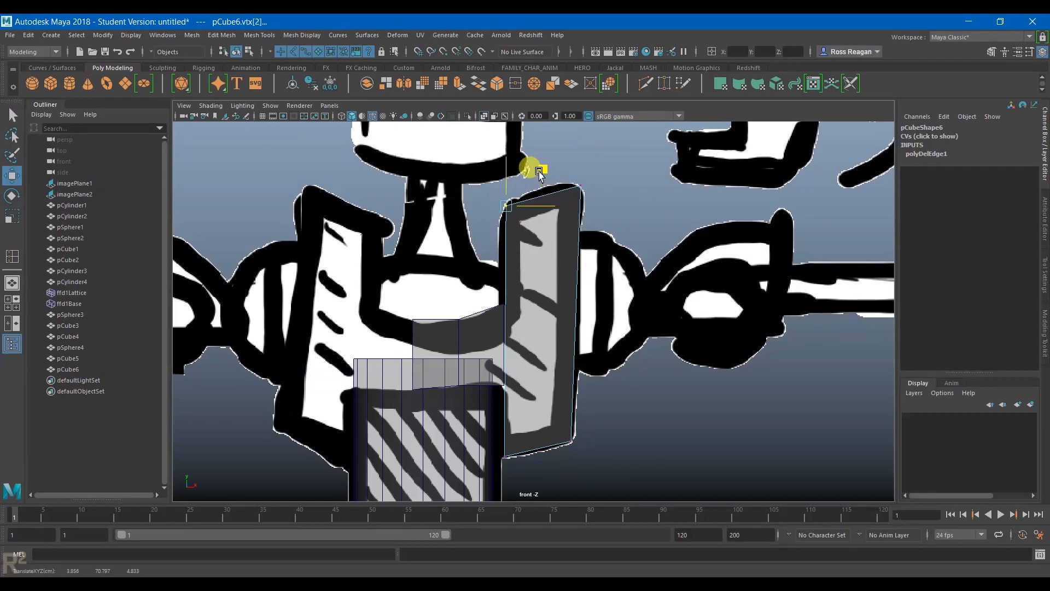
In the side view, move the side plate's rear vertices back in Z to the rear edge of the chest drawing.
key(q)
key(space)
key(space)
key(space)
key(space)
drag(433, 139, 482, 510)
key(w)
alt+middle_drag(471, 401, 466, 333)
alt+middle_drag(381, 290, 384, 350)
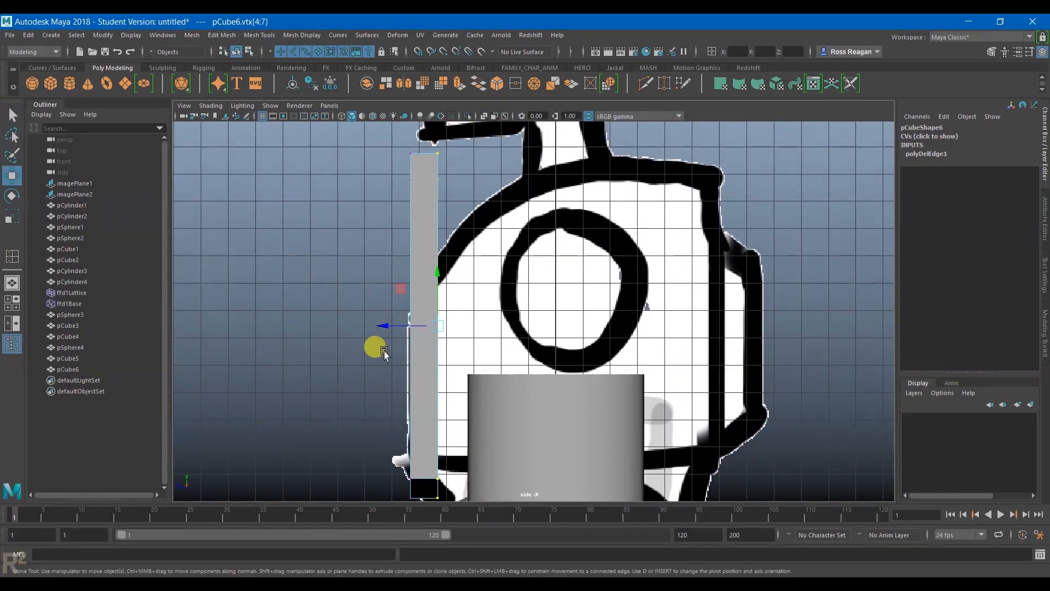
drag(439, 328, 654, 323)
key(q)
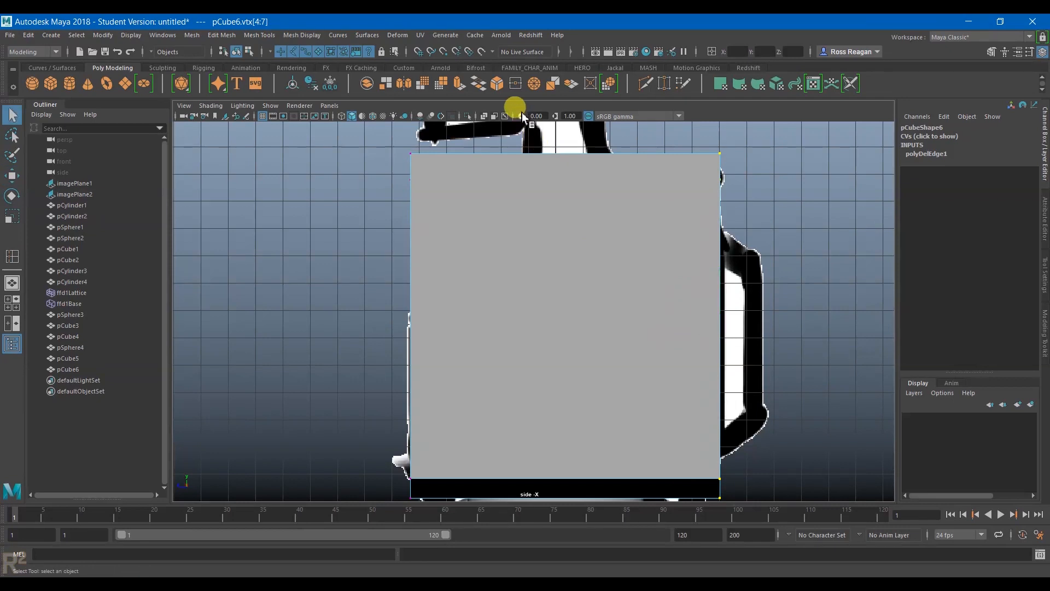
Turn on X-ray shading in the side view and insert a vertical edge loop through the middle of the side plate.
click(481, 116)
alt+middle_drag(443, 276, 435, 298)
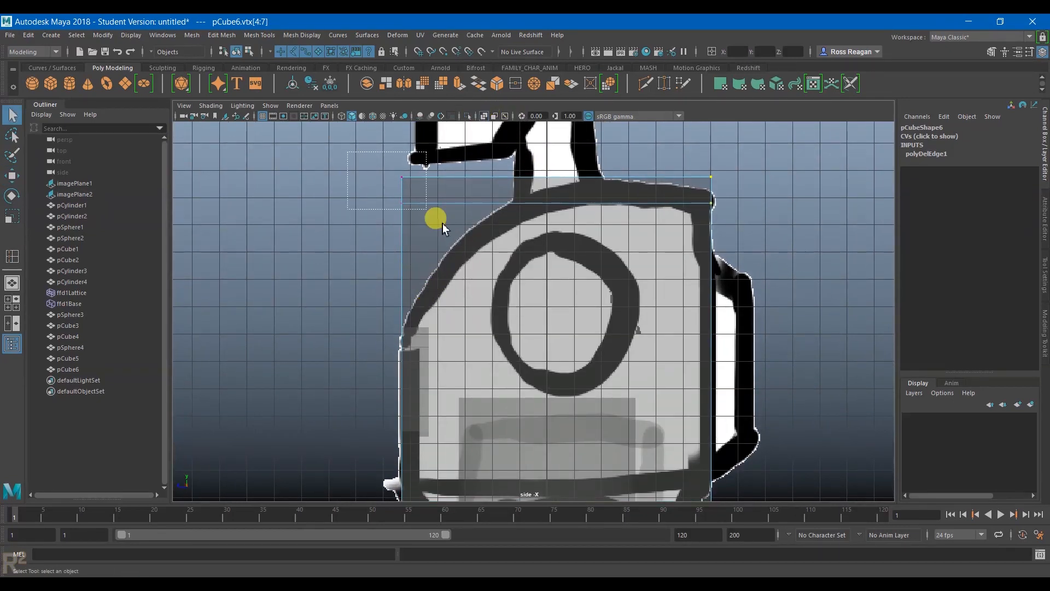
right_drag(569, 191, 543, 175)
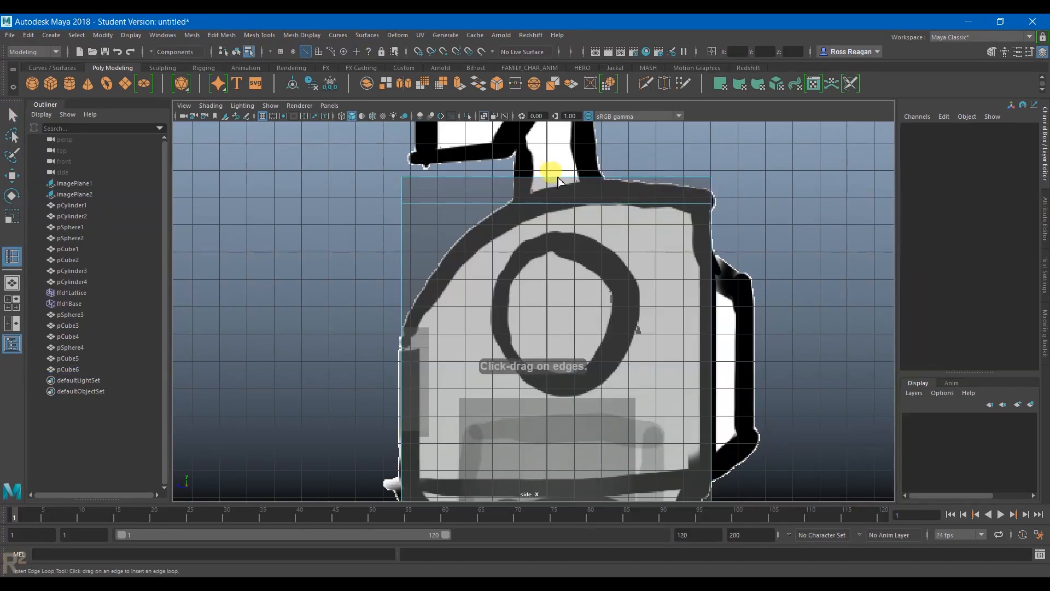
click(557, 178)
key(q)
Lower the side plate's top front vertices to where the chest's curved outline meets its straight front edge.
right_drag(460, 195, 399, 192)
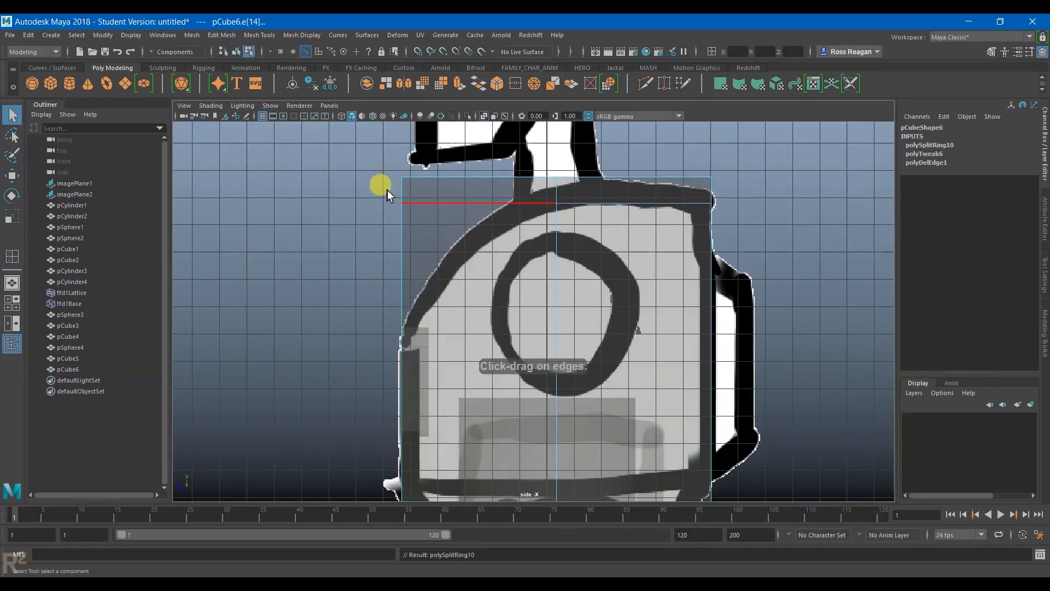
drag(379, 164, 435, 255)
key(w)
drag(403, 148, 407, 296)
key(q)
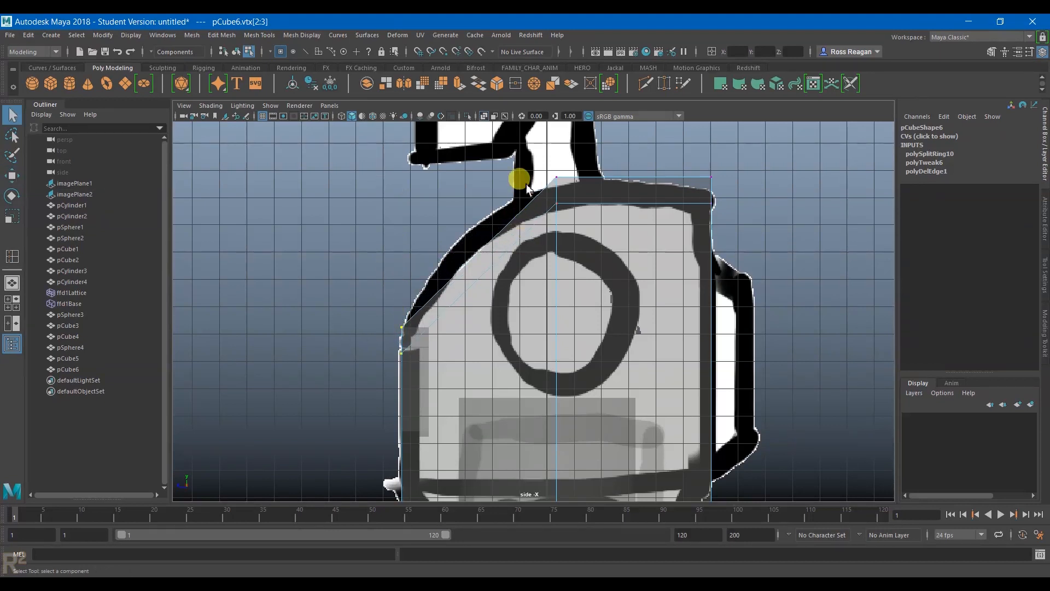
Lower the side plate's top rear vertices and top middle vertices to the drawn upper edge of the chest.
drag(690, 145, 709, 160)
key(w)
drag(521, 169, 595, 223)
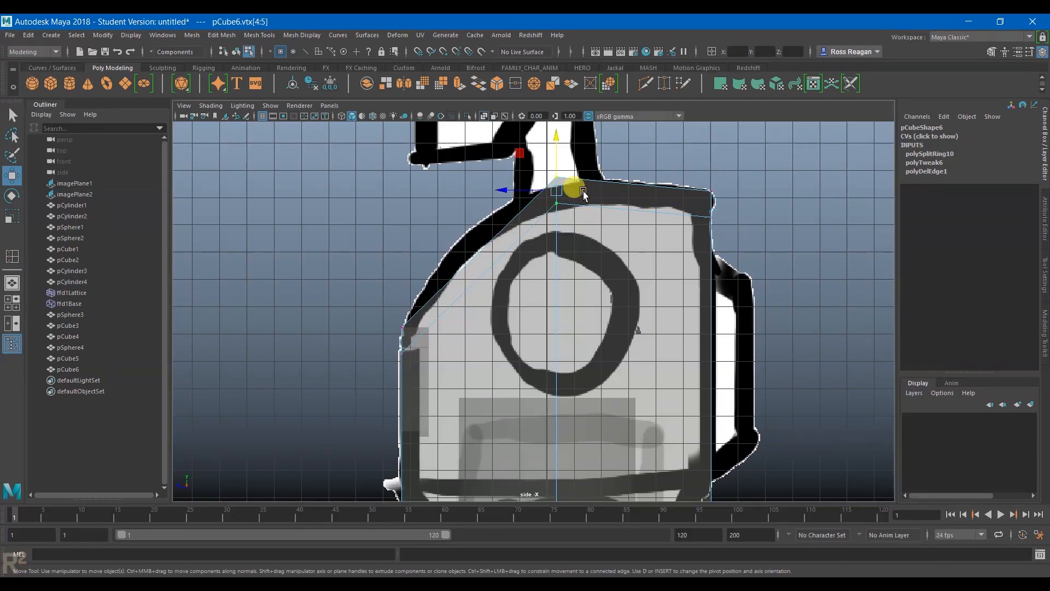
drag(556, 146, 557, 153)
Insert two more vertical edge loops in the side plate, one in the rear half and one in the front half.
key(q)
right_drag(611, 206, 653, 192)
shift+right_drag(659, 228, 588, 251)
click(634, 189)
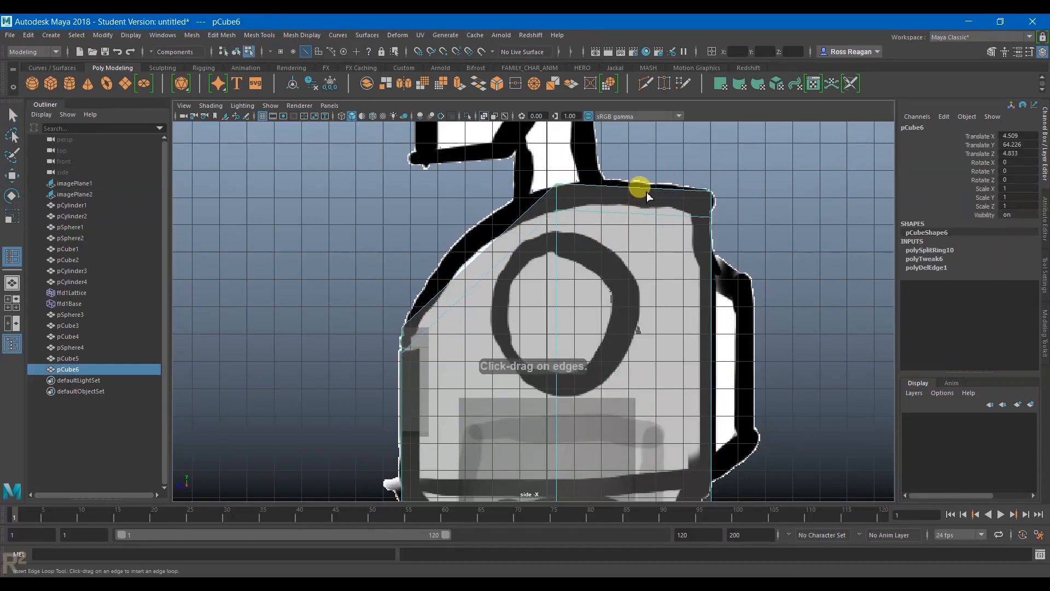
click(469, 256)
Raise the top vertices of the front and rear loops to round the side plate's upper edge along the reference.
key(q)
right_drag(473, 273, 427, 266)
drag(454, 238, 508, 301)
key(w)
drag(479, 223, 479, 192)
key(q)
drag(603, 176, 656, 227)
key(w)
drag(633, 152, 633, 143)
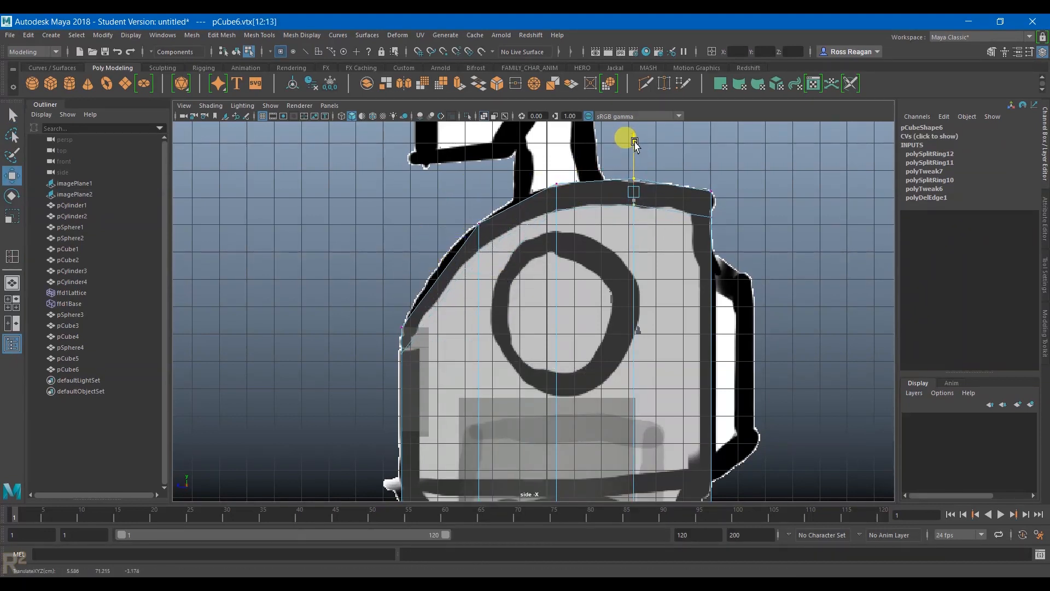
Check the side plate in the front view, then raise its bottom front vertices in the side view to the lower chest outline.
key(q)
key(space)
key(space)
key(space)
key(space)
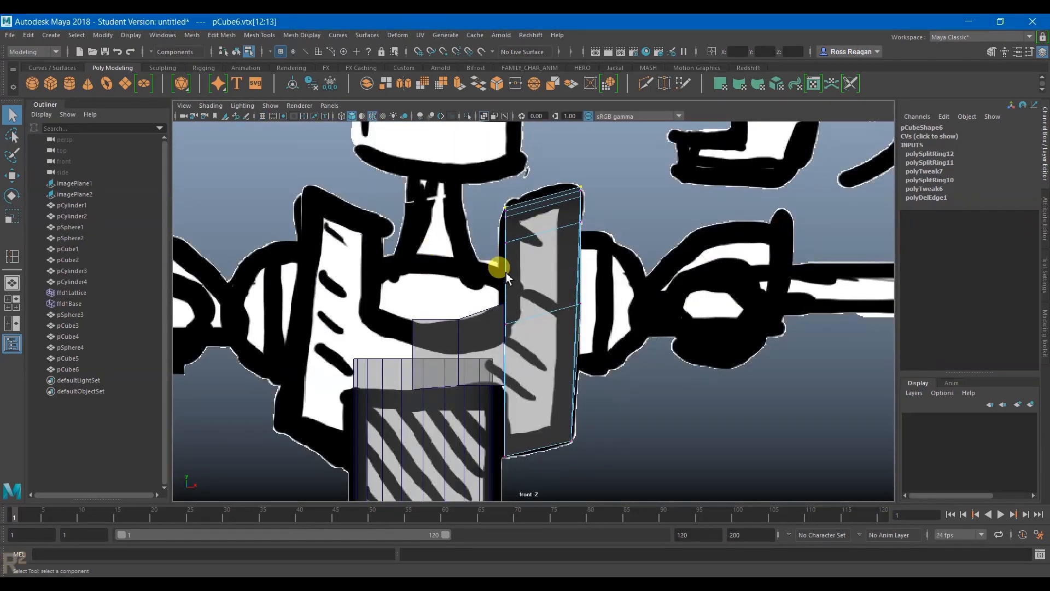
scroll(507, 272, up, 5)
scroll(526, 288, down, 2)
key(space)
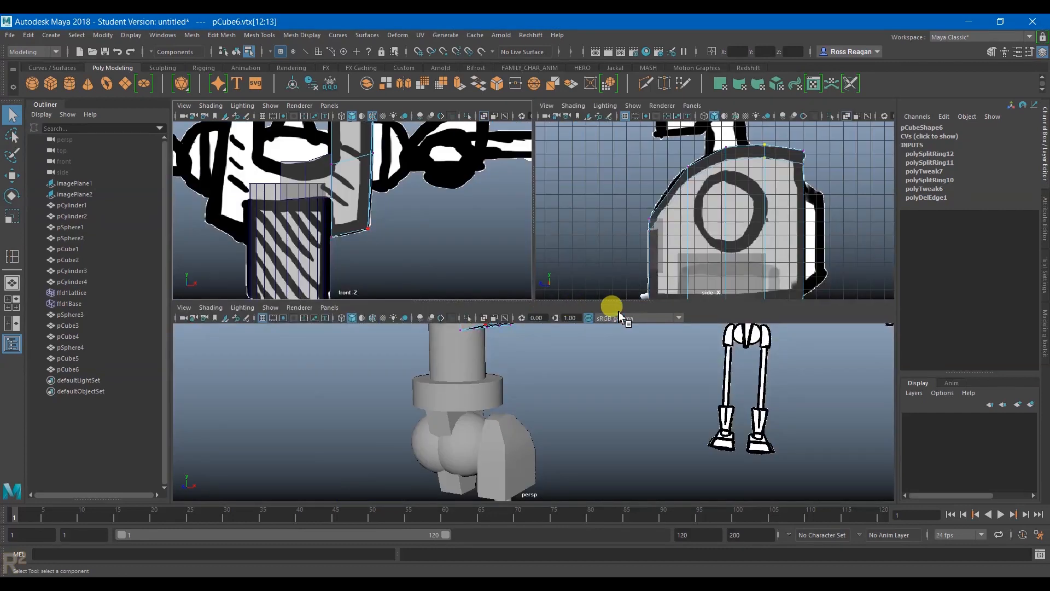
key(space)
scroll(651, 268, up, 4)
alt+middle_drag(581, 359, 566, 284)
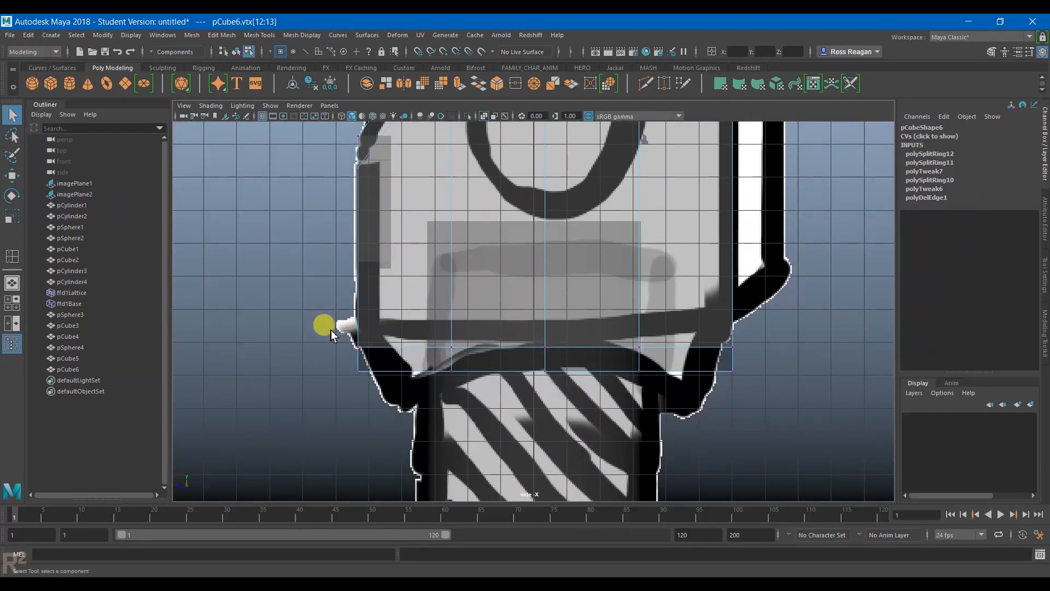
key(w)
drag(354, 314, 356, 281)
key(q)
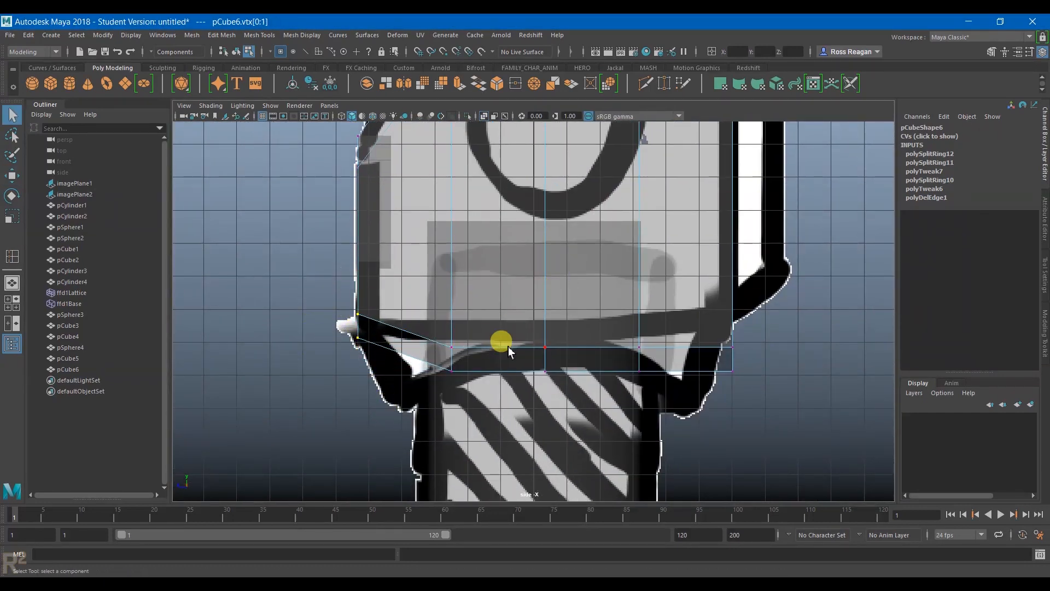
Raise the side plate's bottom rear corner vertices to the drawn lower chest outline in the side view.
drag(678, 324, 761, 392)
key(w)
drag(730, 297, 730, 255)
key(q)
Raise the bottom vertices of the side plate's rear and front loops to the drawn lower chest outline.
drag(614, 303, 648, 378)
key(w)
key(space)
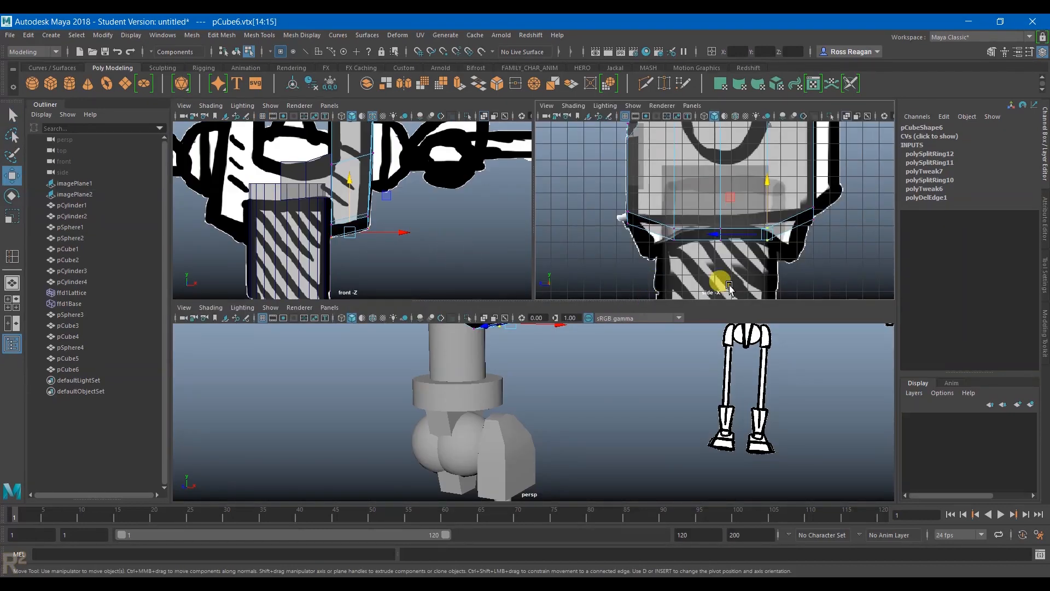
key(space)
middle_drag(561, 382, 542, 276)
drag(605, 301, 668, 386)
drag(639, 300, 637, 261)
drag(427, 287, 473, 438)
drag(450, 307, 448, 273)
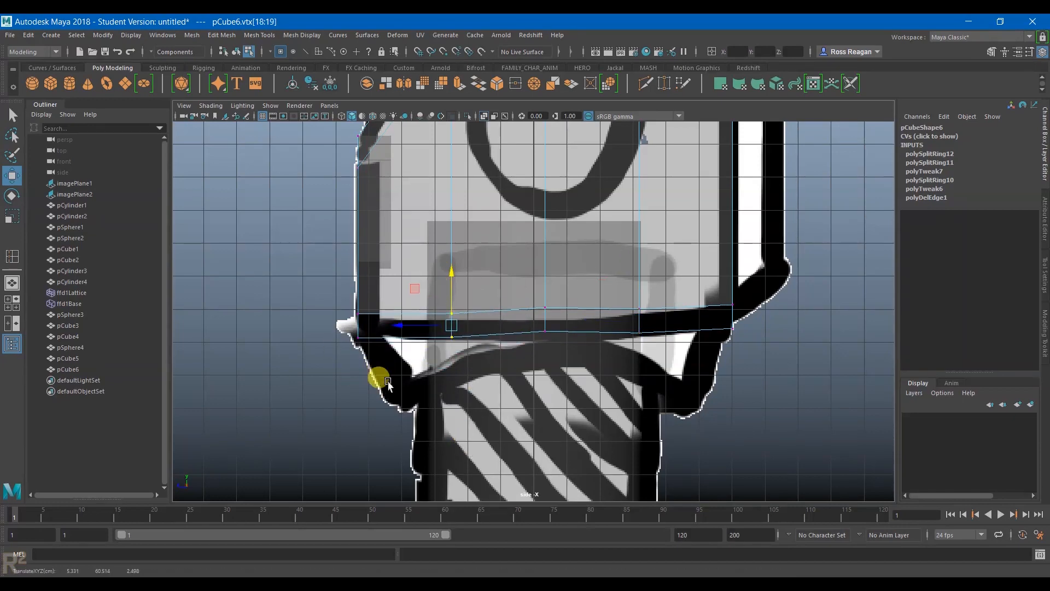
key(space)
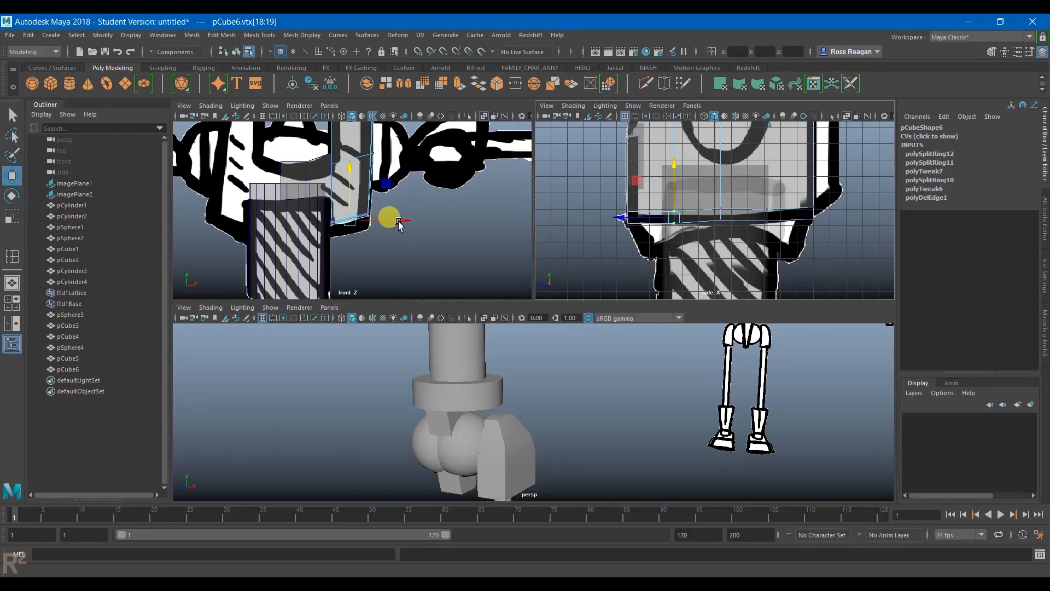
Try lowering all the side plate's bottom vertices, with the front loop's bottom vertices pulled further down.
drag(580, 261, 783, 195)
drag(719, 171, 722, 188)
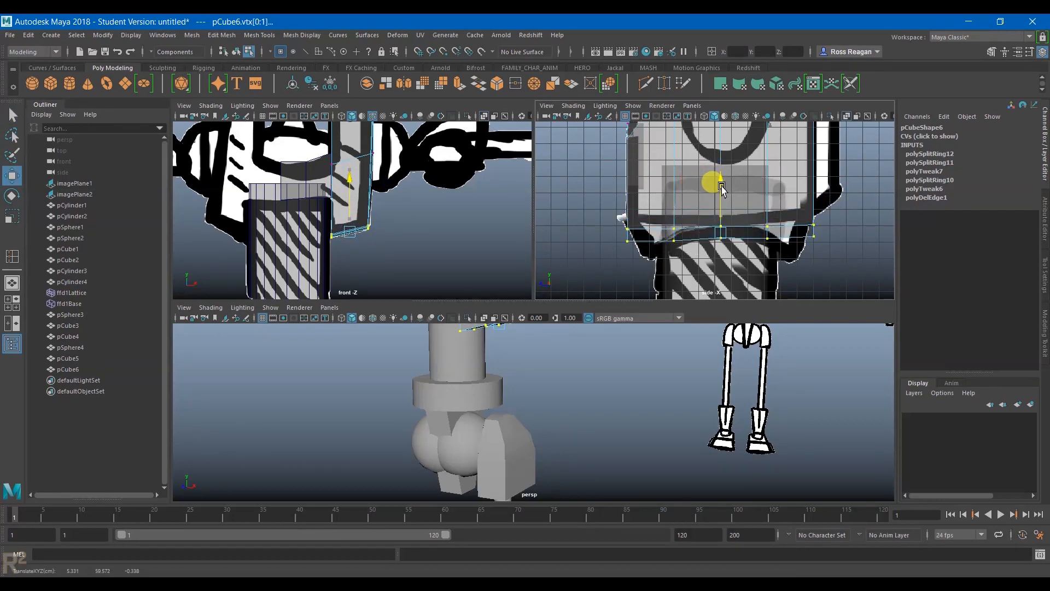
key(q)
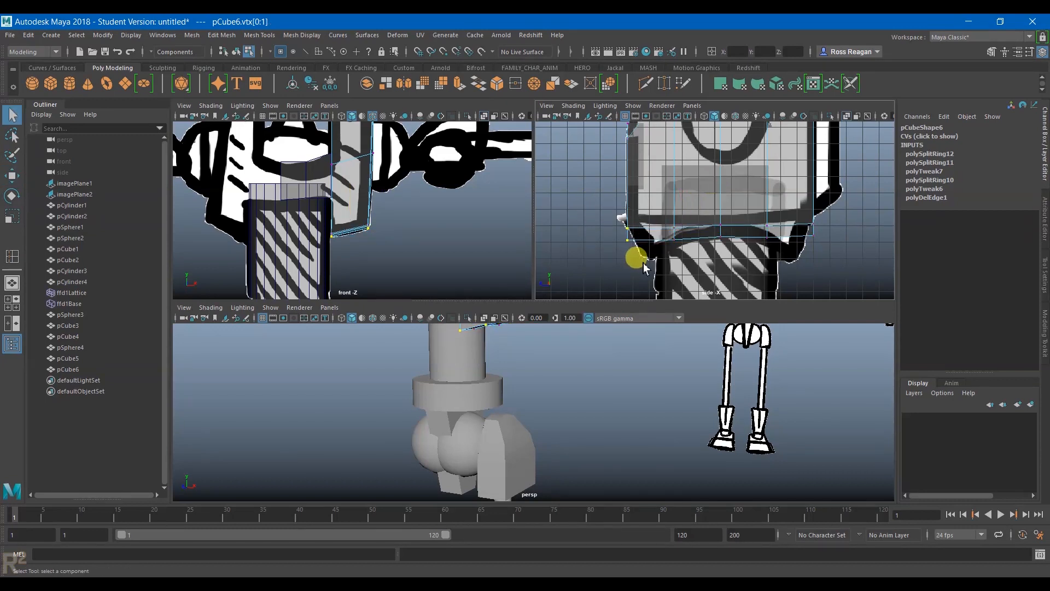
drag(661, 208, 680, 247)
key(w)
drag(675, 187, 677, 204)
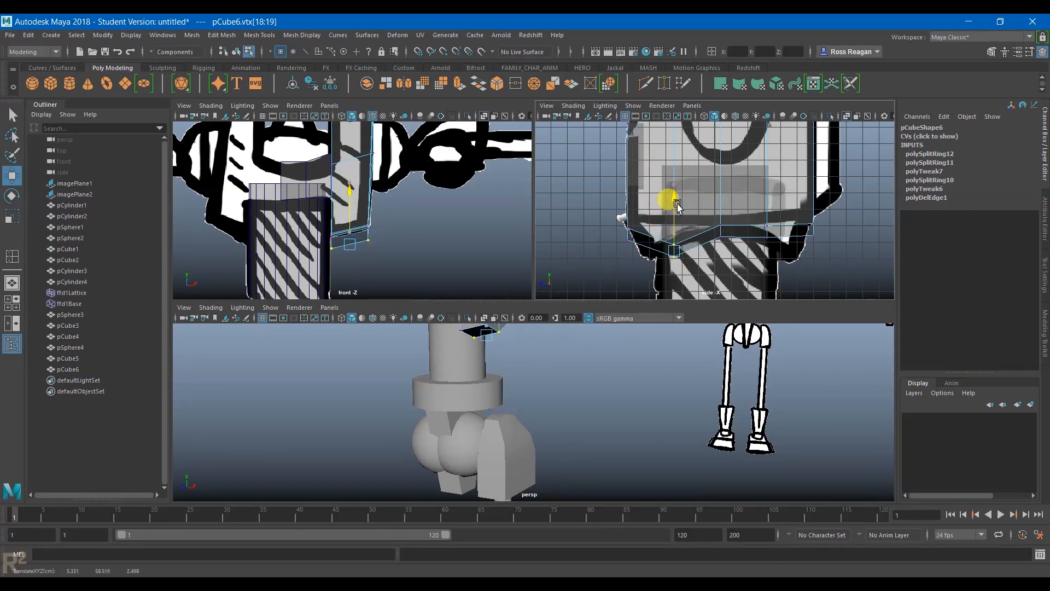
Try raising the bottom front corner vertices and shifting the front loop's bottom vertices forward along the reference.
key(q)
drag(611, 215, 645, 252)
key(w)
drag(628, 187, 628, 174)
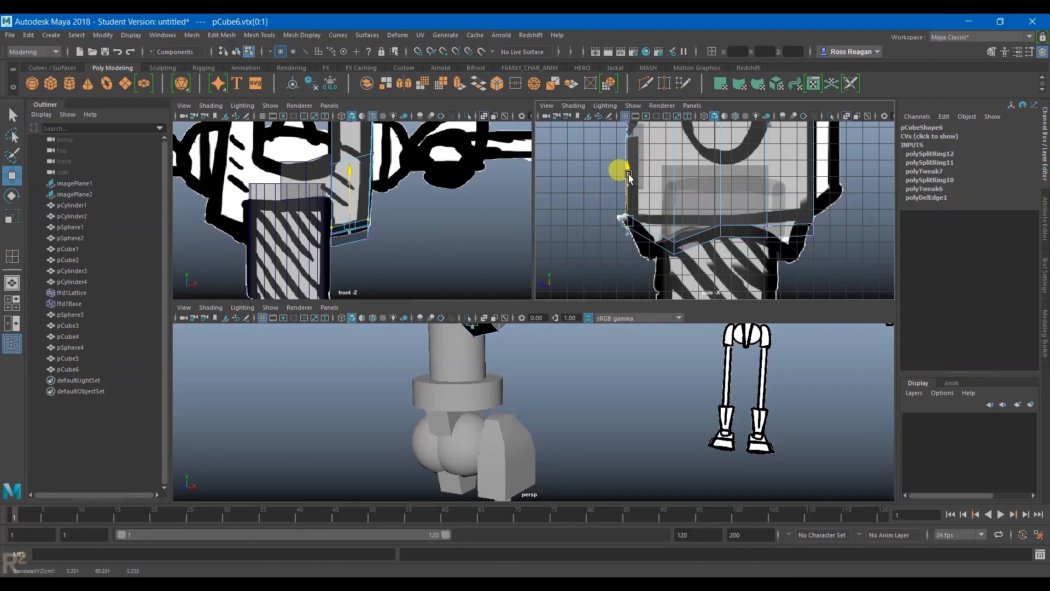
drag(665, 232, 700, 270)
drag(635, 252, 613, 252)
Try raising the bottom rear corner and bottom middle vertices to give the side plate a zigzag lower edge.
key(q)
drag(800, 217, 843, 257)
key(w)
drag(813, 191, 813, 175)
key(q)
key(w)
drag(748, 205, 740, 255)
key(q)
key(w)
drag(715, 194, 719, 175)
key(q)
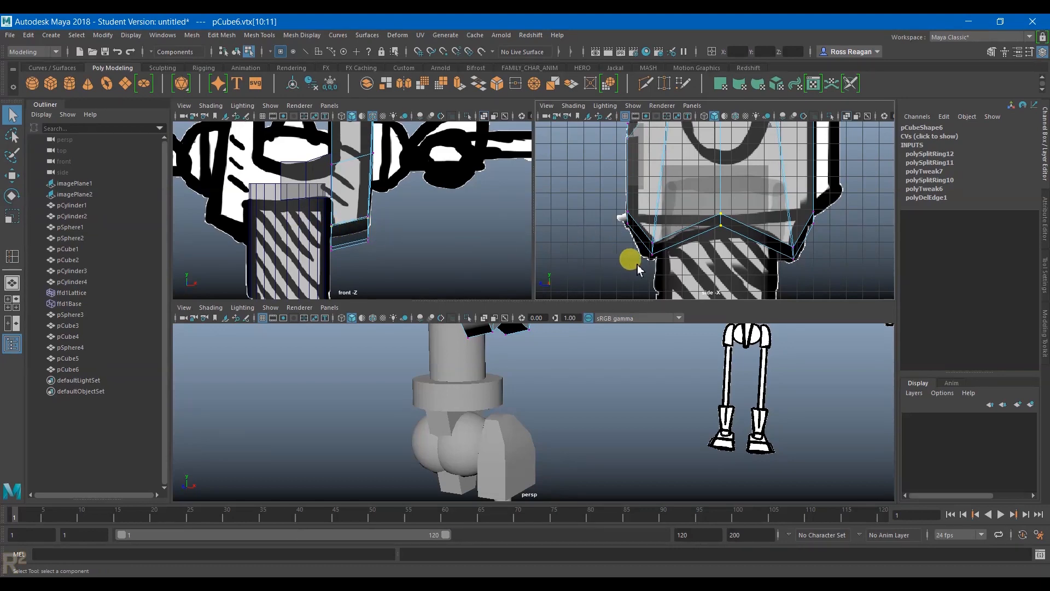
Try raising the side plate's whole bottom edge in the front view after inspecting the shape in perspective.
scroll(637, 263, down, 5)
scroll(499, 381, down, 4)
alt+middle_drag(516, 354, 535, 401)
alt+drag(535, 403, 500, 383)
scroll(707, 251, up, 3)
alt+drag(708, 167, 770, 197)
drag(319, 255, 423, 210)
key(w)
drag(348, 187, 348, 176)
key(q)
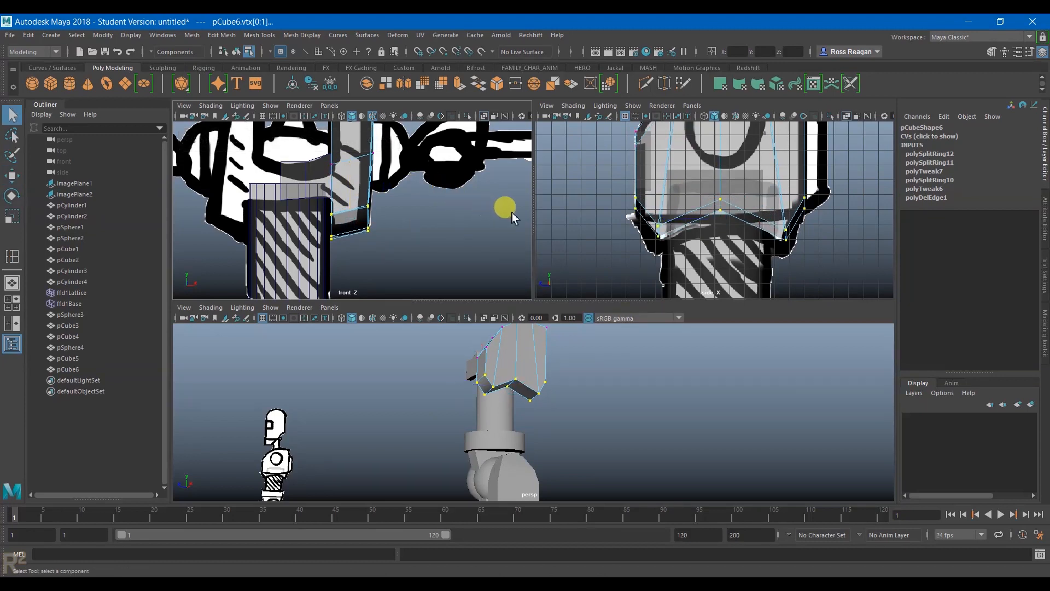
Undo the zigzag reshaping of the side plate's lower edge.
click(655, 232)
key(ctrl+z)
key(ctrl+z)
key(ctrl+z)
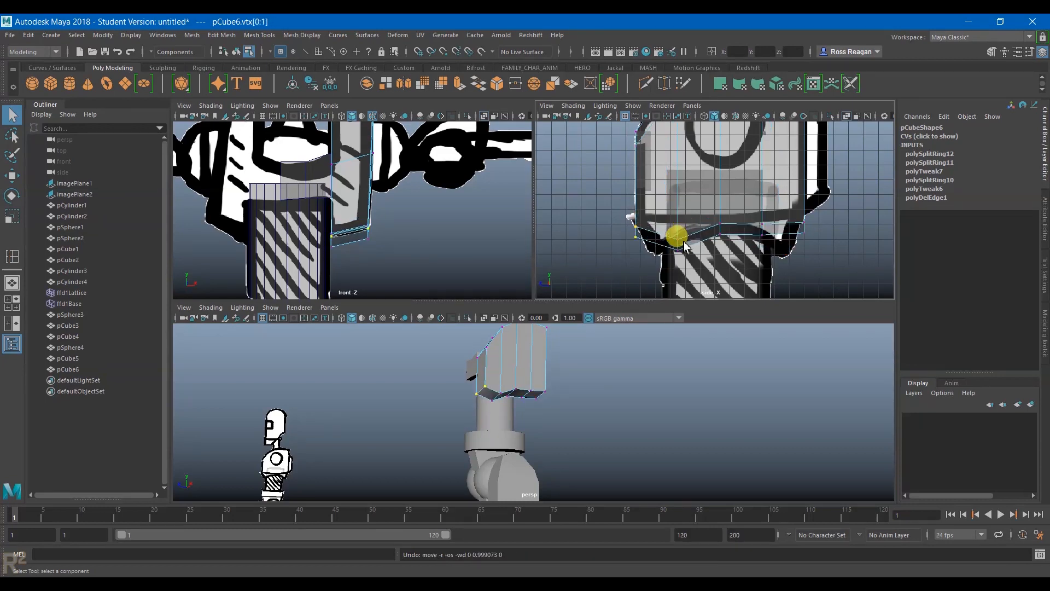
key(ctrl+z)
key(ctrl+z)
key(ctrl+z)
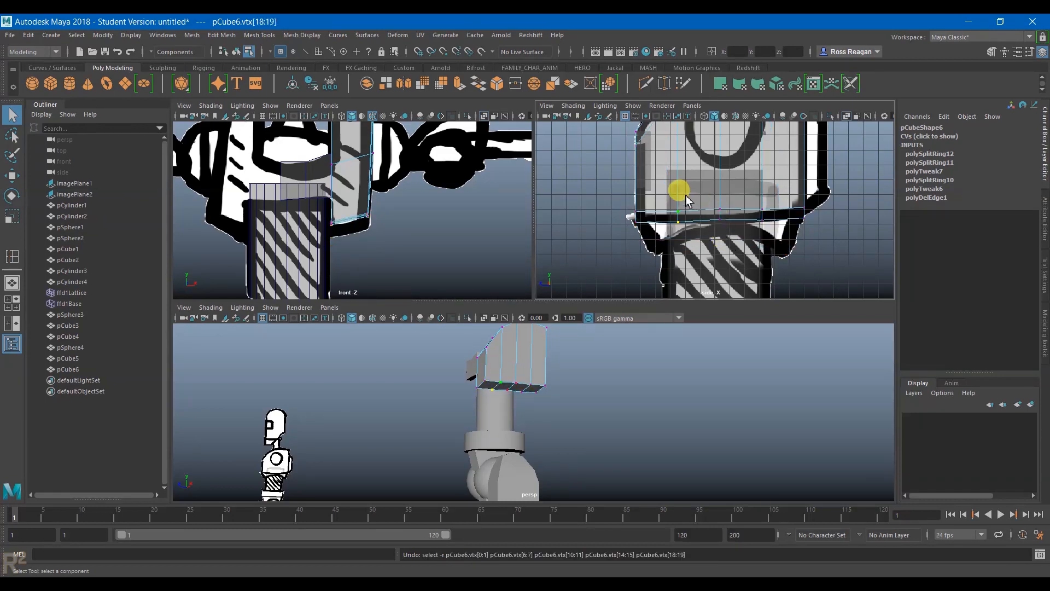
Fit the side plate's bottom middle, rear corner and front corner vertices to the drawn chest edge and return to object mode.
drag(686, 200, 733, 235)
key(w)
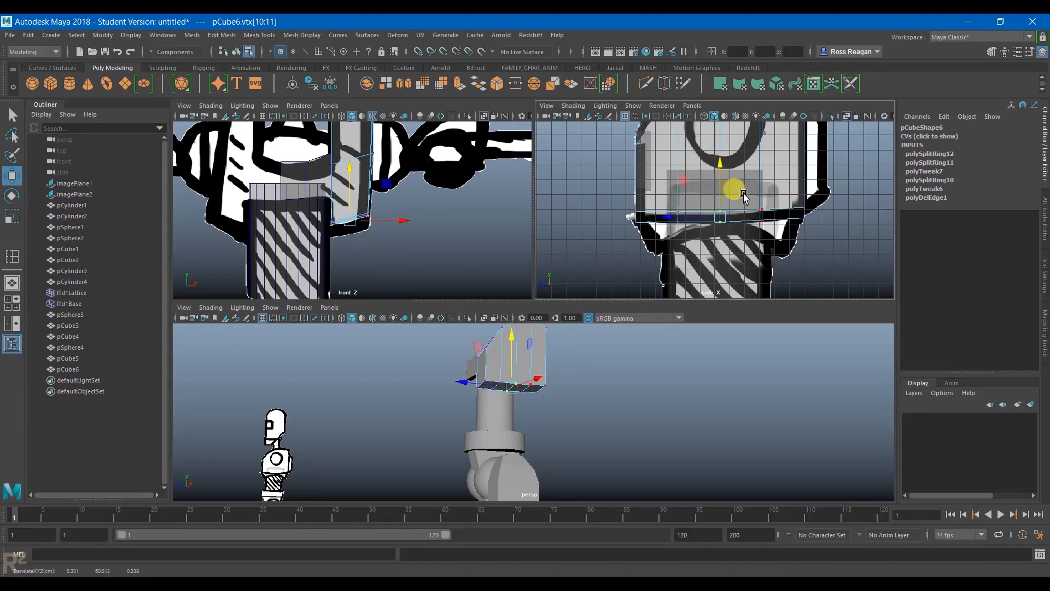
drag(813, 239, 797, 171)
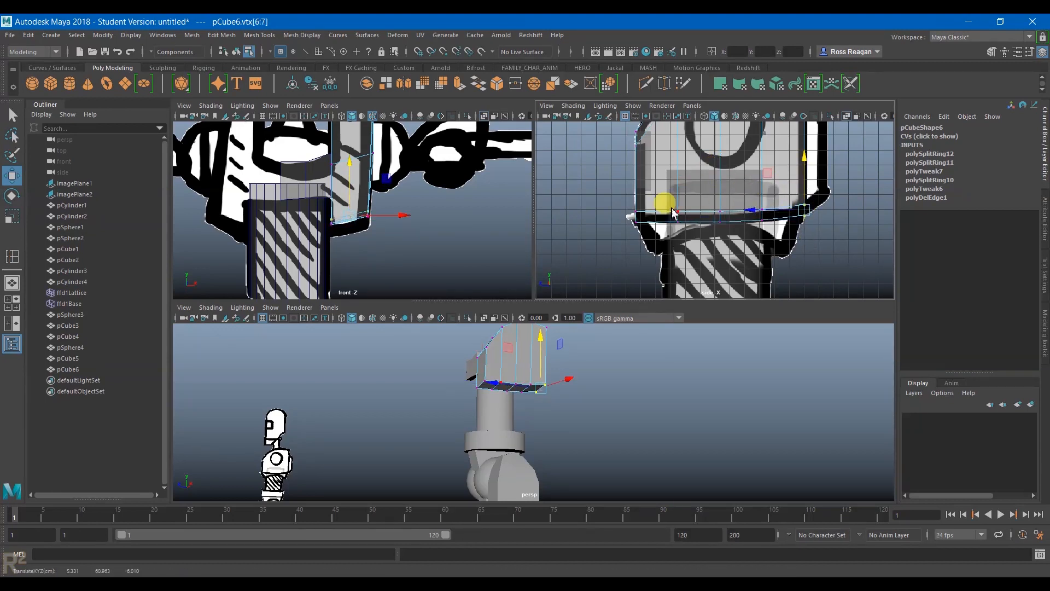
key(q)
drag(625, 201, 647, 234)
key(w)
drag(637, 182, 639, 181)
key(q)
alt+drag(553, 405, 651, 271)
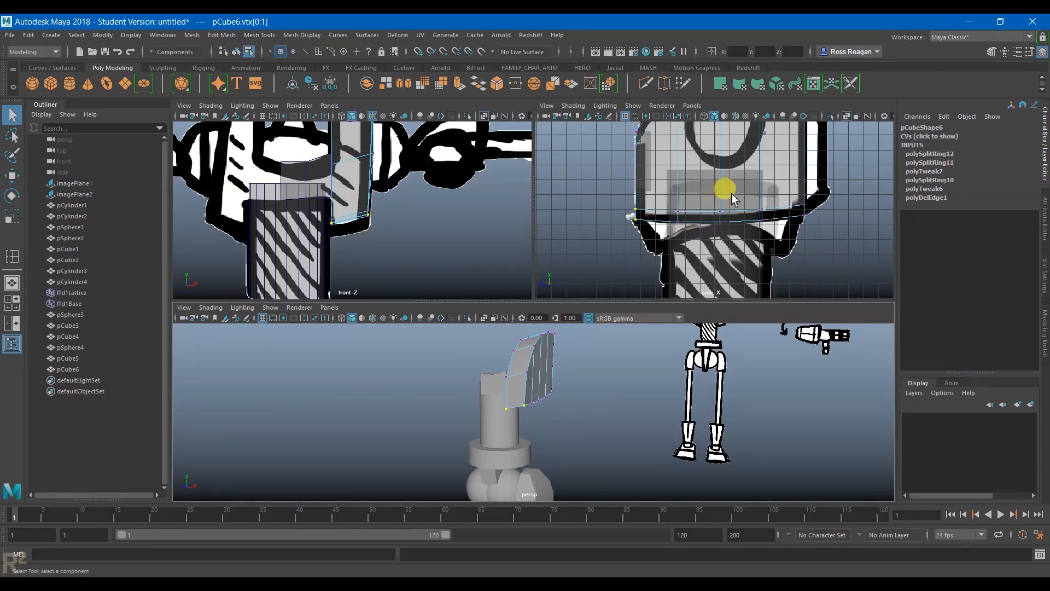
alt+middle_drag(732, 198, 668, 213)
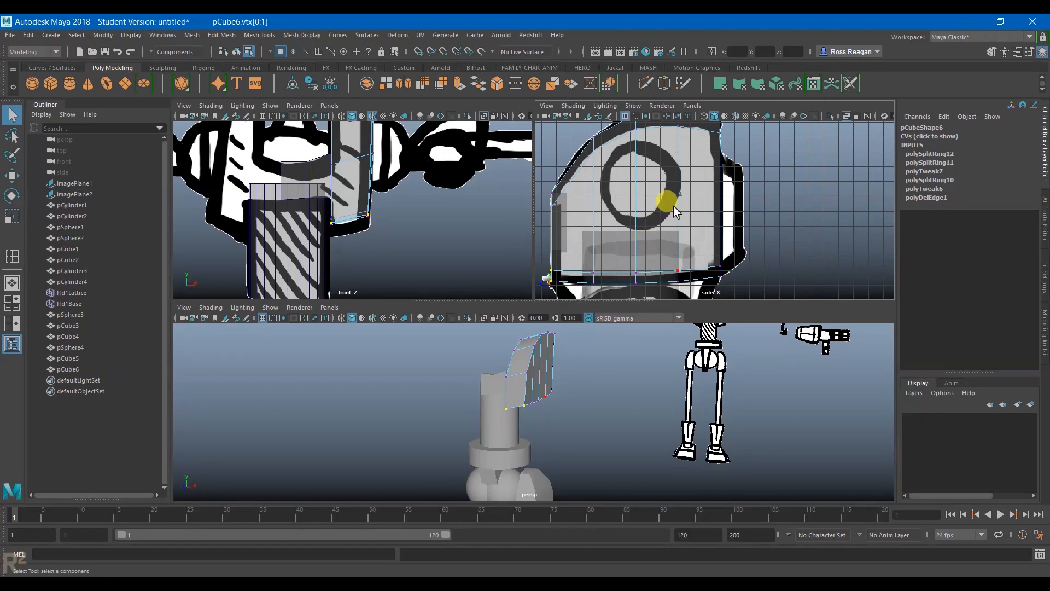
right_drag(709, 196, 727, 229)
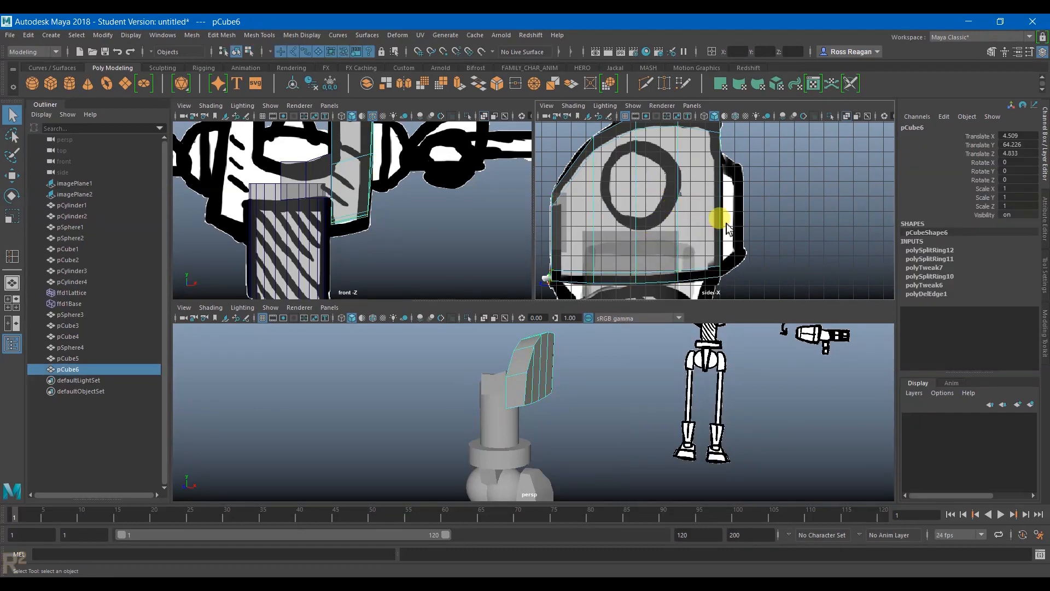
click(686, 230)
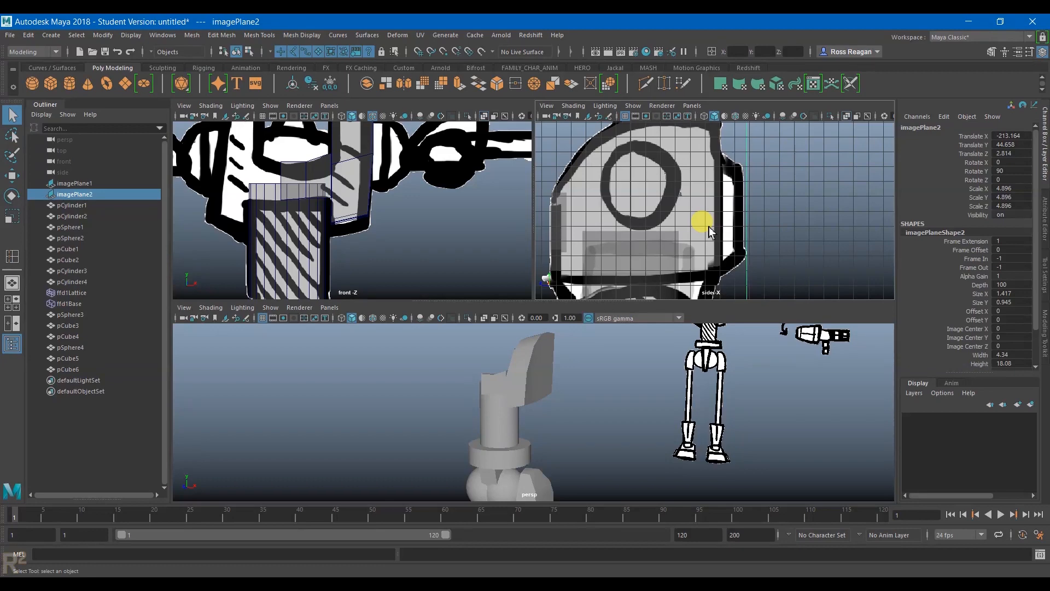
Duplicate the front chest collar piece and move the copy to the rear of the side plate.
alt+drag(621, 234, 718, 204)
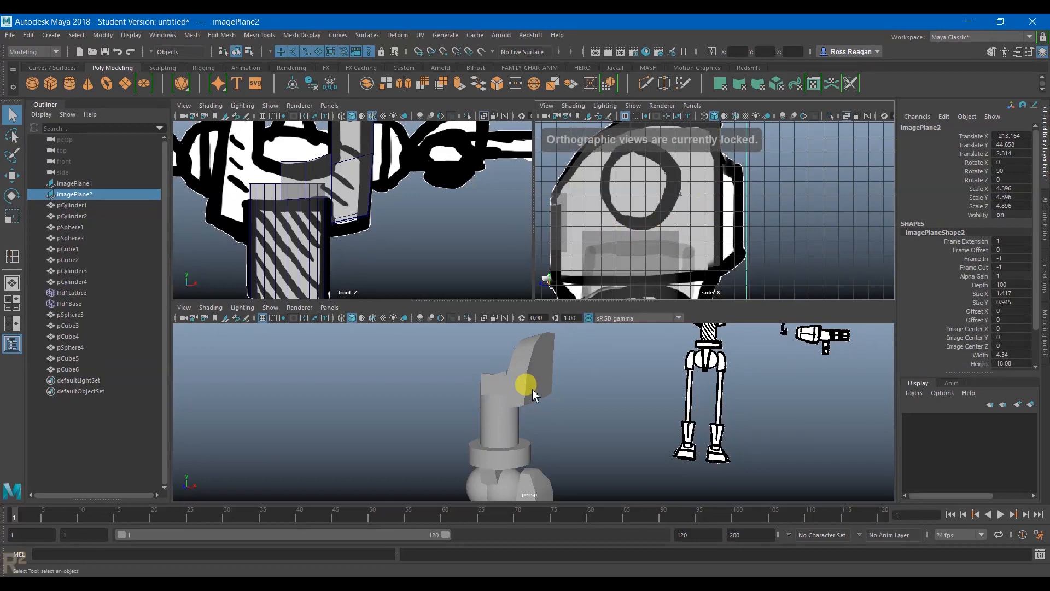
key(space)
click(490, 291)
click(485, 284)
key(f)
alt+drag(569, 354, 565, 317)
key(w)
key(ctrl+d)
alt+drag(598, 352, 564, 337)
key(q)
click(564, 334)
Select both collar pieces and the side plate, and delete their construction history.
scroll(580, 304, down, 5)
alt+drag(583, 300, 550, 356)
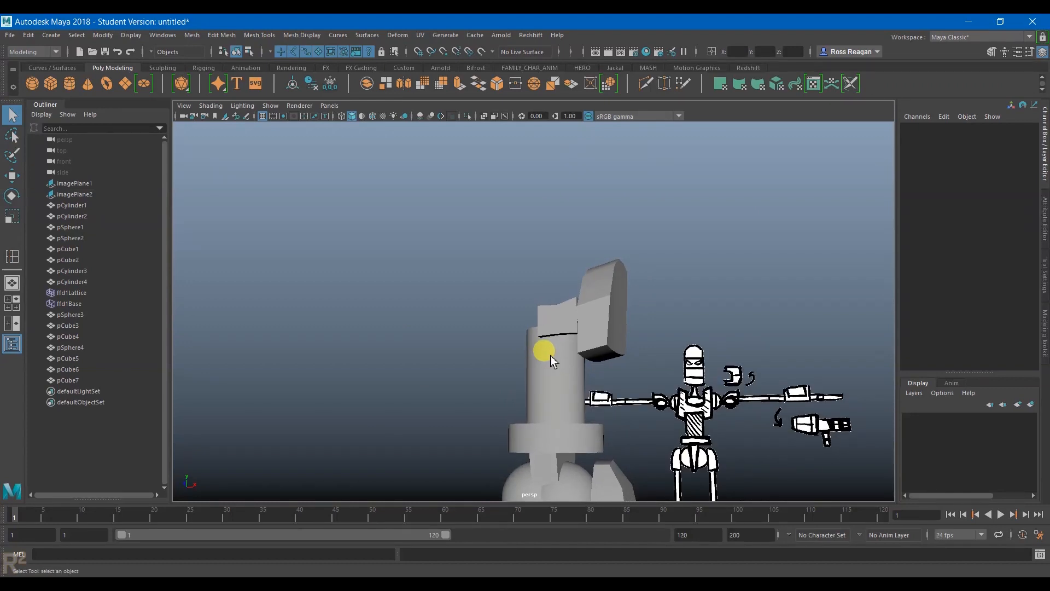
alt+drag(483, 353, 547, 322)
click(550, 315)
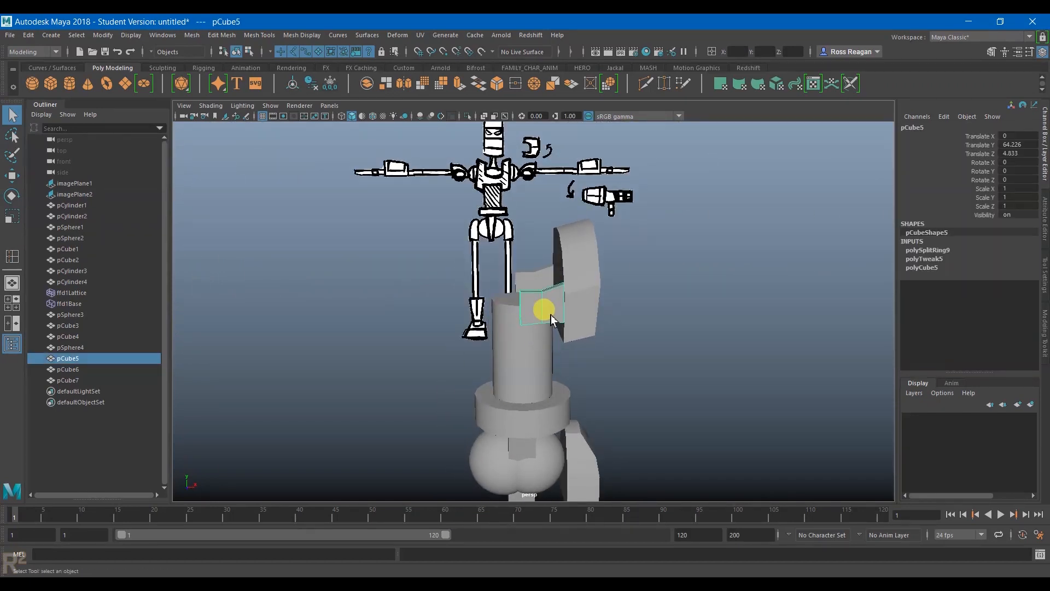
shift+click(541, 278)
shift+click(592, 283)
key(w)
alt+drag(634, 326, 612, 306)
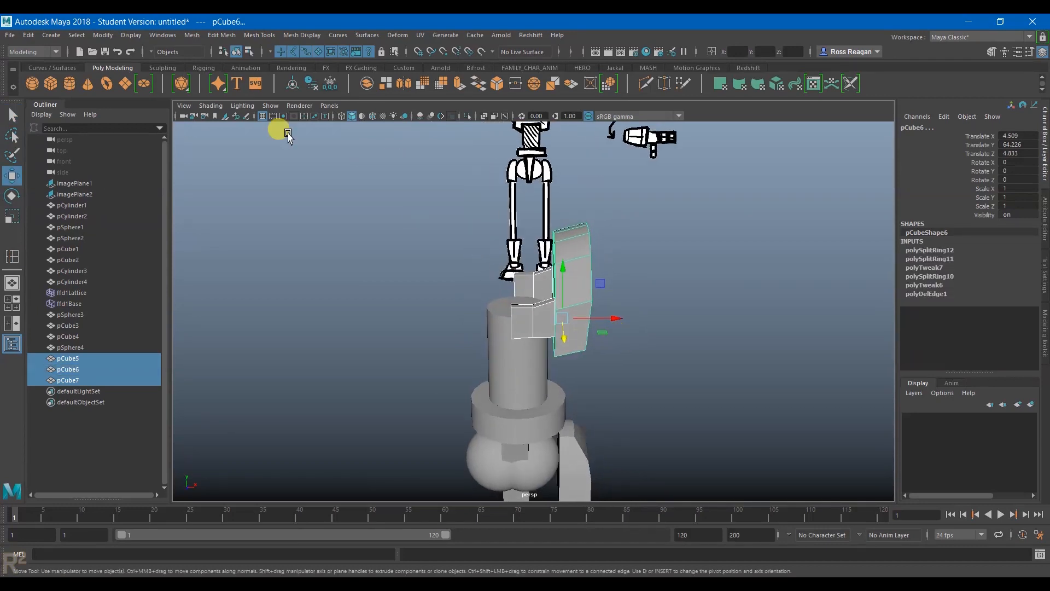
click(28, 35)
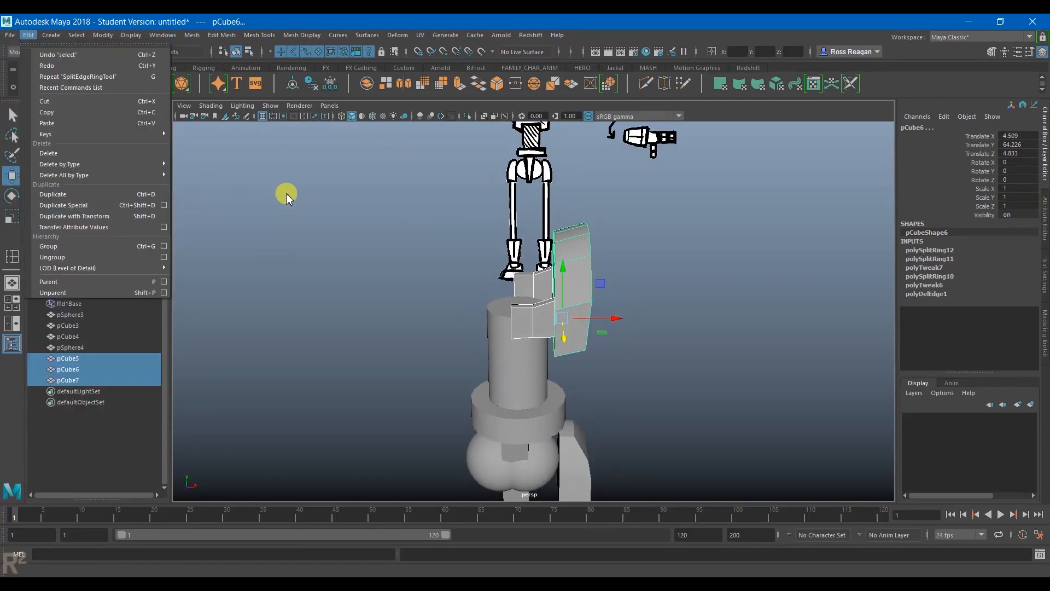
mouse_move(65, 169)
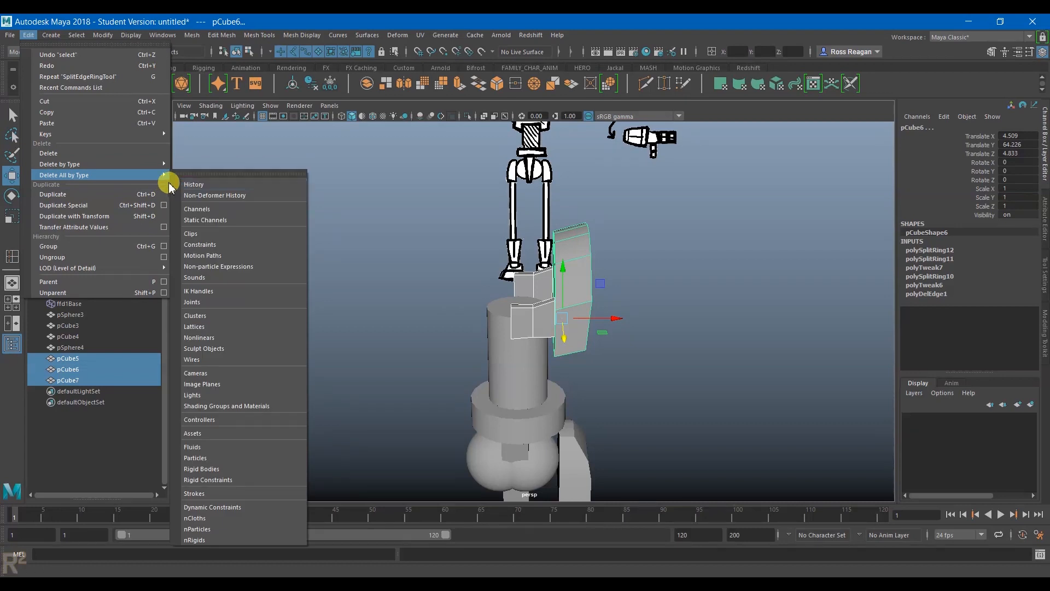
click(214, 173)
alt+drag(389, 293, 338, 294)
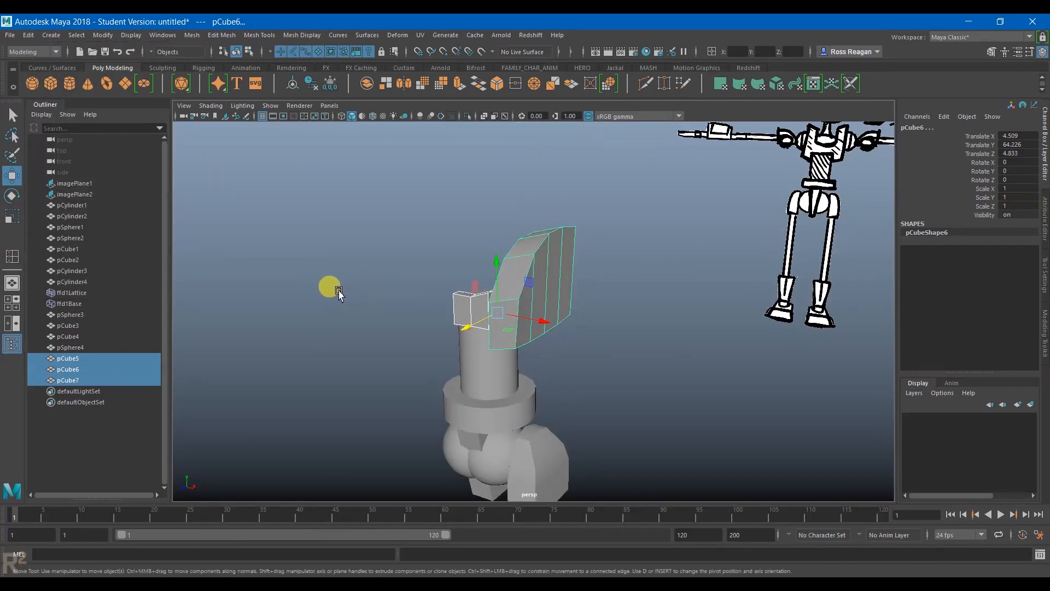
Try grouping the two collar pieces and the side plate, then undo the grouping.
key(ctrl+g)
alt+drag(456, 362, 499, 377)
alt+drag(504, 300, 589, 307)
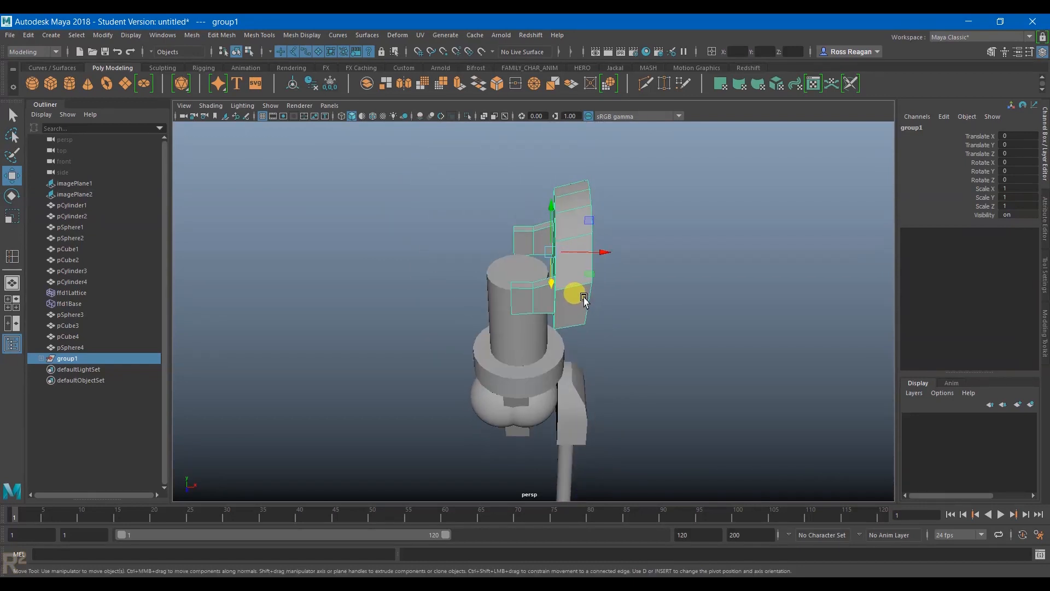
key(ctrl+z)
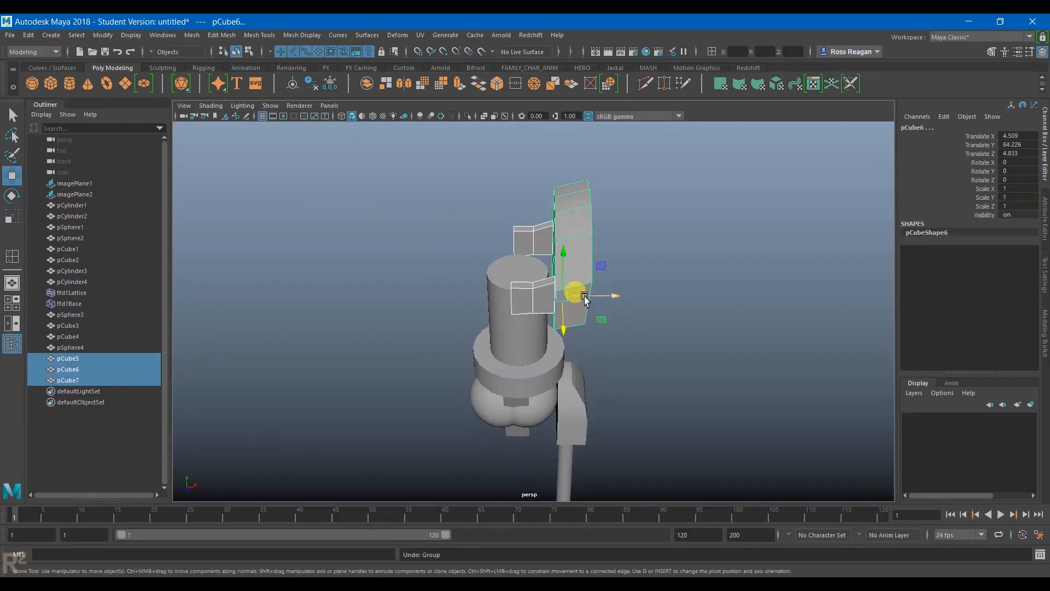
Group the two collar pieces and the side plate with the group pivot set to Origin.
click(28, 34)
click(163, 246)
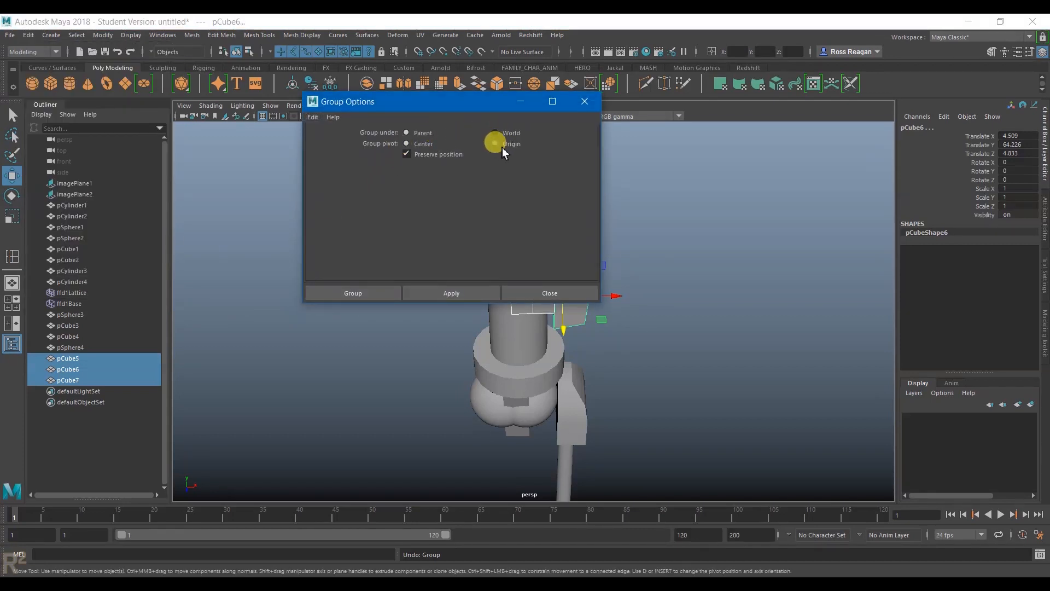
click(421, 294)
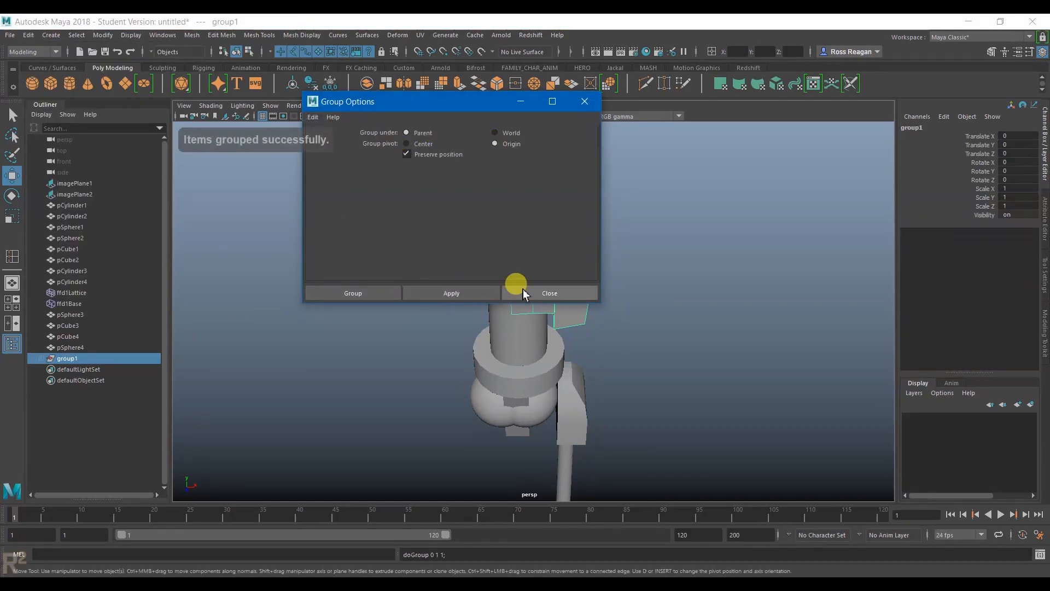
click(524, 293)
Duplicate the chest group and mirror the copy to the other side by setting its Scale X to -1.
scroll(581, 341, down, 3)
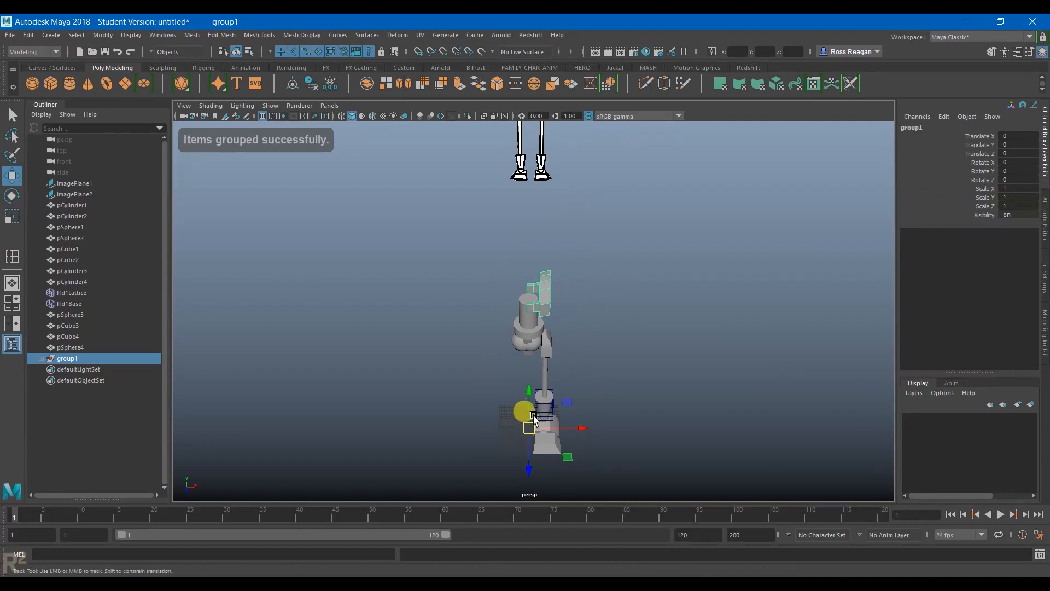
scroll(523, 383, up, 3)
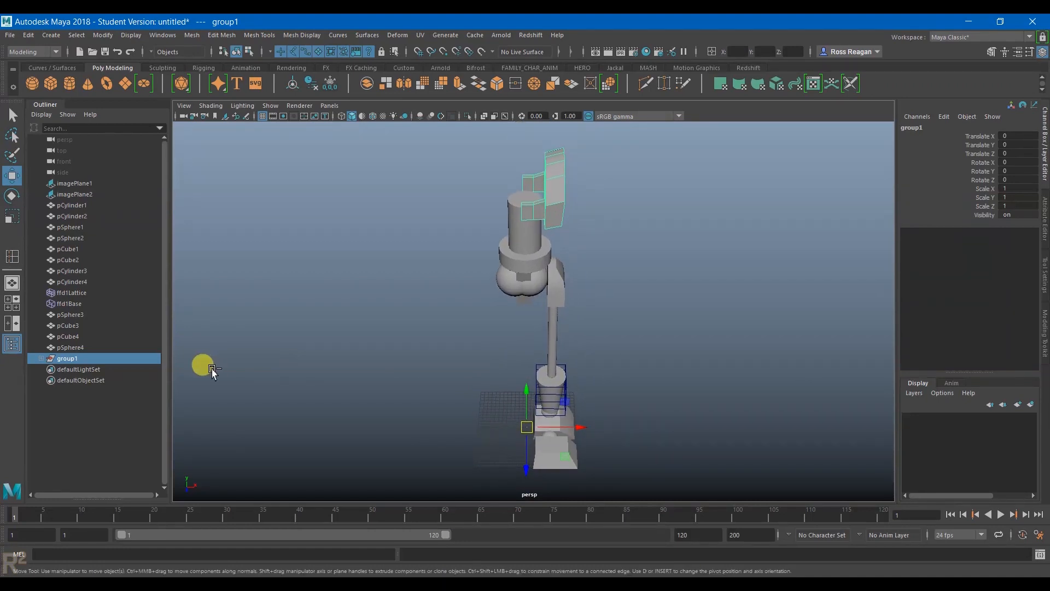
key(ctrl+d)
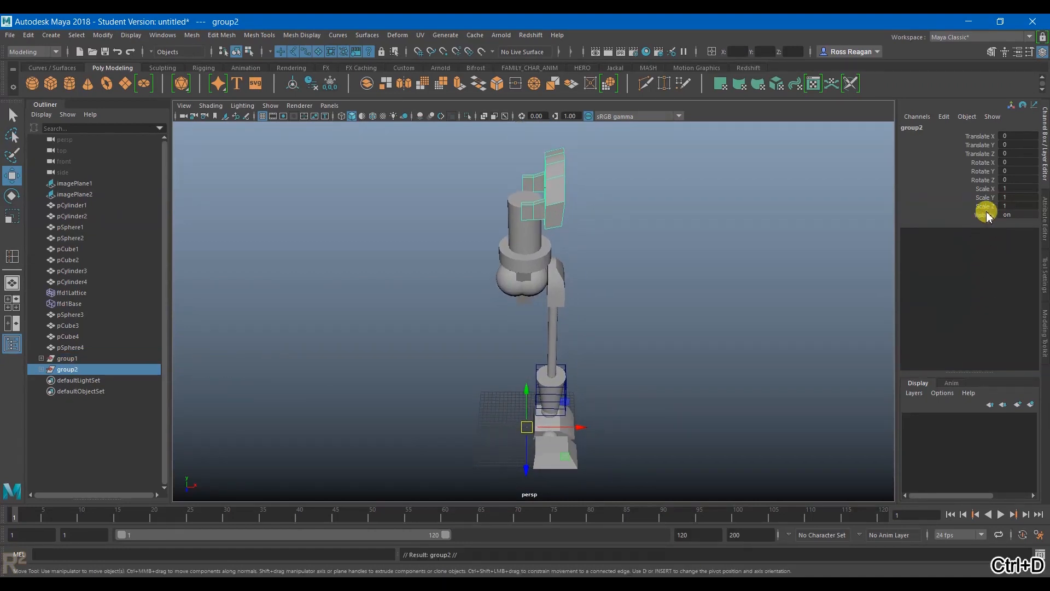
click(985, 188)
middle_drag(754, 272, 590, 268)
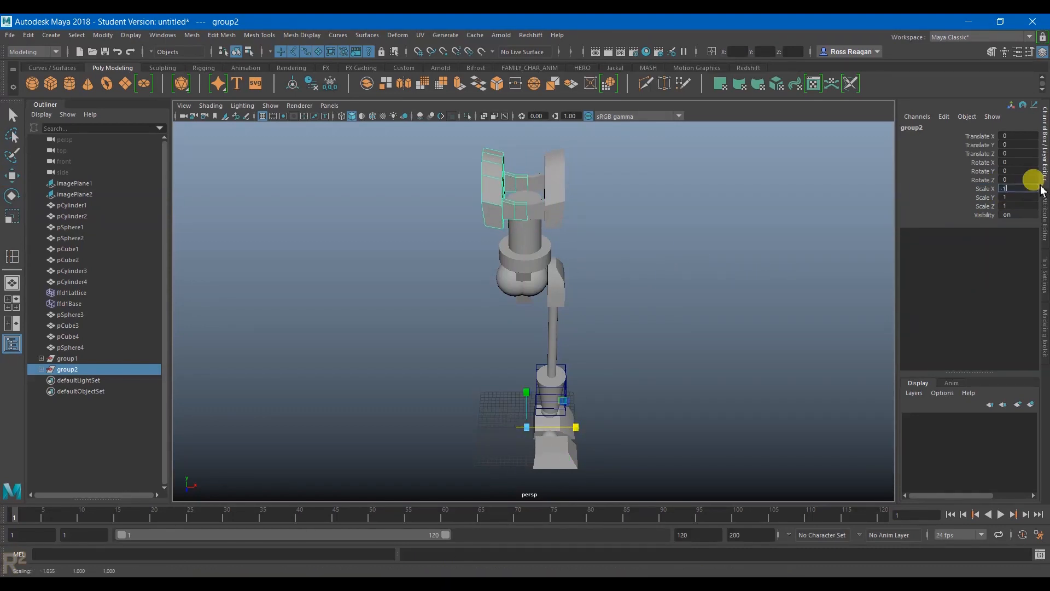
key(q)
click(771, 248)
Check the mirrored chest plates and collar against the front and side references and inspect the body in perspective.
alt+drag(645, 278, 759, 368)
scroll(651, 290, up, 4)
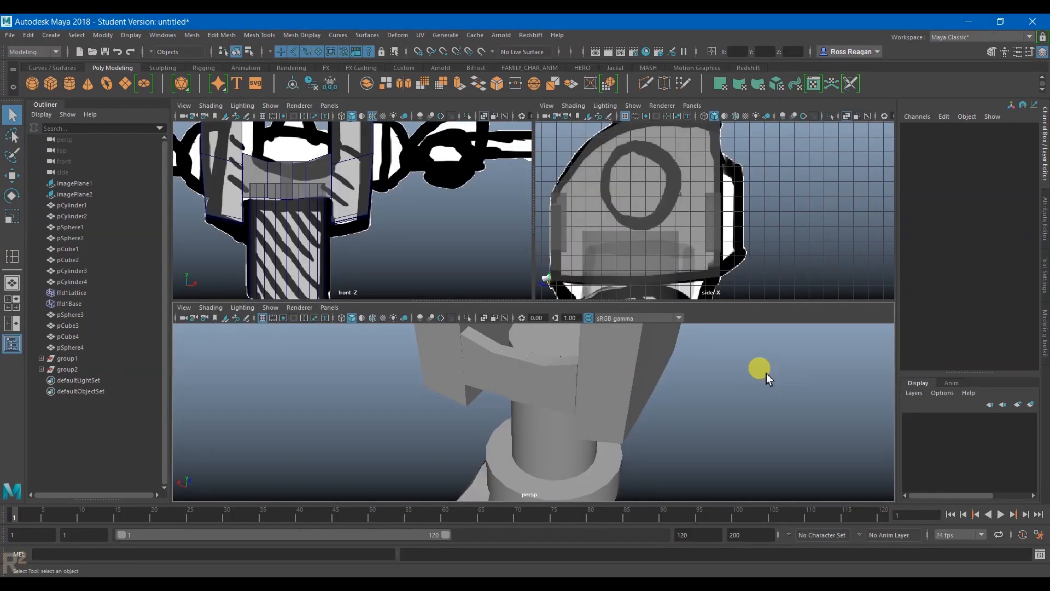
key(space)
scroll(516, 383, down, 5)
alt+drag(517, 380, 383, 350)
key(space)
key(space)
scroll(424, 230, down, 4)
scroll(448, 247, up, 4)
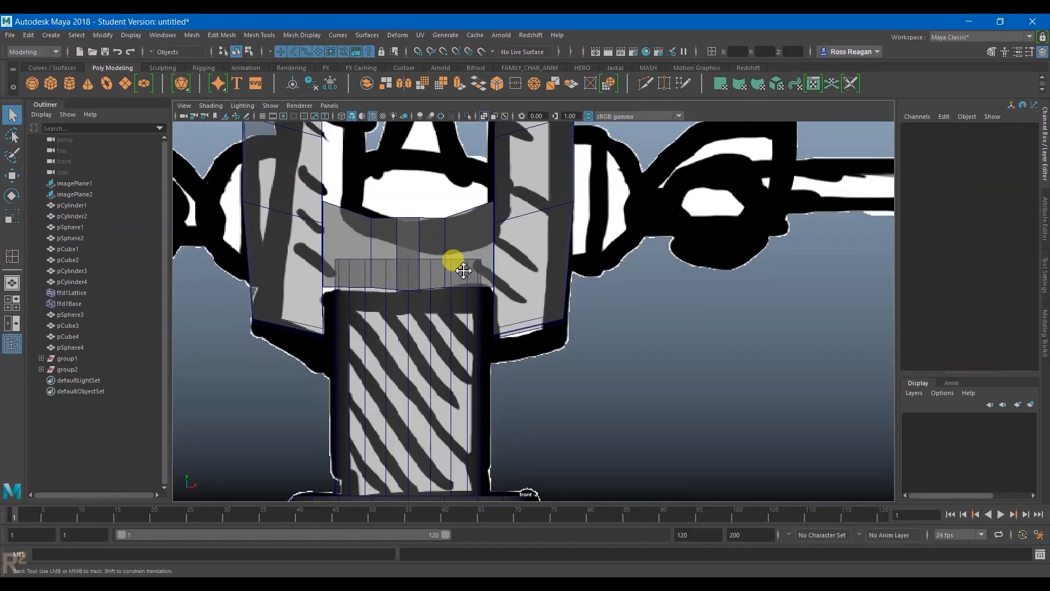
alt+middle_drag(448, 247, 522, 349)
scroll(369, 276, down, 2)
scroll(391, 298, up, 4)
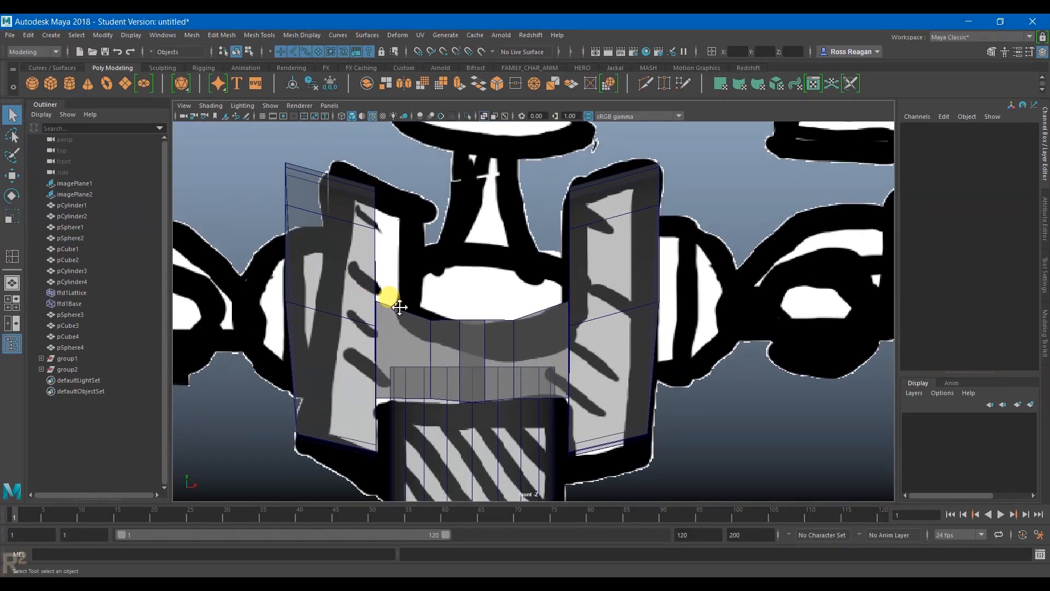
key(space)
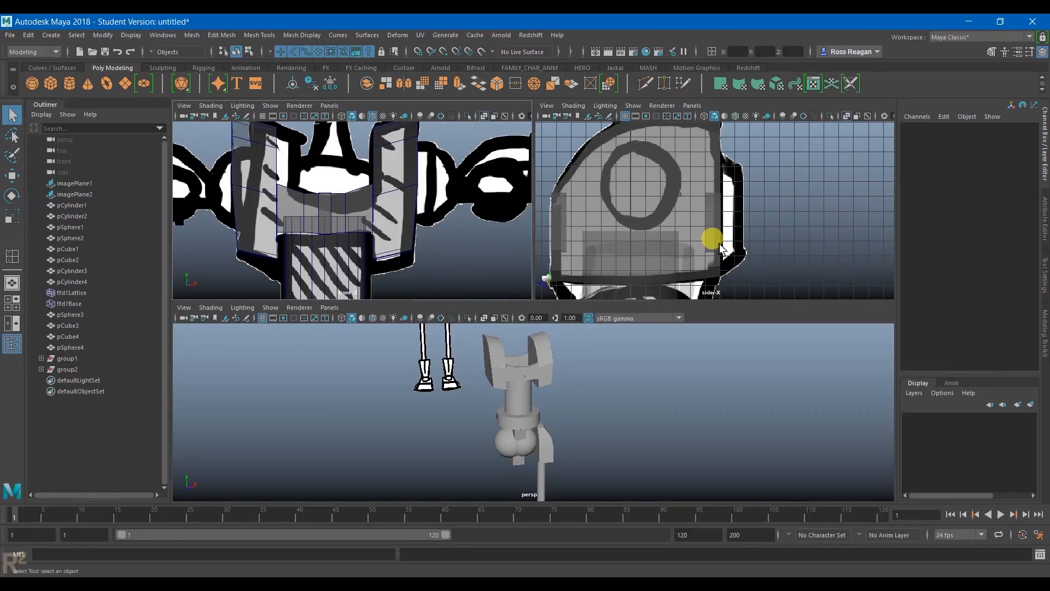
key(space)
scroll(595, 271, down, 3)
alt+drag(563, 327, 557, 398)
key(space)
key(space)
scroll(558, 395, up, 5)
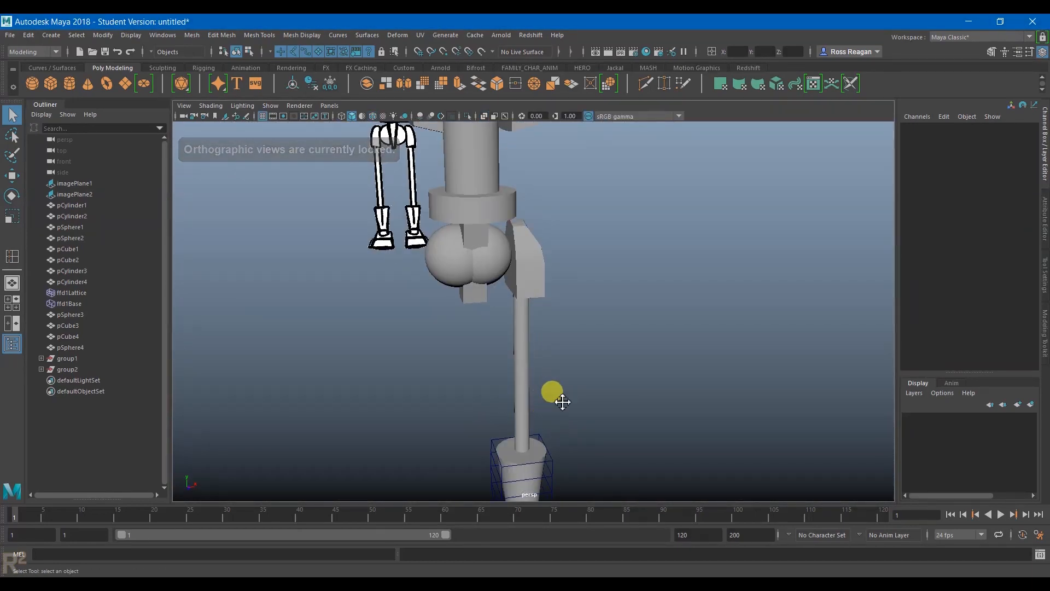
Delete the construction history of the lattice-deformed lower-leg cylinder.
click(547, 389)
click(28, 35)
mouse_move(107, 159)
click(196, 170)
Delete the duplicate hip sphere on the side without a leg.
scroll(495, 321, down, 5)
alt+drag(495, 320, 557, 283)
click(545, 243)
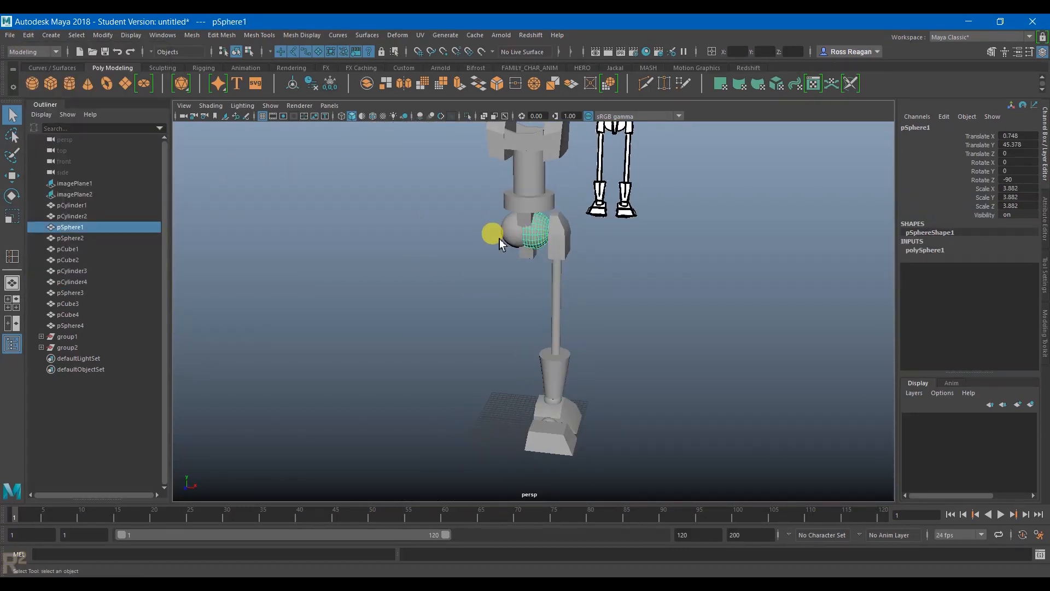
click(493, 239)
click(512, 225)
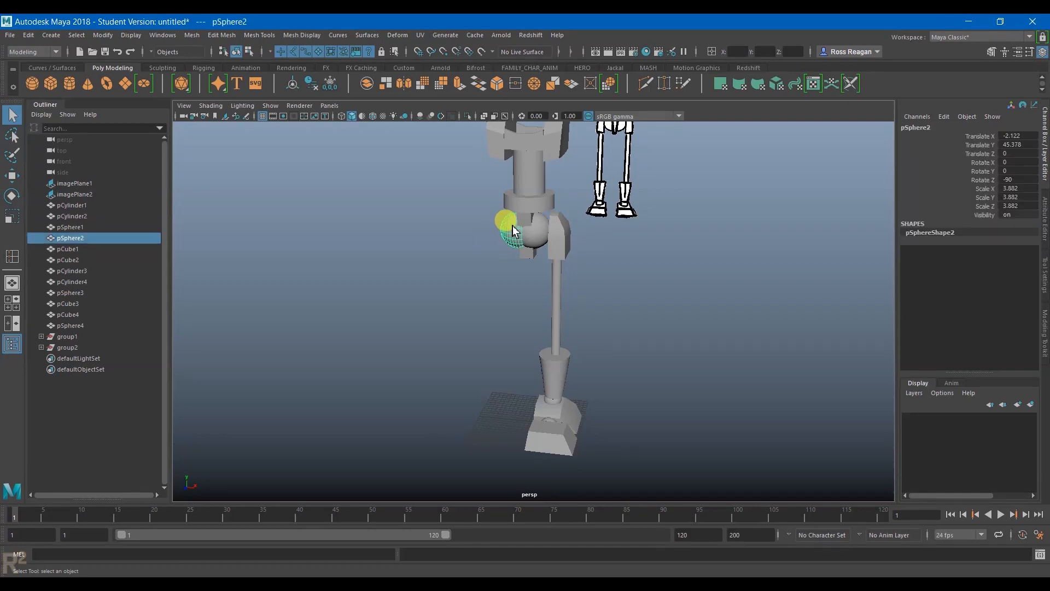
key(Delete)
Group the remaining hip sphere with the hip plate, leg, shin and foot pieces.
click(539, 234)
shift+click(553, 238)
shift+drag(500, 330, 693, 422)
key(ctrl+g)
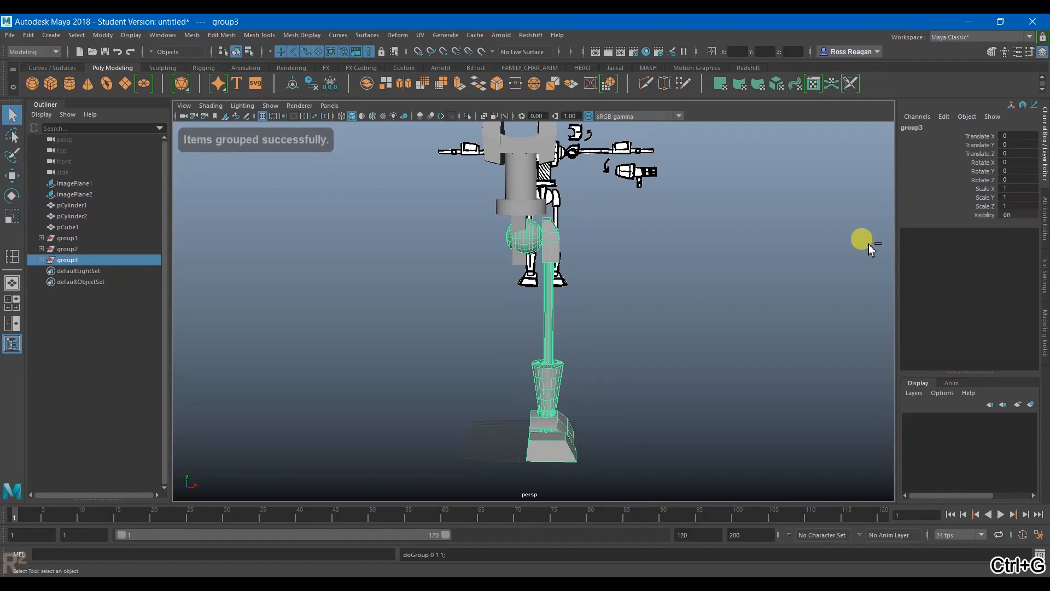
Duplicate the leg group and mirror the copy to the other side with a Scale X of -1.
alt+drag(771, 261, 760, 276)
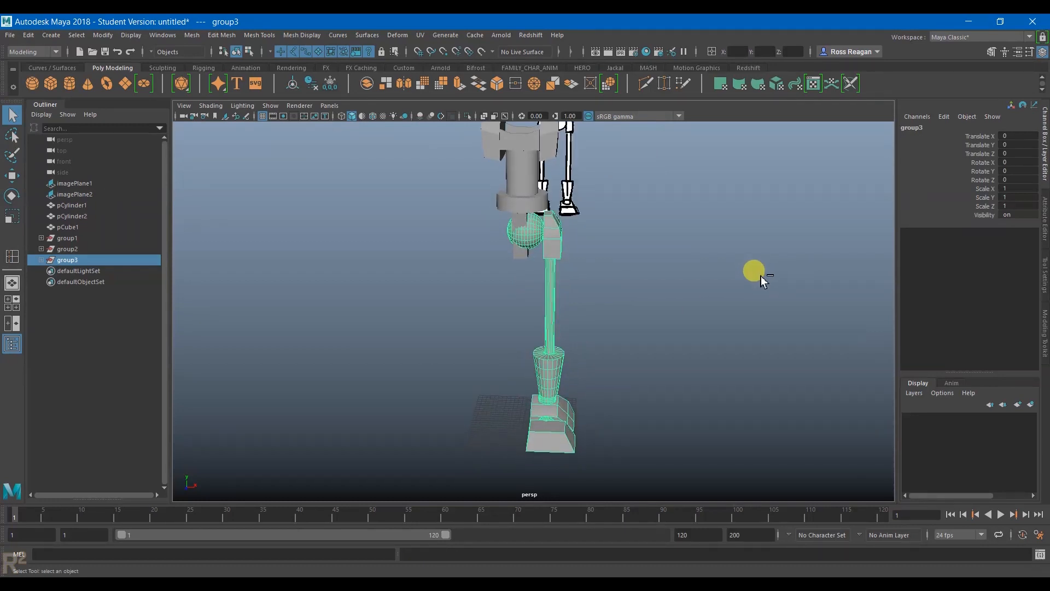
key(ctrl+d)
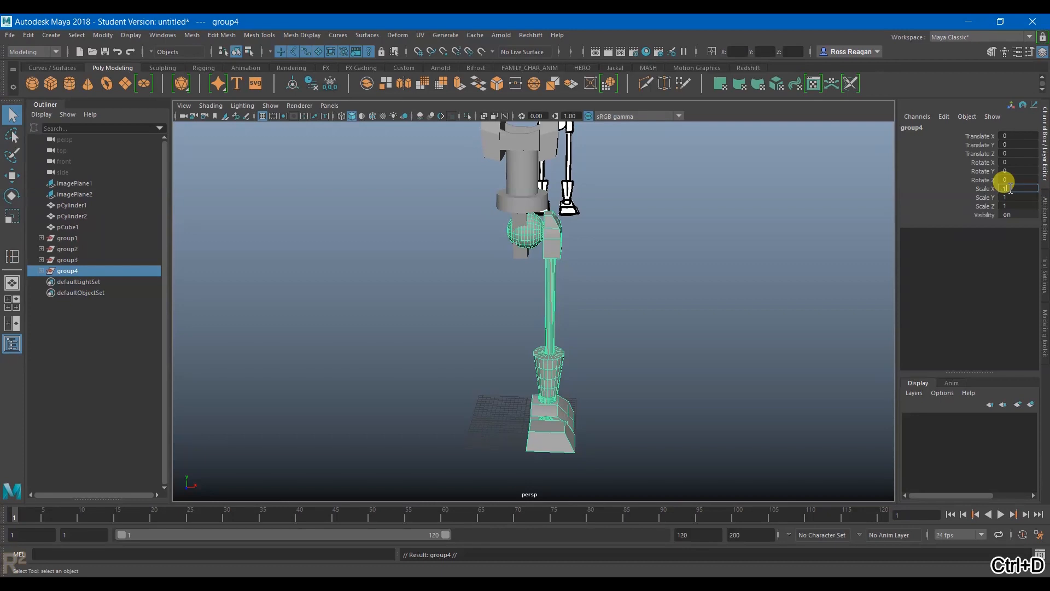
key(Return)
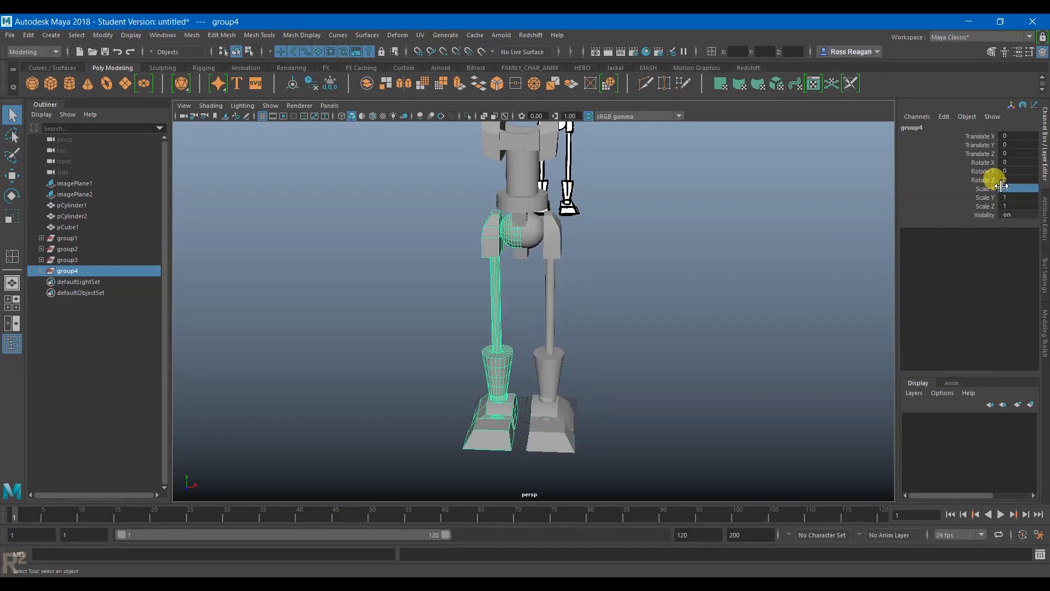
mouse_move(677, 350)
alt+mouse_down()
mouse_move(668, 324)
mouse_move(675, 340)
alt+mouse_up()
click(675, 340)
Examine the mirrored legs, hip plates and hip spheres against the front reference drawing.
alt+right_drag(672, 342, 604, 359)
alt+drag(604, 359, 436, 382)
key(space)
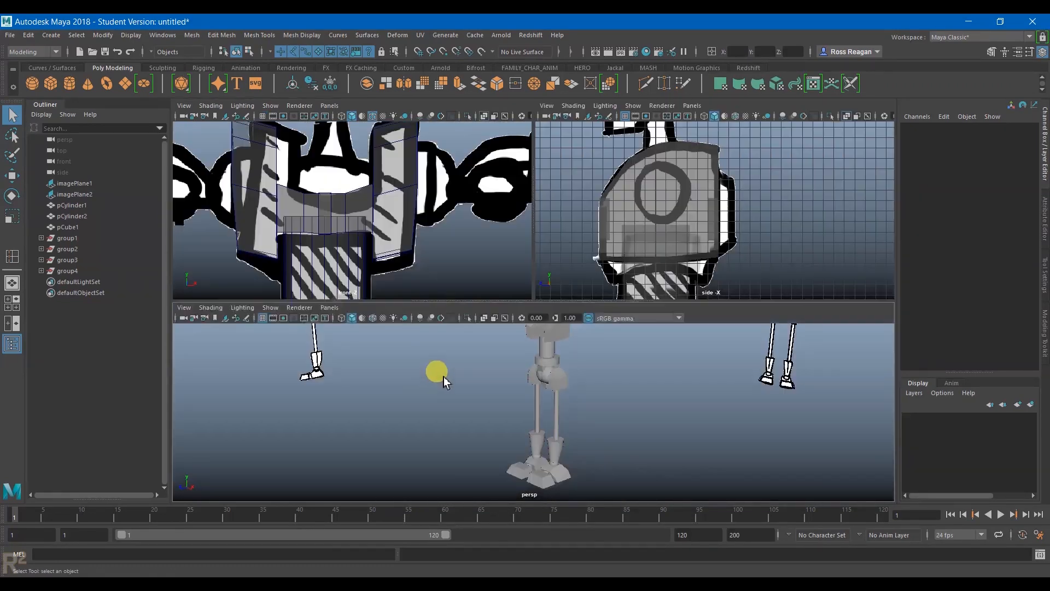
key(space)
alt+right_drag(465, 284, 427, 306)
alt+middle_drag(429, 372, 448, 112)
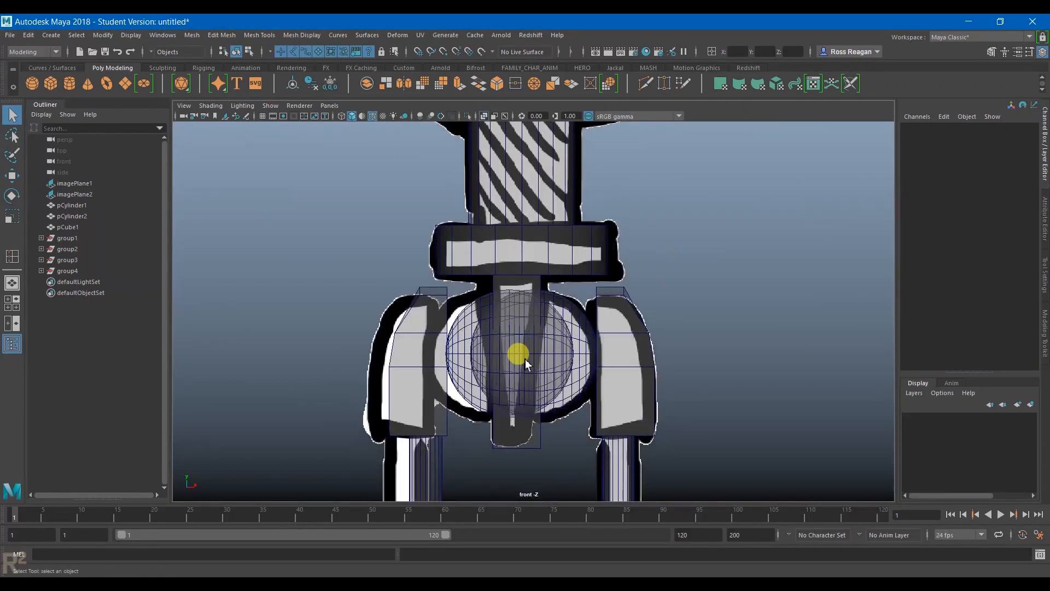
alt+middle_drag(516, 320, 517, 253)
alt+right_drag(506, 290, 536, 310)
alt+middle_drag(554, 310, 537, 331)
alt+right_drag(491, 299, 523, 310)
alt+middle_drag(510, 252, 508, 327)
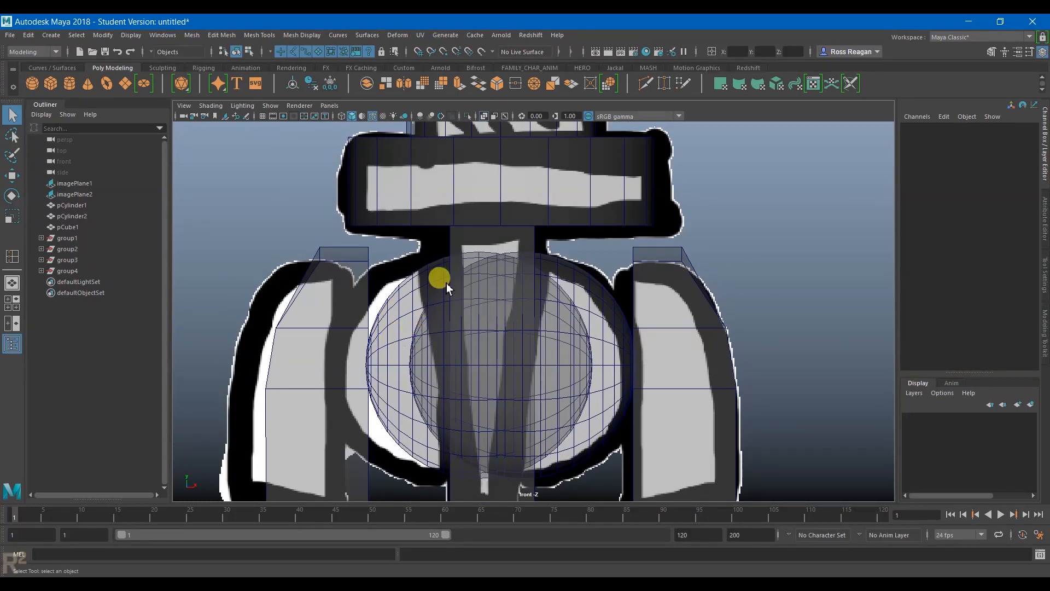
alt+middle_drag(504, 287, 536, 244)
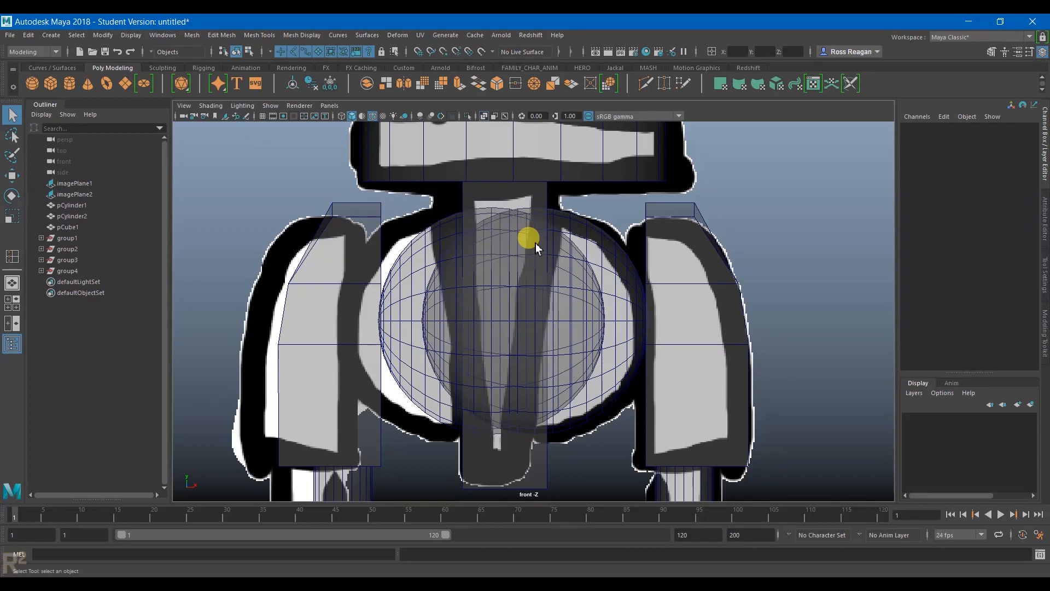
alt+right_drag(484, 327, 478, 400)
alt+middle_drag(478, 401, 473, 300)
alt+middle_drag(495, 208, 504, 475)
alt+middle_drag(493, 347, 478, 278)
alt+middle_drag(481, 330, 472, 291)
key(space)
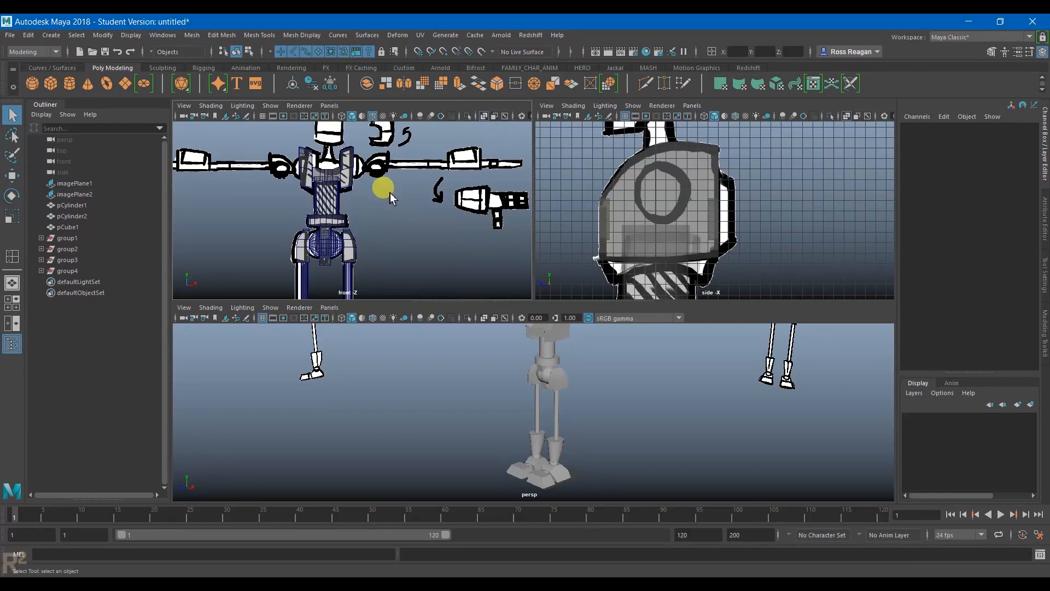
key(space)
Duplicate the hip sphere and place the copy between the chest plates at Translate X 0.535 and Translate Y 64.689.
alt+right_drag(523, 327, 741, 392)
alt+drag(742, 393, 544, 202)
click(552, 429)
key(ctrl+d)
key(w)
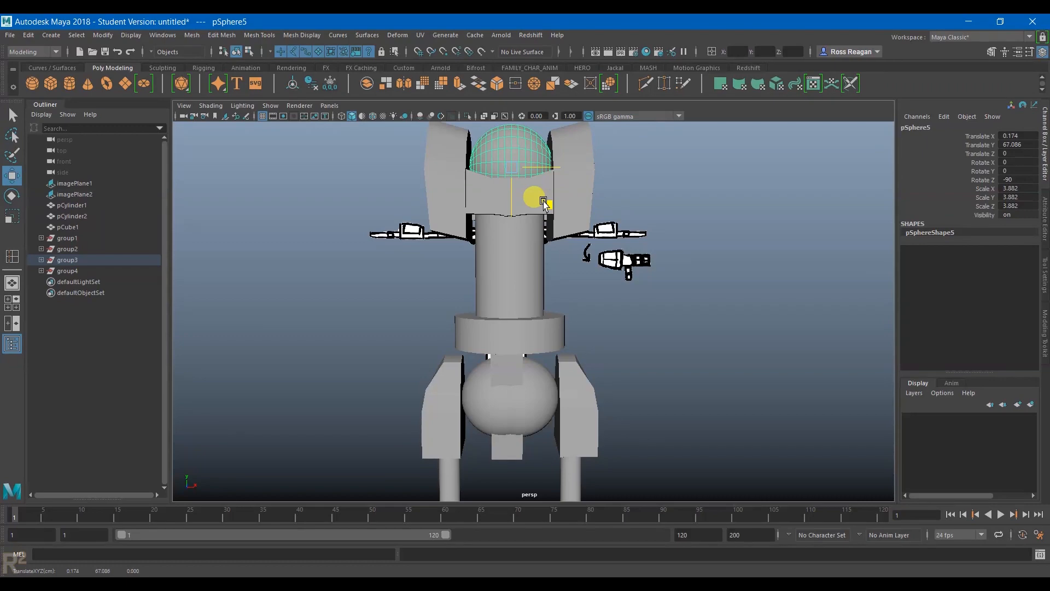
key(space)
scroll(470, 197, up, 5)
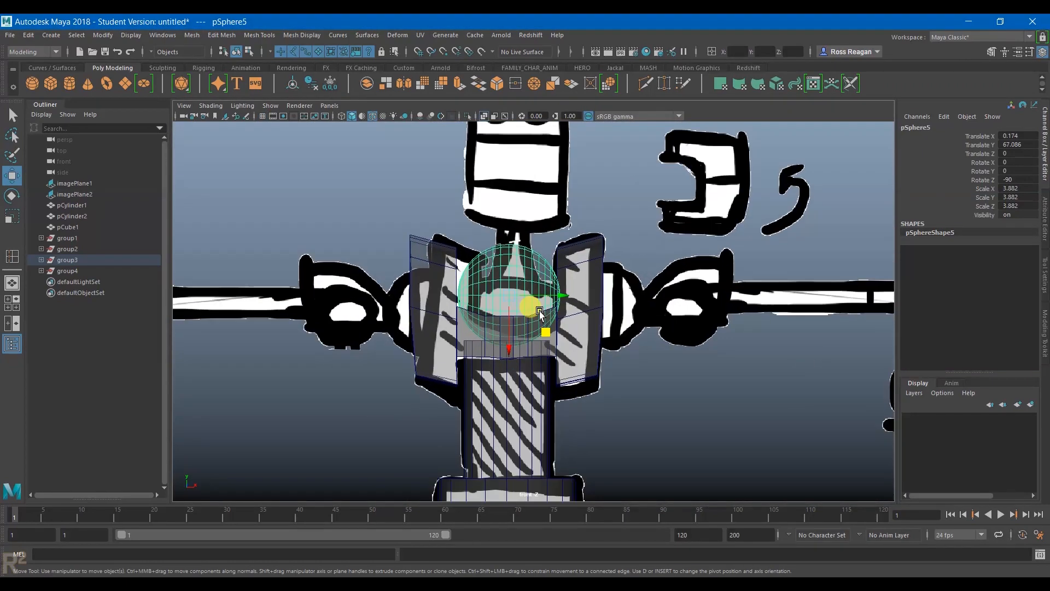
drag(492, 338, 500, 392)
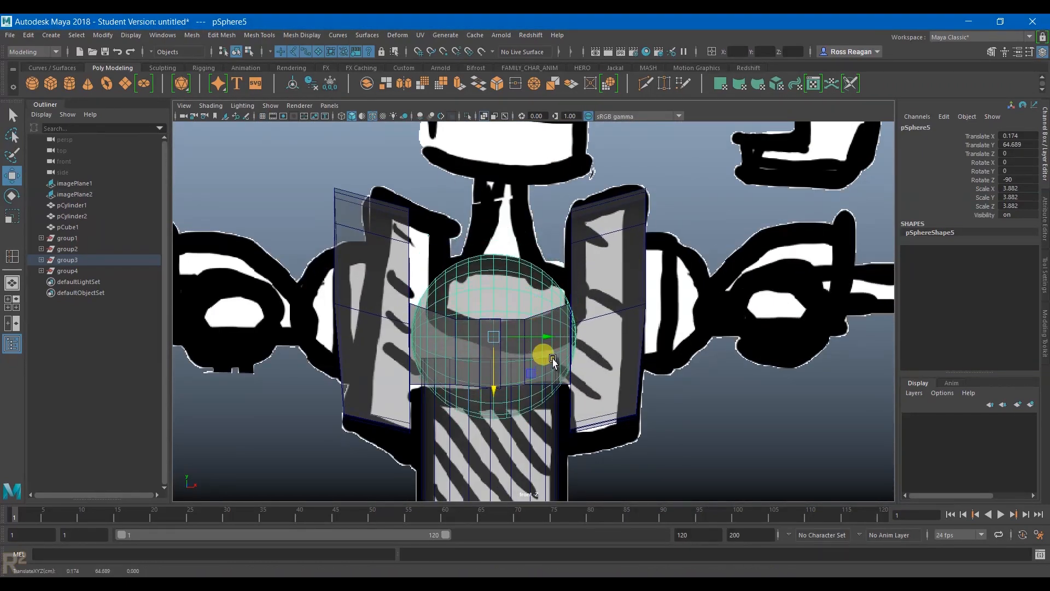
drag(546, 339, 556, 337)
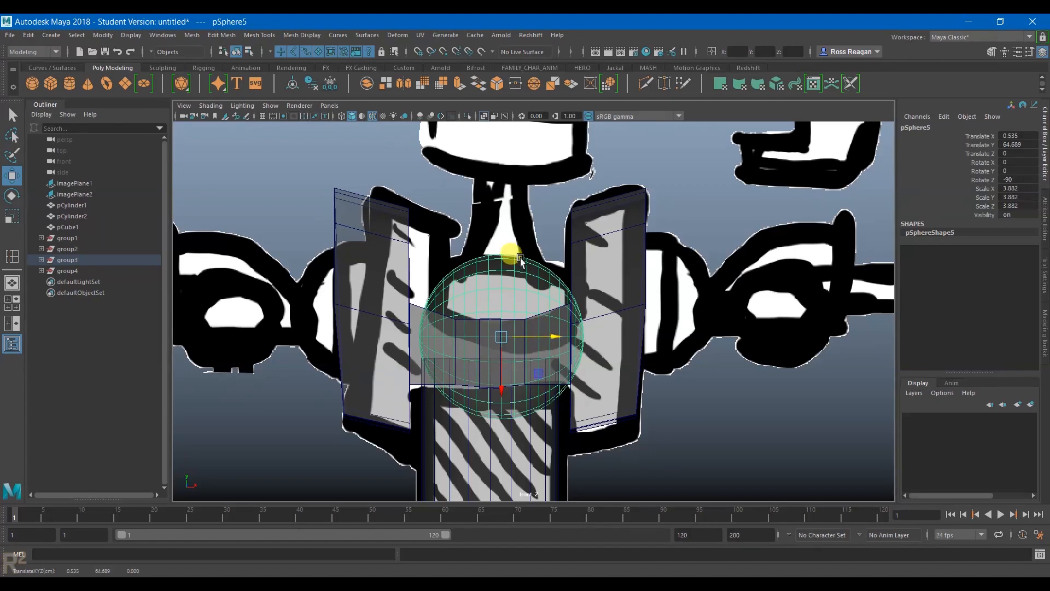
key(q)
Duplicate the torso cylinder and raise the copy above the chest sphere to serve as the neck.
scroll(480, 284, down, 4)
click(518, 448)
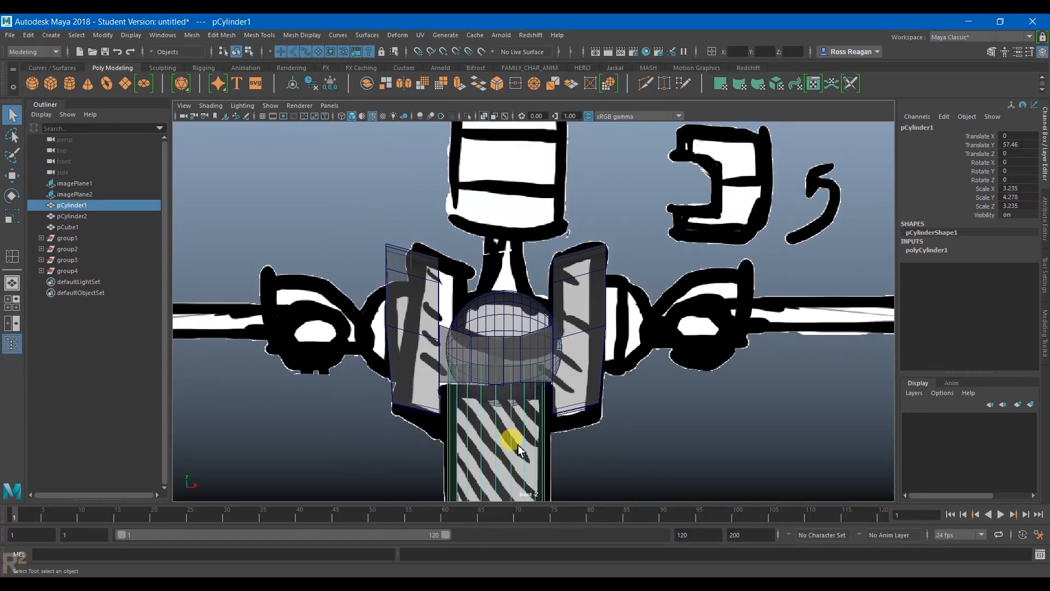
key(ctrl+d)
drag(485, 390, 495, 213)
Shorten the neck cylinder by lowering its top vertices to the underside of the head in the front reference.
right_drag(497, 219, 442, 221)
alt+middle_drag(437, 186, 431, 222)
drag(391, 204, 589, 139)
key(w)
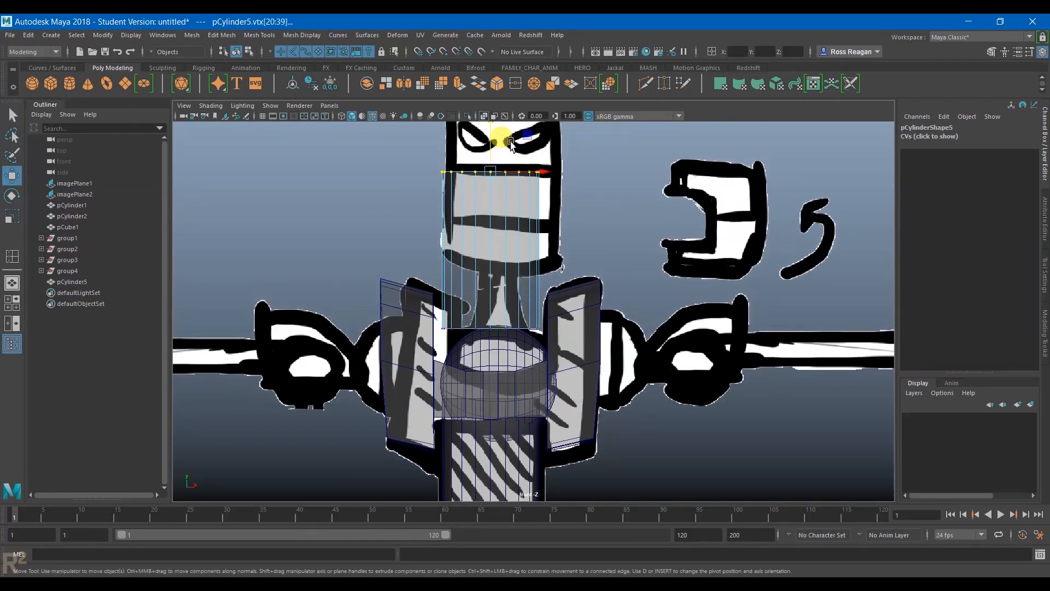
drag(489, 132, 491, 229)
Scale the neck cylinder's bottom ring of vertices inward to match the width of the reference neck's base.
drag(396, 306, 589, 365)
key(q)
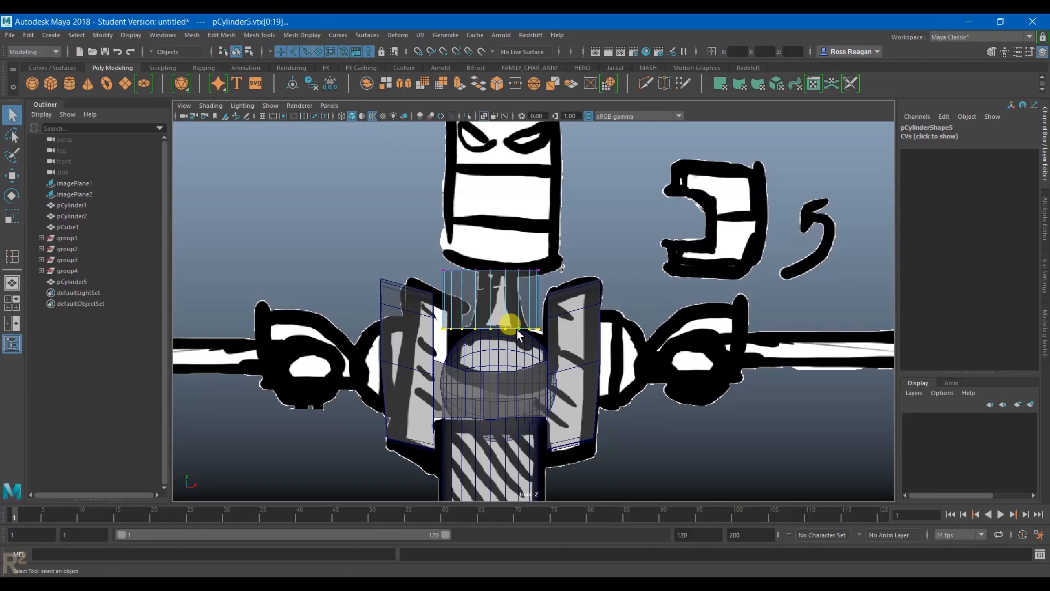
key(space)
key(space)
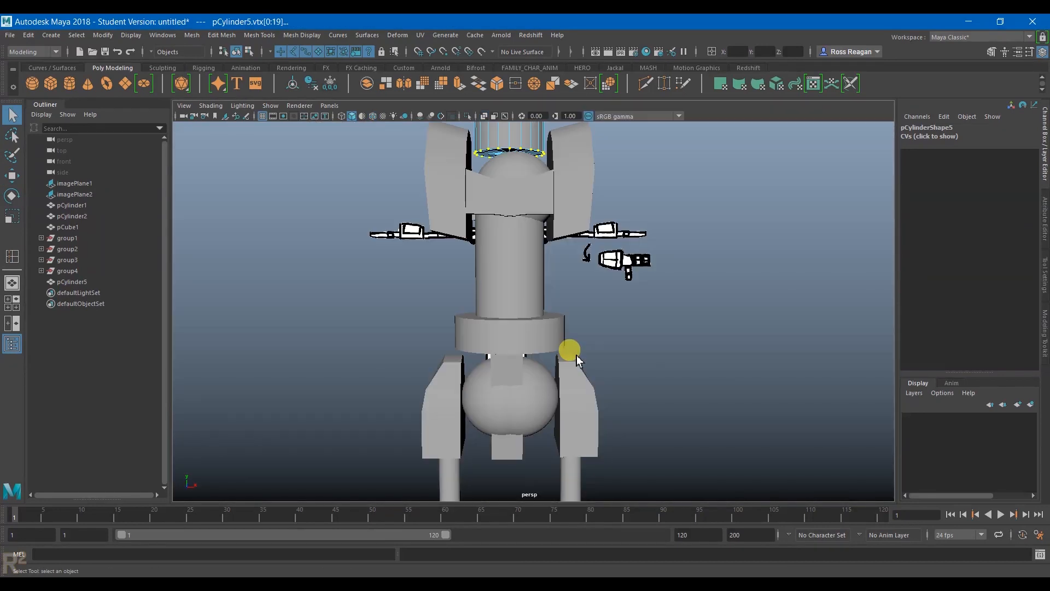
key(f)
scroll(569, 318, down, 10)
key(r)
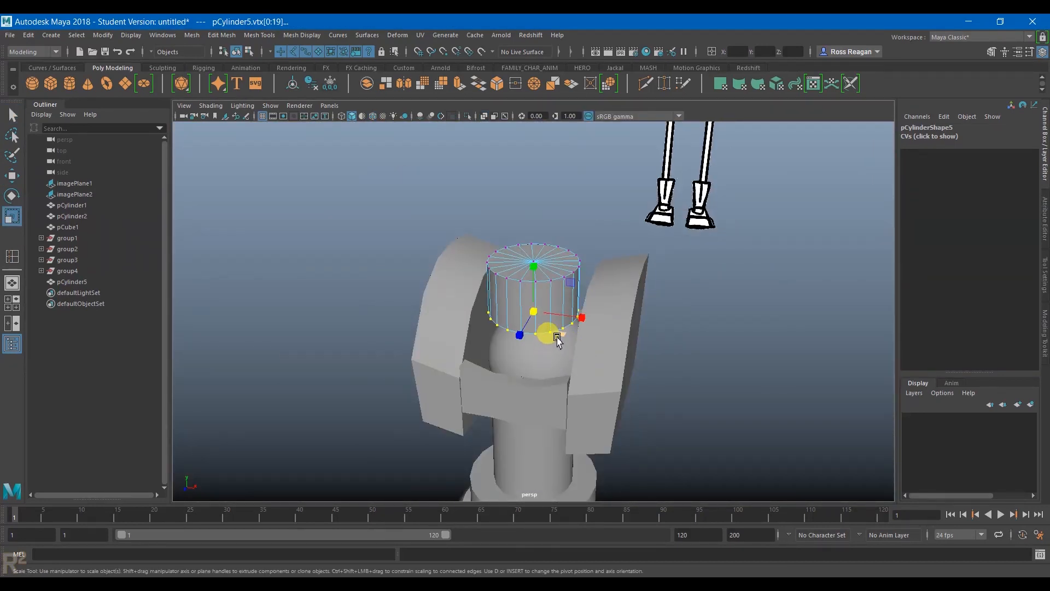
key(space)
mouse_move(563, 431)
mouse_down()
mouse_move(541, 432)
mouse_move(551, 433)
mouse_up()
Scale the neck's top ring of vertices to about 0.24 in X and Z, tapering it upward.
alt+drag(456, 330, 520, 362)
alt+drag(614, 361, 541, 377)
key(r)
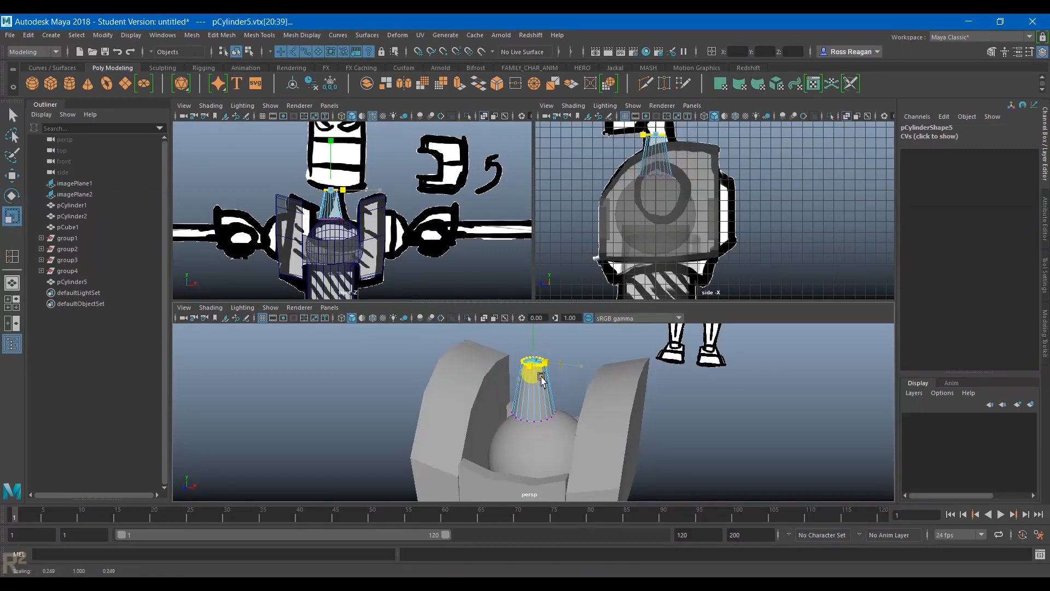
right_click(541, 387)
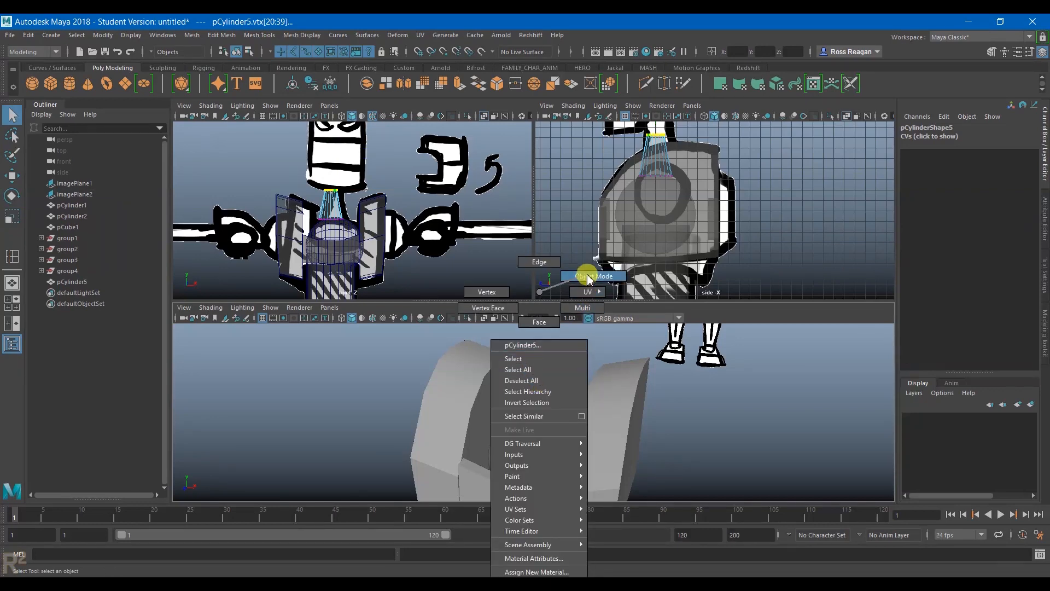
right_drag(588, 279, 590, 277)
Insert a horizontal edge loop around the middle of the tapered neck.
shift+right_drag(544, 382, 479, 314)
click(534, 389)
key(q)
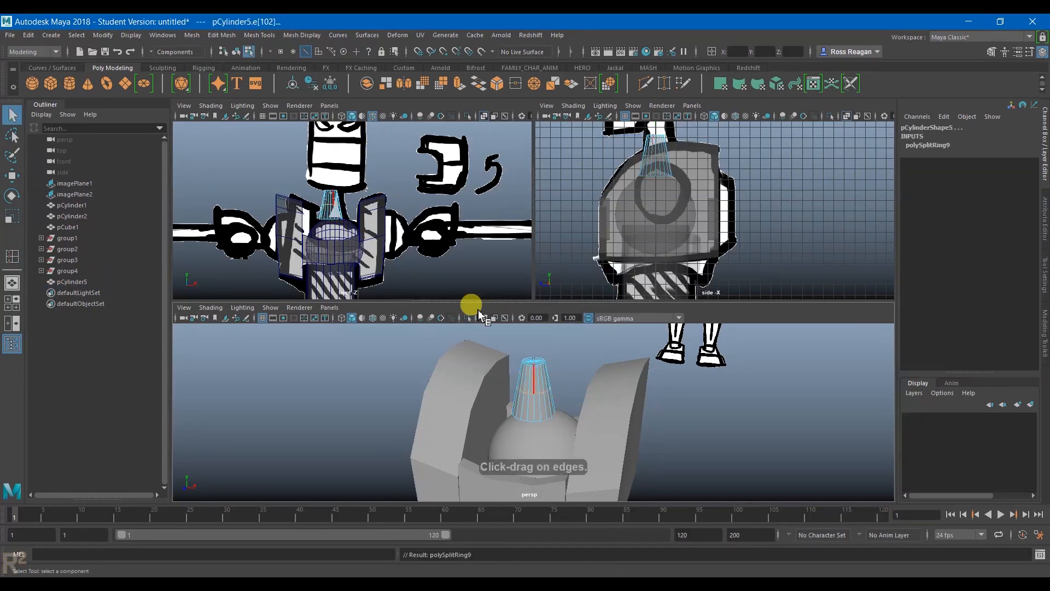
Scale the neck's middle edge loop inward so the profile flares toward the base like the reference.
scroll(331, 216, up, 7)
right_drag(286, 189, 290, 162)
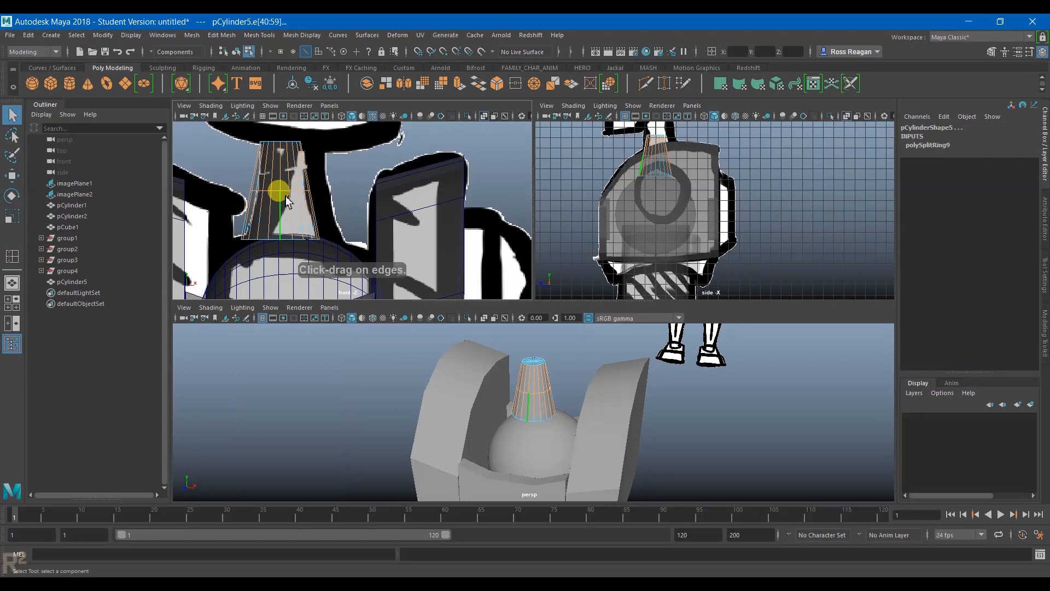
double_click(287, 189)
key(r)
drag(551, 401, 554, 406)
key(q)
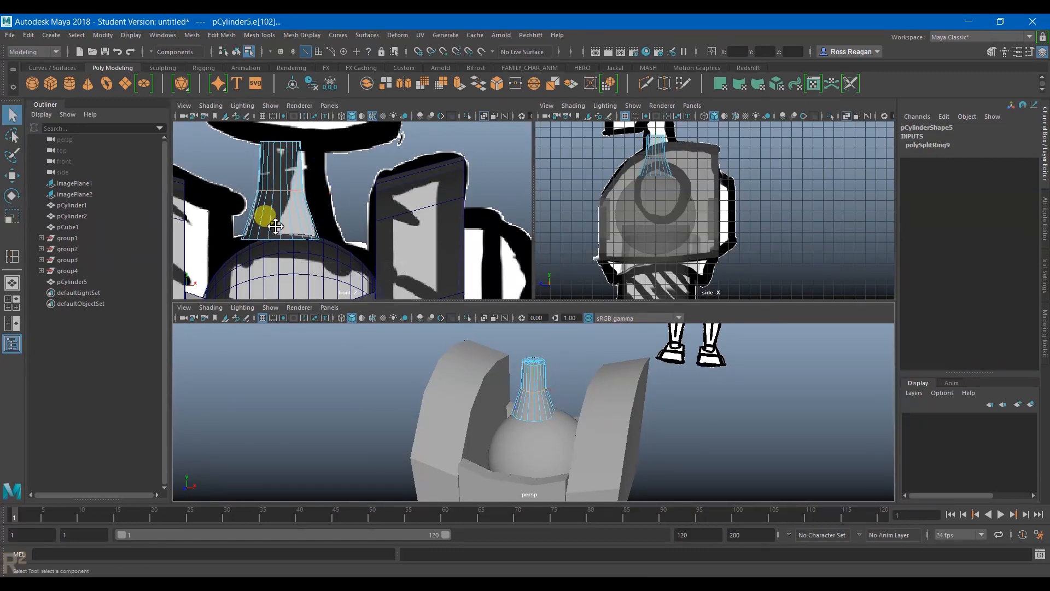
Return the neck to object mode and move it sideways to Translate X 0.535, centring it over the chest sphere.
alt+middle_drag(275, 226, 322, 218)
right_drag(334, 183, 371, 164)
key(w)
drag(383, 131, 340, 241)
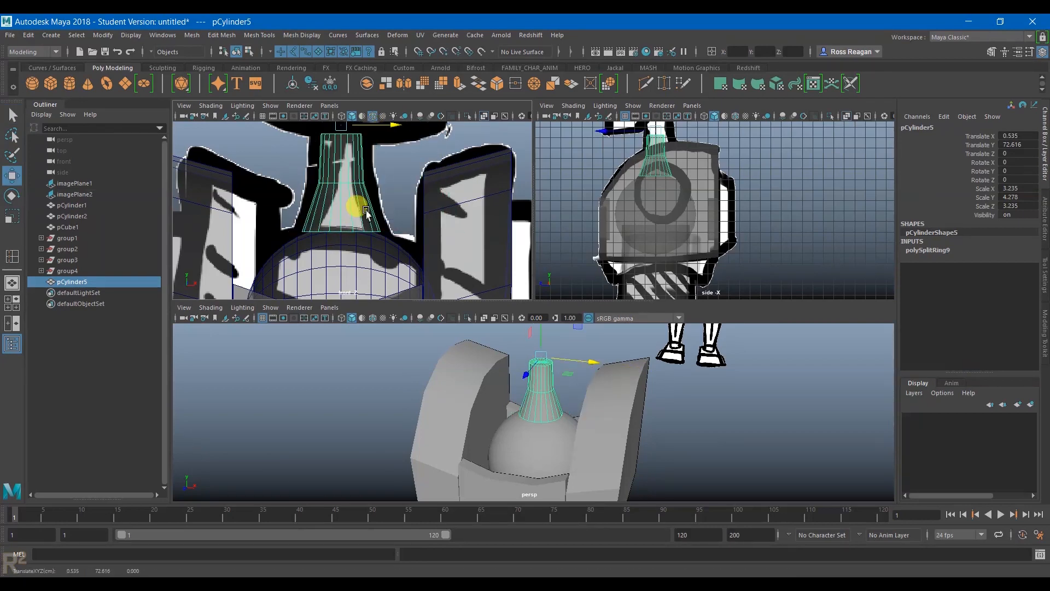
scroll(377, 235, down, 3)
key(q)
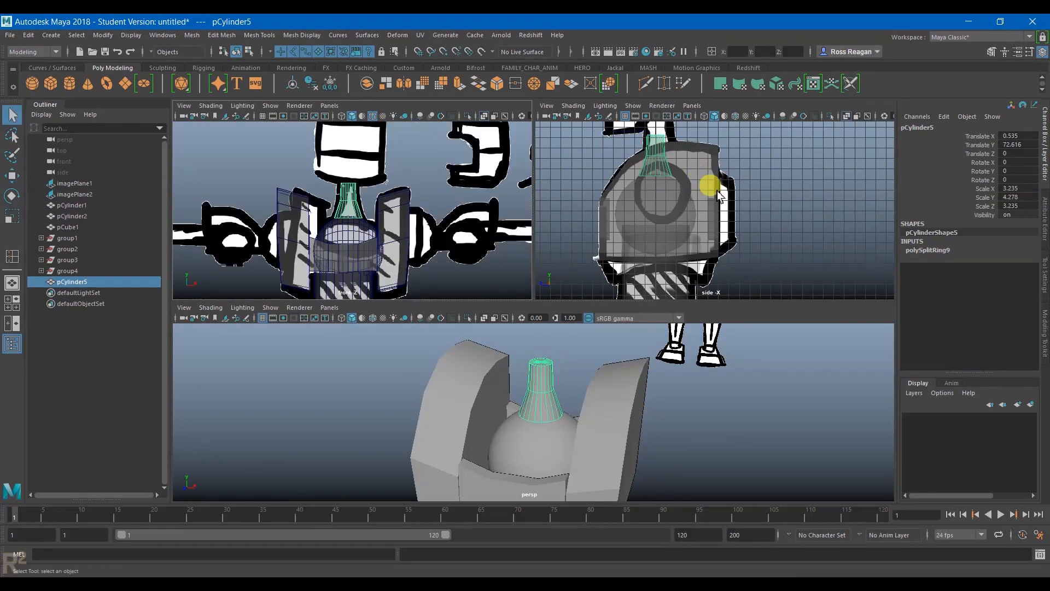
Compare the neck's height and width with the side and front reference drawings.
scroll(765, 212, down, 3)
alt+middle_drag(697, 192, 704, 218)
scroll(702, 214, up, 2)
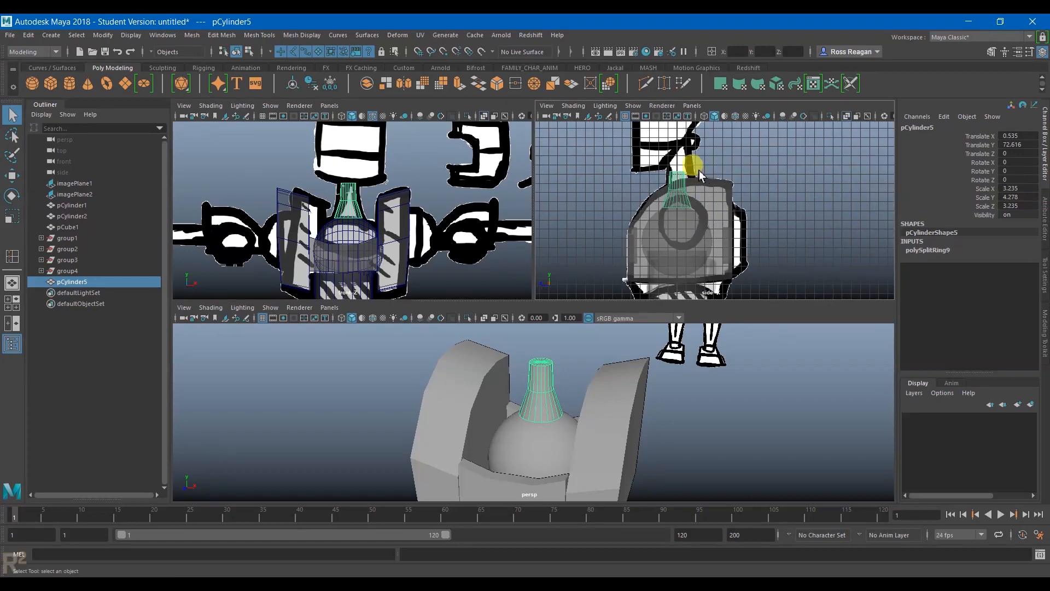
scroll(700, 175, up, 1)
key(space)
scroll(582, 234, up, 3)
click(583, 235)
click(524, 289)
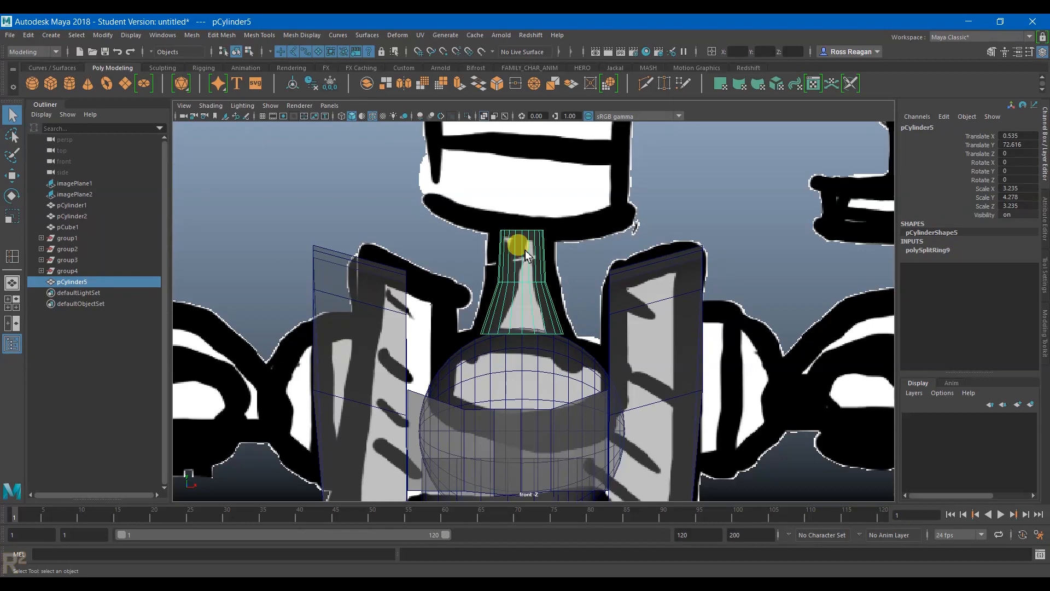
key(space)
alt+drag(471, 187, 457, 250)
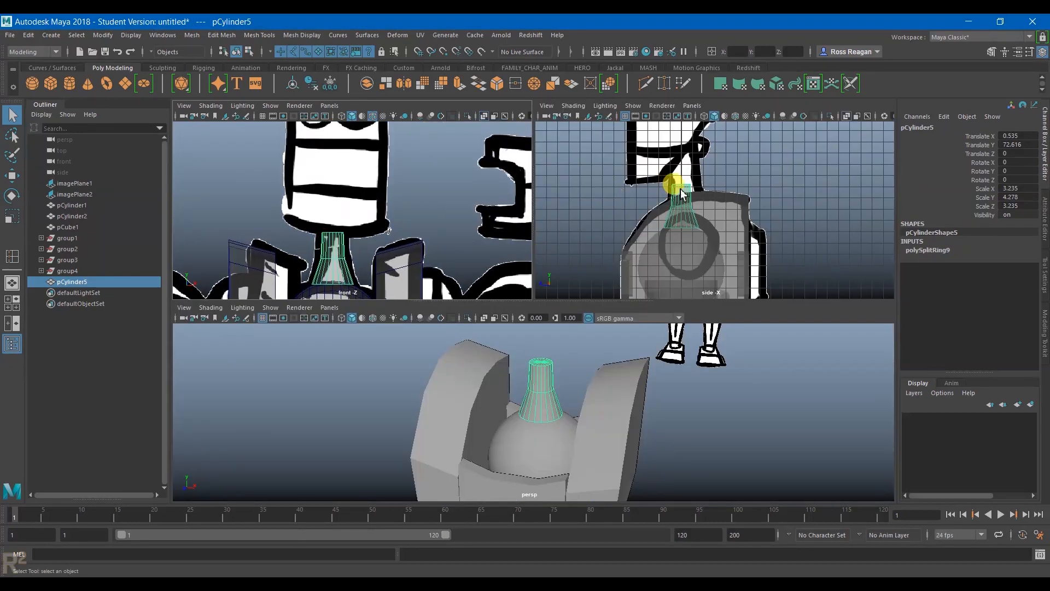
Raise the neck's top ring of vertices into the head, following the side reference.
right_click(671, 186)
scroll(671, 186, up, 4)
alt+drag(671, 187, 684, 243)
alt+middle_drag(695, 254, 735, 254)
scroll(705, 220, up, 3)
right_drag(685, 217, 637, 216)
drag(641, 193, 709, 136)
key(w)
scroll(706, 201, down, 4)
key(q)
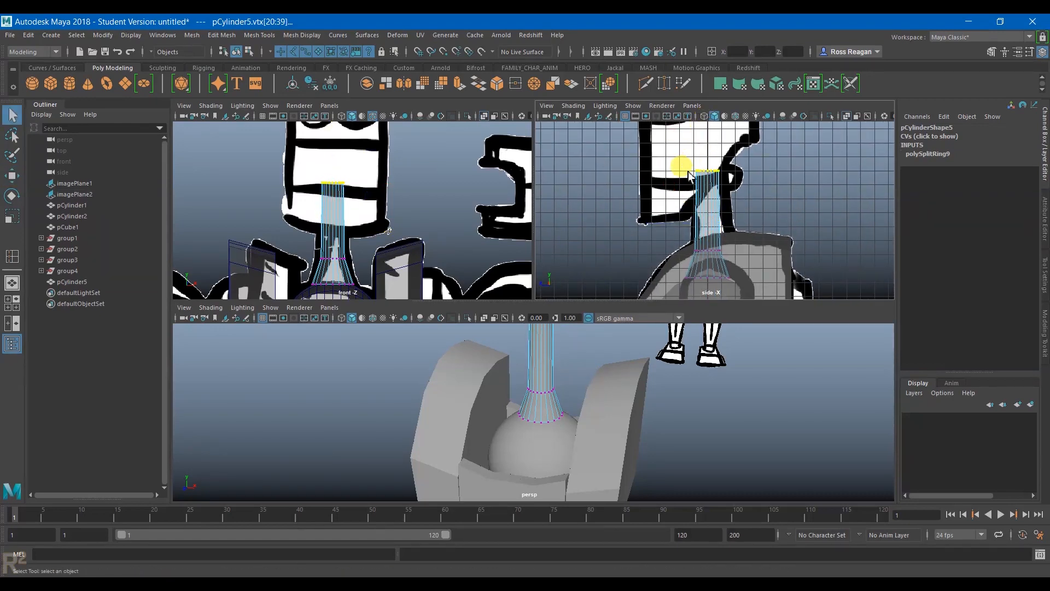
Insert another horizontal edge loop around the lengthened upper section of the neck.
scroll(688, 232, up, 3)
alt+middle_drag(692, 228, 704, 163)
mouse_move(710, 160)
right_down()
mouse_move(733, 144)
mouse_move(705, 164)
mouse_move(708, 151)
right_up()
click(708, 164)
Scale the vertex ring just above the neck's base outward in X and Z to widen the lower neck.
right_click(709, 182)
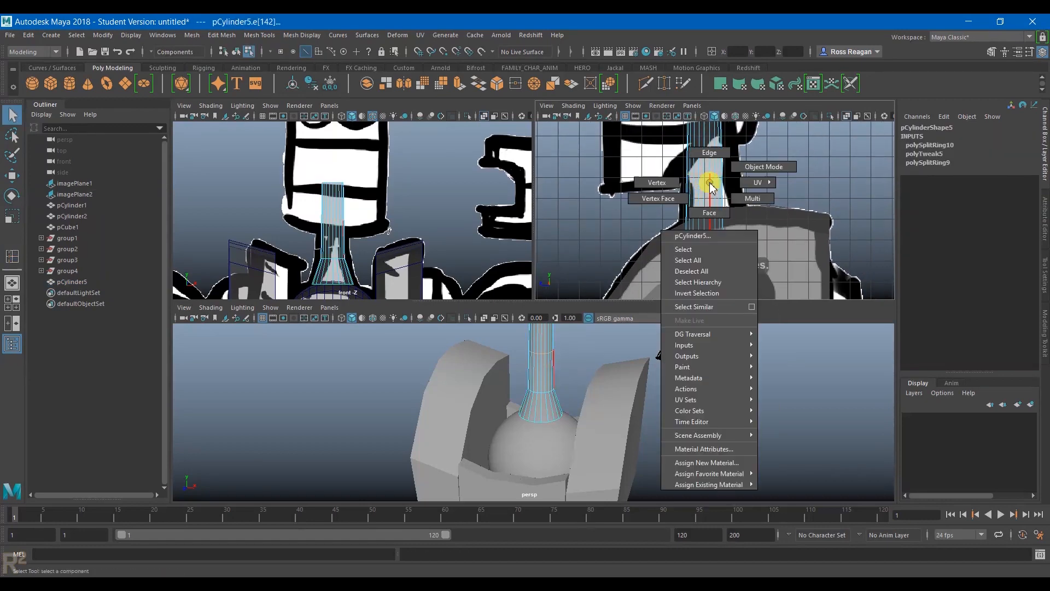
right_drag(681, 184, 677, 184)
click(704, 236)
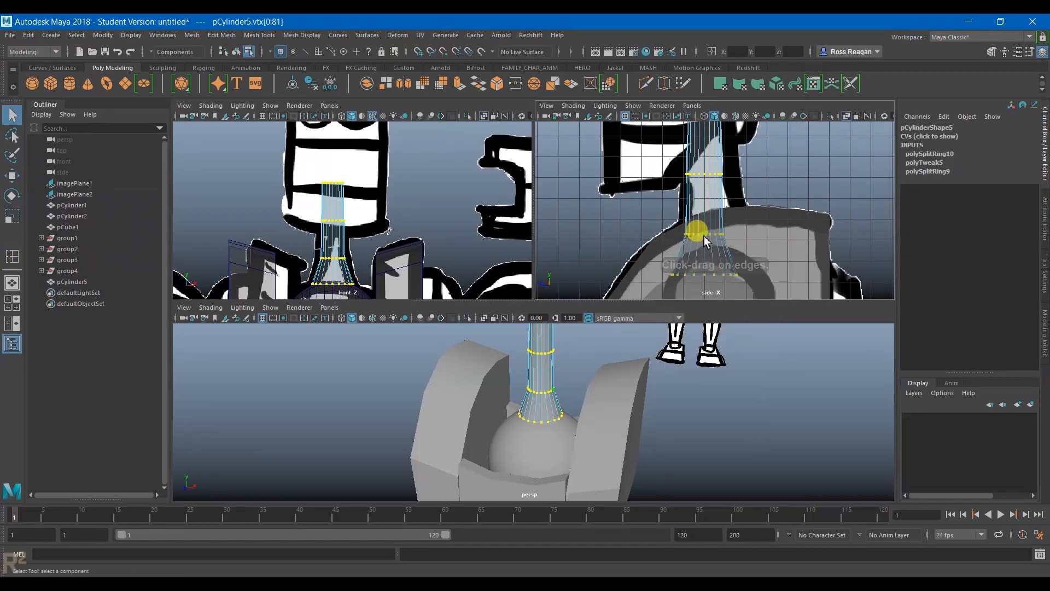
key(r)
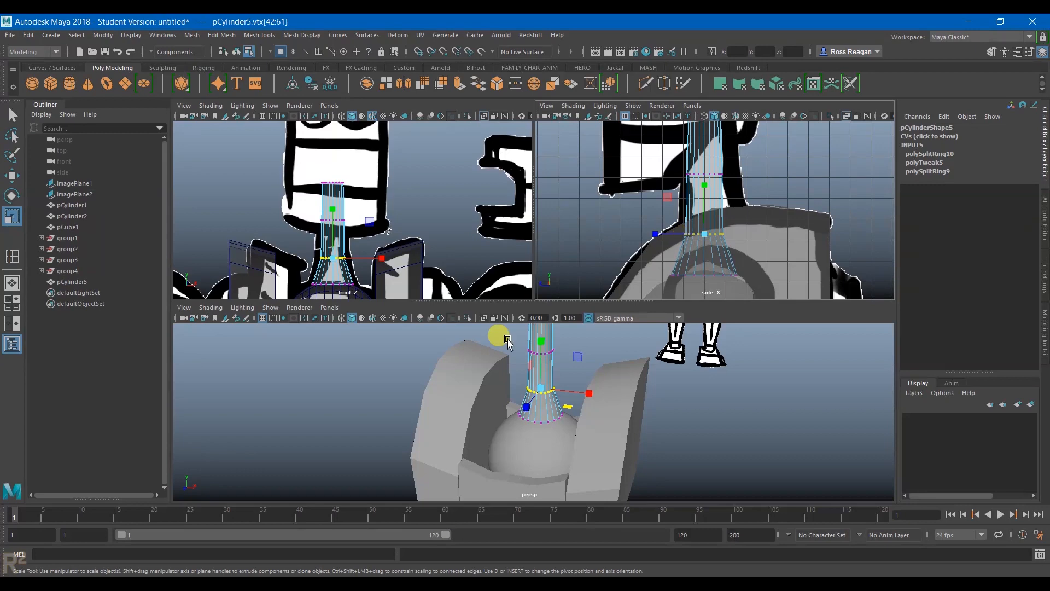
drag(565, 408, 573, 406)
key(q)
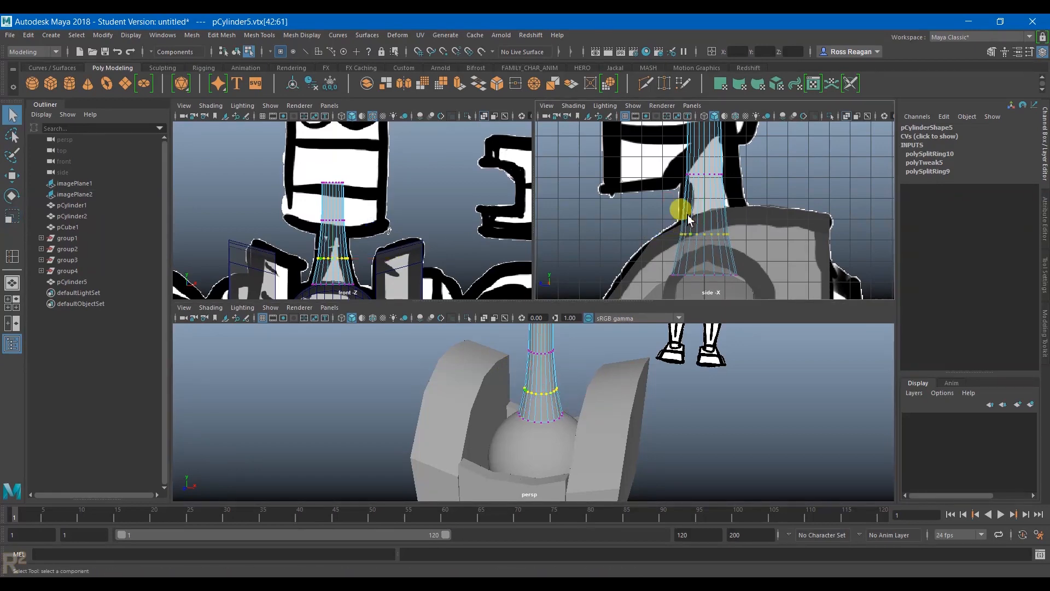
Compare the neck with the side reference and return it to object selection.
scroll(634, 203, down, 3)
scroll(635, 204, down, 2)
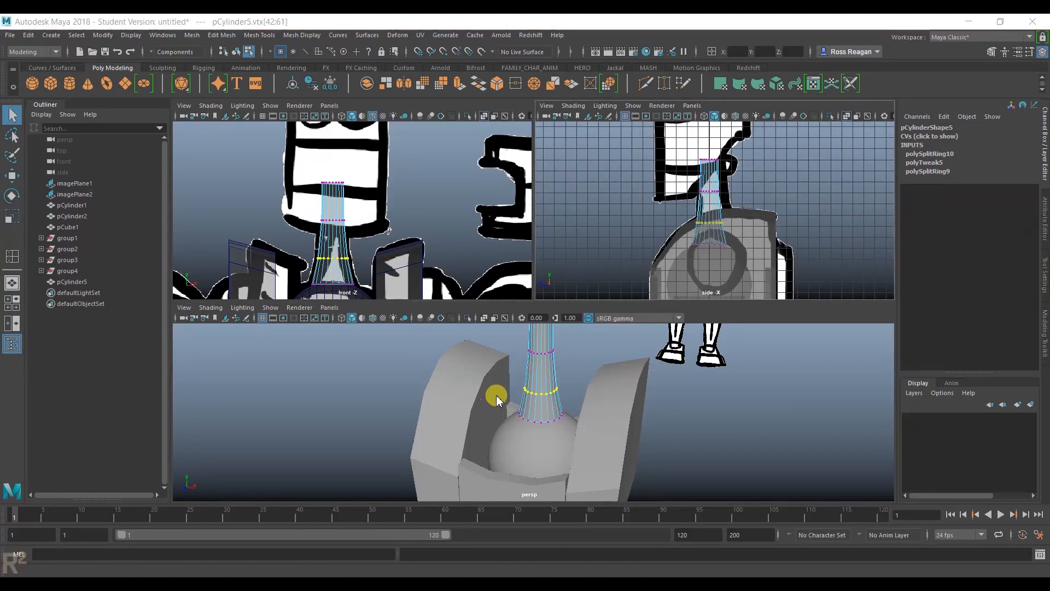
key(space)
scroll(517, 257, down, 2)
right_drag(535, 229, 584, 212)
click(611, 261)
Examine the neck and chest sphere in perspective and against the front reference drawing.
scroll(617, 273, down, 3)
alt+drag(617, 273, 539, 389)
click(697, 360)
scroll(730, 382, down, 3)
scroll(539, 390, up, 1)
alt+right_drag(538, 390, 773, 414)
click(546, 272)
key(w)
drag(548, 228, 608, 284)
click(593, 188)
key(space)
key(space)
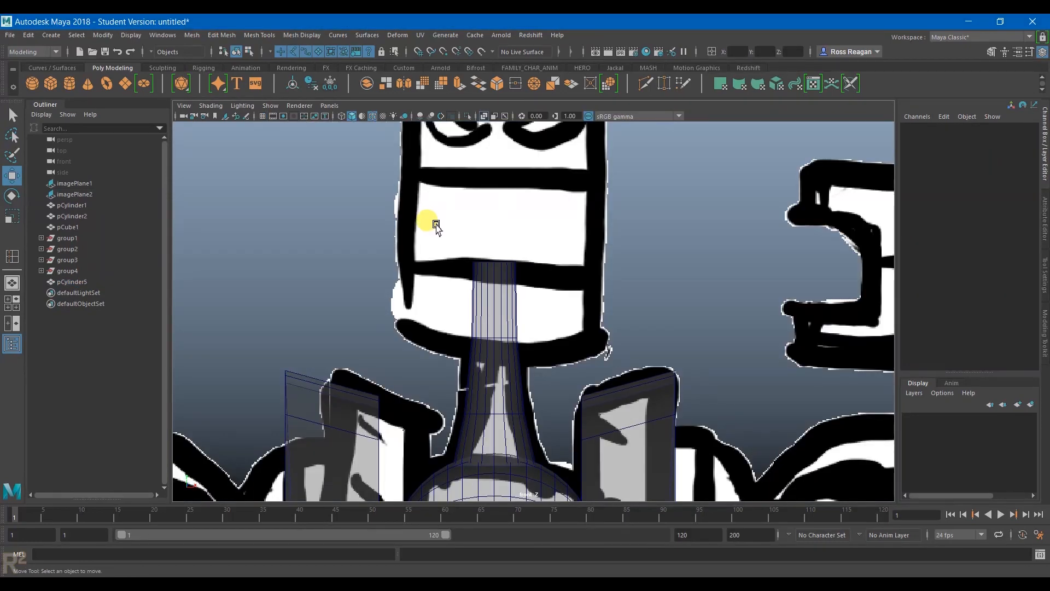
Duplicate the torso cylinder and raise the copy over the head drawing, to Translate Y 76.841.
scroll(469, 317, down, 5)
click(484, 414)
key(ctrl+d)
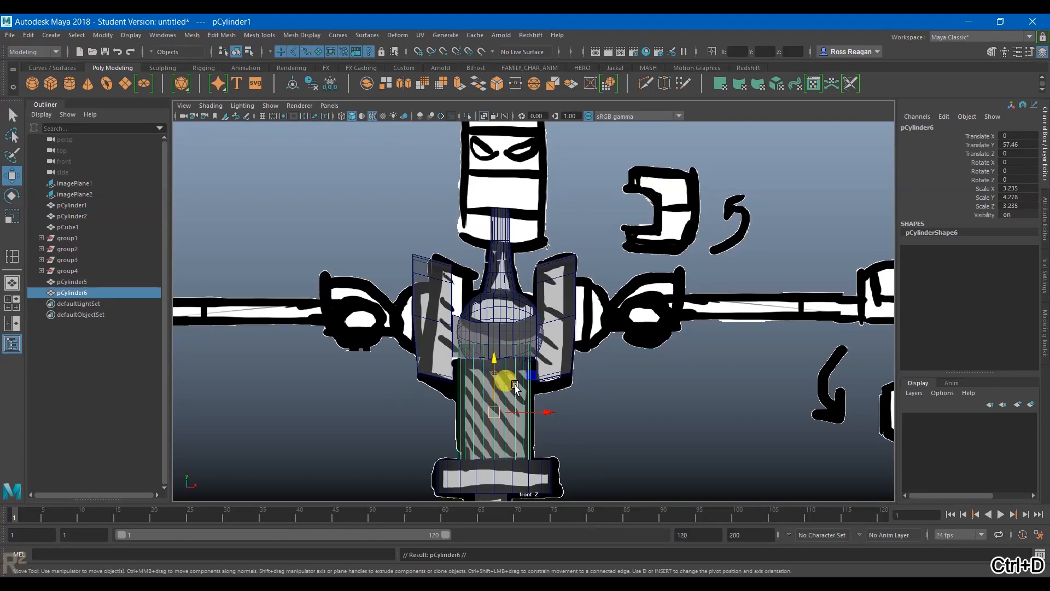
drag(493, 358, 502, 135)
alt+middle_drag(518, 184, 534, 263)
scroll(534, 263, up, 2)
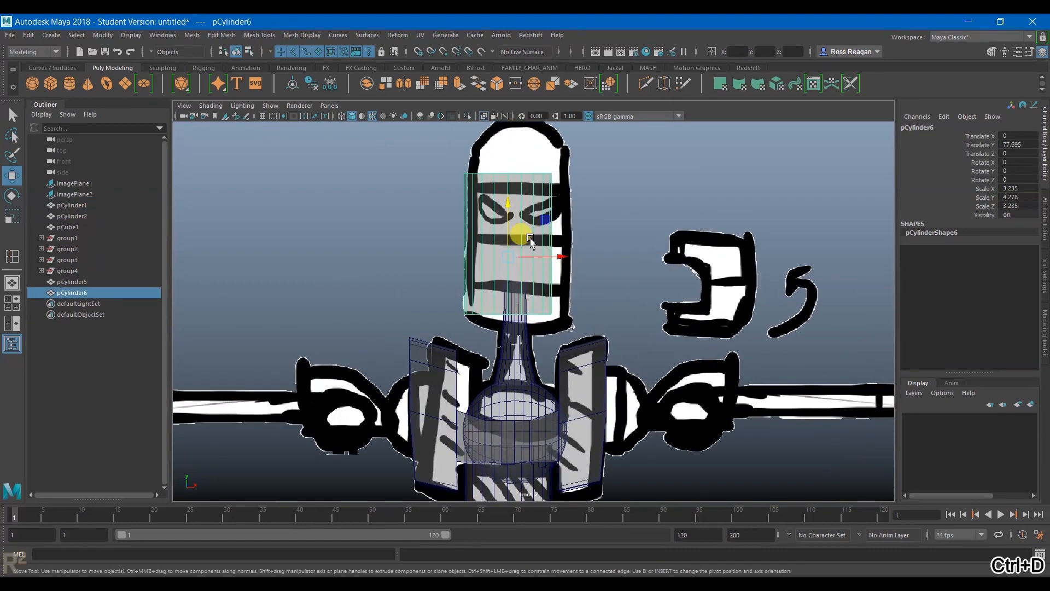
drag(507, 195, 508, 211)
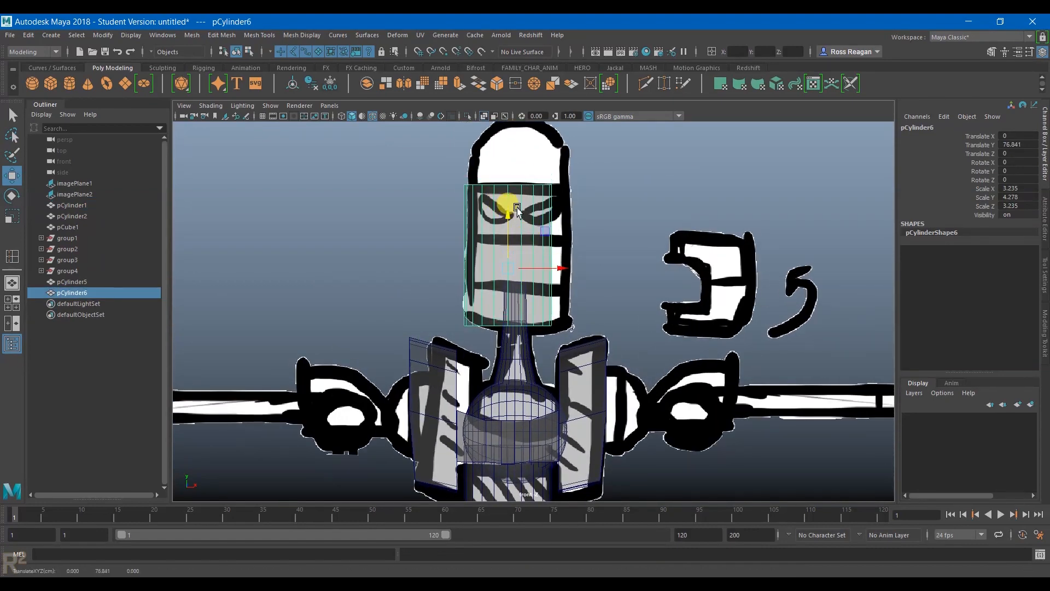
Raise the head cylinder's top ring of vertices above the forehead band in the front reference.
alt+middle_drag(516, 208, 506, 223)
key(q)
right_drag(504, 224, 428, 211)
drag(411, 174, 651, 240)
key(w)
drag(498, 167, 497, 135)
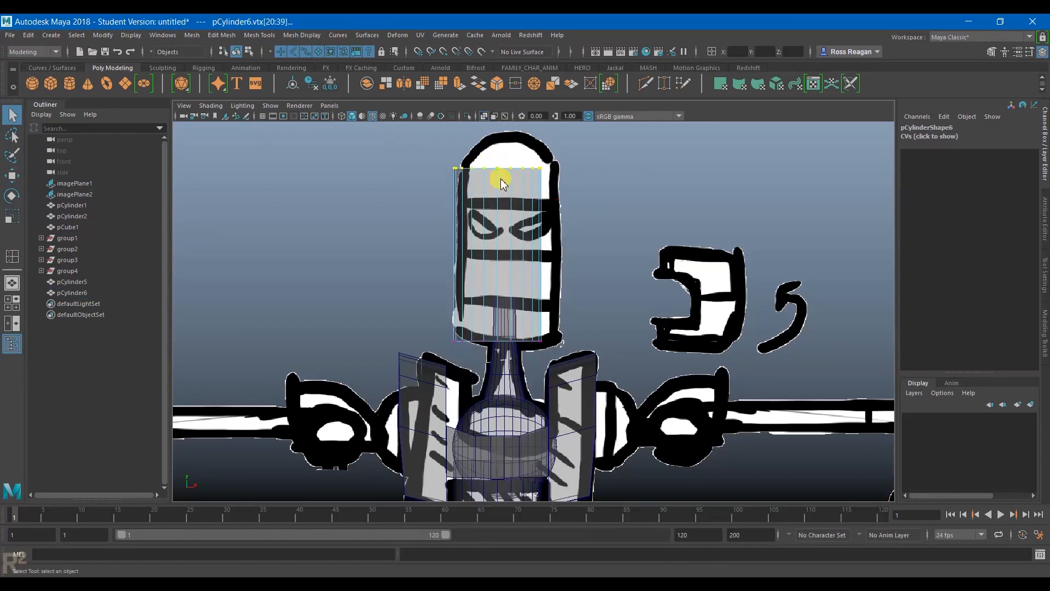
right_drag(502, 181, 533, 171)
Duplicate the chest sphere and raise the copy to the top of the head, to Translate Y 83.566.
click(497, 414)
key(ctrl+d)
key(w)
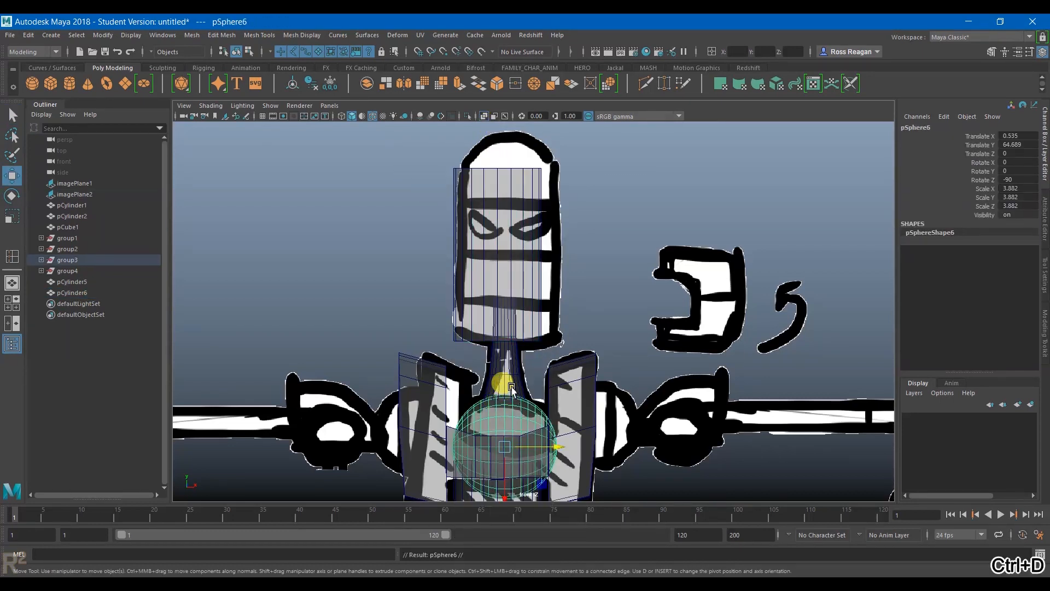
drag(502, 477, 570, 155)
Rotate the head sphere upright to Rotate Z 0, using the side view to check it.
key(e)
alt+drag(707, 228, 665, 225)
key(space)
key(space)
scroll(569, 273, down, 7)
alt+middle_drag(569, 305, 579, 362)
scroll(543, 237, up, 4)
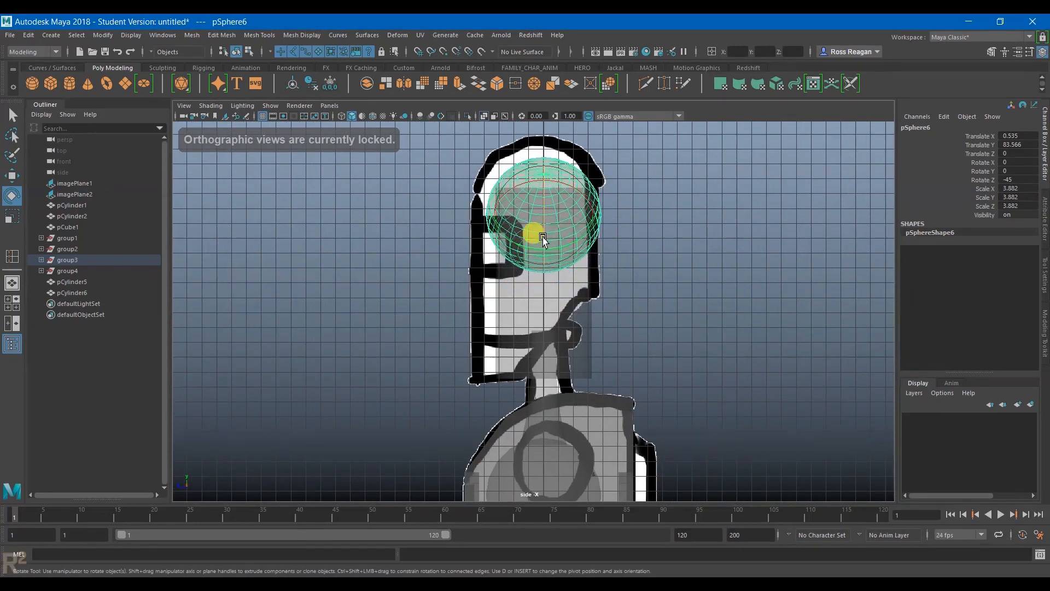
drag(545, 233, 547, 194)
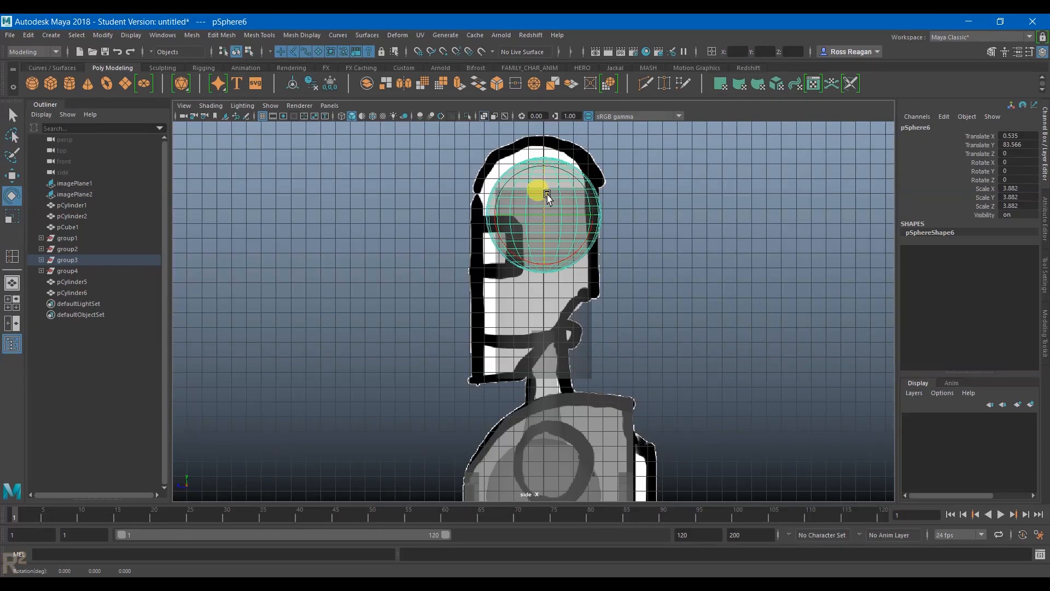
Raise the head sphere to Translate Y 85.444 in the front view.
key(space)
key(space)
scroll(476, 320, up, 4)
scroll(476, 317, up, 2)
alt+middle_drag(487, 318, 479, 369)
key(q)
key(w)
drag(526, 242, 528, 187)
alt+middle_drag(529, 187, 520, 180)
Create a polygon cone and move it to the empty area beside the robot.
click(51, 35)
mouse_move(60, 74)
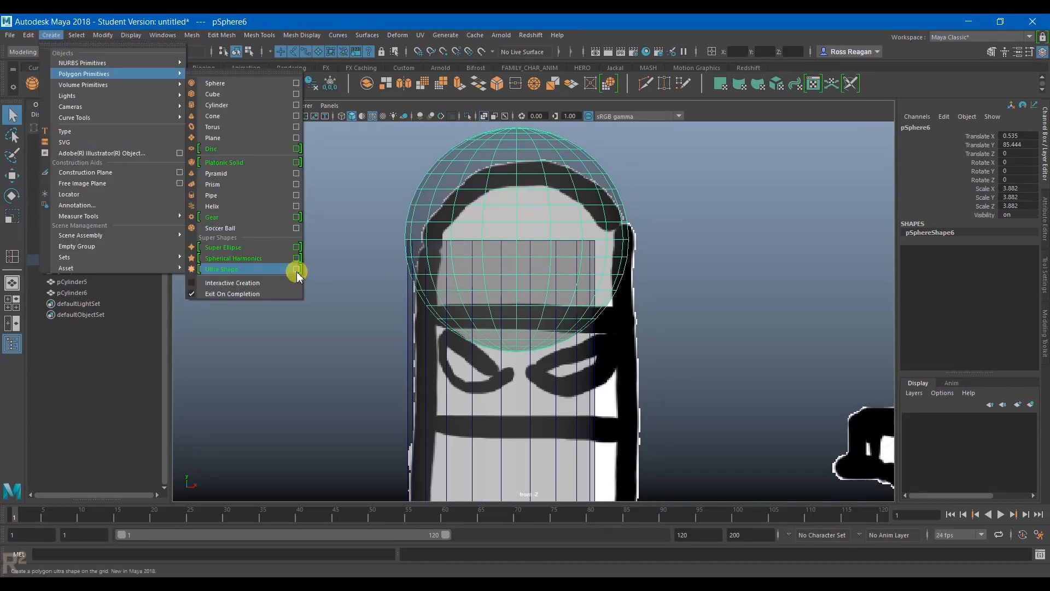
click(392, 222)
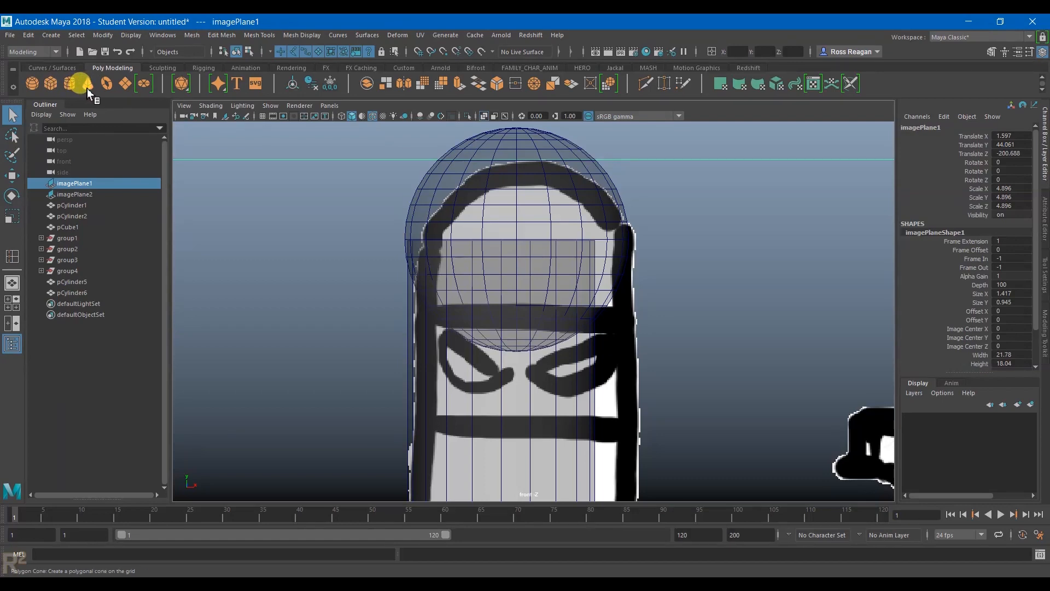
click(87, 88)
scroll(359, 328, down, 6)
key(w)
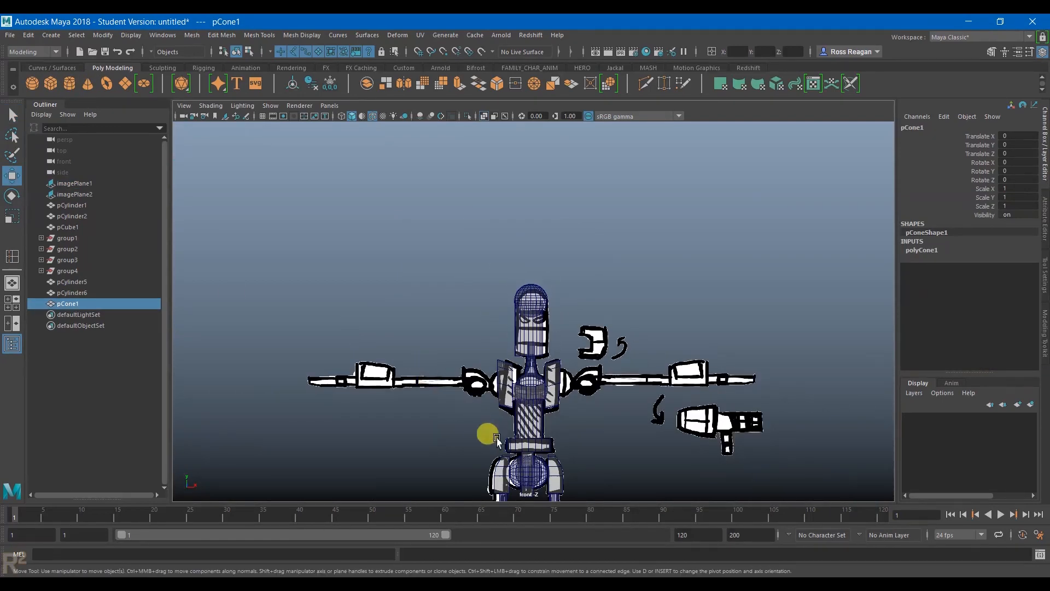
alt+middle_drag(497, 439, 525, 339)
drag(560, 405, 639, 327)
alt+right_drag(639, 328, 711, 387)
alt+middle_drag(711, 388, 578, 288)
alt+right_drag(579, 288, 722, 375)
alt+middle_drag(722, 374, 555, 220)
scroll(555, 220, up, 2)
key(q)
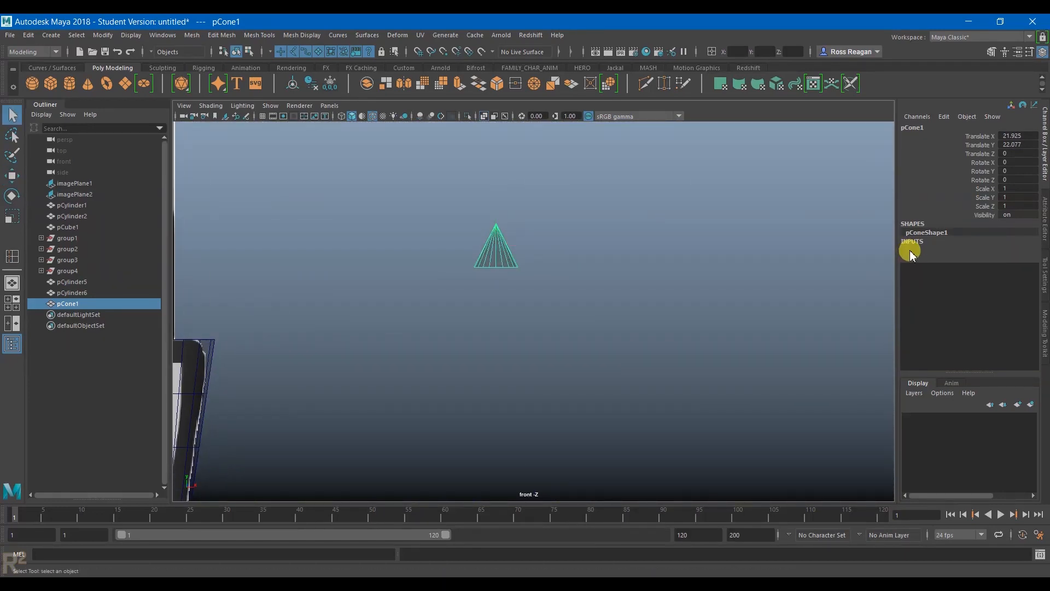
Try a round cap on the cone with 13 cap and 39 axis subdivisions, and delete the cone.
click(911, 252)
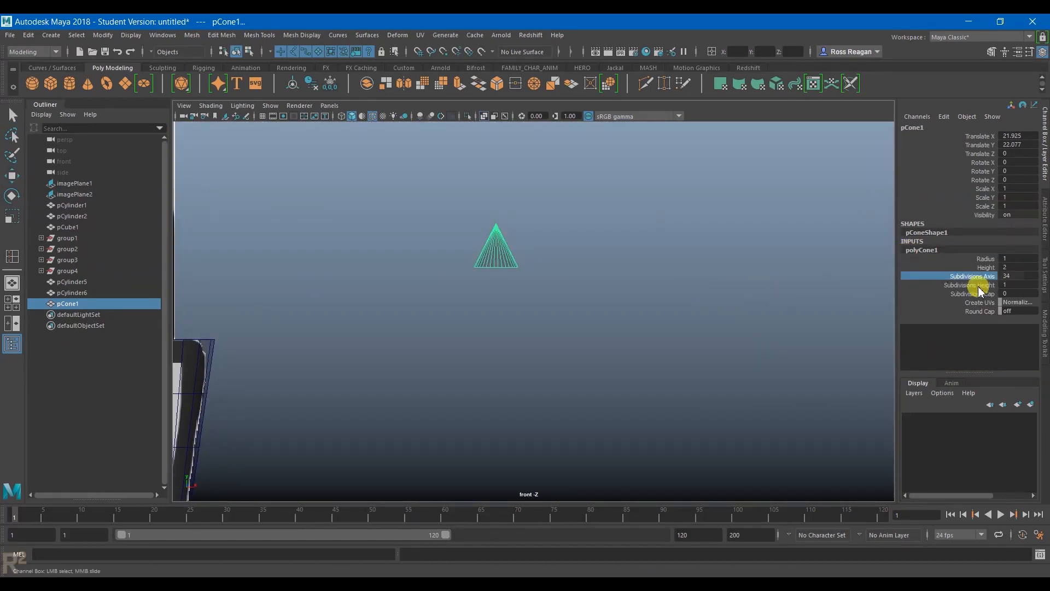
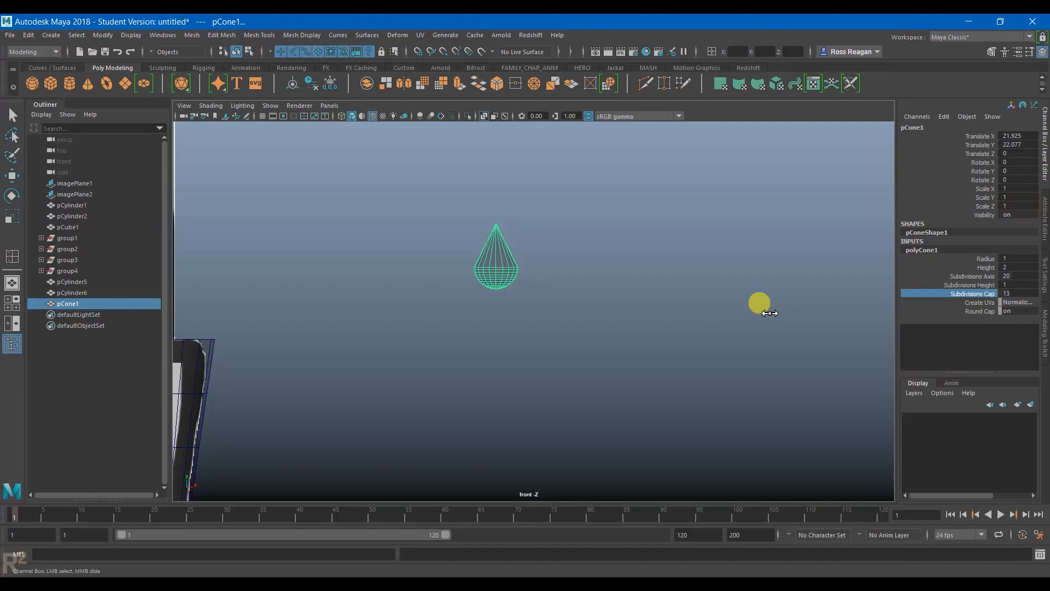
click(973, 275)
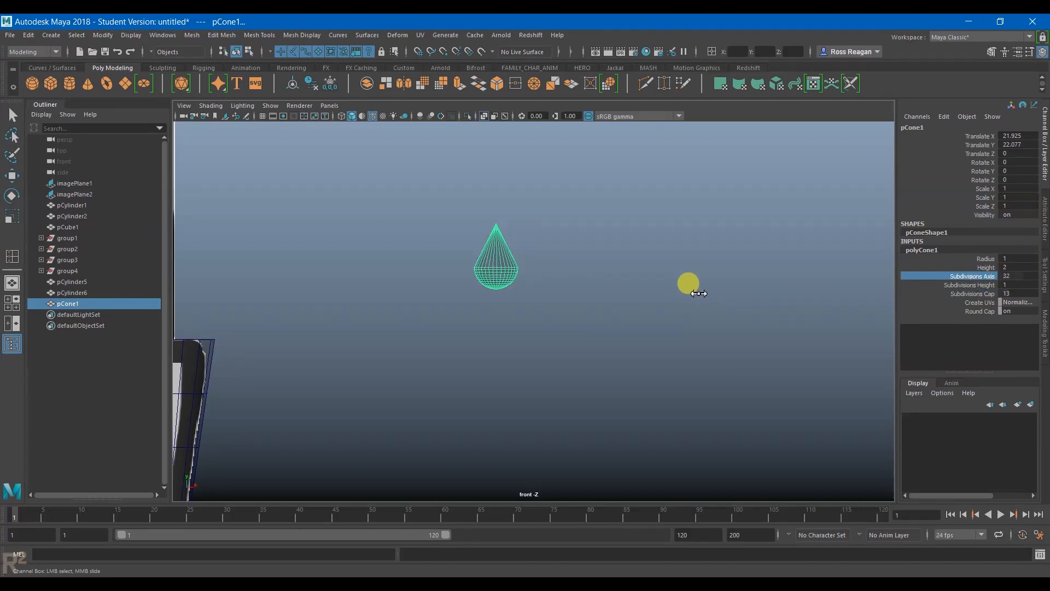
middle_drag(803, 300, 342, 303)
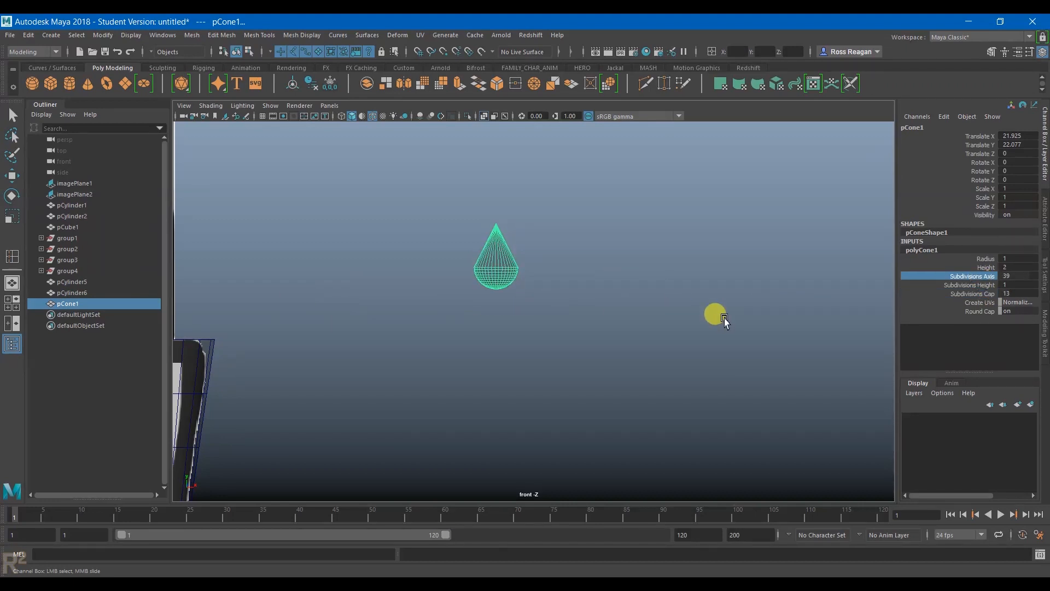
key(q)
click(458, 314)
drag(457, 314, 599, 254)
key(Delete)
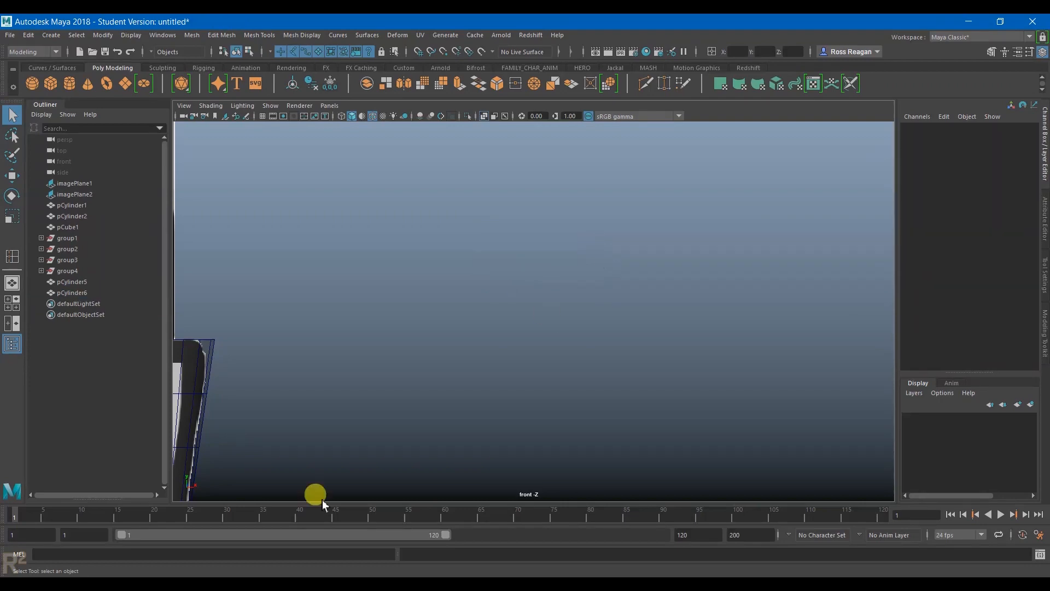
Fit the head sphere to the side reference's dome at Translate Y 84.998 and Translate Z 0.498.
scroll(383, 429, down, 8)
alt+middle_drag(391, 225, 463, 371)
scroll(469, 360, down, 3)
alt+middle_drag(506, 148, 543, 308)
scroll(546, 300, up, 3)
scroll(514, 268, up, 5)
alt+middle_drag(475, 227, 540, 308)
scroll(539, 284, up, 2)
click(541, 285)
key(space)
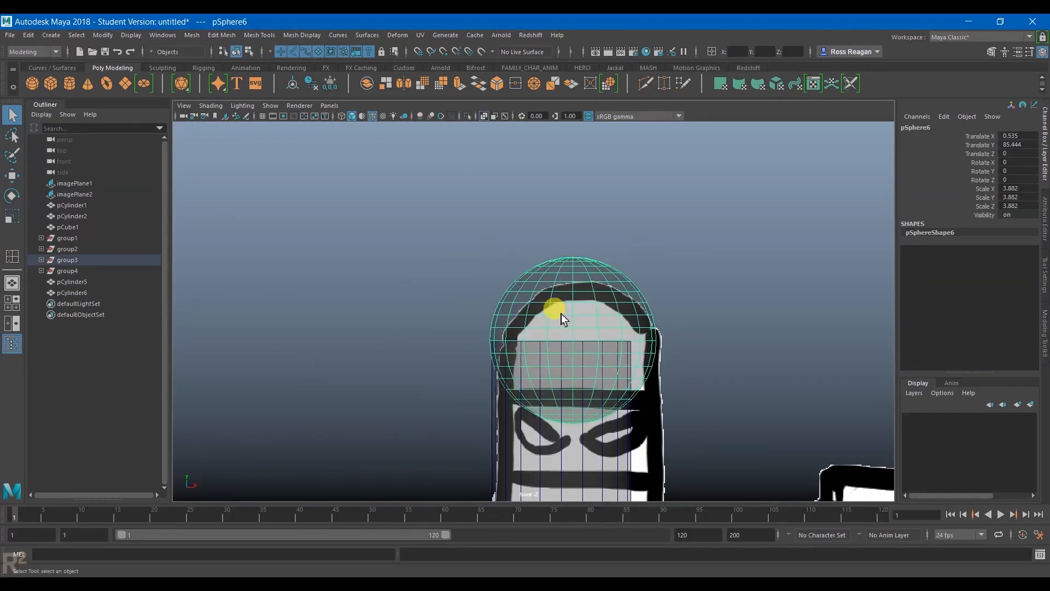
key(space)
scroll(570, 286, up, 5)
key(w)
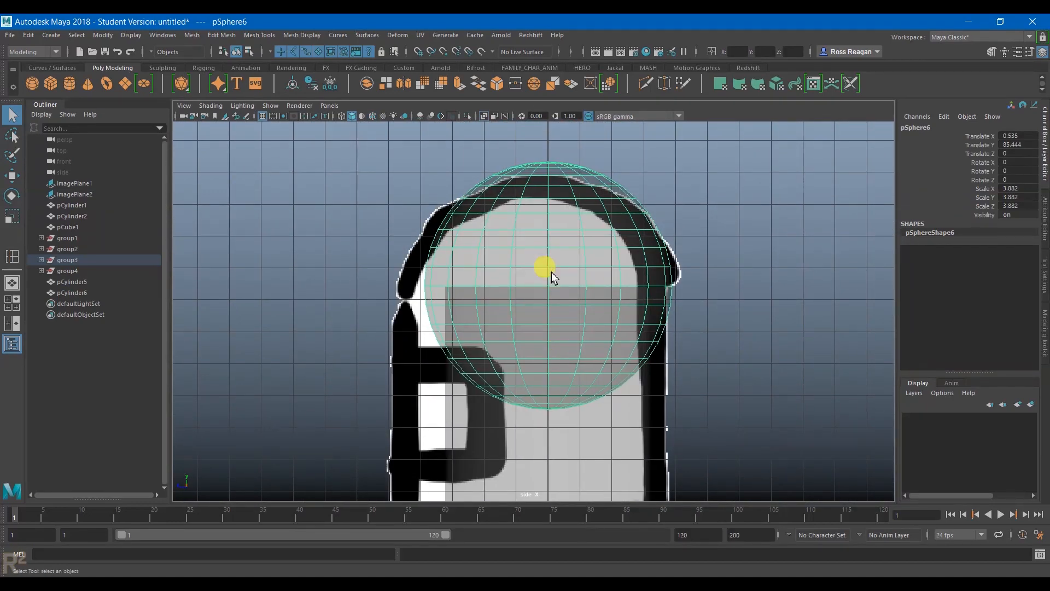
key(q)
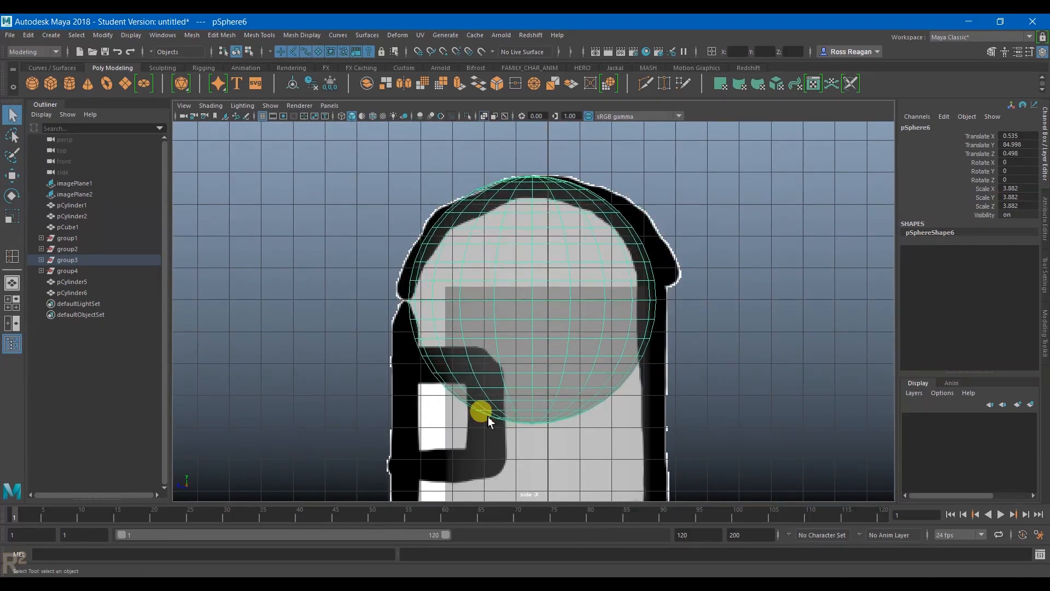
Move the head cylinder forward in the side view to Translate Z 1.337, along the drawn face.
click(495, 418)
scroll(503, 421, down, 2)
key(w)
alt+middle_drag(503, 420, 525, 335)
drag(501, 418, 468, 420)
scroll(473, 394, down, 2)
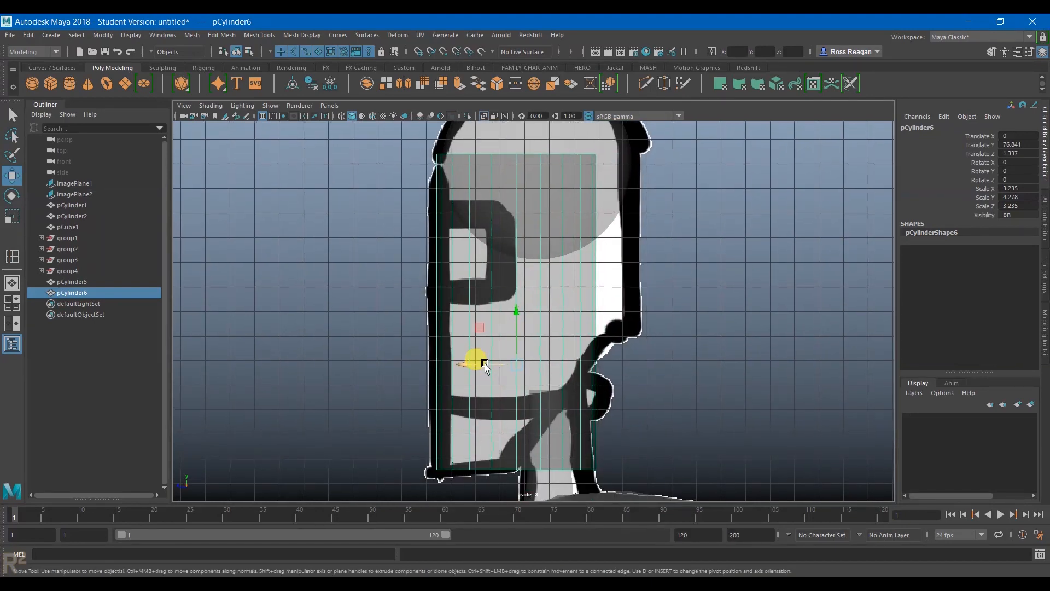
Scale the head cylinder up in X and Z to match the width and depth of the head drawings.
key(r)
key(space)
key(space)
scroll(519, 372, down, 3)
alt+drag(521, 311, 497, 340)
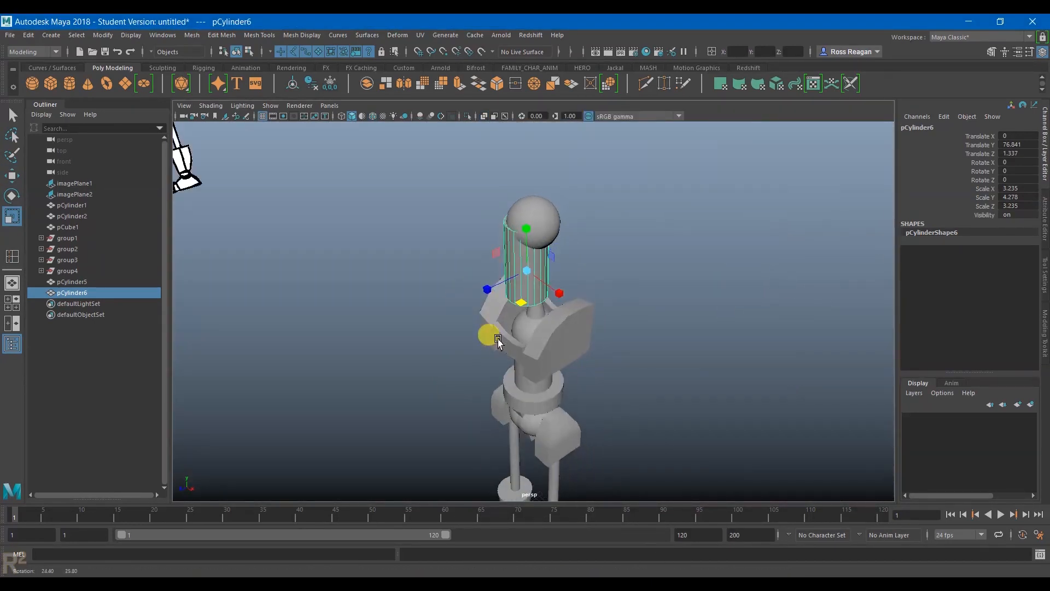
key(space)
mouse_move(533, 402)
mouse_down()
mouse_move(516, 403)
mouse_move(563, 417)
mouse_move(536, 414)
mouse_up()
Shift the widened head cylinder in depth and centre it sideways on the front head drawing.
key(w)
drag(491, 378, 575, 390)
key(space)
alt+middle_drag(539, 421, 482, 221)
drag(553, 325, 568, 331)
alt+middle_drag(554, 260, 548, 330)
Move the head sphere sideways to Translate X 0.714, centred over the head cylinder.
key(q)
click(527, 191)
key(w)
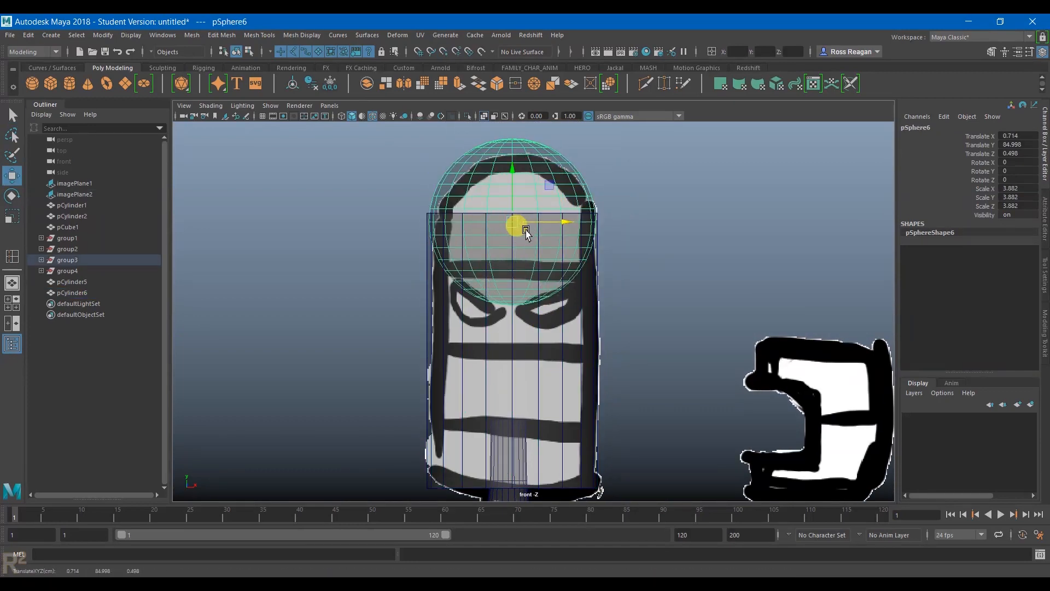
Align the head sphere's depth with the head cylinder using vertex snapping, and check the fit in perspective.
key(space)
click(638, 405)
alt+drag(638, 405, 634, 381)
alt+right_drag(635, 382, 602, 402)
alt+drag(602, 402, 465, 382)
alt+right_drag(465, 382, 662, 433)
alt+drag(662, 434, 596, 391)
click(565, 366)
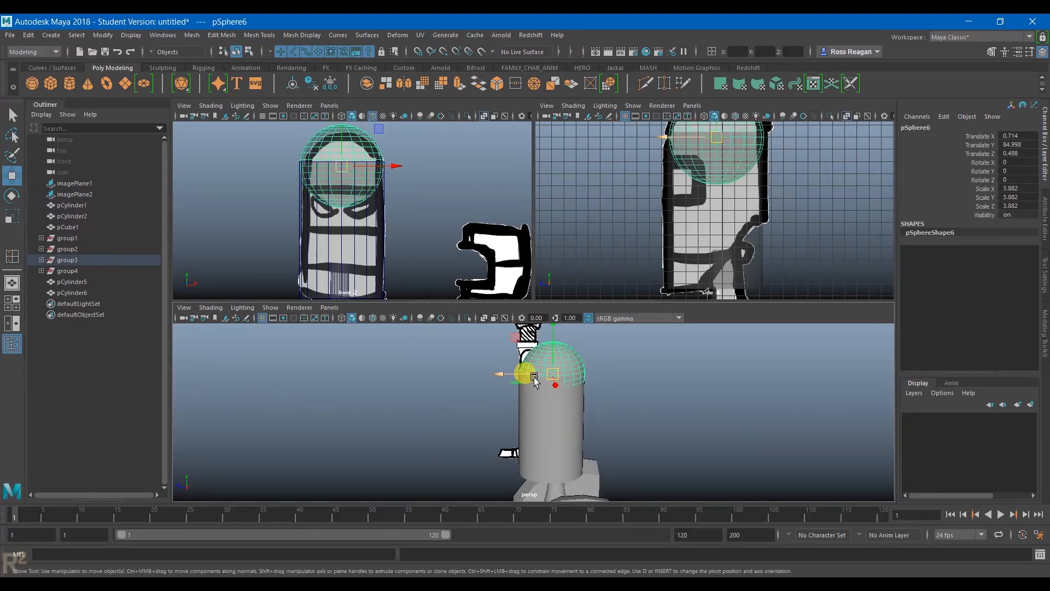
key(v)
drag(512, 376, 550, 388)
click(613, 434)
mouse_move(612, 434)
alt+mouse_down()
mouse_move(721, 435)
mouse_move(691, 434)
mouse_move(684, 451)
mouse_move(731, 440)
mouse_move(602, 440)
mouse_move(546, 416)
alt+mouse_up()
Insert a horizontal edge loop around the head cylinder and lower it to the lowest drawn face band.
key(space)
alt+right_drag(425, 243, 525, 277)
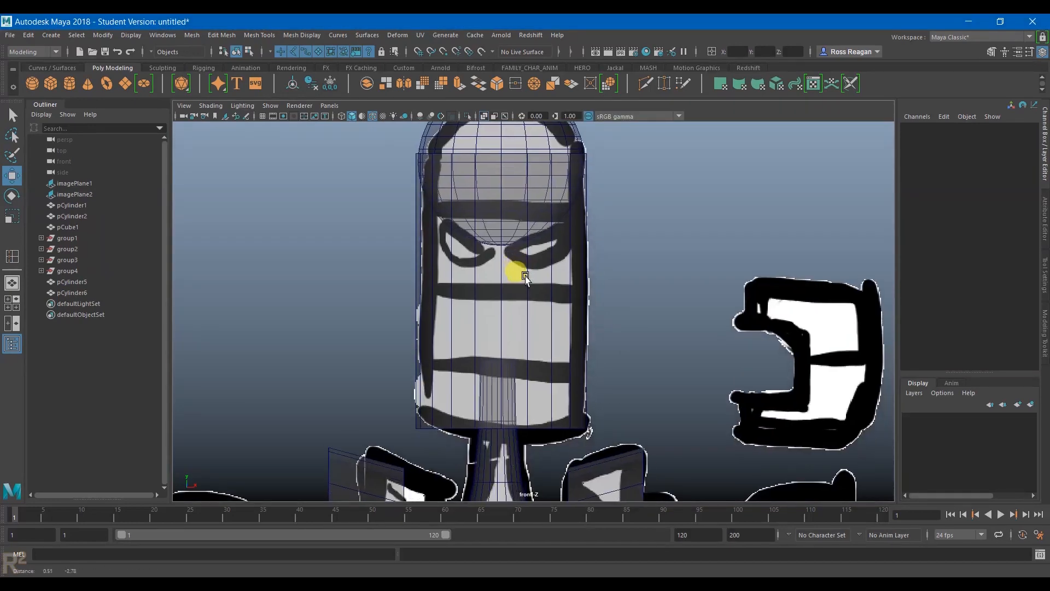
scroll(517, 374, up, 1)
click(498, 384)
alt+middle_drag(497, 386, 500, 344)
key(q)
shift+right_drag(503, 316, 472, 325)
click(475, 326)
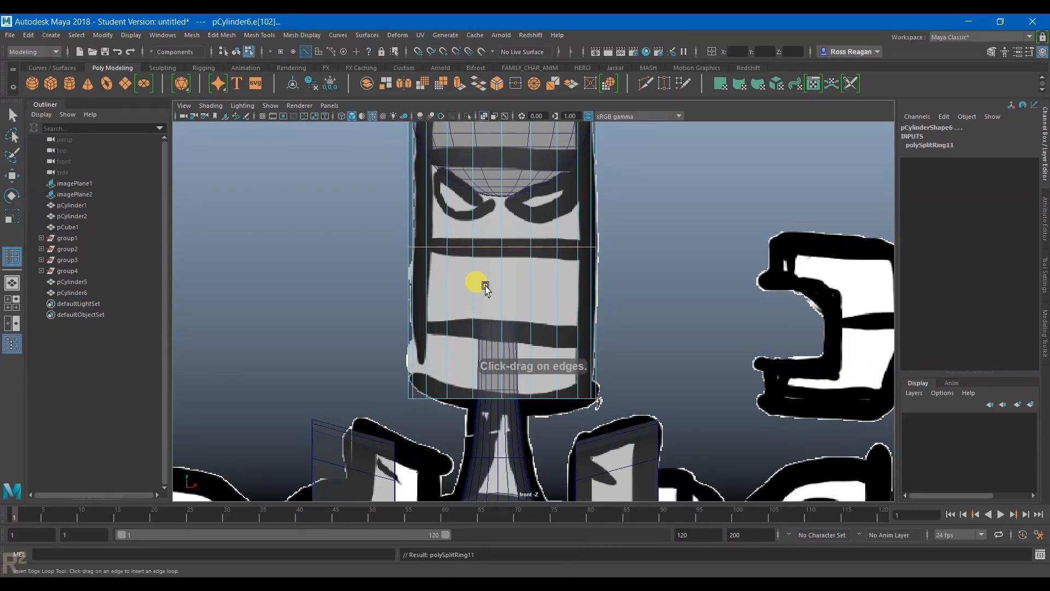
key(w)
drag(500, 206, 503, 298)
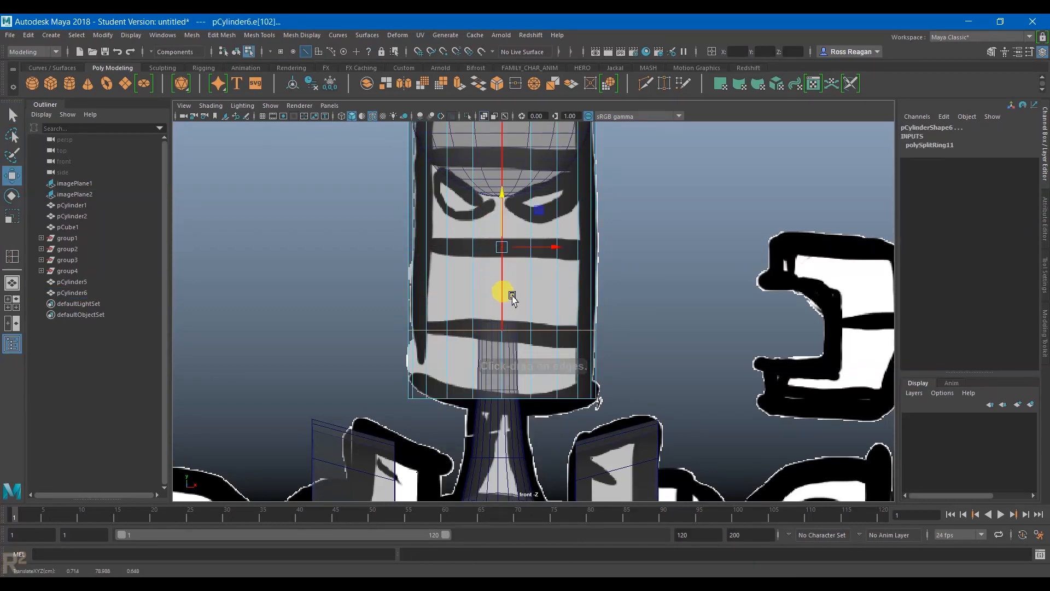
Delete the head cylinder's rear faces below the new edge loop, keeping the front jaw portion.
key(space)
key(space)
key(q)
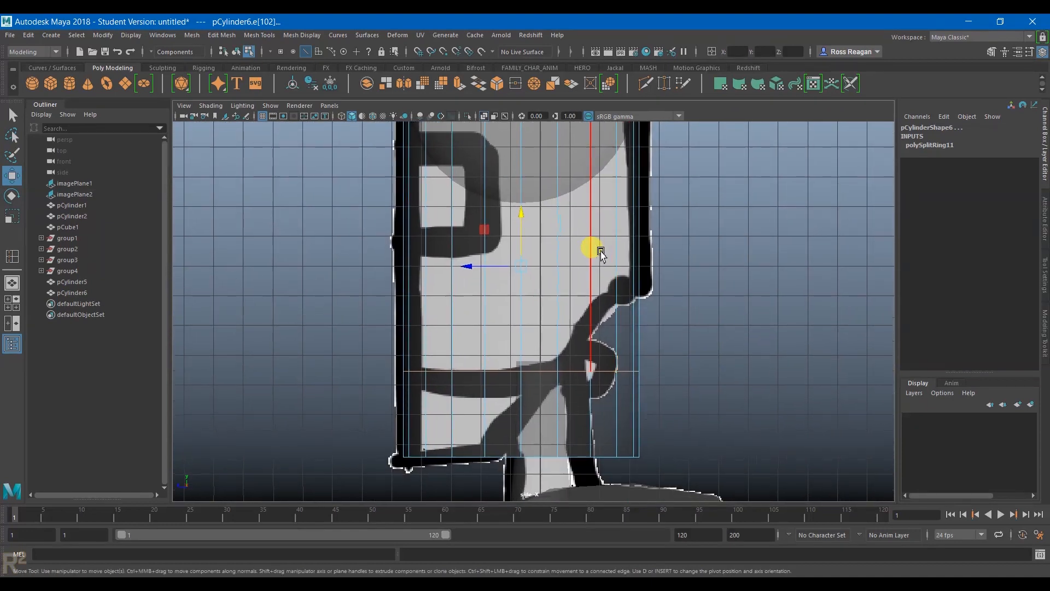
alt+middle_drag(653, 366, 647, 321)
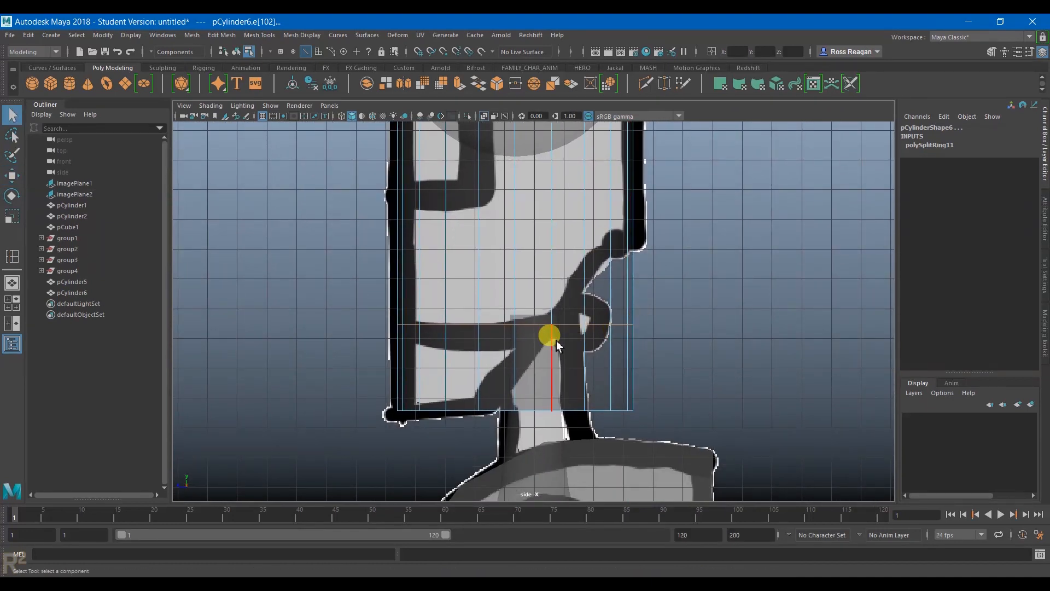
right_drag(539, 304, 539, 328)
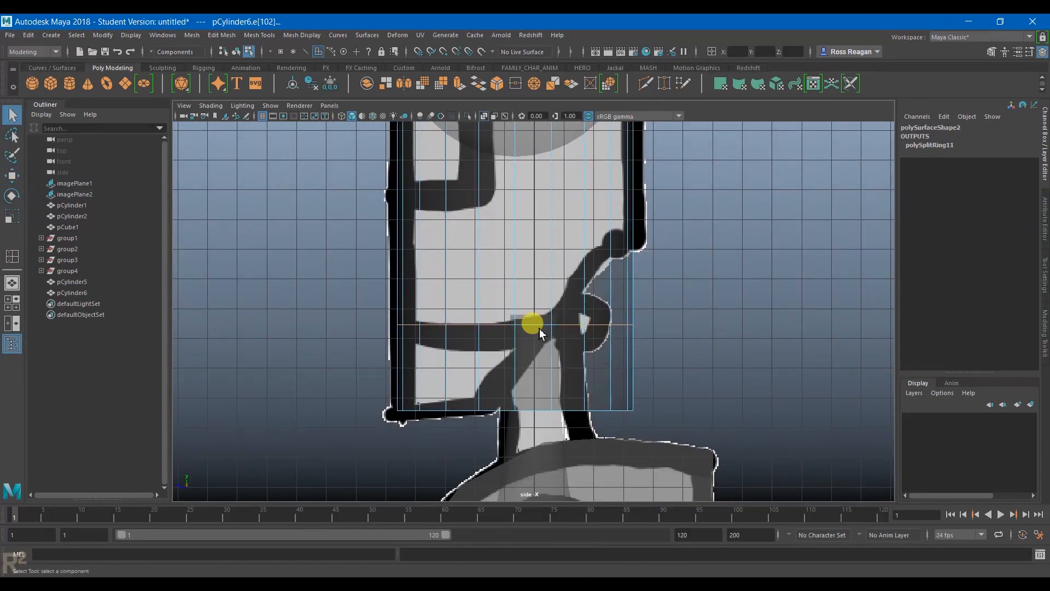
drag(744, 435, 746, 442)
click(747, 444)
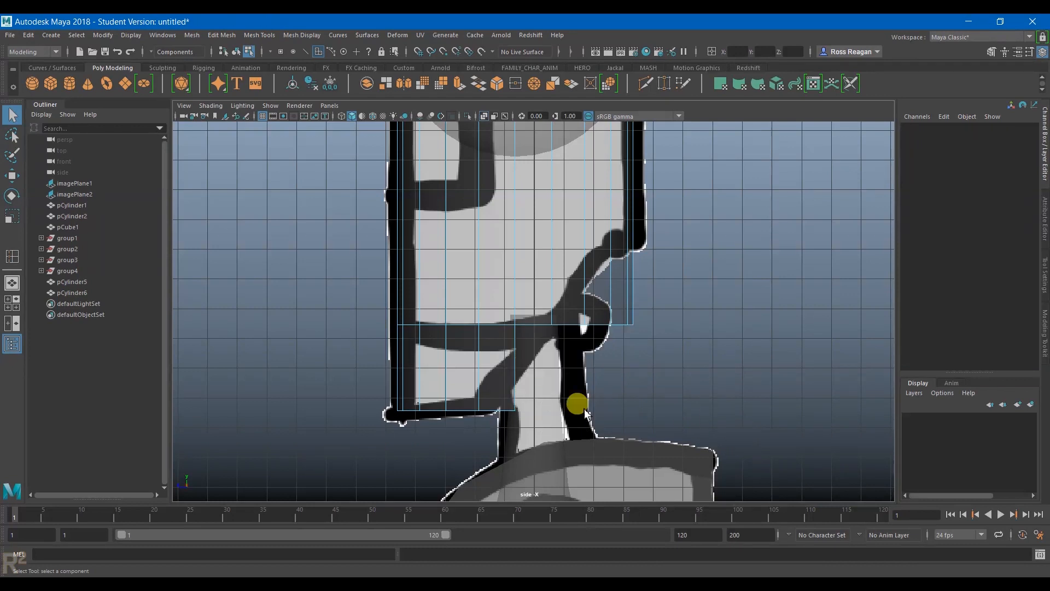
Return the head cylinder to object selection and inspect the cut-out behind the jaw in perspective.
mouse_move(584, 335)
alt+middle_down()
mouse_move(582, 395)
mouse_move(583, 354)
alt+middle_up()
scroll(585, 356, up, 1)
alt+middle_drag(646, 403, 639, 416)
alt+middle_drag(296, 224, 354, 284)
right_click(353, 284)
right_click(510, 285)
right_drag(510, 285, 554, 250)
alt+middle_drag(555, 466, 542, 363)
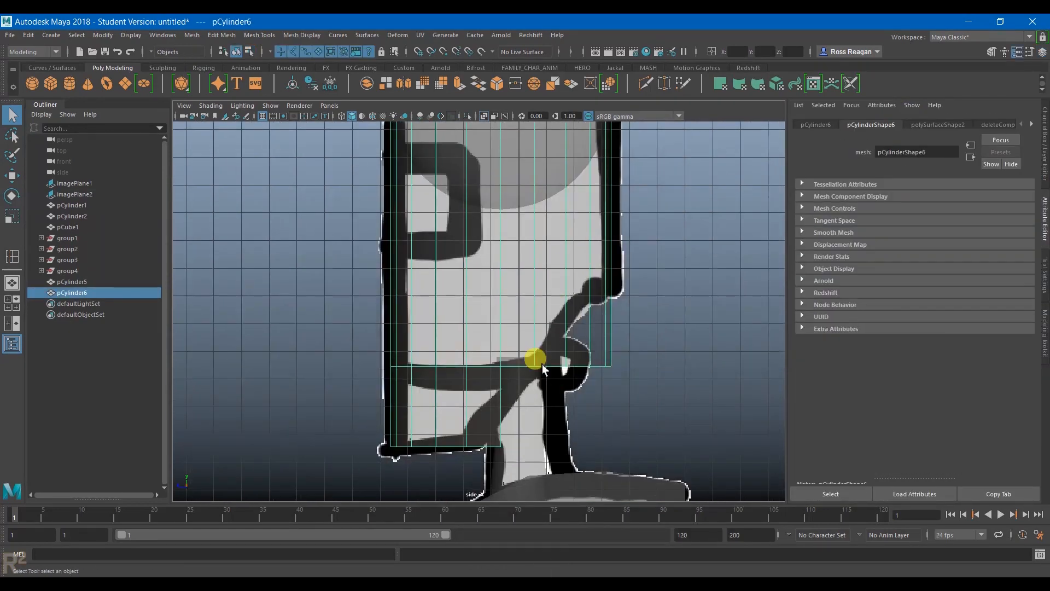
click(567, 405)
key(space)
key(space)
click(566, 380)
alt+drag(567, 380, 615, 381)
Examine the side reference drawing and the existing body parts from the head down to the pelvis.
key(space)
key(space)
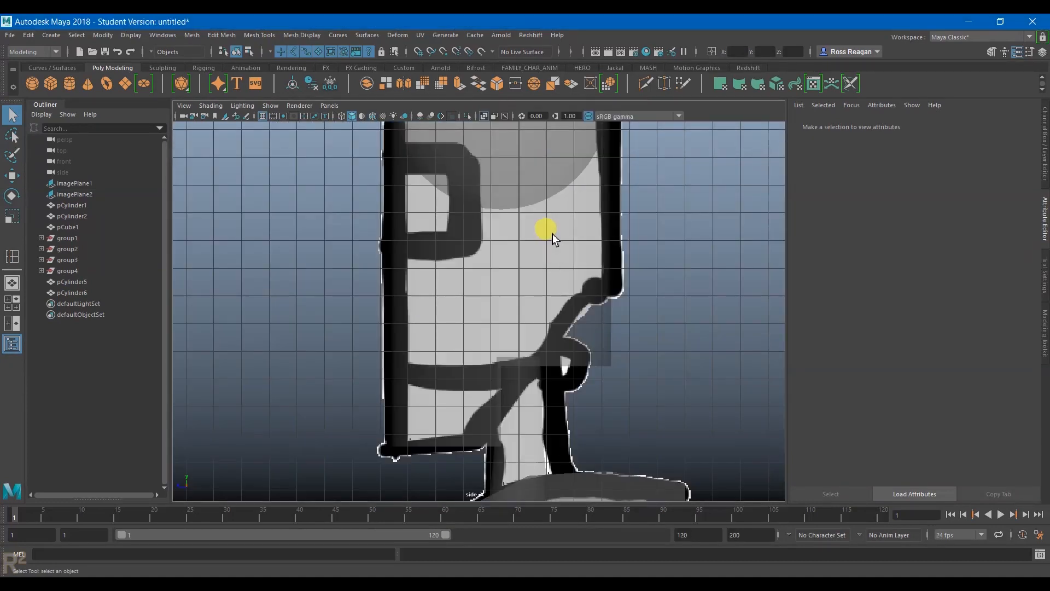
mouse_move(82, 74)
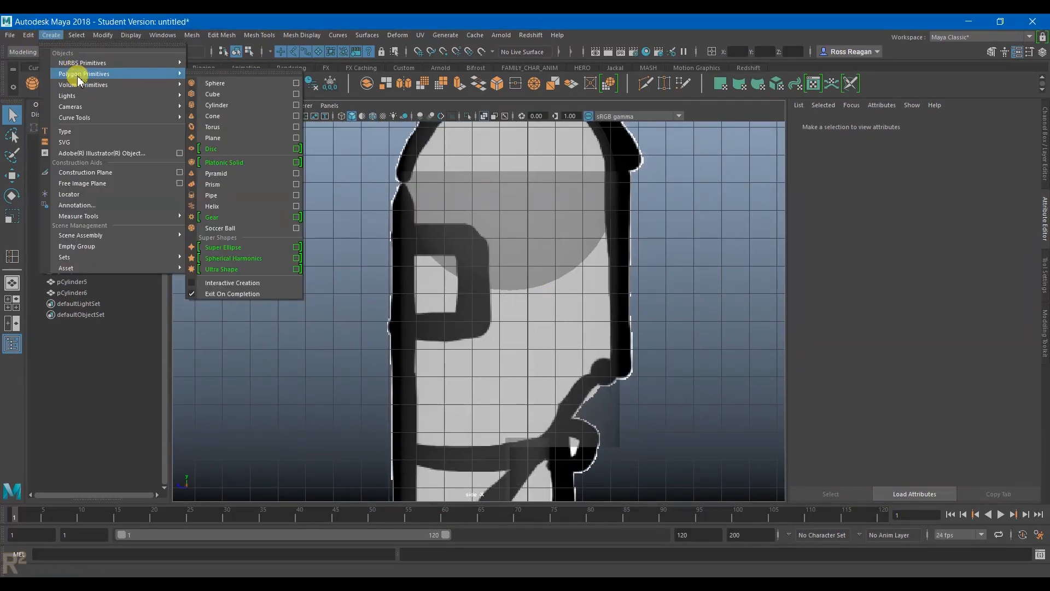
click(512, 350)
scroll(564, 426, down, 3)
alt+middle_drag(566, 434, 534, 169)
scroll(549, 367, down, 2)
alt+middle_drag(537, 424, 539, 375)
click(495, 293)
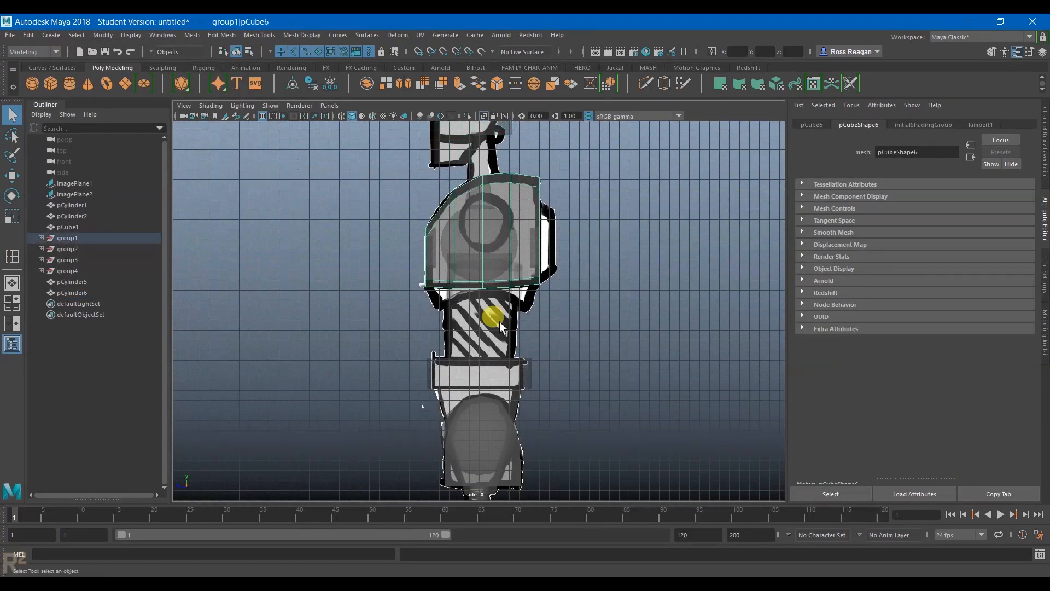
click(506, 446)
alt+middle_drag(537, 420, 513, 258)
alt+middle_drag(381, 168, 433, 394)
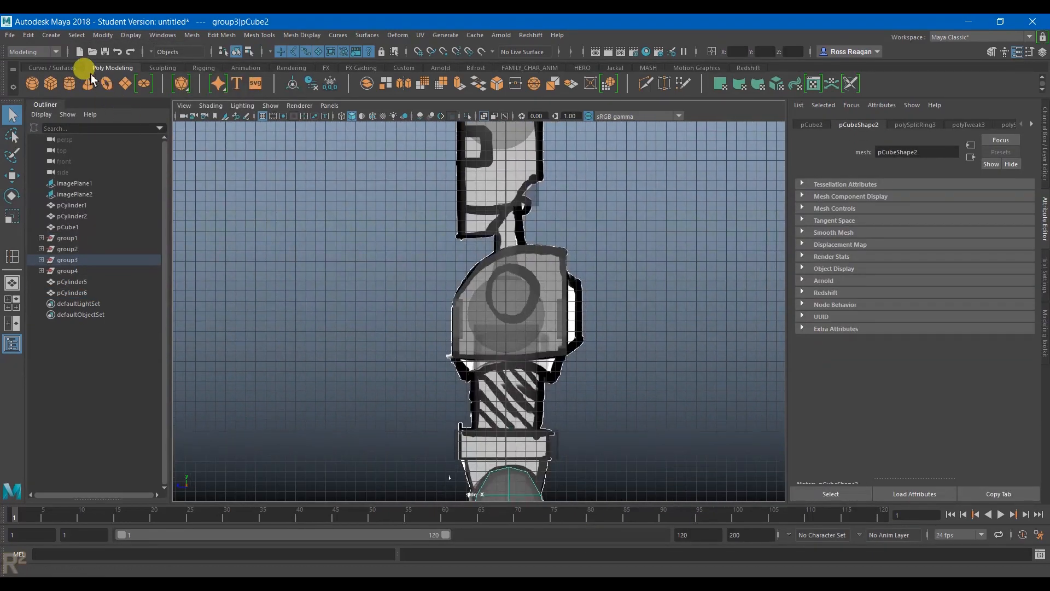
Create a polygon cube and raise it in the side view to the drawn eye block on the face.
click(51, 83)
scroll(508, 383, down, 6)
key(w)
drag(454, 467, 469, 247)
scroll(440, 238, up, 8)
key(r)
key(q)
right_drag(504, 279, 458, 279)
drag(465, 251, 545, 280)
key(ctrl+z)
key(ctrl+z)
right_drag(508, 281, 461, 264)
drag(475, 265, 544, 281)
right_drag(500, 284, 449, 273)
right_click(469, 281)
key(space)
key(space)
alt+drag(464, 280, 497, 362)
key(space)
key(space)
alt+middle_drag(492, 257, 500, 340)
scroll(501, 339, up, 5)
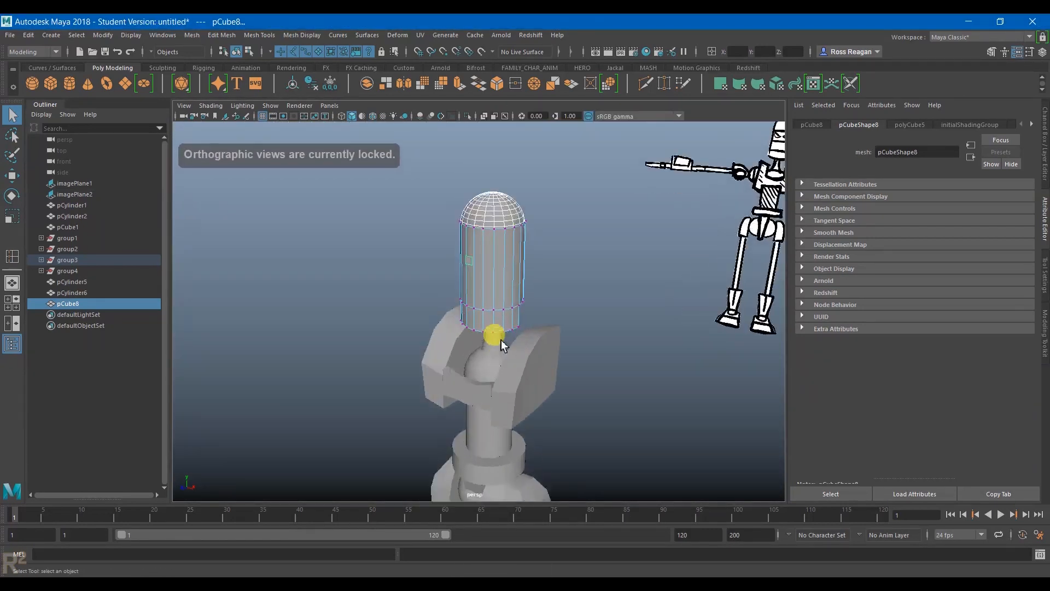
mouse_move(469, 250)
right_down()
mouse_move(528, 223)
mouse_move(447, 255)
mouse_move(484, 238)
right_up()
click(485, 208)
Widen the eye cube in the front view by moving its side vertices out to the drawn head edges.
click(466, 252)
key(w)
right_drag(380, 244, 334, 237)
click(474, 247)
key(space)
key(space)
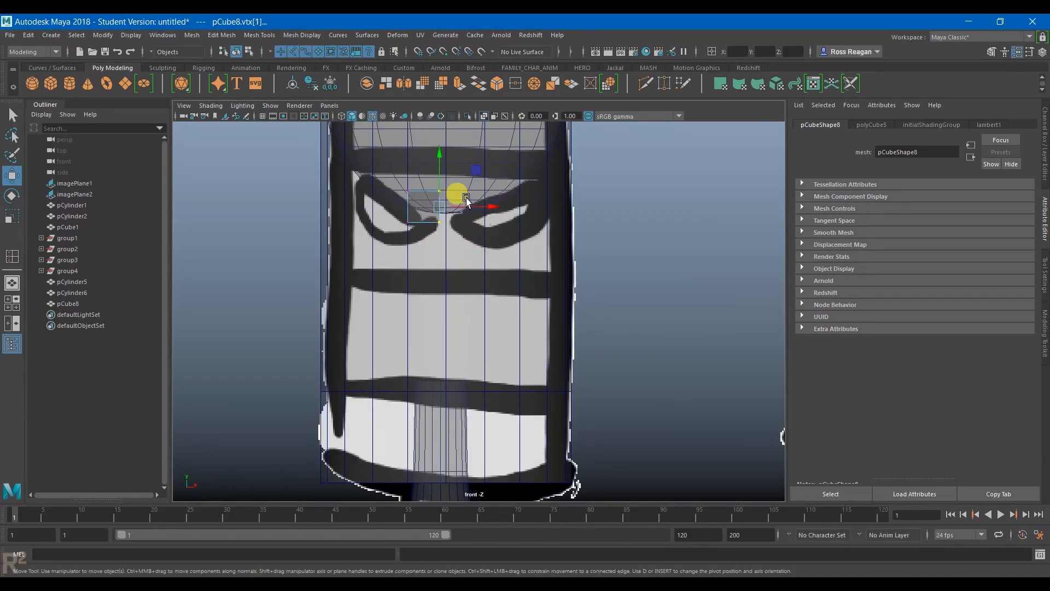
drag(492, 206, 574, 208)
drag(391, 178, 443, 270)
key(v)
drag(465, 208, 337, 209)
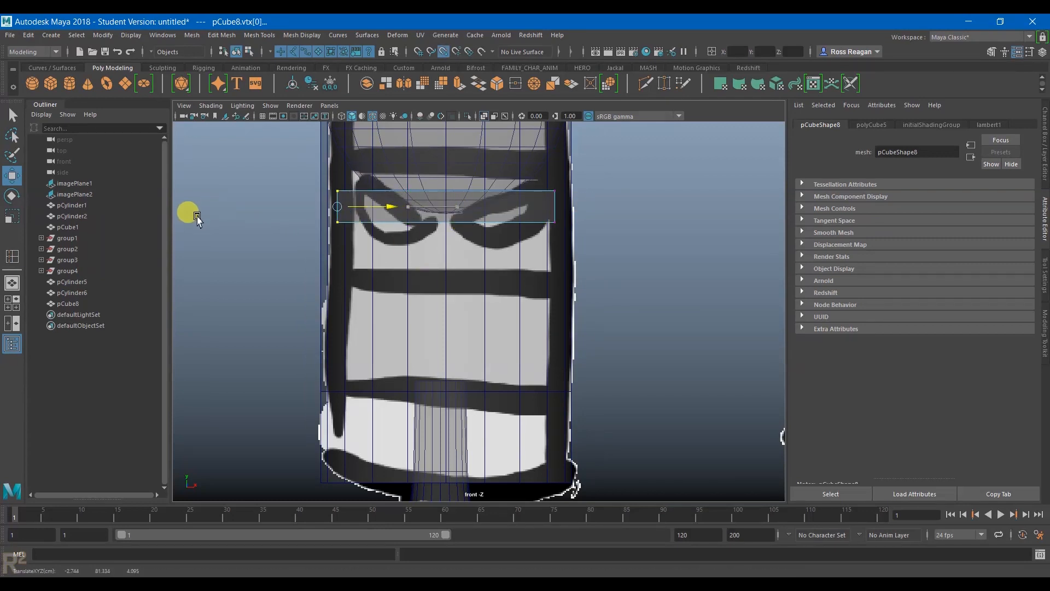
drag(399, 209, 594, 206)
Stretch the eye cube's height by moving its upper and lower vertices to the drawn eye band.
drag(450, 144, 450, 116)
drag(328, 198, 640, 263)
drag(450, 170, 449, 218)
Adjust the eye cube's depth vertices in the side view and shift the whole block onto the drawn eye outline.
key(space)
key(space)
scroll(572, 218, up, 3)
drag(514, 218, 552, 340)
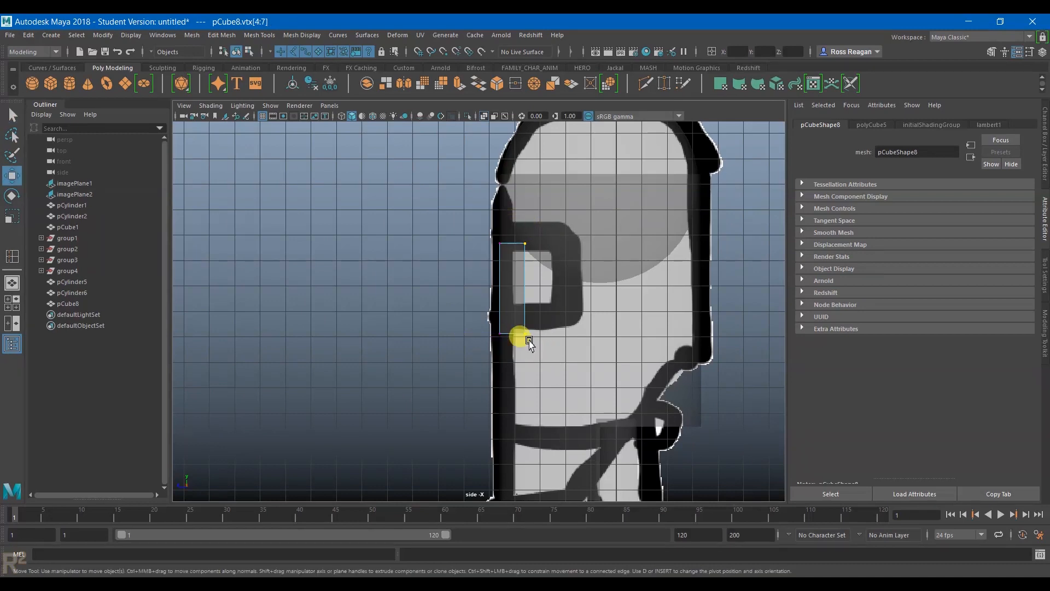
drag(468, 289, 521, 290)
key(q)
drag(450, 232, 615, 365)
key(w)
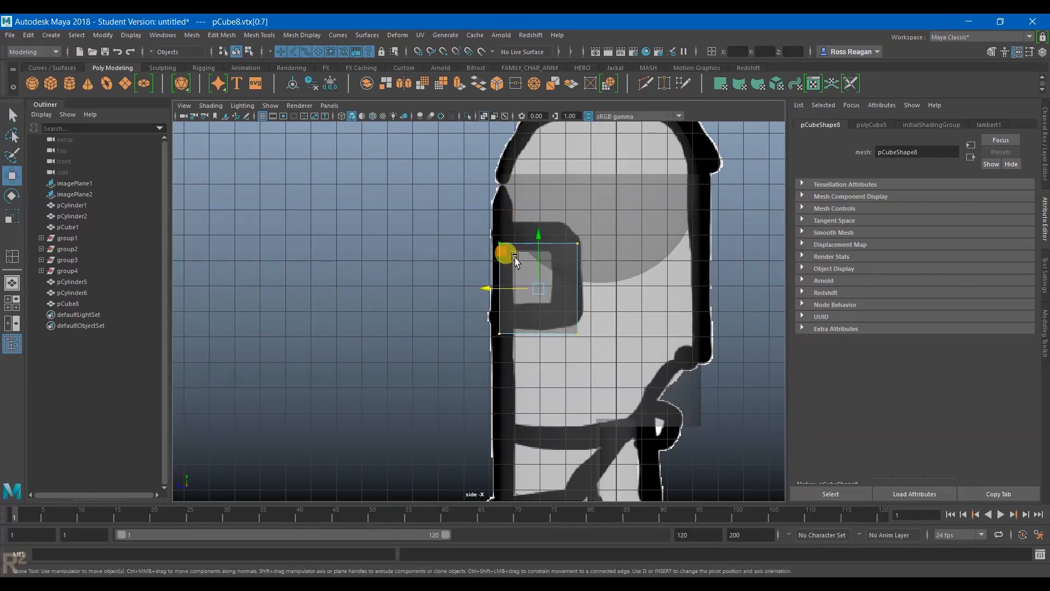
drag(499, 249, 486, 233)
key(q)
Pull the eye cube's front vertices slightly ahead of the face outline and return the cube to object selection.
key(space)
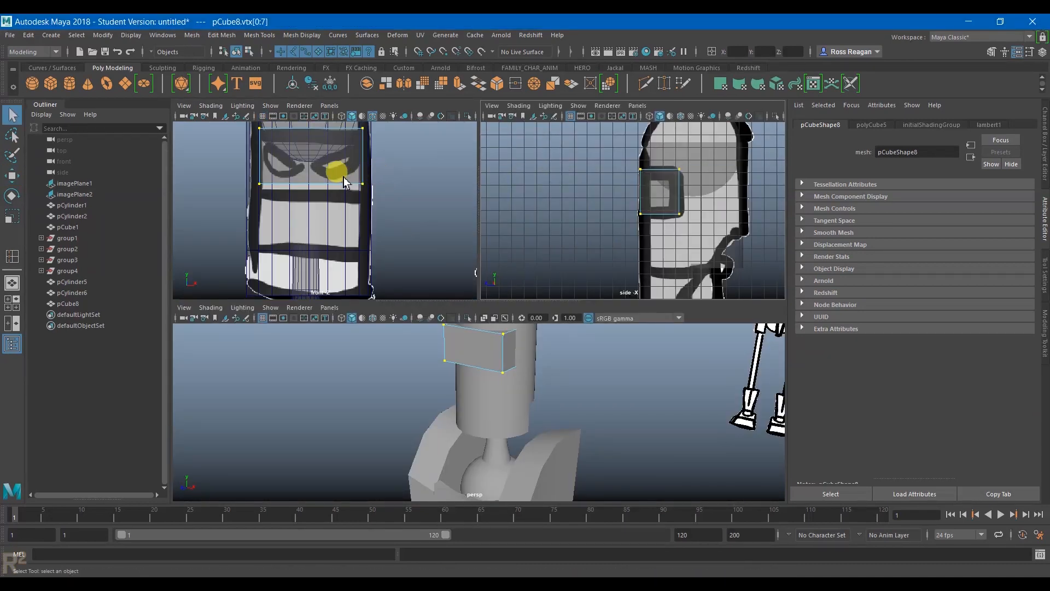
key(space)
key(space)
drag(570, 256, 592, 253)
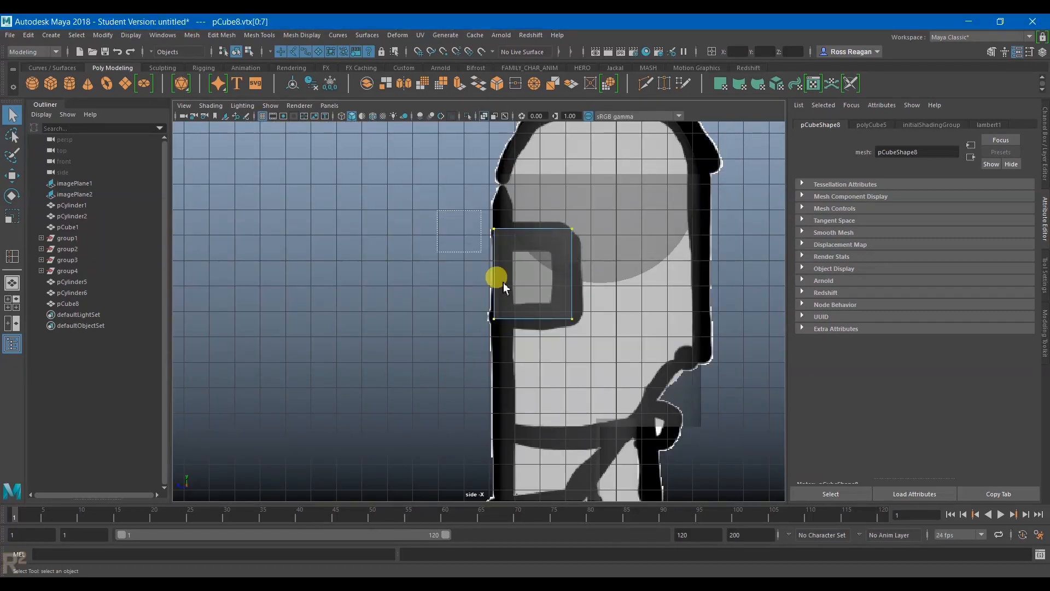
drag(462, 231, 503, 334)
key(w)
drag(450, 271, 447, 268)
key(space)
key(space)
right_click(509, 269)
right_drag(509, 267, 563, 251)
click(621, 332)
Examine the eye block's fit on the head from several angles in perspective.
alt+drag(622, 333, 749, 334)
alt+right_drag(620, 331, 470, 323)
alt+drag(596, 348, 417, 371)
alt+right_drag(418, 371, 475, 377)
alt+drag(476, 377, 529, 393)
alt+right_drag(529, 394, 481, 391)
alt+drag(482, 391, 558, 383)
alt+right_drag(492, 372, 530, 353)
alt+middle_drag(529, 353, 539, 383)
alt+right_drag(432, 372, 510, 349)
click(411, 278)
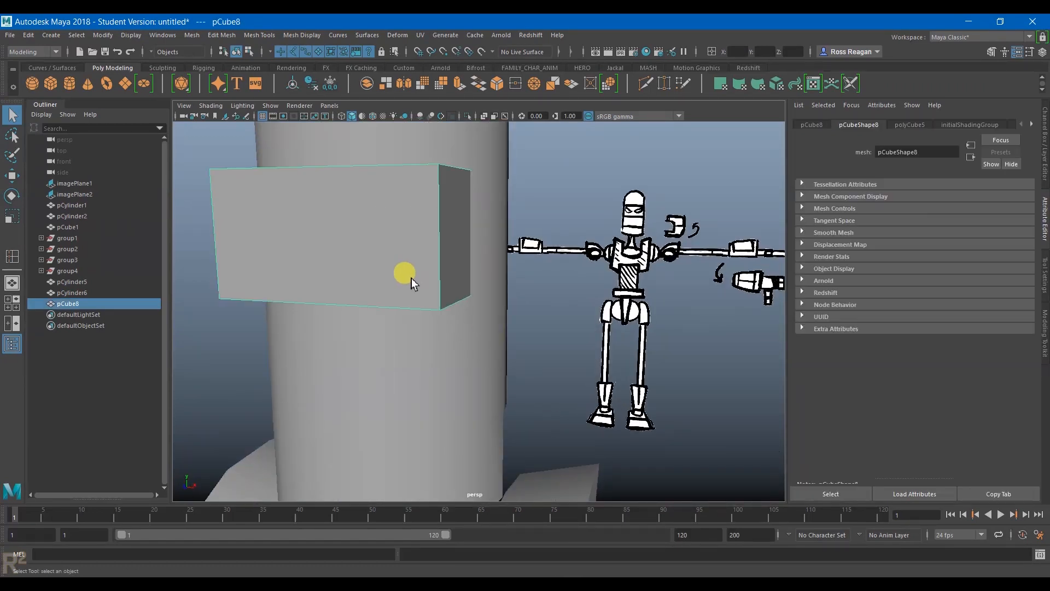
alt+middle_drag(471, 298, 481, 323)
alt+drag(481, 323, 445, 322)
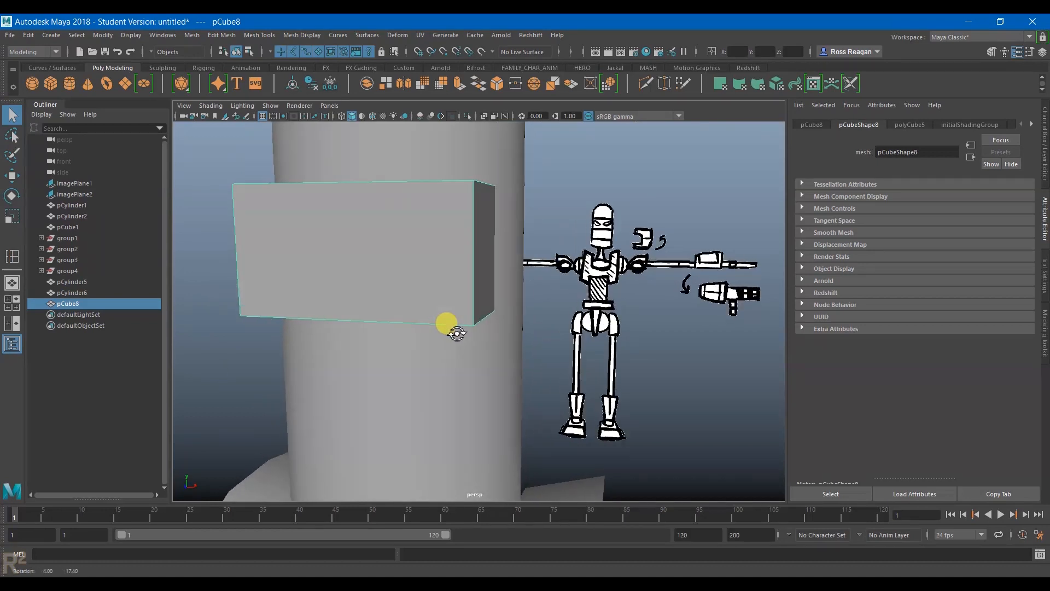
Review the whole robot model against the front reference drawing in perspective.
alt+right_drag(635, 389, 586, 401)
click(586, 401)
alt+drag(587, 404, 727, 424)
click(669, 434)
alt+right_drag(727, 425, 670, 440)
alt+middle_drag(670, 439, 662, 340)
alt+right_drag(697, 364, 667, 379)
alt+drag(667, 380, 575, 409)
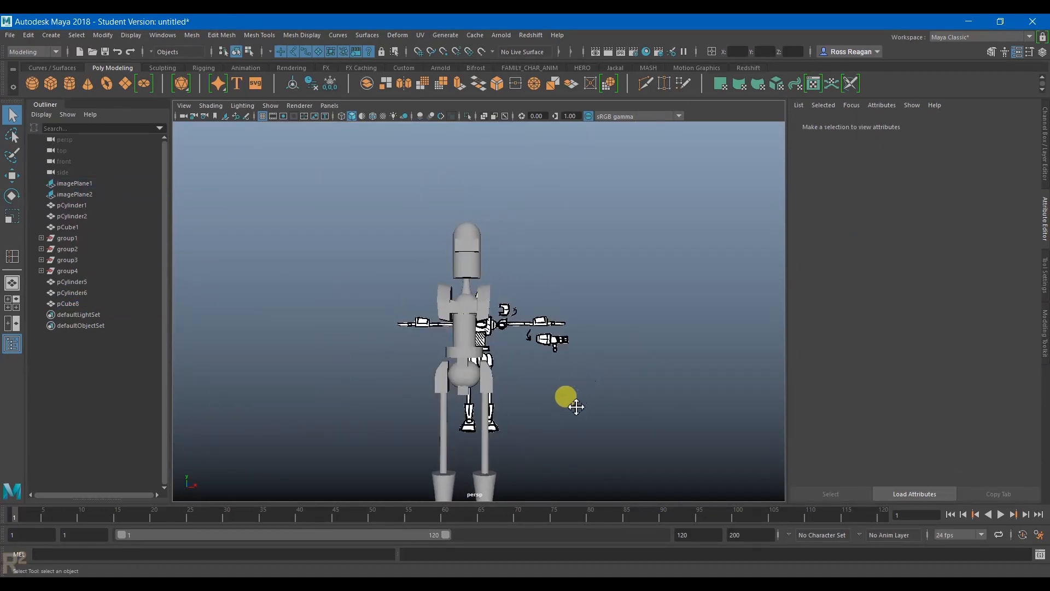
alt+right_drag(575, 408, 582, 417)
alt+middle_drag(583, 416, 552, 380)
alt+drag(551, 380, 539, 390)
Recheck the eye block in the side view and inspect the head and torso in perspective.
key(space)
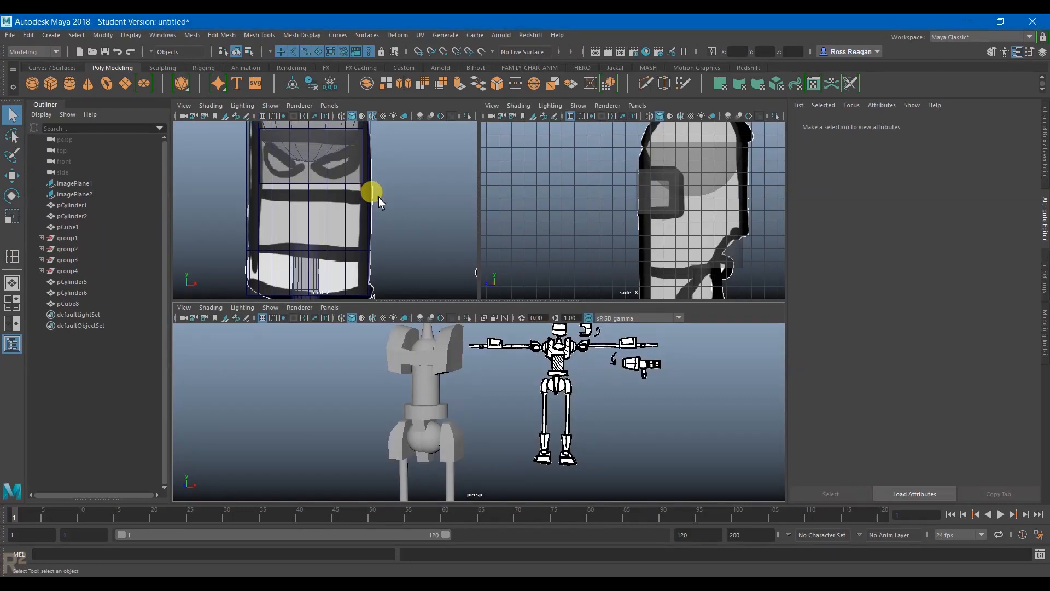
key(space)
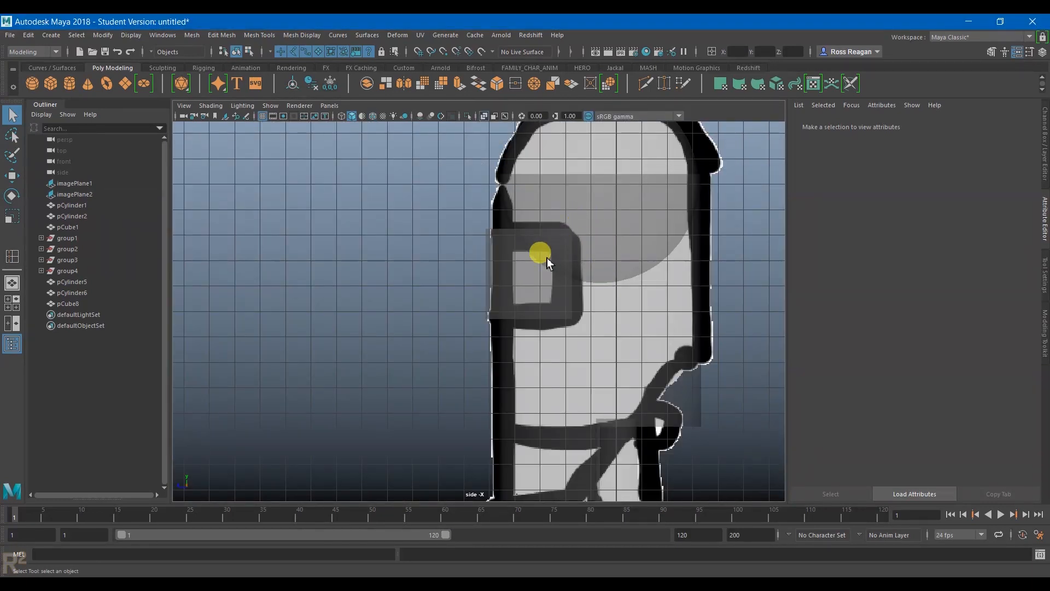
key(space)
key(space)
alt+right_drag(488, 283, 474, 337)
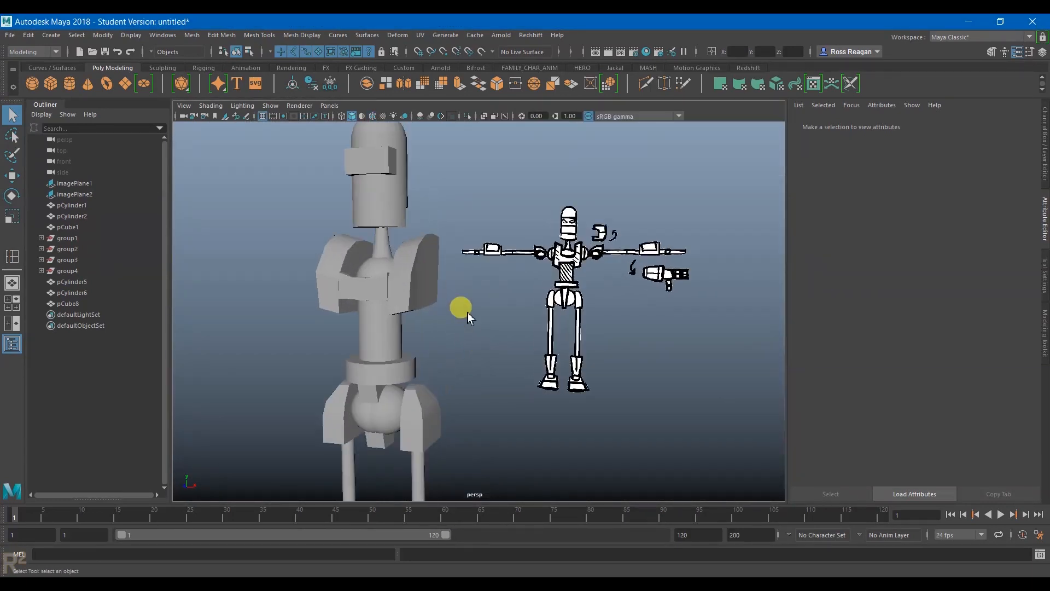
click(368, 215)
alt+right_drag(368, 215, 484, 328)
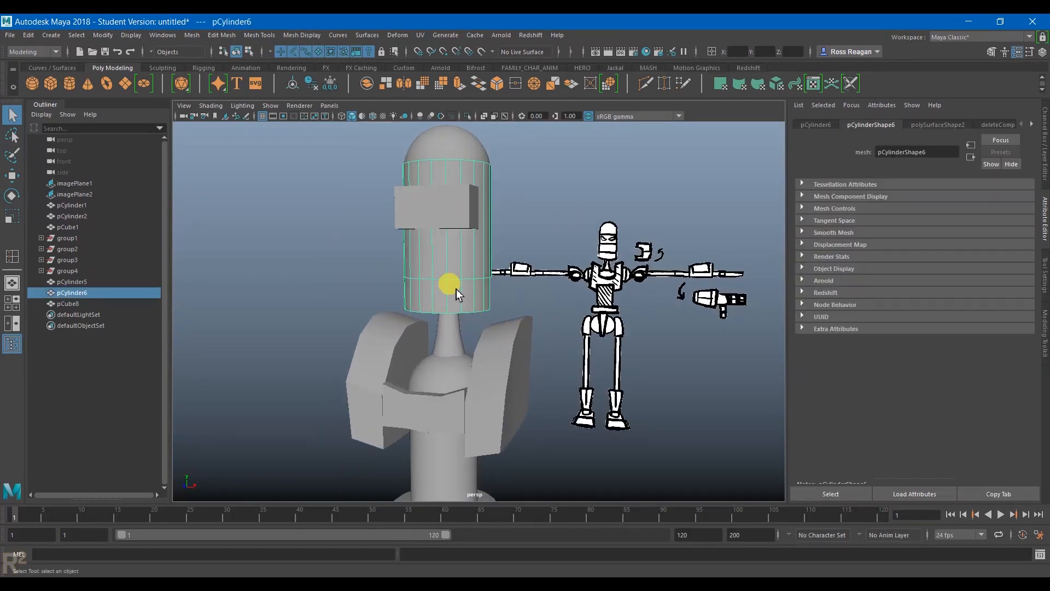
alt+drag(484, 303, 492, 320)
click(495, 353)
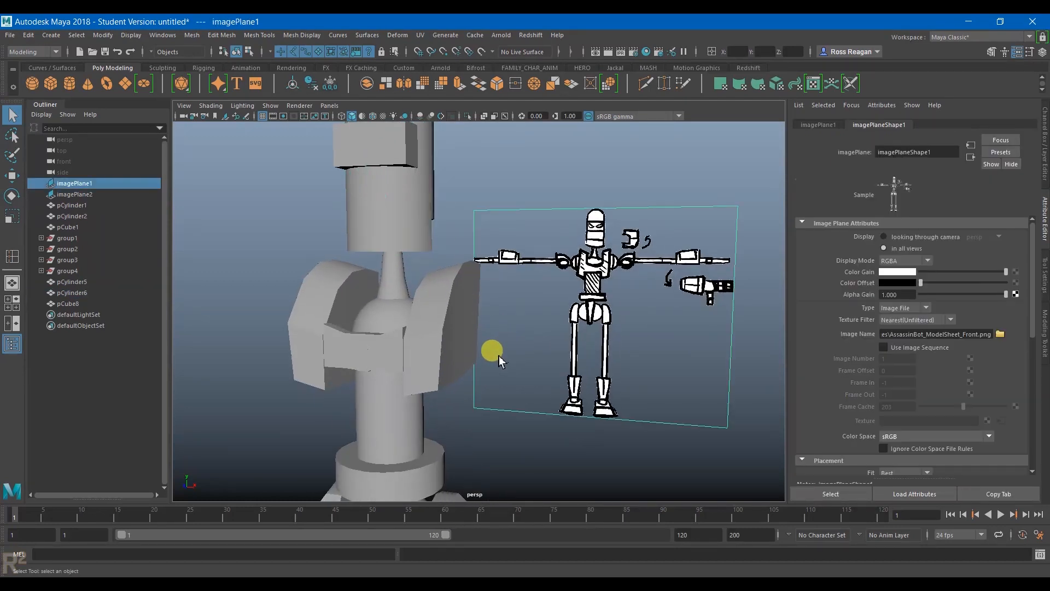
click(471, 405)
alt+drag(469, 409, 528, 390)
Duplicate the torso cylinder in the front view, move the copy to the shoulder joint, and rotate it -90 degrees about Z.
key(space)
key(space)
alt+middle_drag(504, 312, 417, 250)
scroll(417, 250, up, 2)
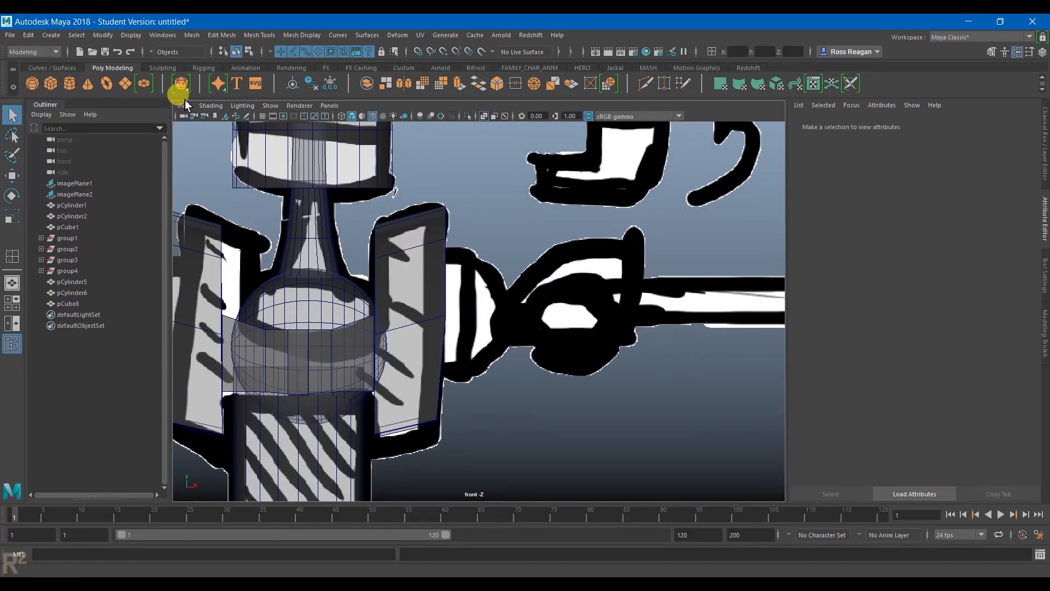
click(405, 309)
alt+middle_drag(410, 410, 359, 398)
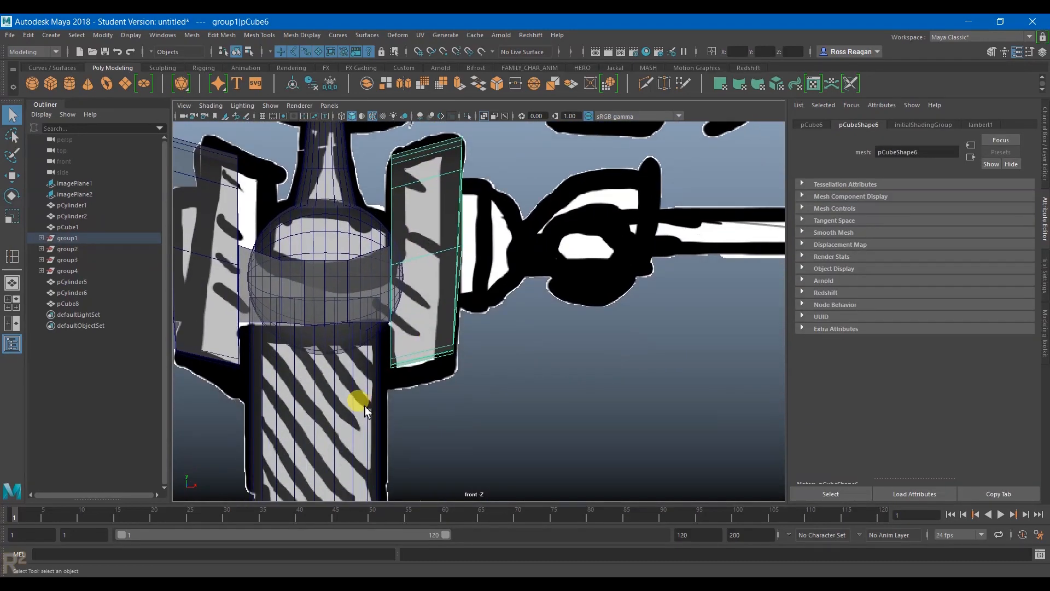
click(359, 399)
key(ctrl+d)
key(w)
drag(352, 377, 525, 258)
key(e)
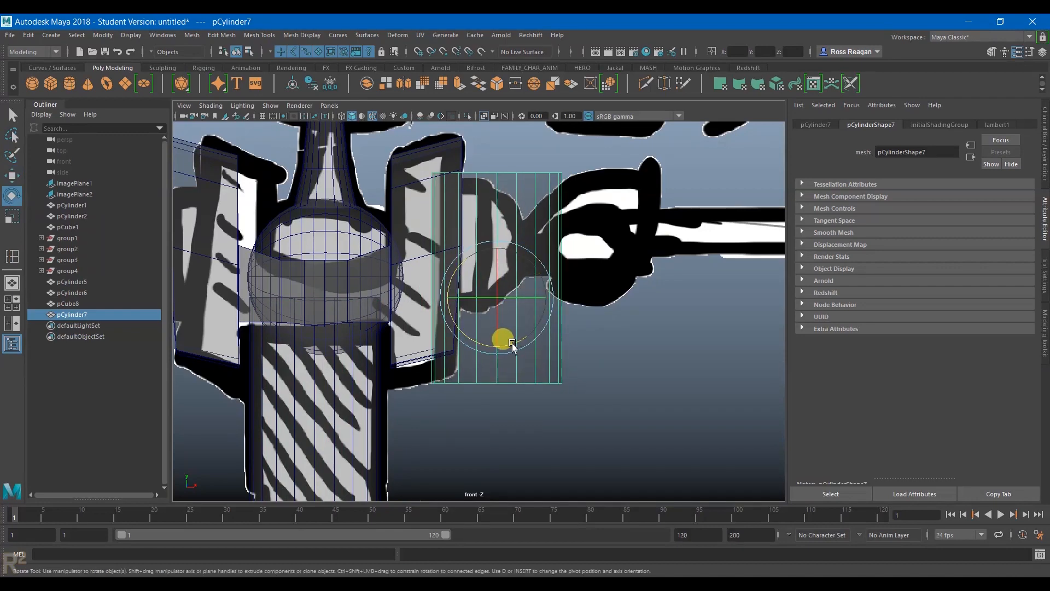
drag(512, 344, 419, 284)
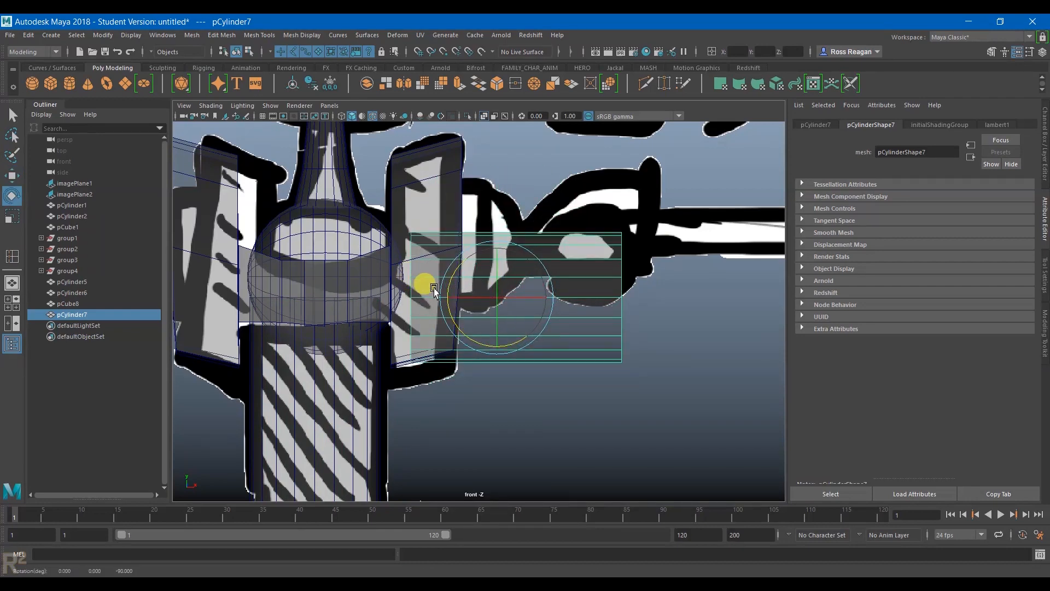
Shrink the rotated cylinder into a thin disc and place it against the chest block's outer face at the drawn shoulder.
key(r)
drag(549, 297, 503, 298)
key(w)
drag(532, 334, 505, 284)
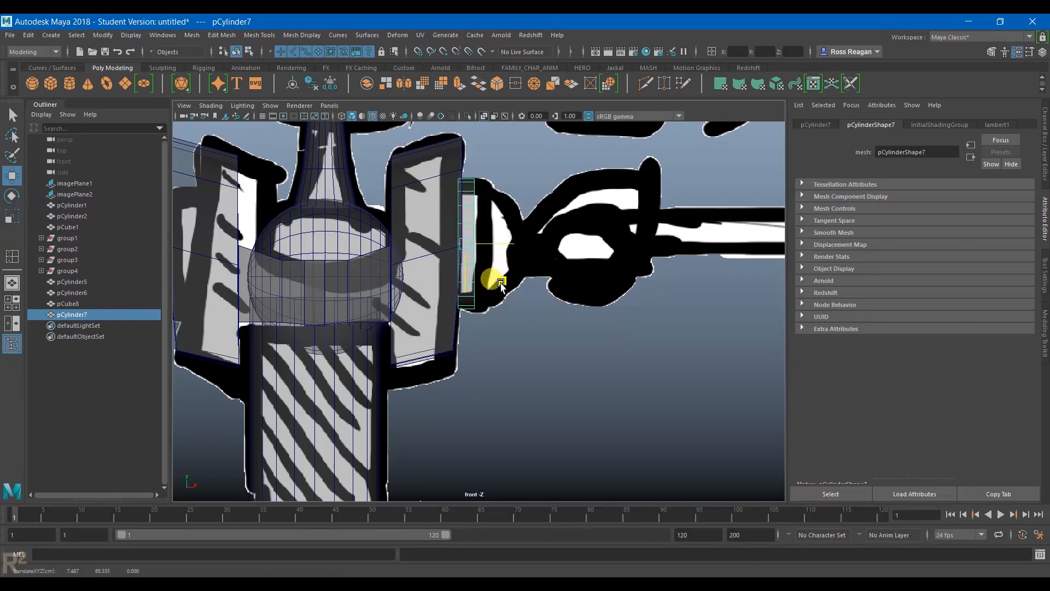
key(r)
key(q)
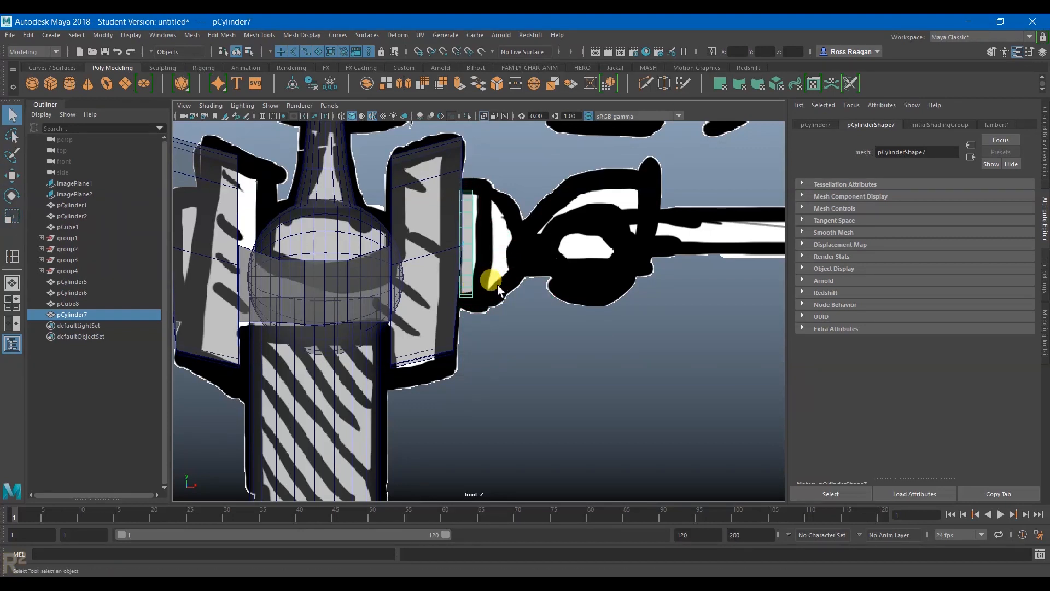
Extend the shoulder disc's outer vertices to the drawn joint line and return it to object selection.
right_drag(471, 233, 473, 194)
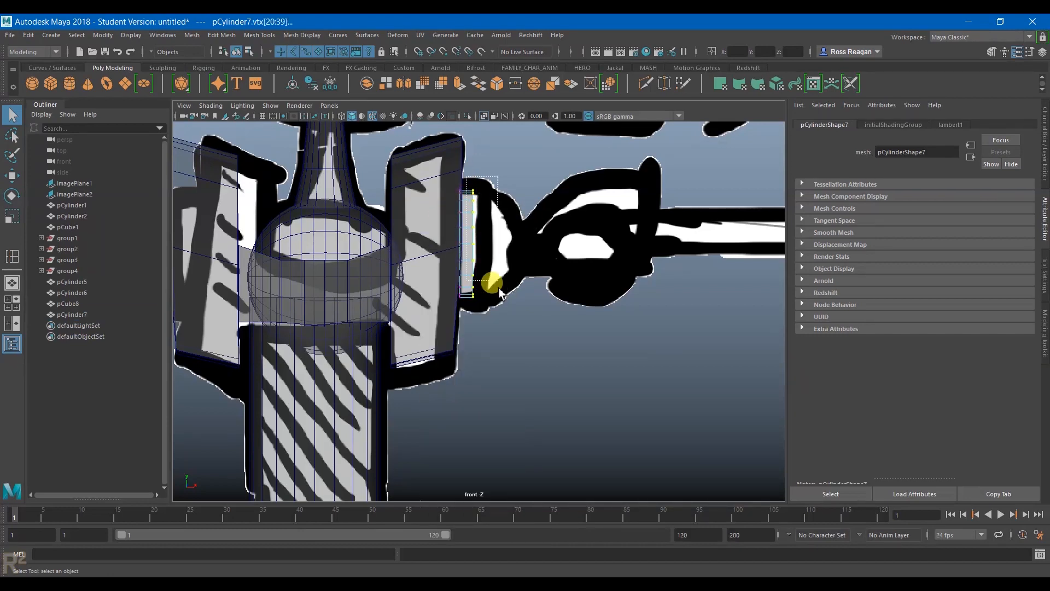
key(w)
drag(520, 240, 531, 241)
key(q)
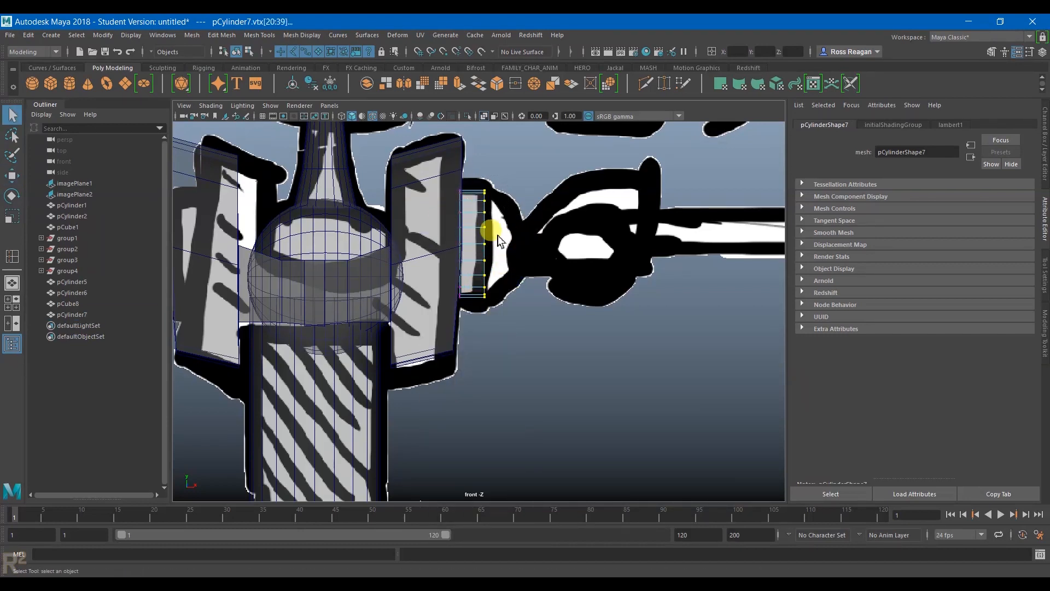
right_drag(475, 223, 529, 208)
Duplicate the chest sphere, then move and scale the copy to fit the drawn rounded shoulder over the disc.
click(337, 277)
click(336, 277)
key(ctrl+d)
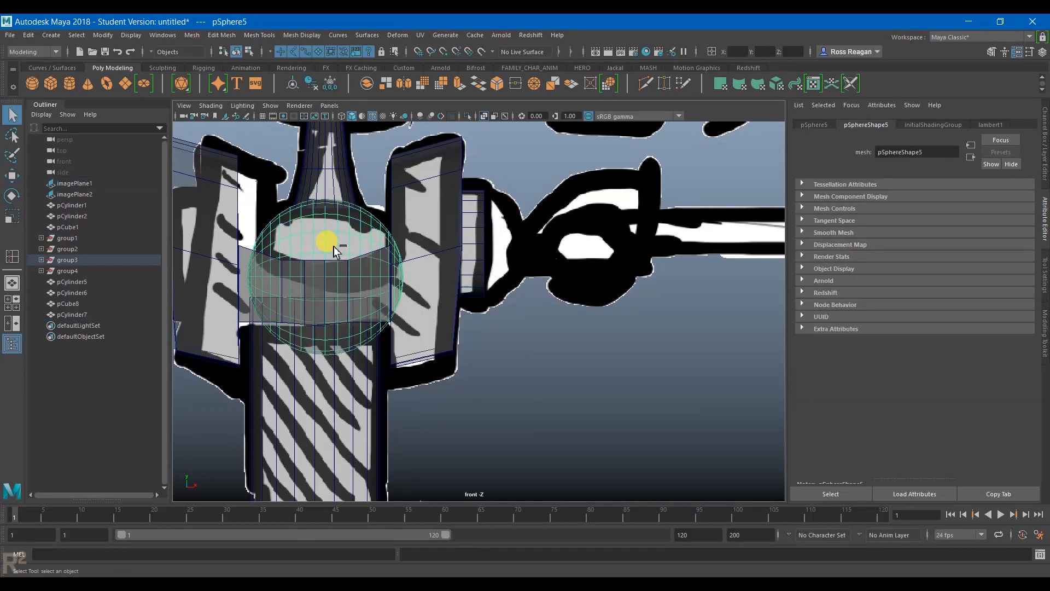
key(w)
drag(362, 313, 436, 241)
key(r)
key(w)
drag(552, 245, 528, 245)
key(r)
key(w)
key(q)
Duplicate the shoulder sphere, then move and scale the copy to fit the drawn round joint farther out on the arm.
alt+middle_drag(594, 299, 498, 303)
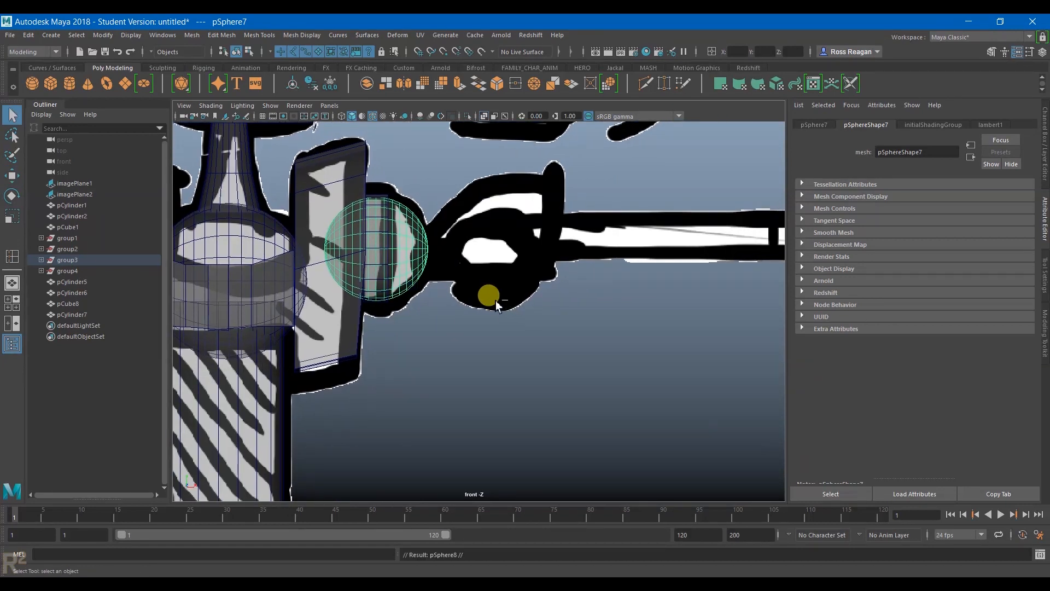
key(ctrl+d)
key(w)
mouse_move(430, 249)
mouse_down()
mouse_move(551, 252)
mouse_move(486, 252)
mouse_up()
key(r)
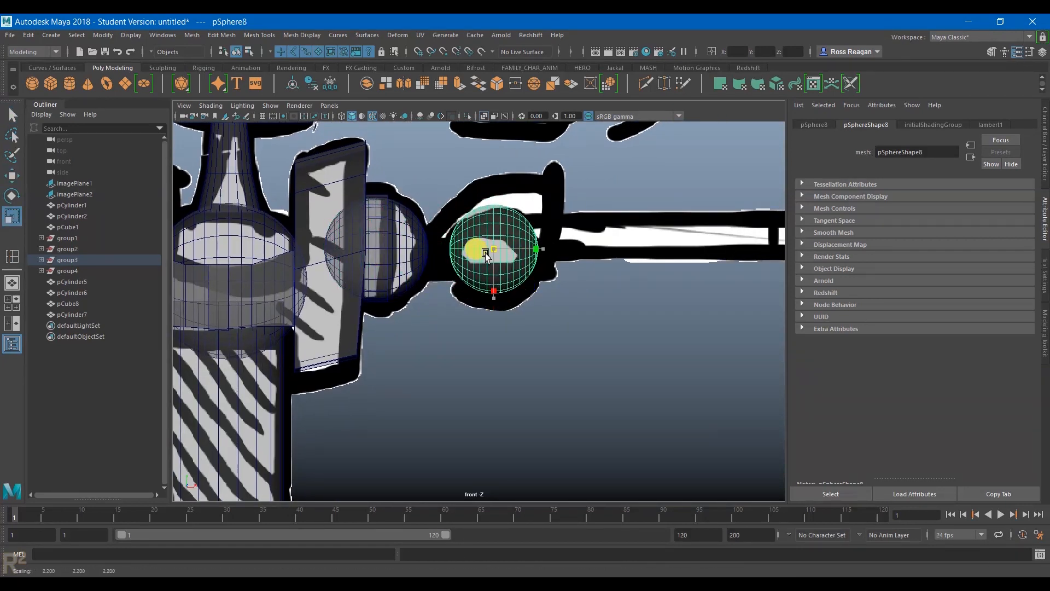
scroll(549, 280, down, 3)
mouse_move(591, 299)
alt+middle_down()
mouse_move(267, 285)
mouse_move(438, 329)
mouse_move(421, 322)
mouse_move(392, 336)
mouse_move(403, 327)
alt+middle_up()
key(q)
Duplicate the torso cylinder, move the copy out to the shoulder joints and rotate it -90 degrees to lie horizontally.
scroll(504, 345, up, 5)
alt+middle_drag(231, 401, 302, 341)
click(299, 340)
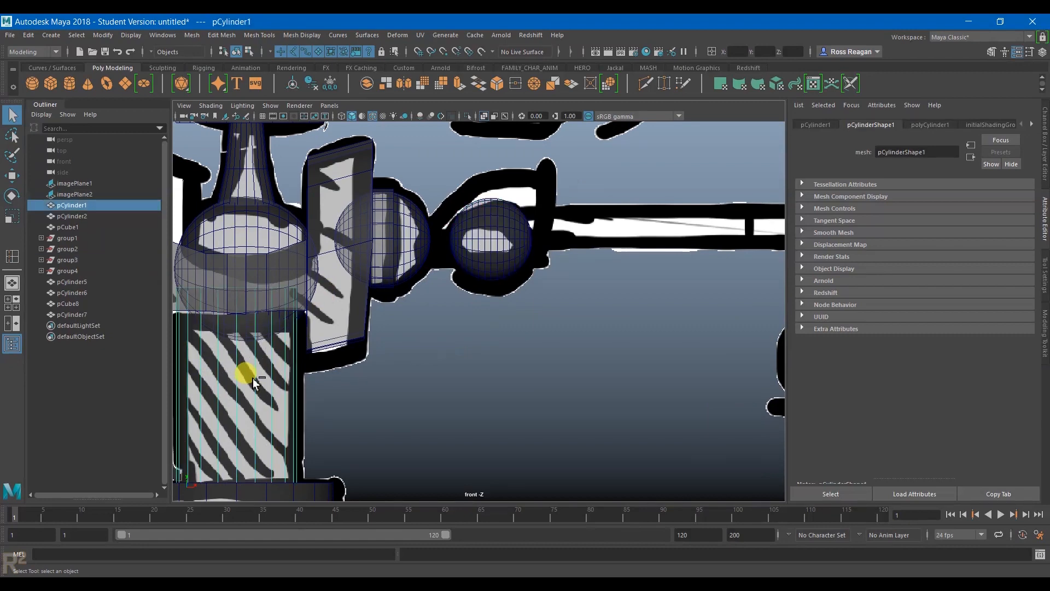
key(ctrl+d)
key(w)
drag(266, 364, 458, 270)
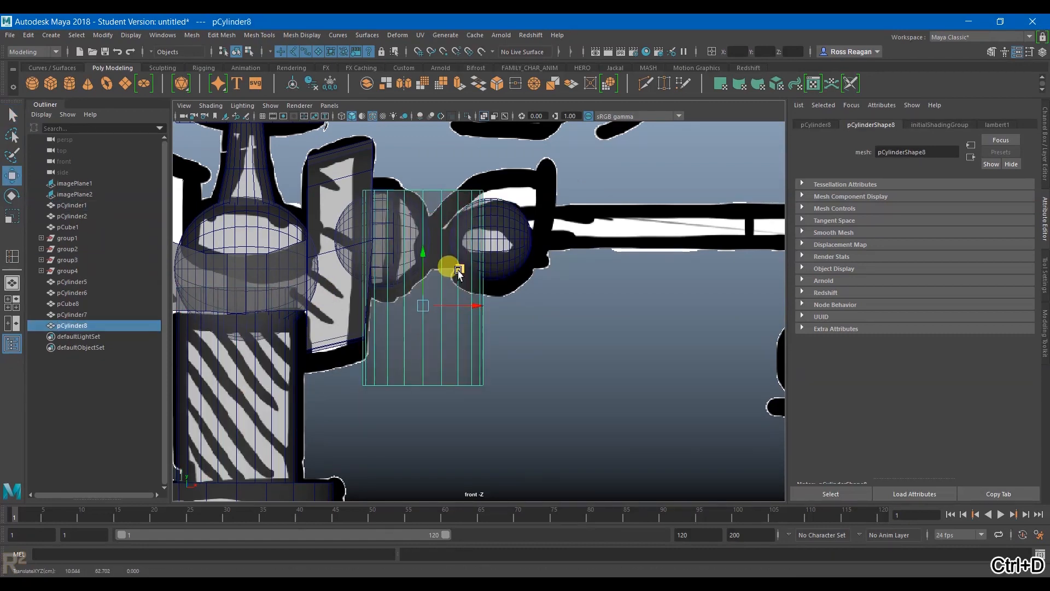
key(e)
drag(462, 327, 410, 347)
key(ctrl+z)
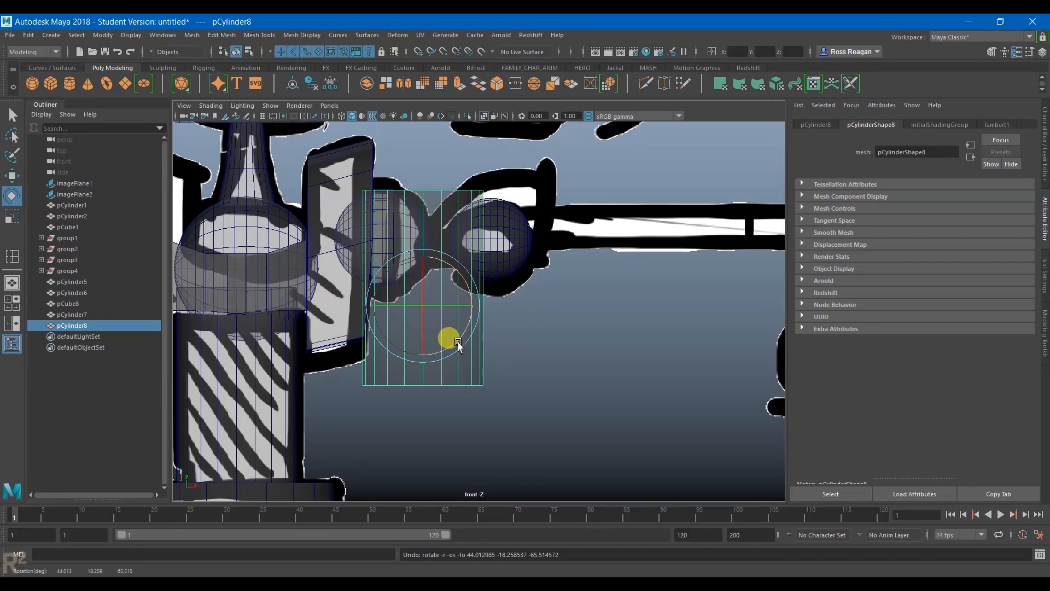
drag(458, 343, 391, 351)
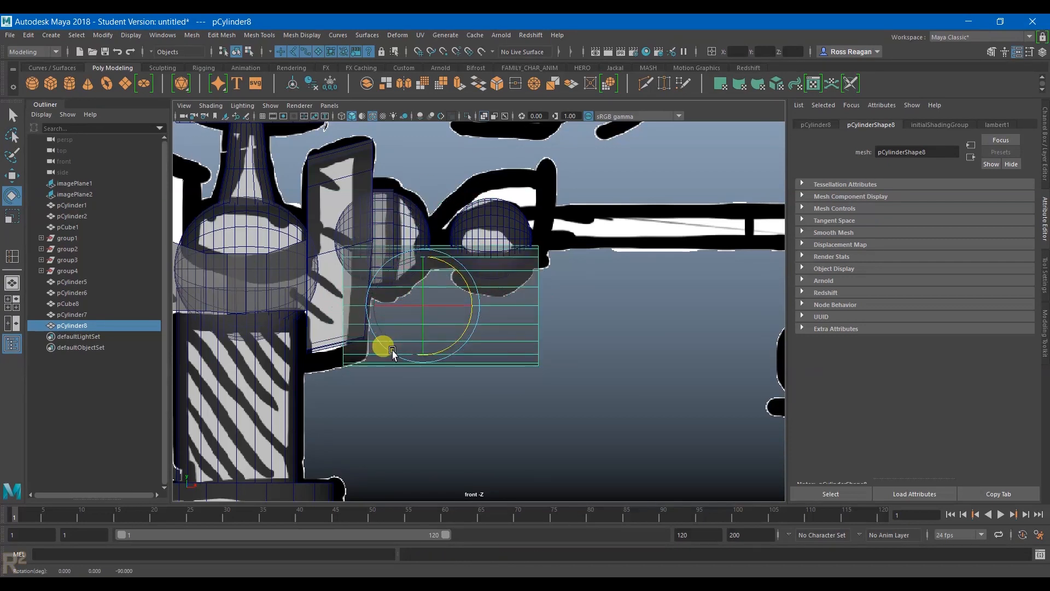
Shrink the horizontal cylinder uniformly and place it as a connector between the two arm spheres.
key(r)
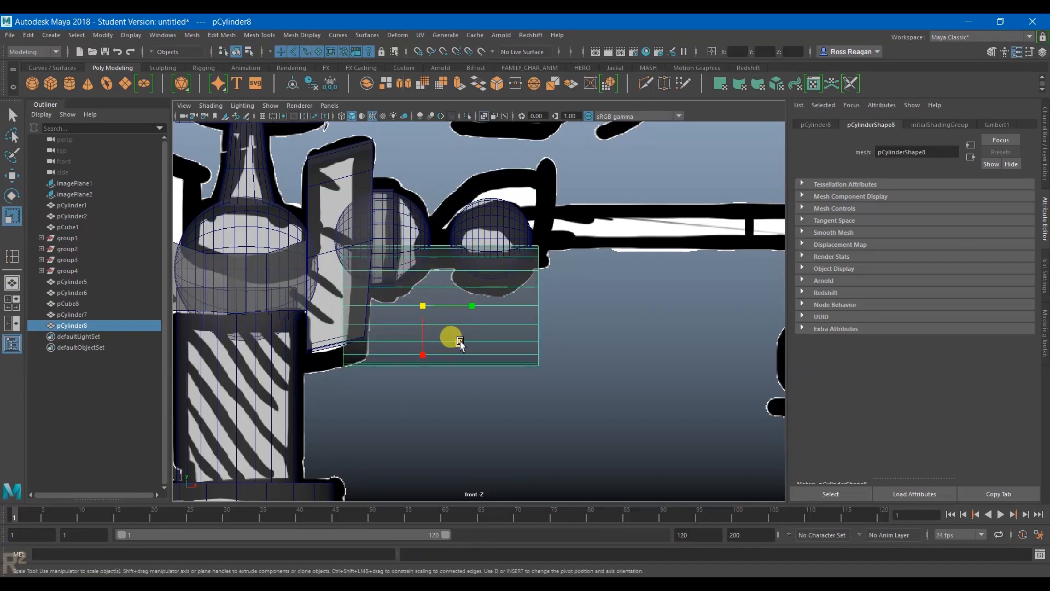
drag(430, 312, 319, 288)
key(w)
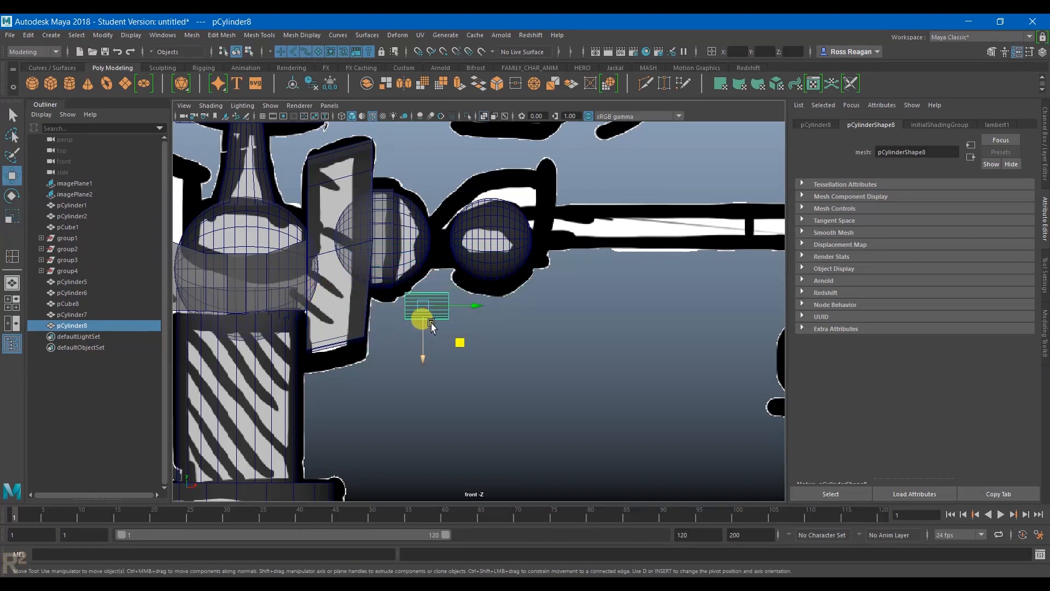
drag(461, 341, 475, 277)
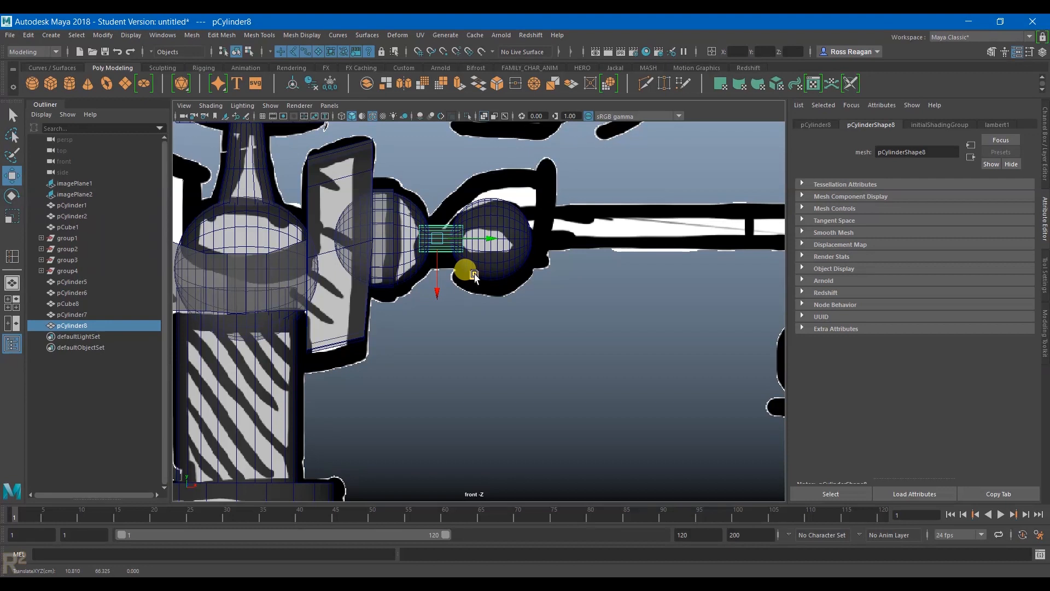
Duplicate the connector, move the copy beyond the outer arm sphere and stretch its outer vertices to the drawn forearm block.
alt+middle_drag(517, 276, 419, 284)
key(ctrl+d)
key(q)
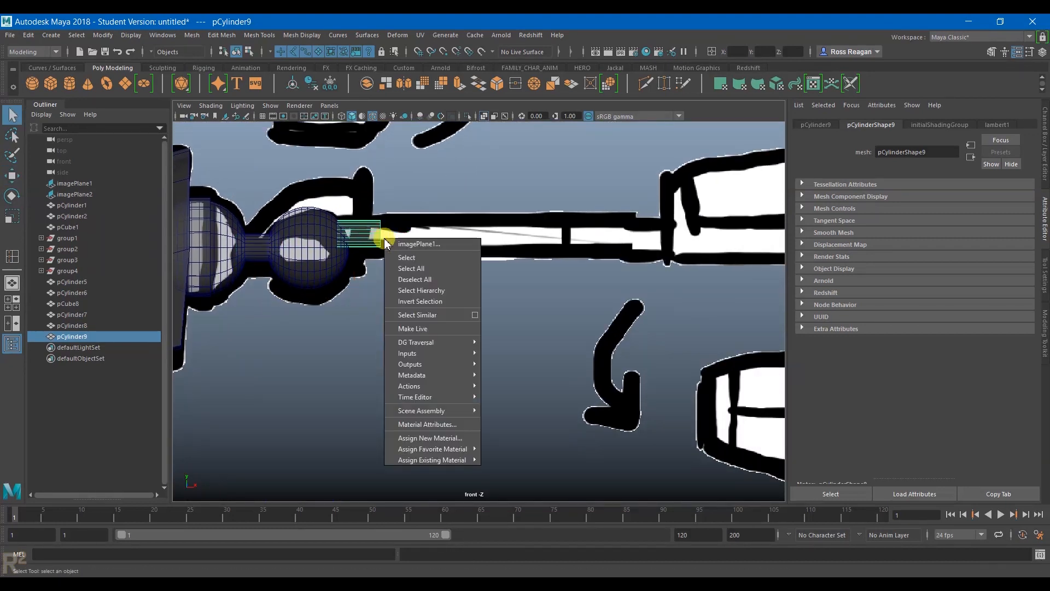
right_drag(368, 231, 321, 227)
drag(358, 209, 702, 260)
key(w)
right_drag(532, 239, 604, 210)
alt+middle_drag(628, 236, 403, 276)
alt+middle_drag(524, 307, 458, 308)
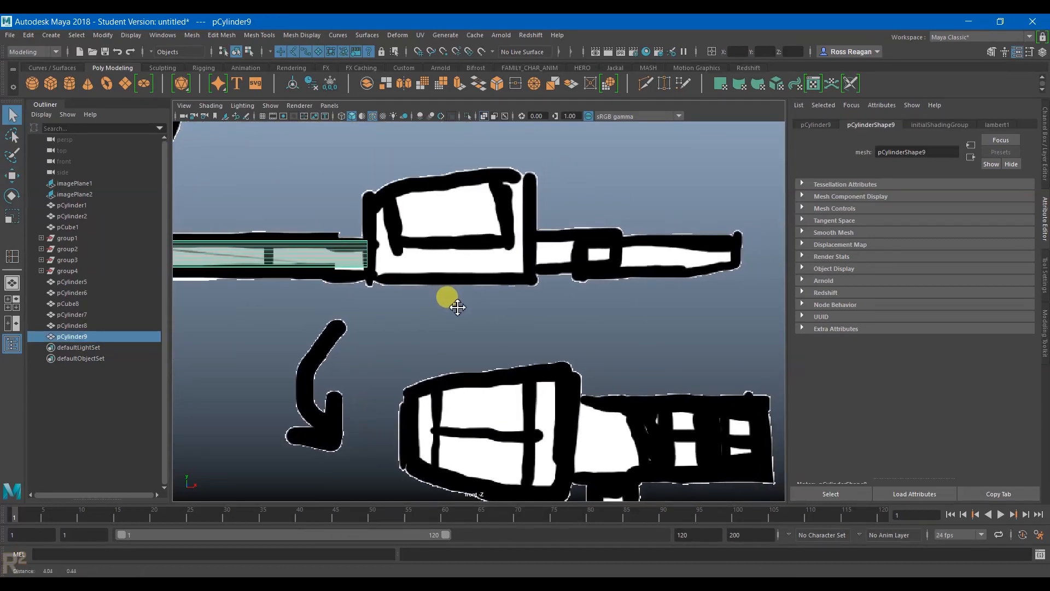
Extend the arm rod's end vertices to the outer edge of the drawn forearm block and return it to object selection.
right_drag(356, 256, 319, 241)
drag(333, 221, 570, 264)
key(w)
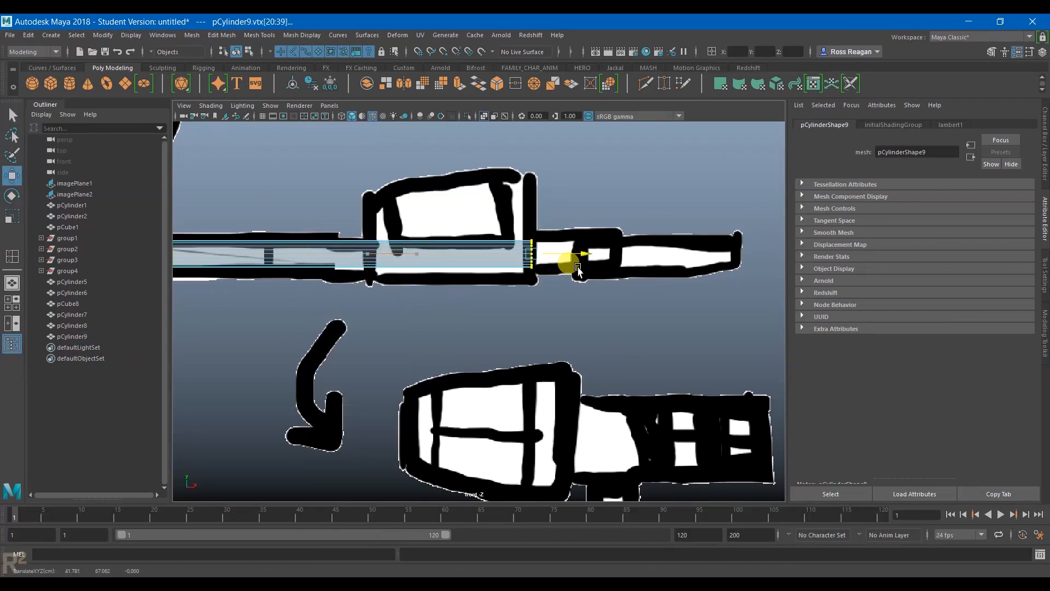
alt+middle_drag(554, 316, 516, 308)
scroll(515, 306, up, 1)
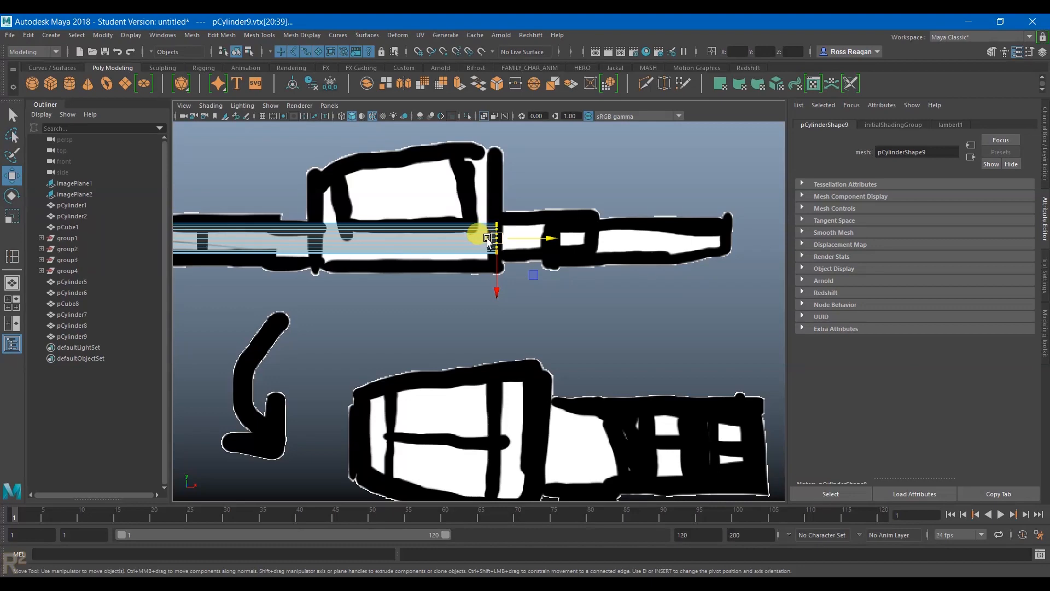
alt+middle_drag(502, 293, 467, 261)
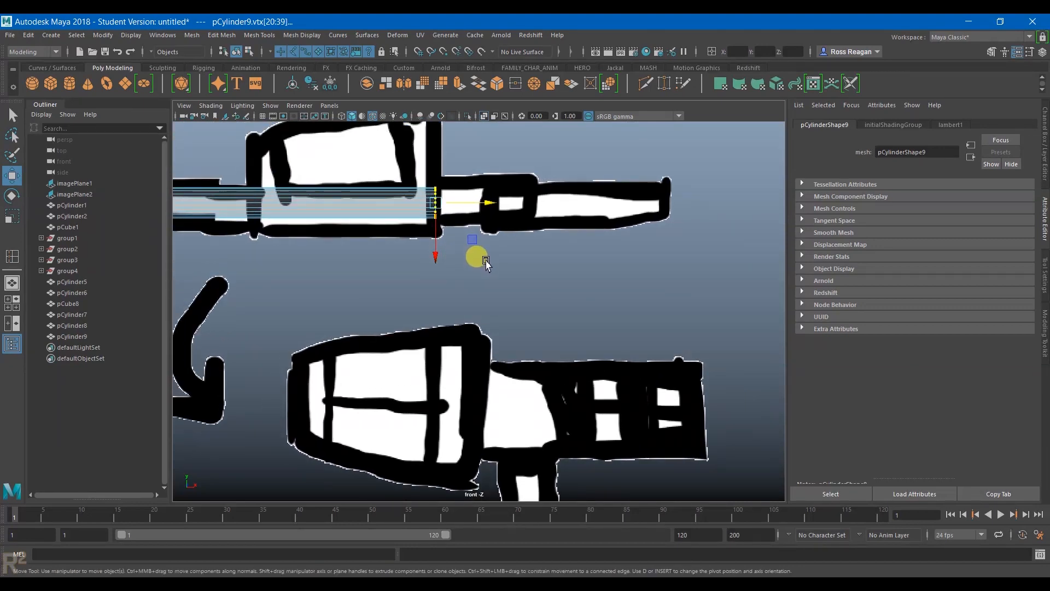
key(q)
right_drag(414, 193, 465, 180)
click(448, 240)
scroll(438, 248, down, 3)
alt+middle_drag(432, 250, 481, 261)
click(464, 241)
scroll(281, 334, down, 4)
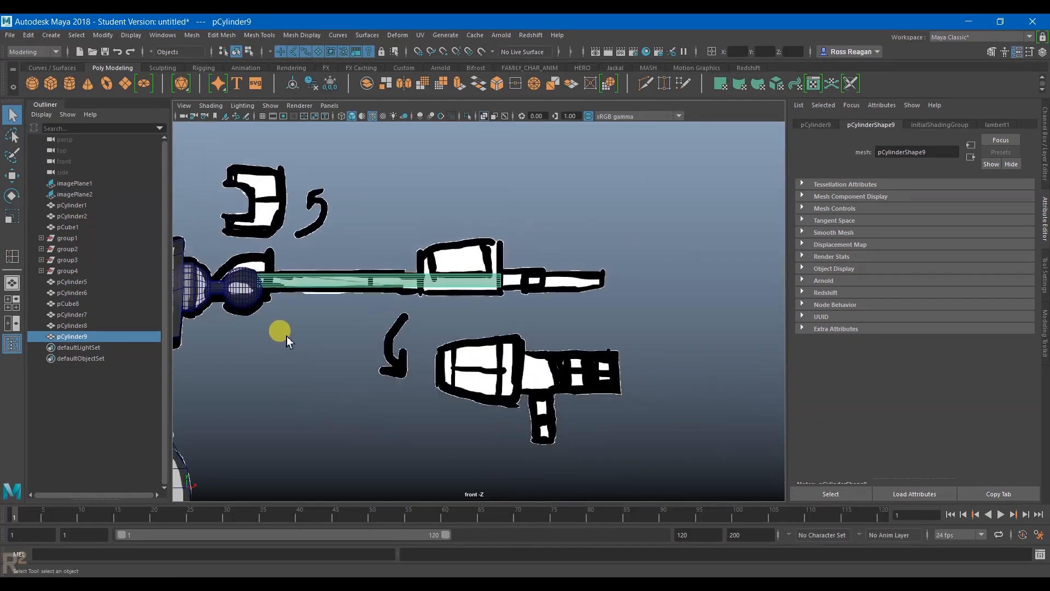
scroll(287, 336, down, 2)
alt+middle_drag(287, 335, 336, 339)
click(242, 370)
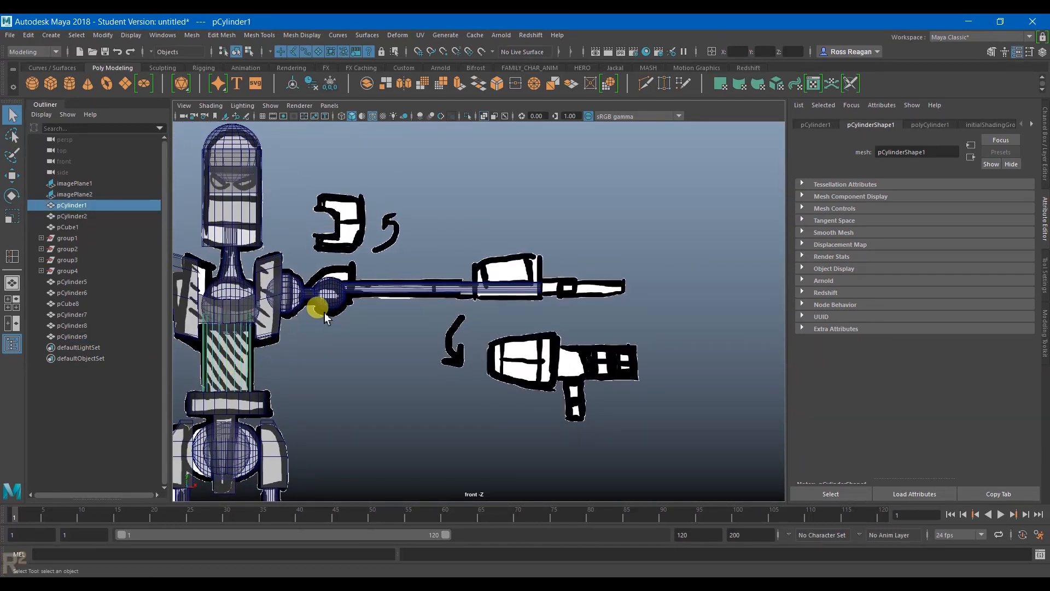
click(381, 293)
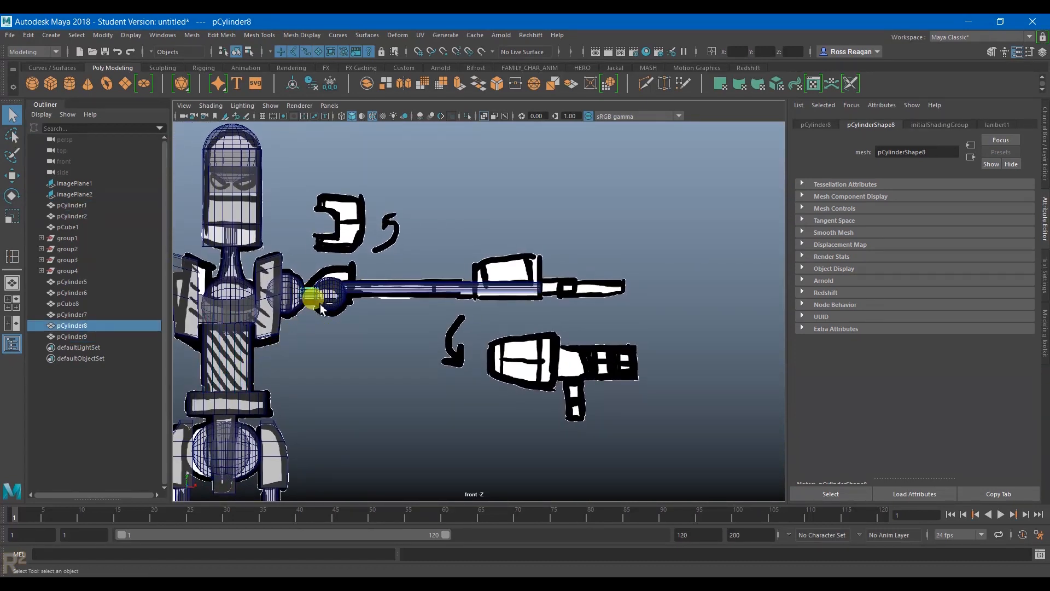
key(ctrl+d)
key(w)
drag(335, 323, 558, 331)
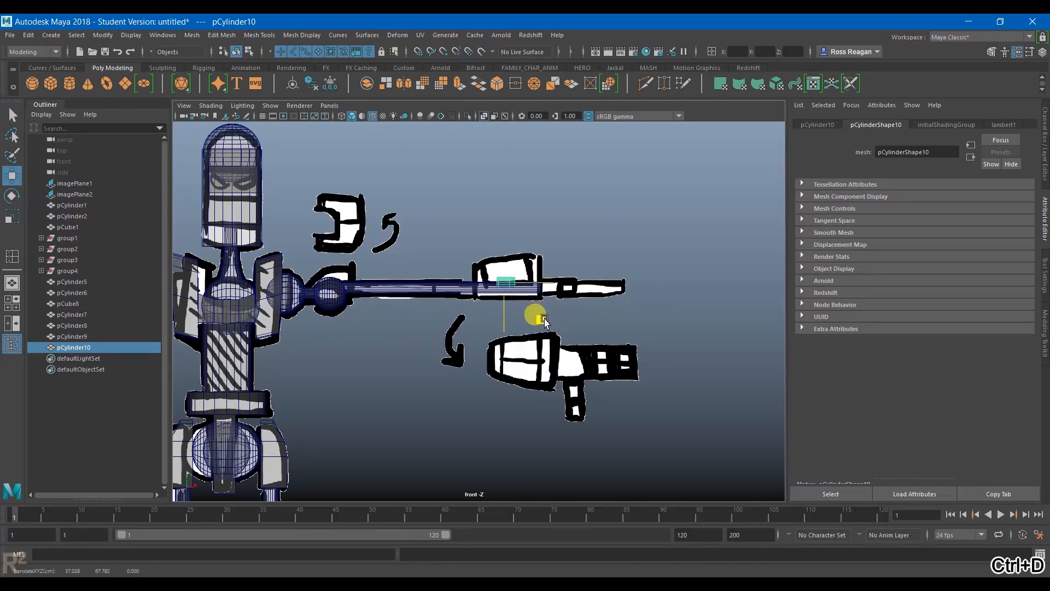
scroll(548, 319, up, 5)
scroll(566, 342, down, 3)
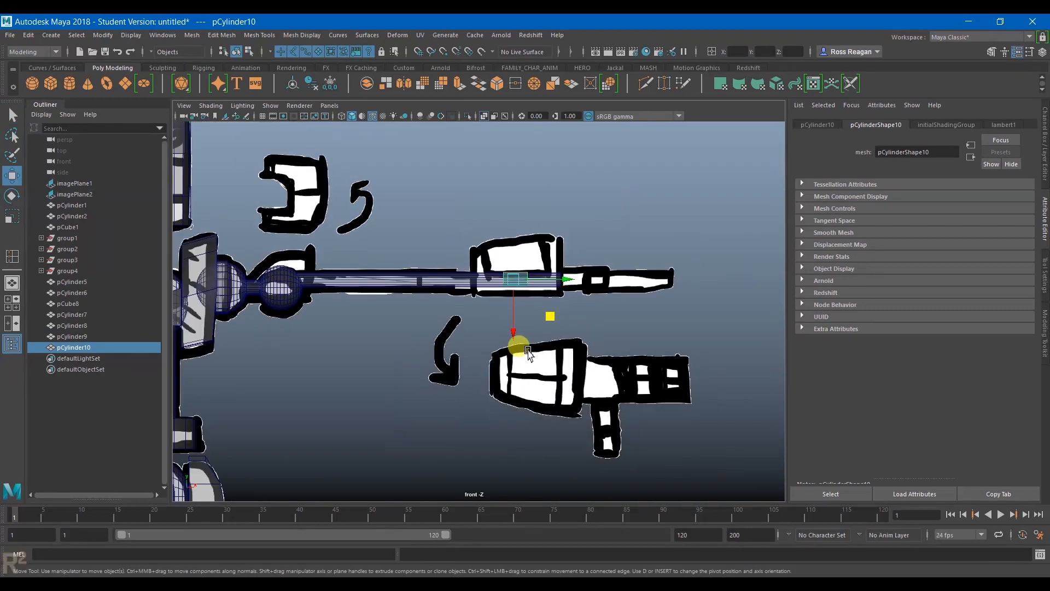
alt+middle_drag(522, 354, 584, 350)
key(Delete)
Examine the robot's new arm and overall proportions against the reference drawing in the perspective and front views.
key(space)
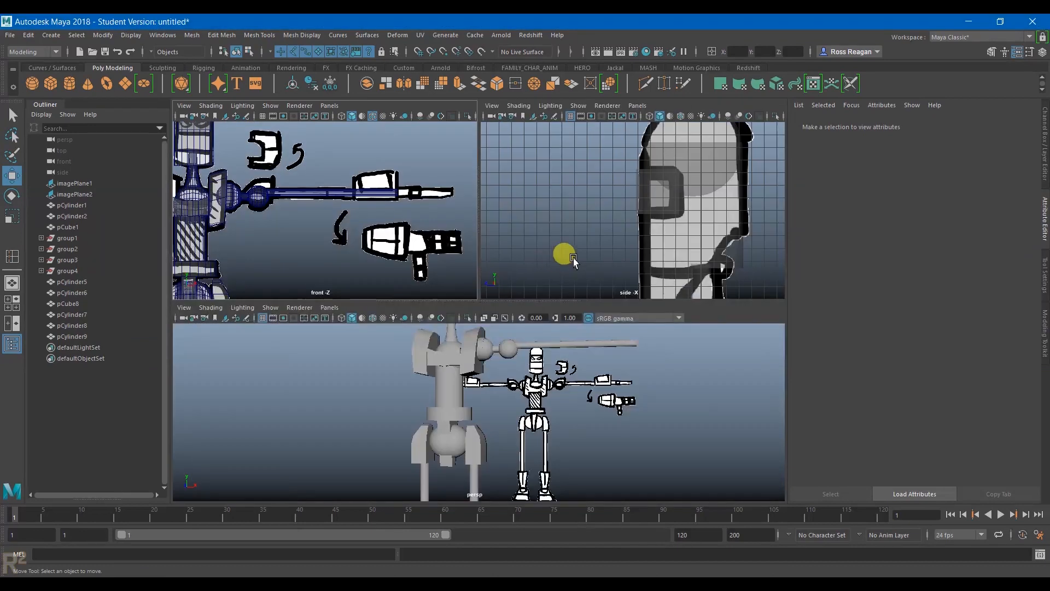
key(space)
mouse_move(548, 380)
alt+mouse_down()
mouse_move(534, 415)
mouse_move(654, 408)
mouse_move(530, 415)
mouse_move(539, 368)
mouse_move(545, 383)
mouse_move(420, 387)
mouse_move(549, 383)
mouse_move(544, 375)
alt+mouse_up()
key(space)
key(space)
scroll(385, 240, down, 3)
alt+middle_drag(505, 301, 547, 206)
scroll(565, 307, up, 5)
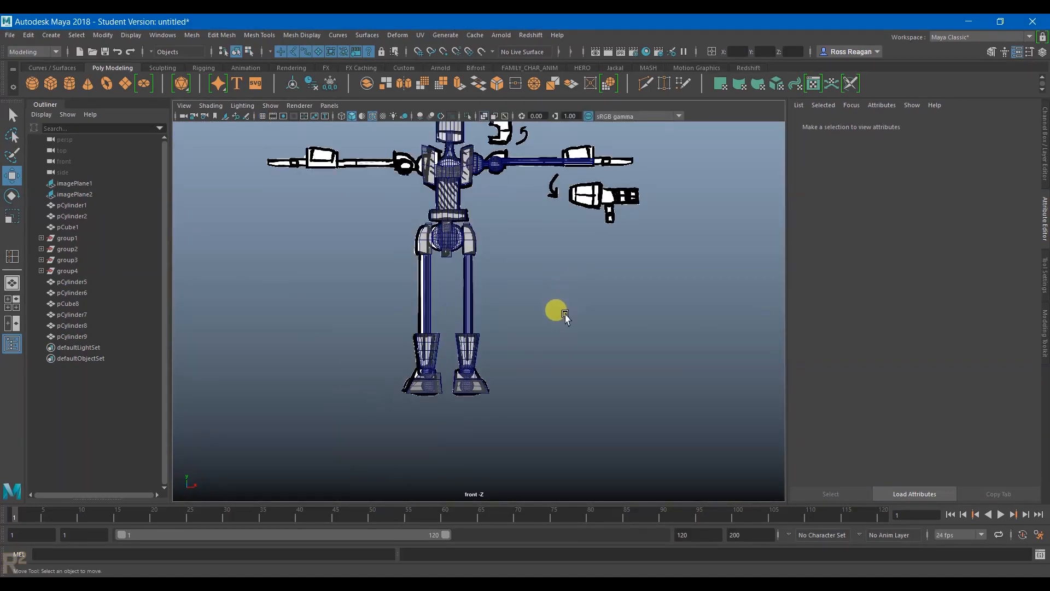
alt+middle_drag(571, 269, 555, 358)
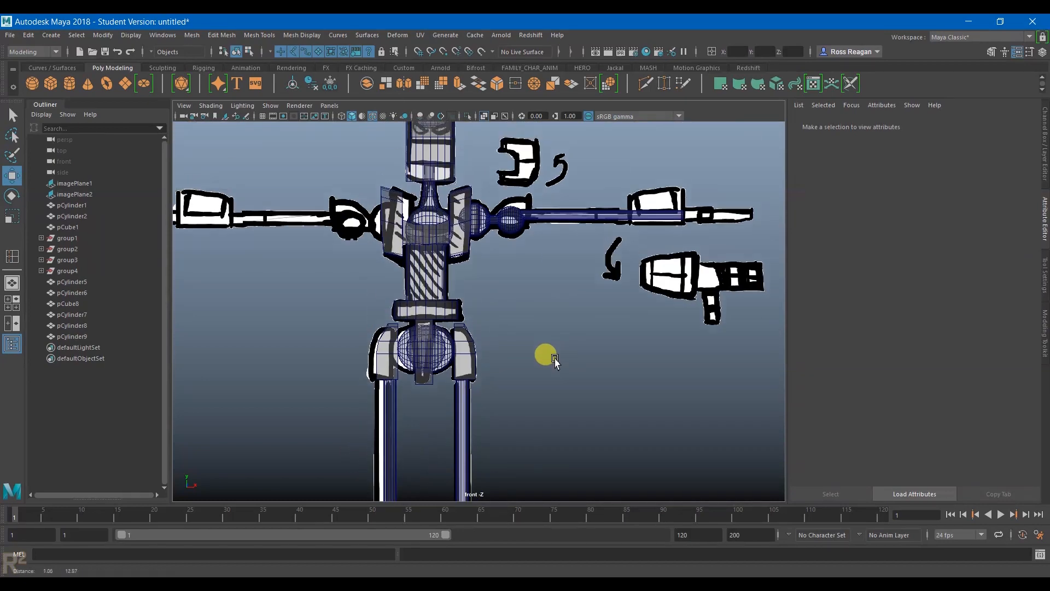
scroll(569, 263, down, 3)
key(space)
key(space)
key(space)
key(space)
scroll(481, 399, up, 10)
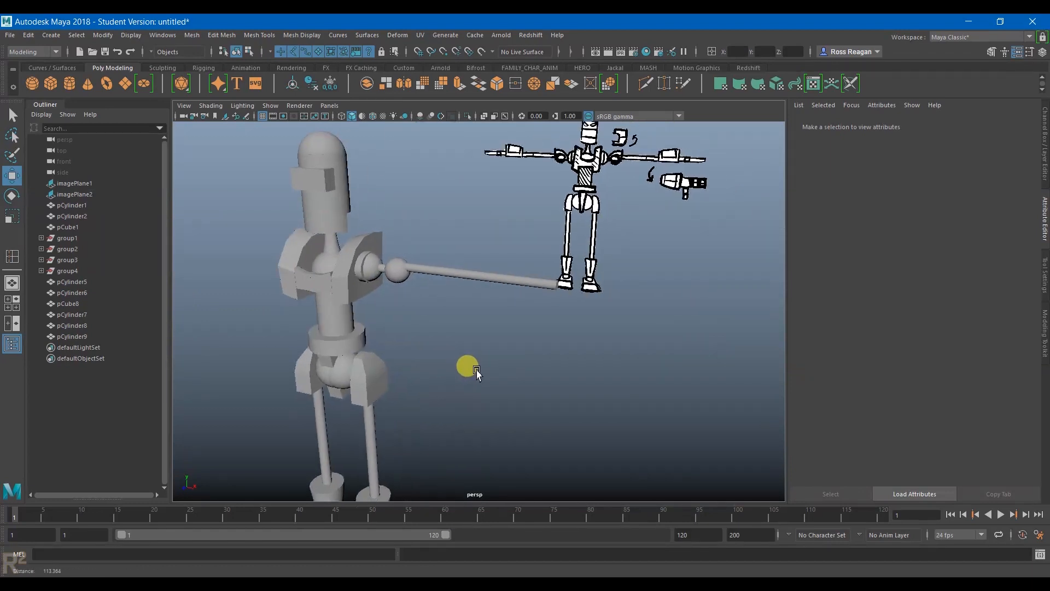
scroll(476, 371, up, 3)
Create a polygon cube and move it to the outer end of the arm rod in the drawn forearm.
click(53, 36)
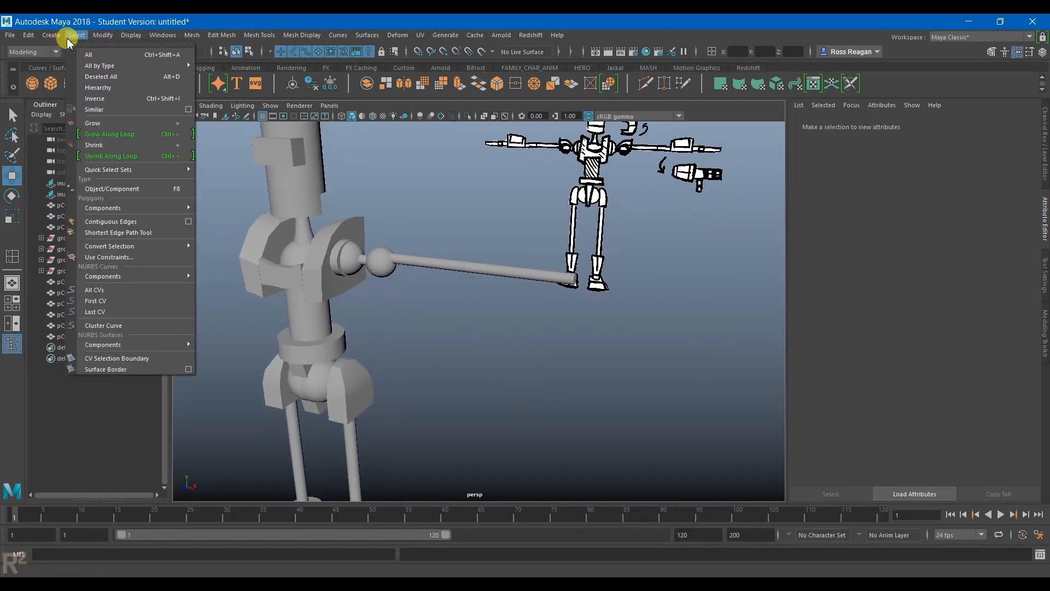
click(198, 17)
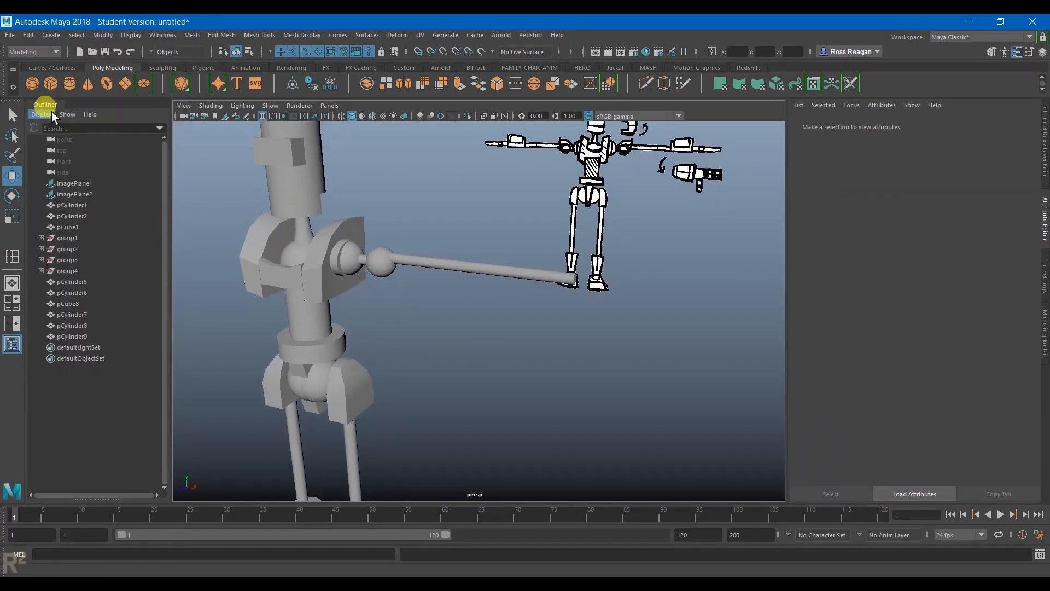
scroll(485, 394, down, 10)
drag(480, 356, 544, 299)
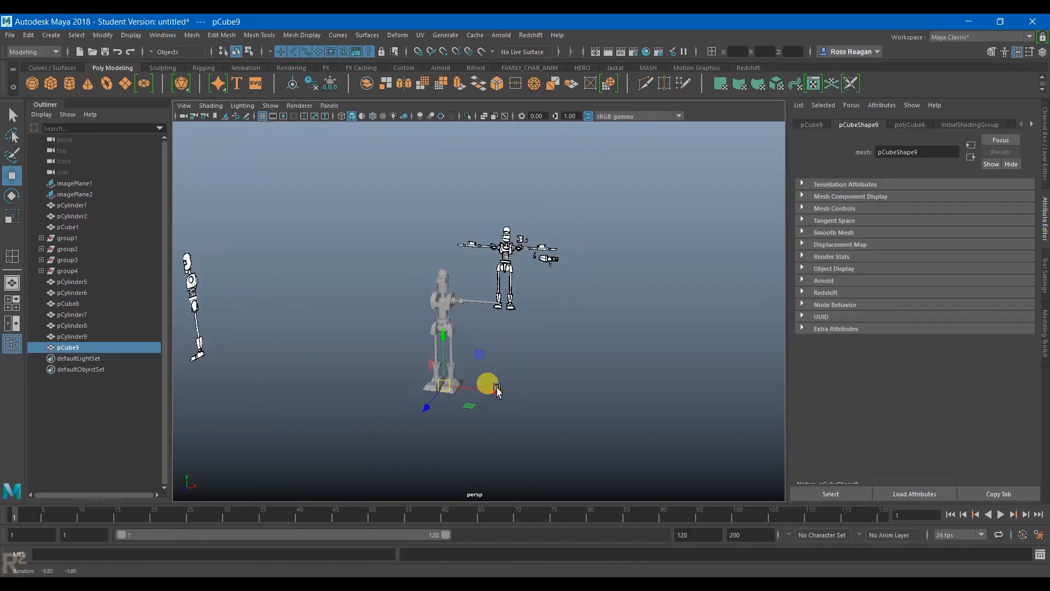
key(f)
scroll(535, 298, down, 6)
drag(515, 291, 464, 299)
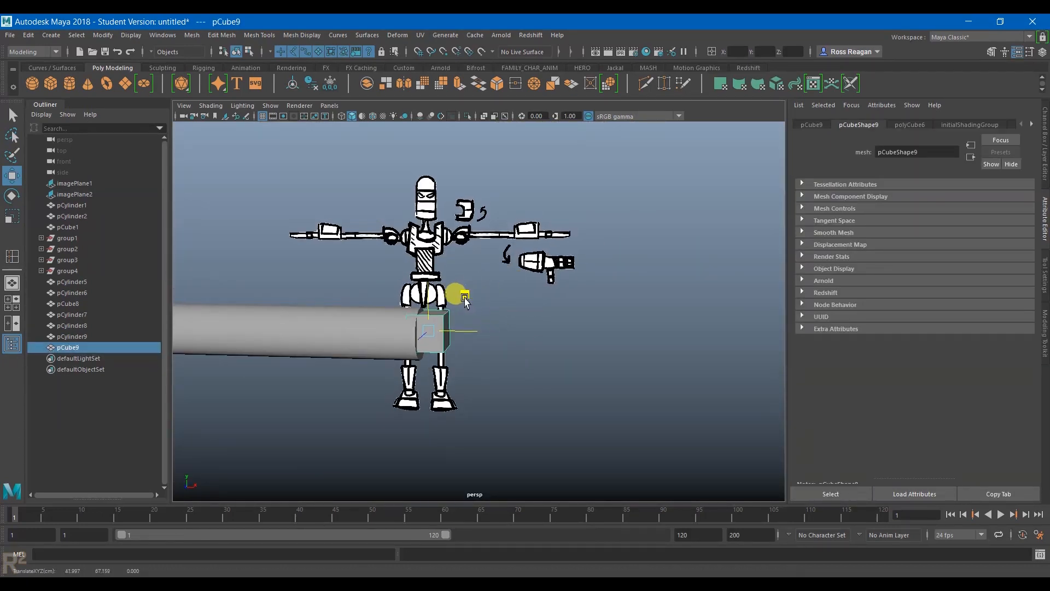
key(space)
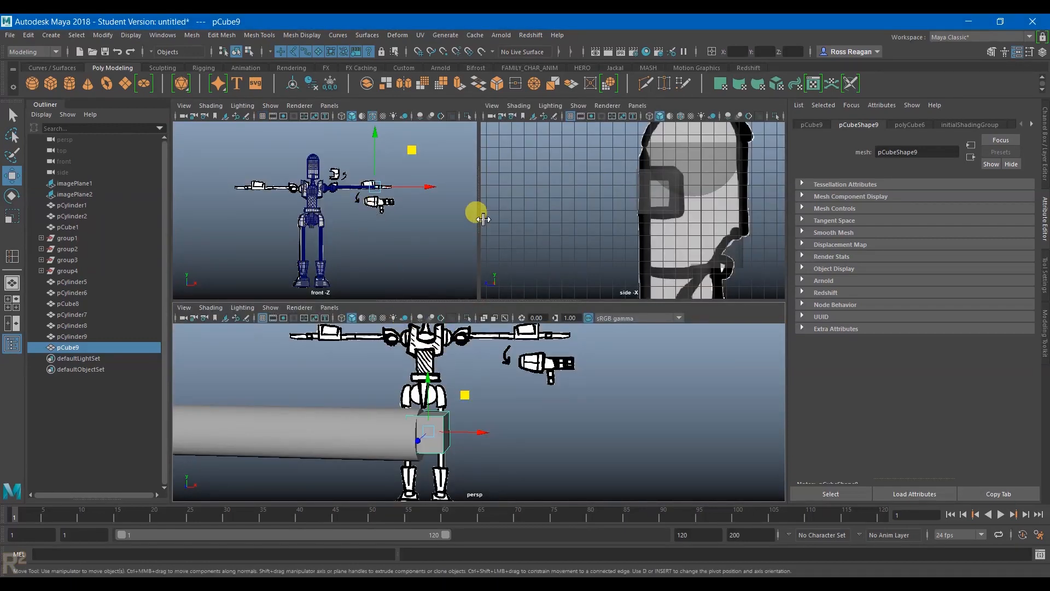
key(space)
scroll(621, 257, up, 6)
scroll(584, 345, up, 3)
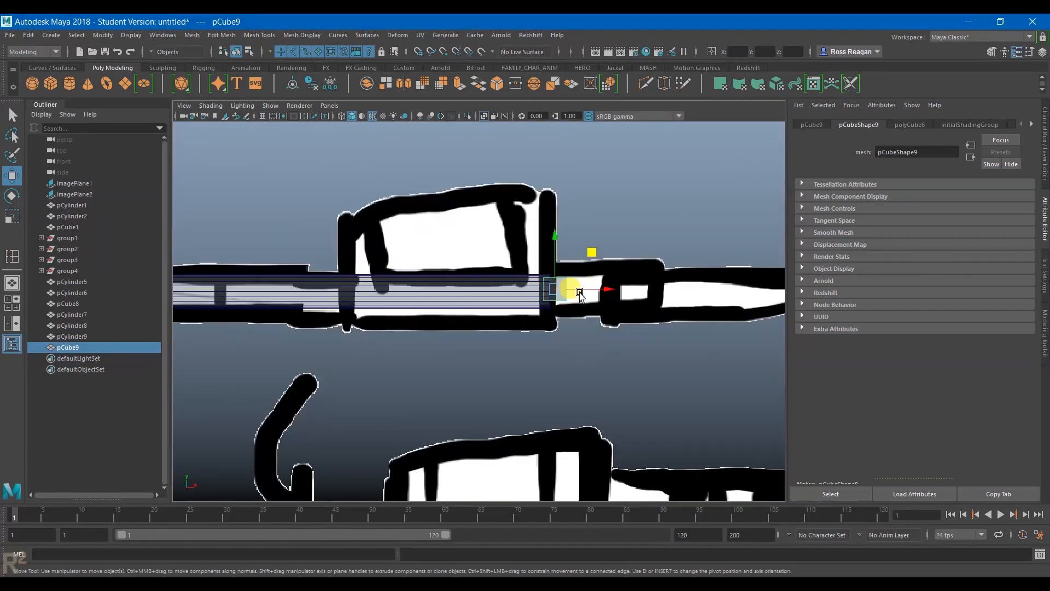
Move the cube's side, top and bottom vertices in the front view to fit the drawn forearm block's outline.
key(q)
right_click(605, 201)
right_click(557, 286)
right_drag(558, 286, 508, 286)
drag(524, 265, 395, 295)
key(w)
drag(515, 257, 576, 324)
drag(625, 292, 606, 291)
drag(300, 247, 606, 299)
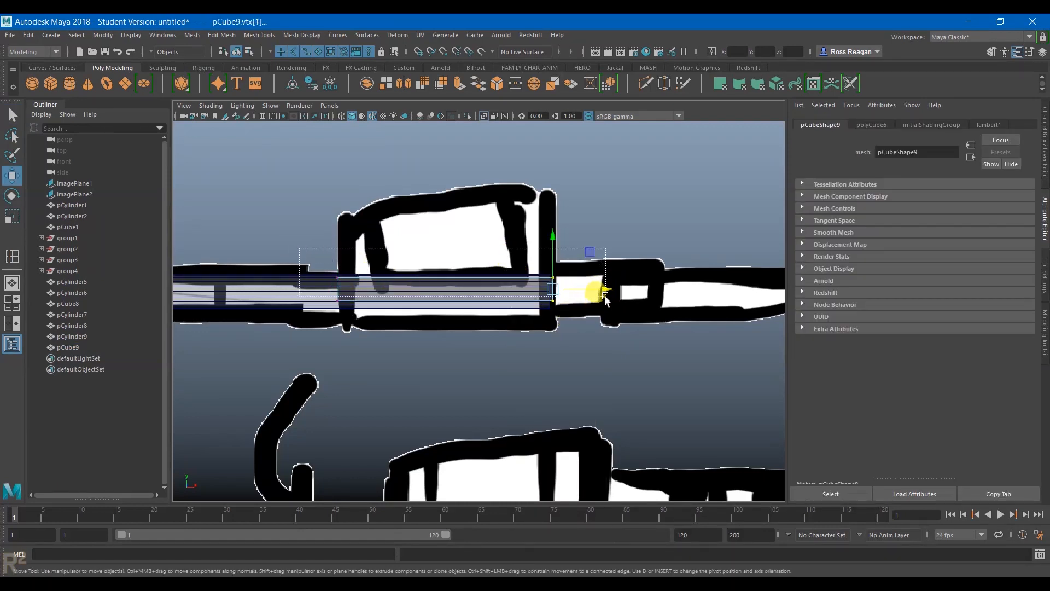
drag(444, 221, 447, 162)
drag(339, 254, 607, 327)
drag(442, 253, 442, 276)
Insert a vertical edge loop mid-block, then raise the middle and outer top vertices to the drawn sloping top.
right_drag(458, 212, 422, 219)
click(458, 217)
key(q)
drag(408, 193, 471, 232)
key(w)
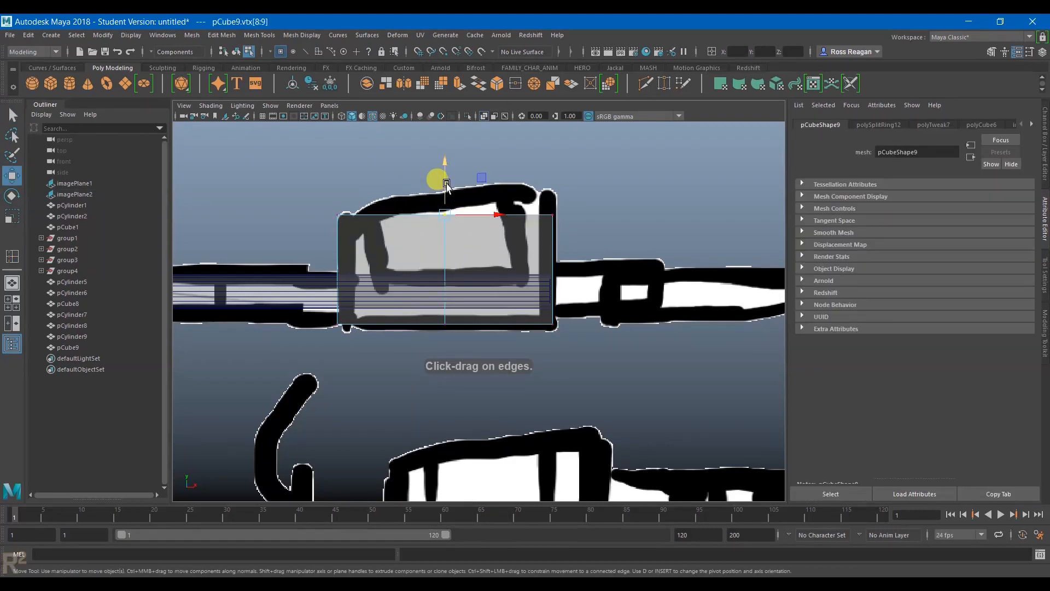
drag(442, 175, 439, 162)
drag(527, 189, 584, 242)
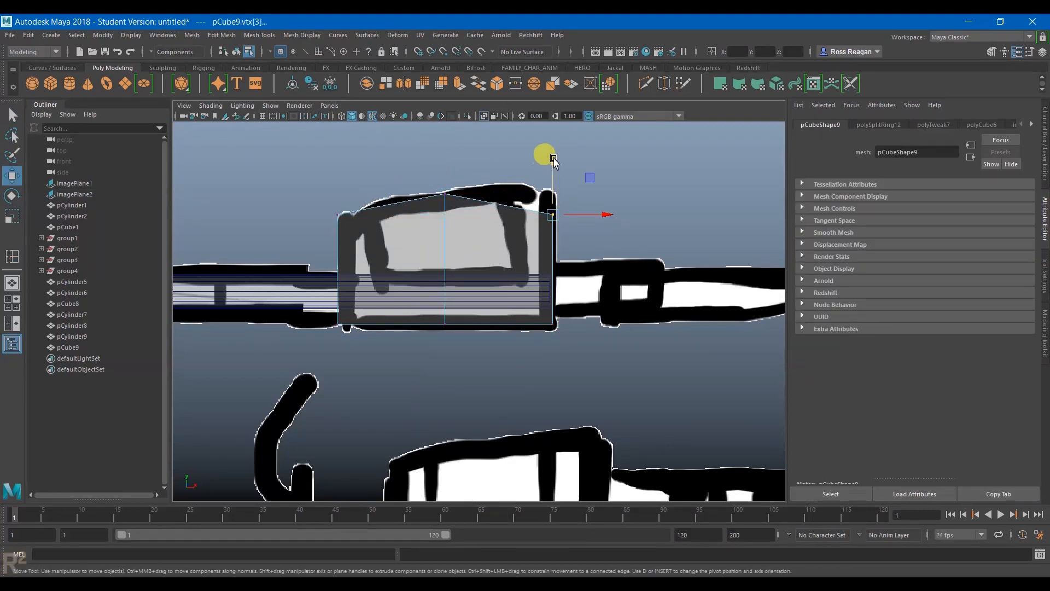
drag(553, 159, 557, 134)
Deepen the forearm block in the side view by moving its front and back vertices outward, then return to the front view.
key(space)
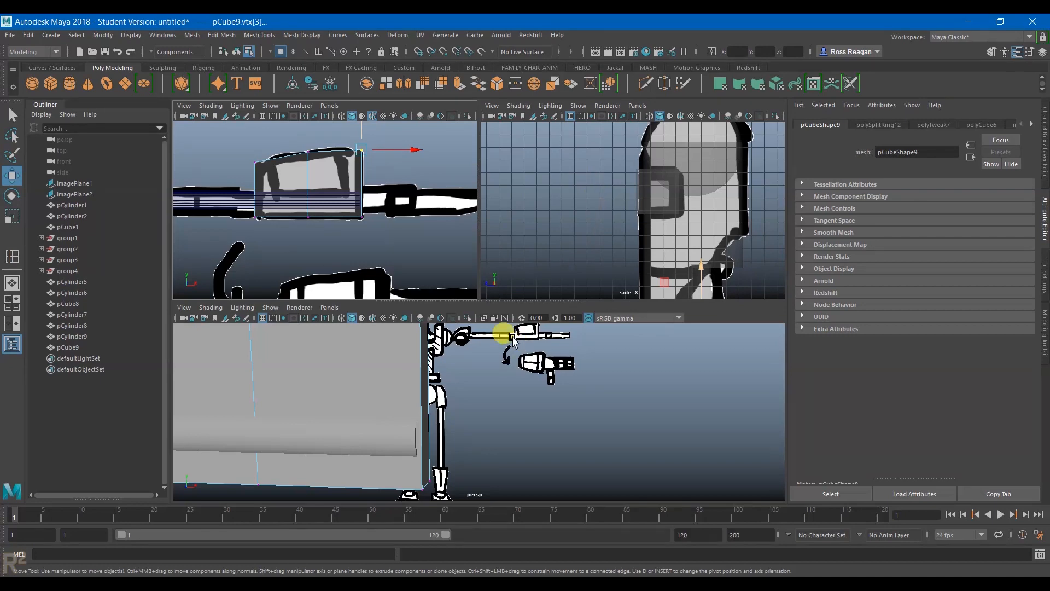
scroll(423, 248, down, 4)
key(space)
scroll(651, 289, down, 3)
alt+middle_drag(615, 368, 570, 229)
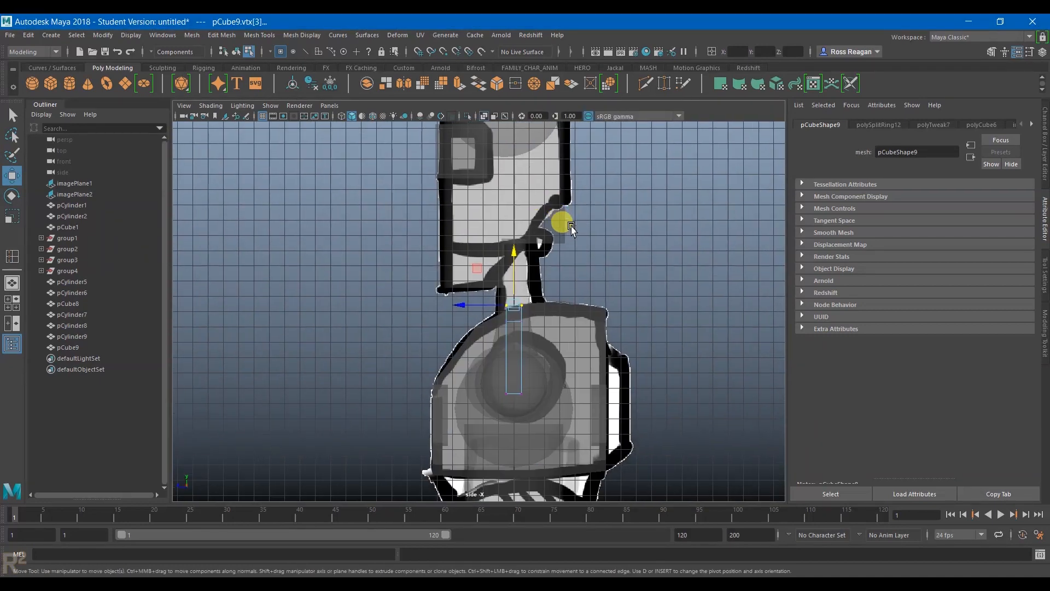
alt+middle_drag(622, 388, 593, 326)
scroll(592, 327, up, 2)
drag(446, 206, 486, 378)
drag(437, 277, 402, 276)
drag(515, 263, 539, 354)
key(w)
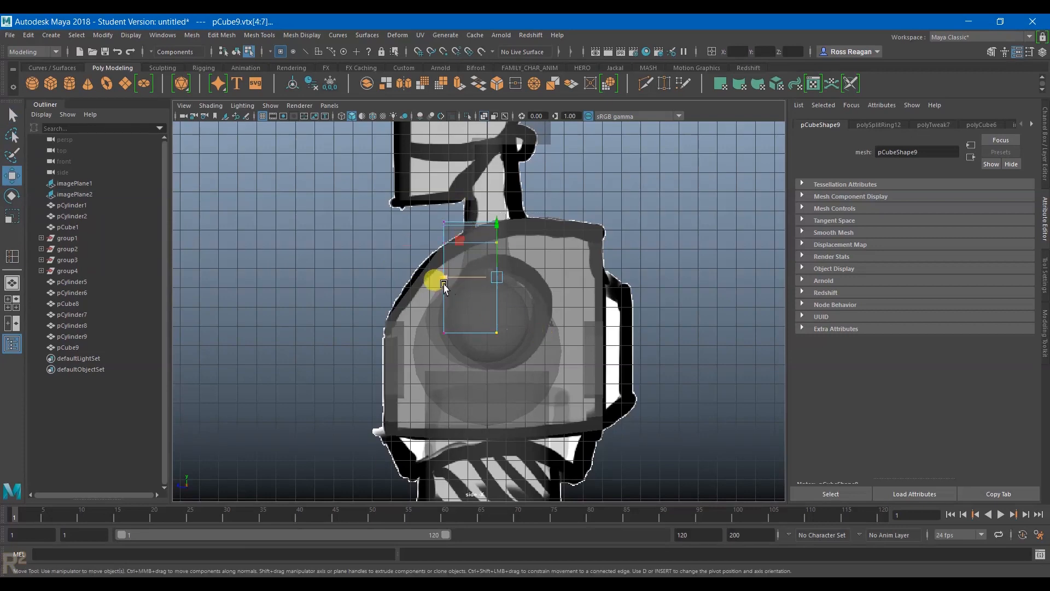
drag(443, 279, 485, 279)
key(space)
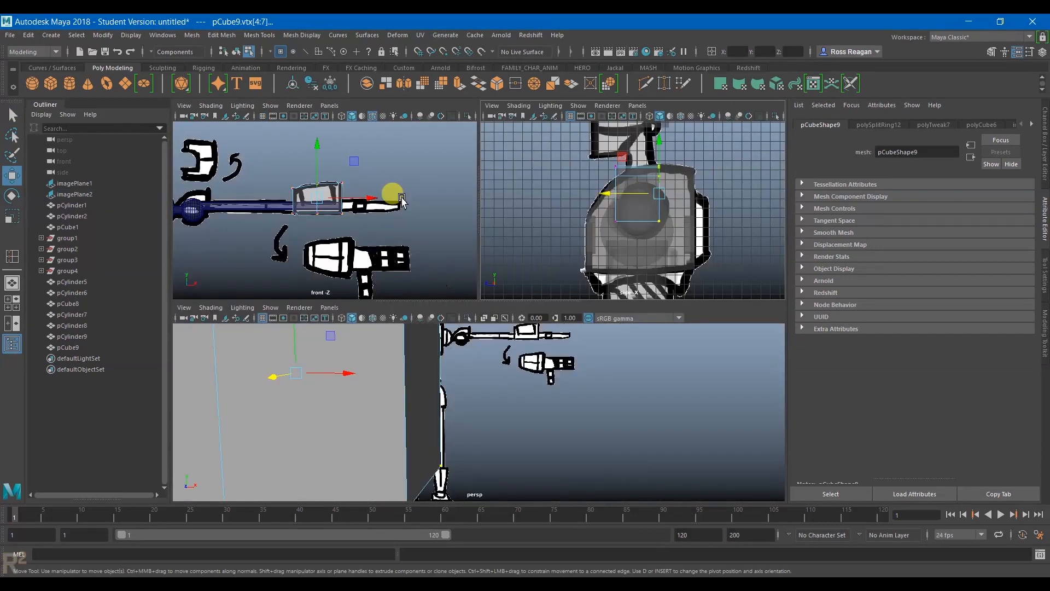
key(space)
scroll(389, 211, up, 4)
alt+middle_drag(395, 239, 418, 258)
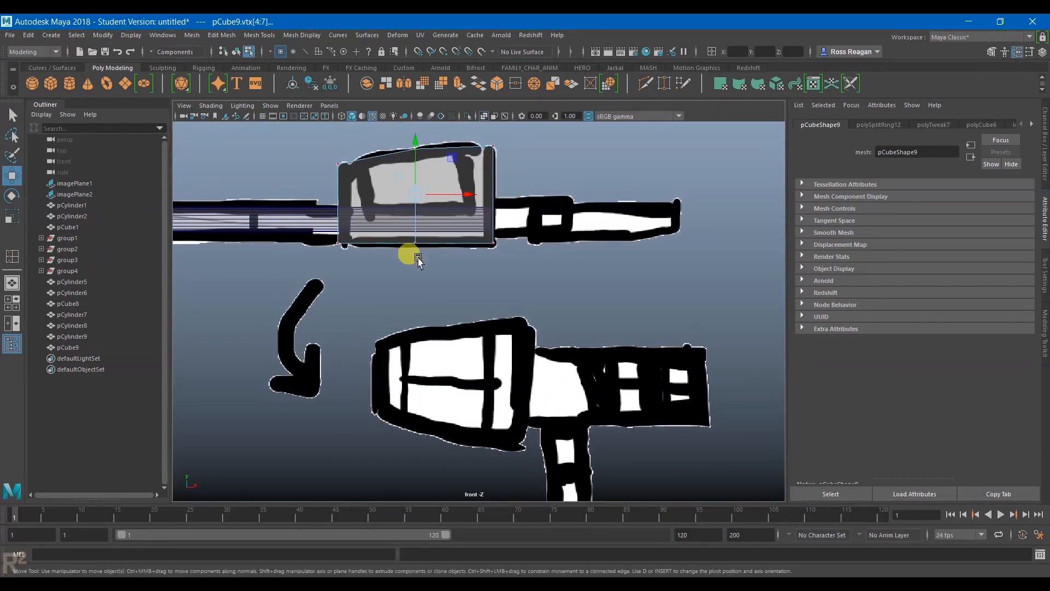
Widen the forearm block slightly further in the side view by spreading its front and back vertices, and return to object mode.
scroll(455, 305, down, 3)
scroll(455, 305, up, 4)
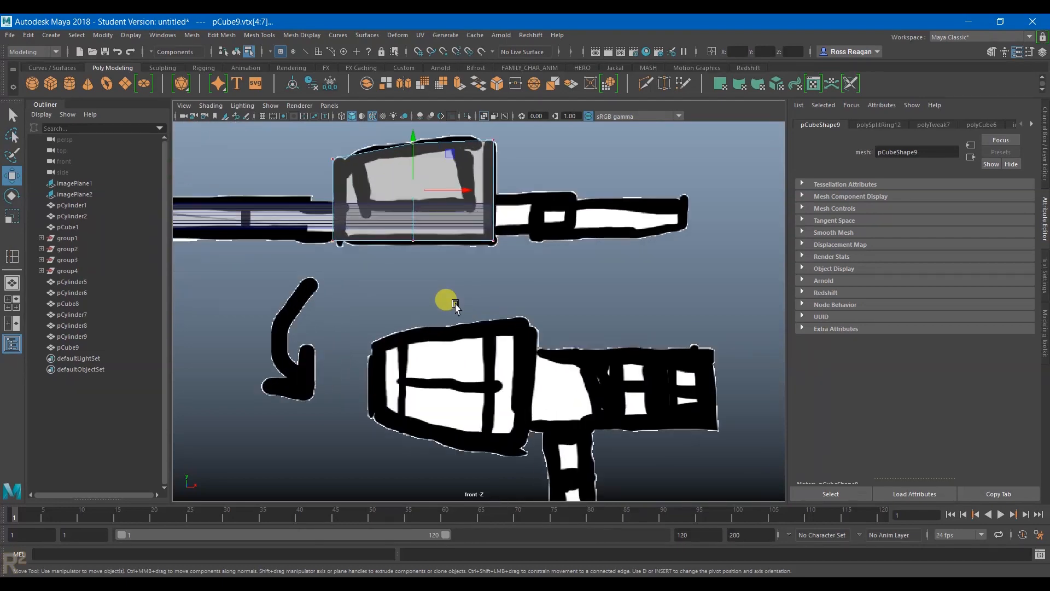
alt+middle_drag(476, 311, 439, 317)
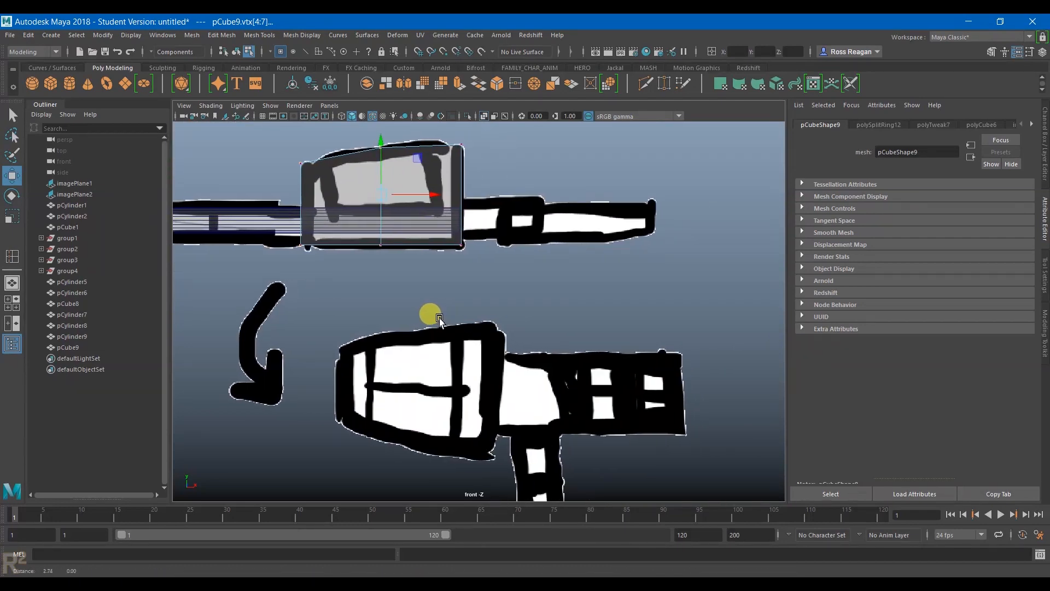
scroll(470, 321, down, 5)
scroll(478, 326, up, 5)
scroll(479, 324, down, 4)
key(space)
key(space)
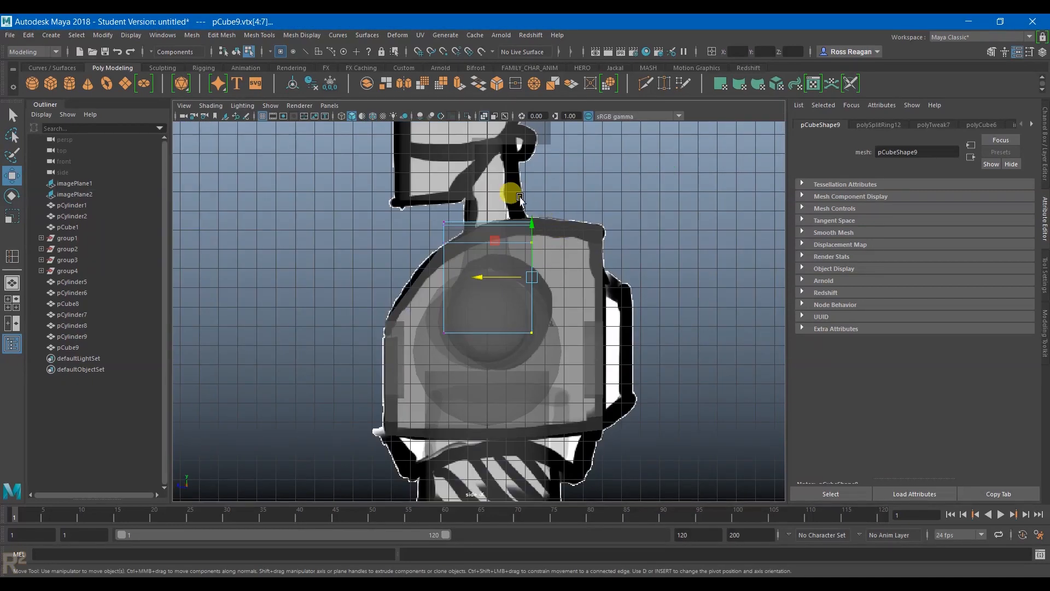
drag(484, 278, 495, 282)
drag(399, 215, 458, 327)
drag(413, 281, 391, 277)
drag(490, 201, 630, 405)
key(q)
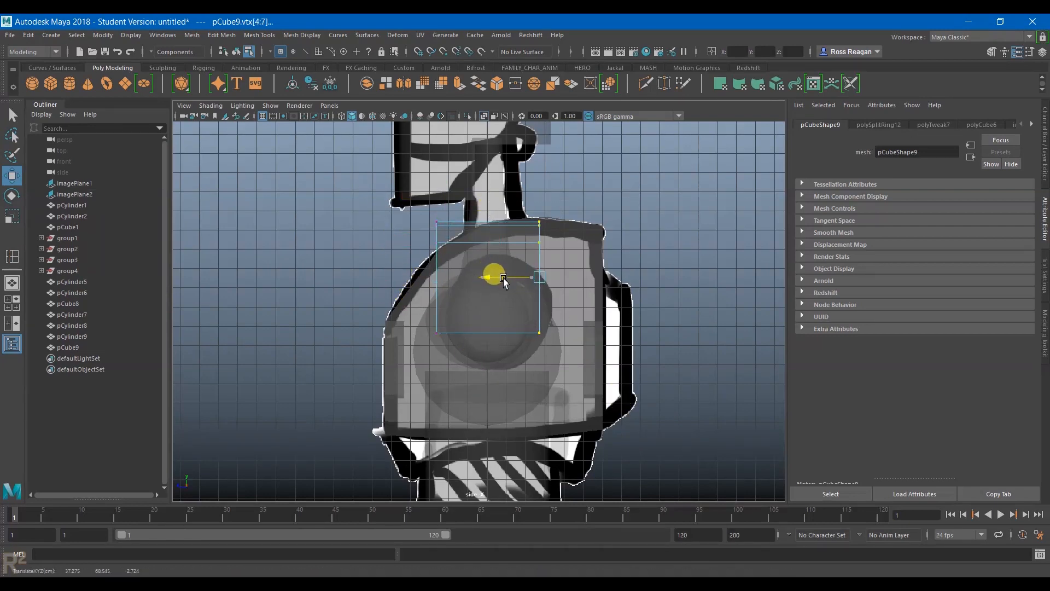
key(space)
key(space)
scroll(458, 277, up, 8)
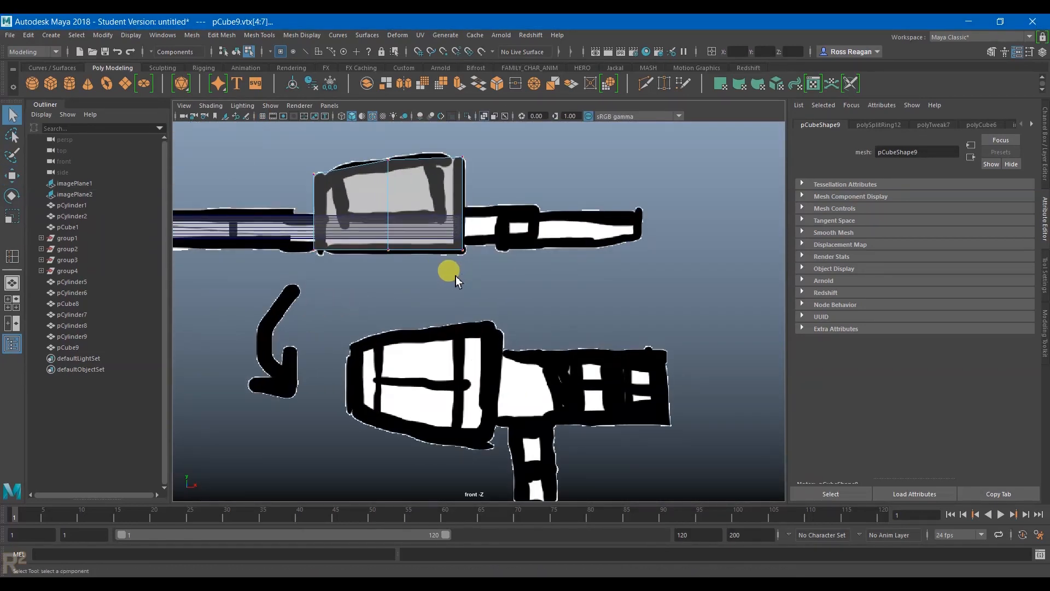
right_drag(459, 245, 510, 241)
click(569, 353)
Examine the drawn hand beyond the forearm block in the front reference drawing.
scroll(569, 353, down, 8)
scroll(569, 359, down, 3)
click(598, 352)
scroll(607, 356, up, 6)
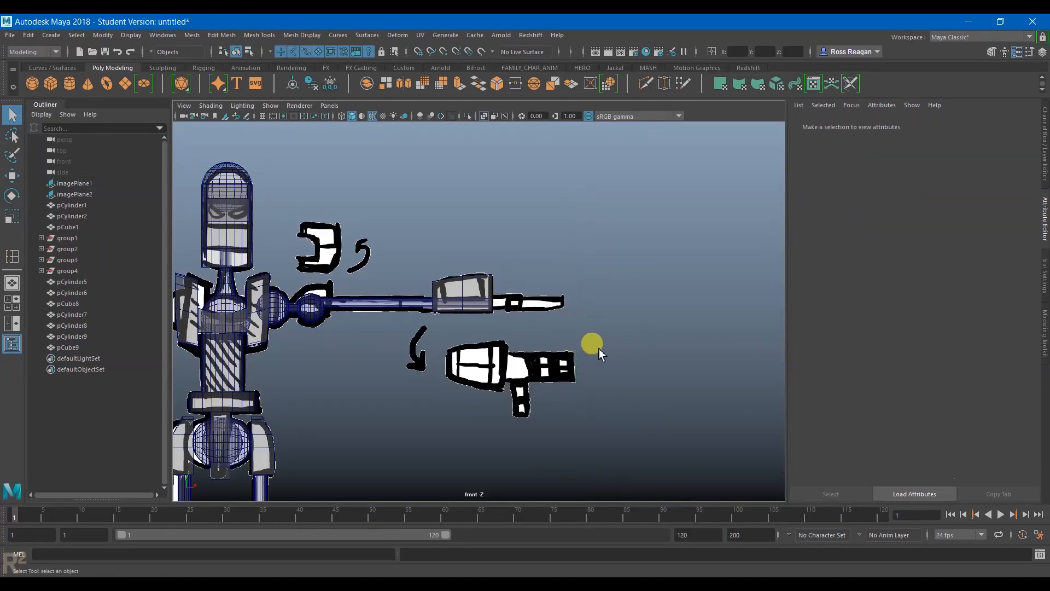
scroll(460, 379, up, 3)
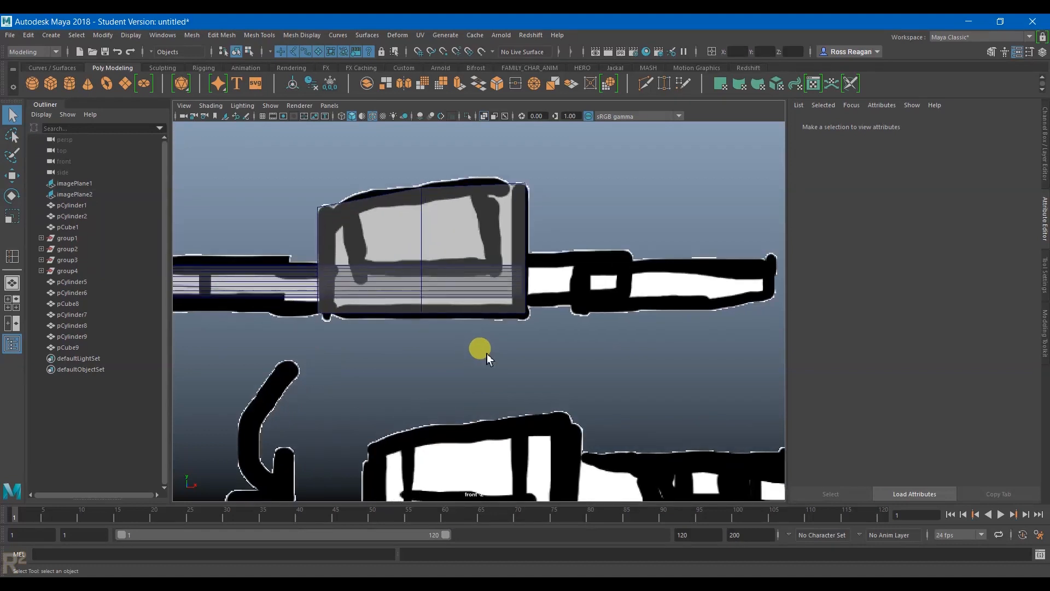
alt+middle_drag(496, 411, 533, 283)
alt+middle_drag(516, 385, 554, 482)
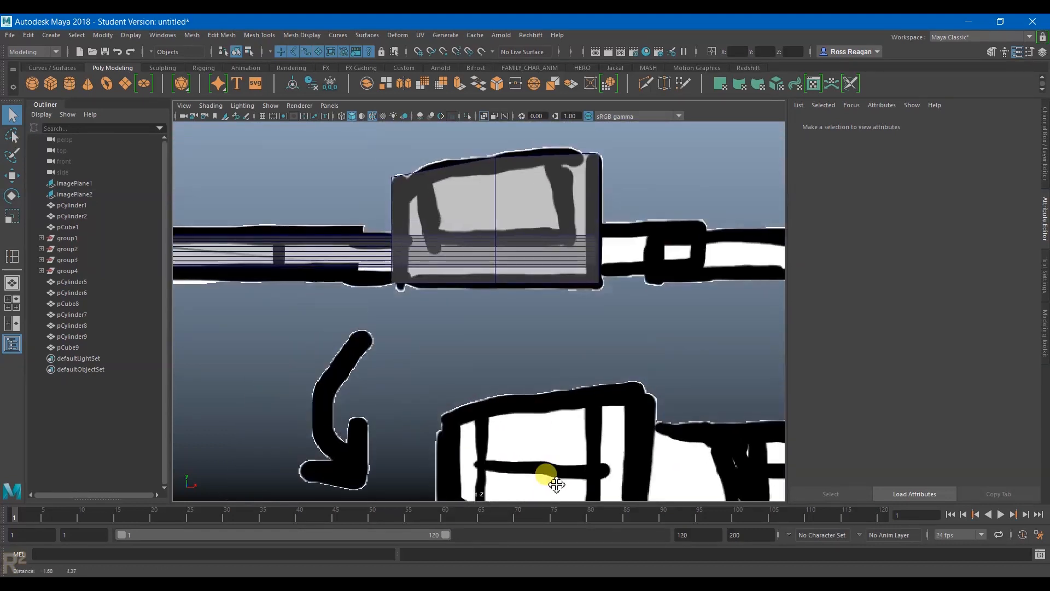
mouse_move(592, 362)
alt+middle_down()
mouse_move(532, 387)
mouse_move(530, 402)
mouse_move(399, 352)
mouse_move(459, 284)
alt+middle_up()
alt+middle_drag(500, 331, 454, 317)
Duplicate the shoulder sphere beside the arm rod and move the copy to the forearm block's outer end.
key(space)
key(space)
key(space)
key(space)
alt+drag(582, 355, 508, 393)
scroll(622, 368, down, 5)
scroll(509, 392, up, 3)
alt+middle_drag(509, 394, 508, 436)
alt+drag(516, 408, 500, 411)
scroll(454, 411, up, 4)
alt+drag(406, 411, 393, 416)
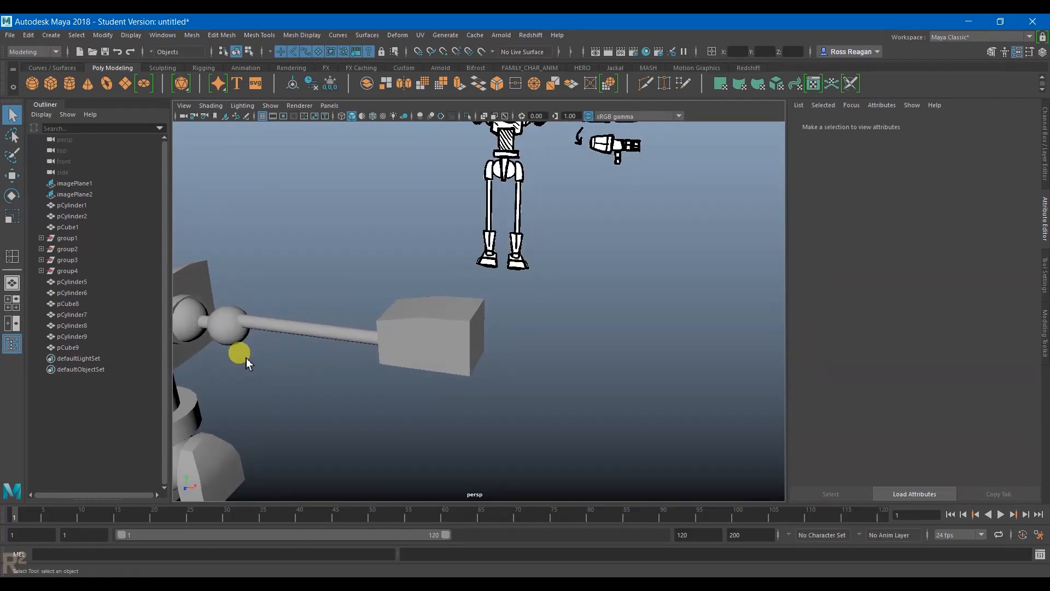
click(234, 334)
key(ctrl+d)
key(w)
alt+drag(276, 395, 538, 371)
Scale the copied sphere down and position it in the front view as a wrist joint half protruding from the forearm's outer end.
key(r)
drag(484, 340, 467, 339)
key(w)
alt+drag(492, 357, 516, 380)
scroll(521, 373, up, 5)
alt+middle_drag(521, 373, 504, 346)
key(space)
key(space)
scroll(356, 206, up, 5)
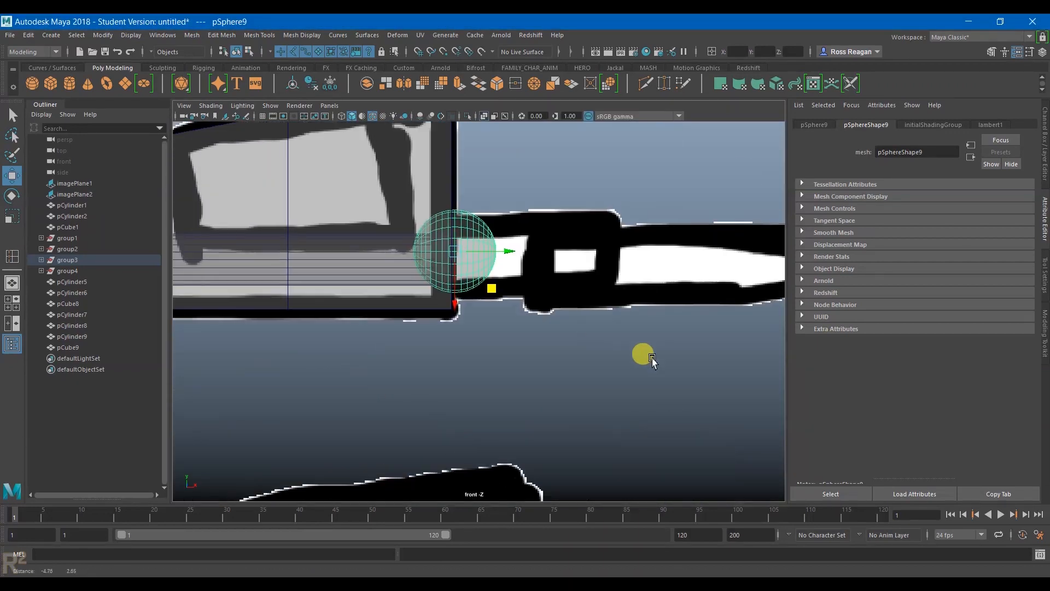
drag(460, 275, 440, 248)
mouse_move(511, 245)
mouse_down()
mouse_move(585, 246)
mouse_move(529, 253)
mouse_up()
click(556, 325)
Duplicate the rectangular block on the robot's head and move the copy next to the wrist sphere.
key(space)
key(space)
key(space)
alt+drag(566, 298, 497, 325)
key(space)
scroll(563, 397, down, 8)
click(583, 391)
scroll(544, 417, up, 3)
alt+right_drag(505, 346, 521, 317)
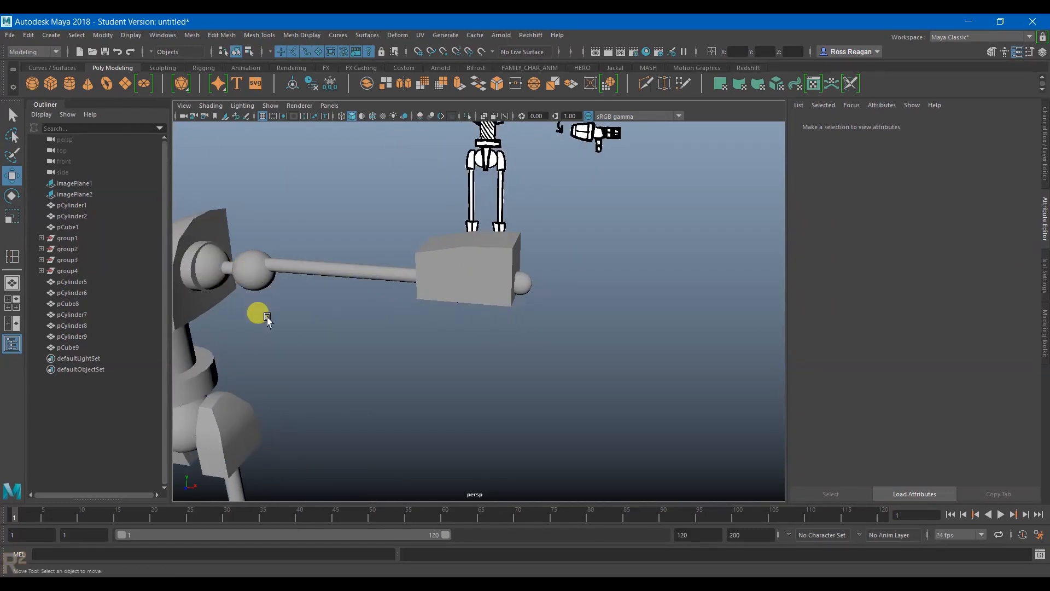
alt+middle_drag(268, 318, 363, 282)
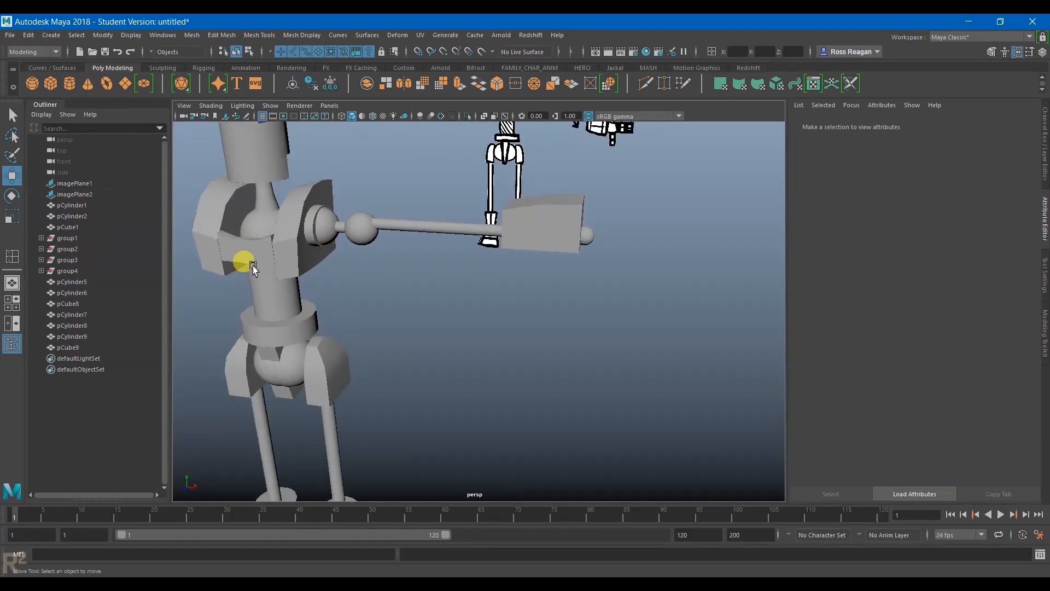
alt+right_drag(253, 268, 249, 247)
key(q)
click(323, 178)
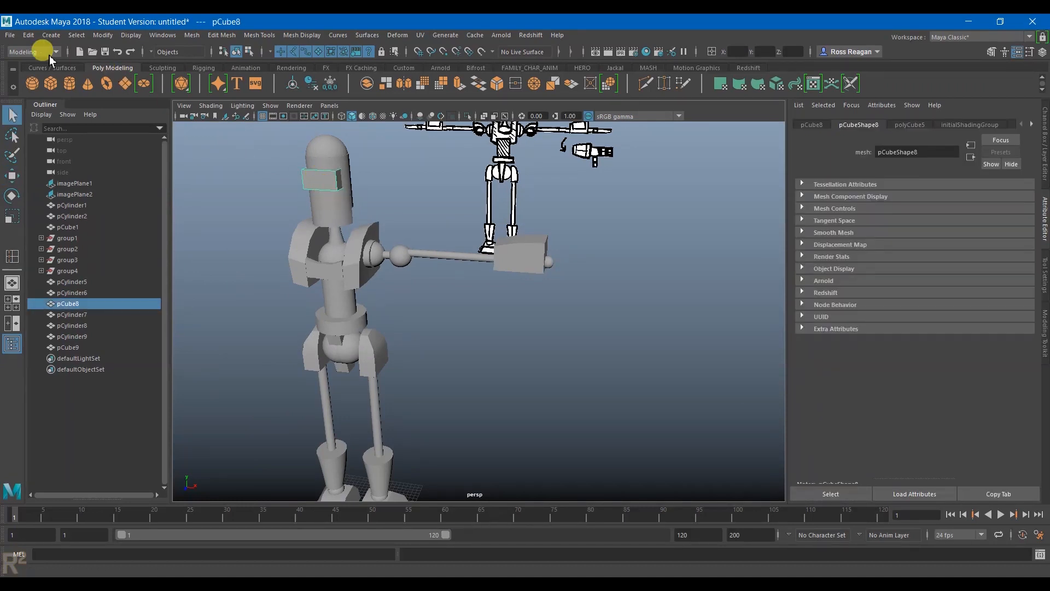
key(ctrl+d)
key(w)
drag(348, 138, 588, 221)
Move the copied block in the front view so it lies level with the wrist sphere over the drawn hand.
key(space)
key(space)
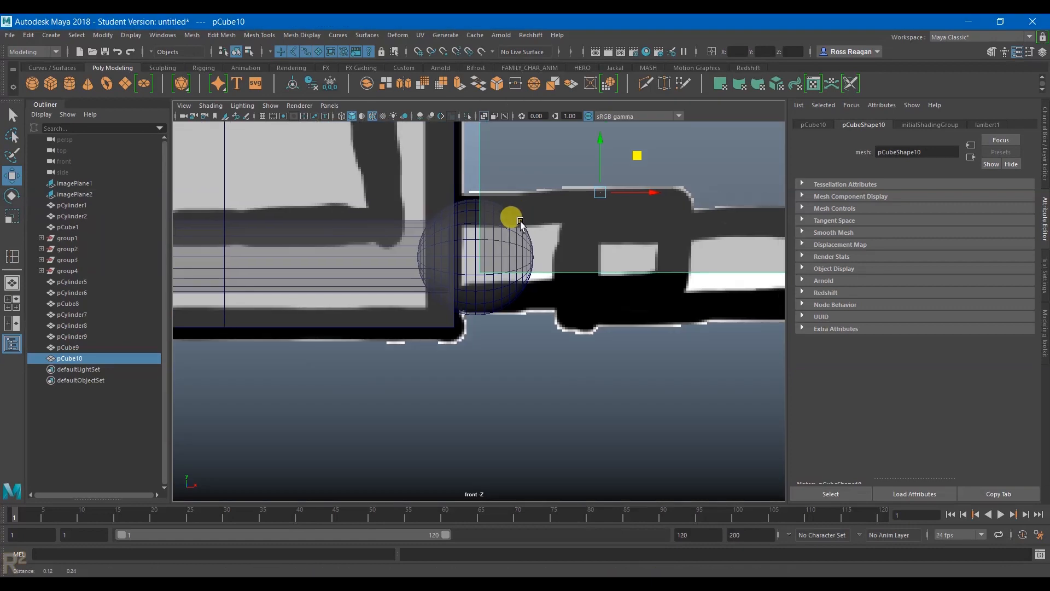
scroll(511, 216, up, 3)
drag(500, 169, 511, 247)
key(r)
key(w)
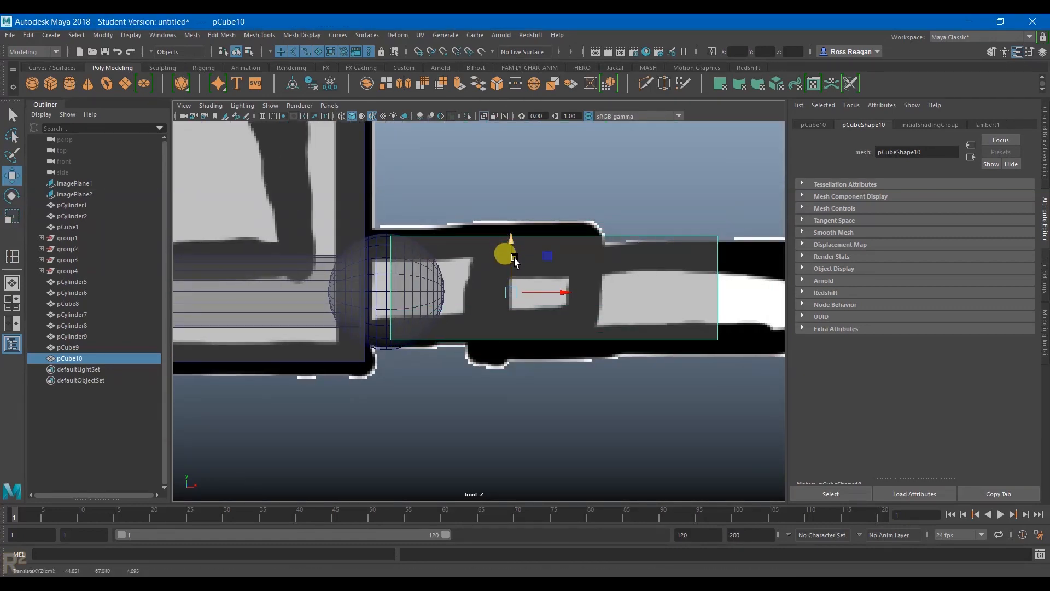
Shorten the hand block by moving its outer vertices inward to the end of the drawn palm section.
right_drag(582, 253, 548, 247)
drag(684, 203, 753, 396)
key(w)
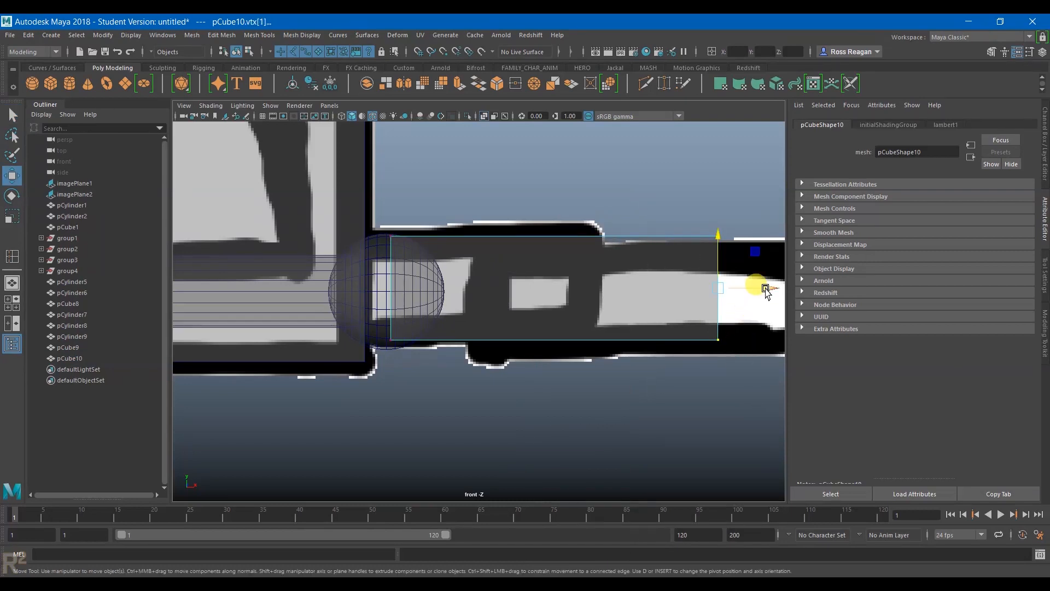
drag(764, 289, 661, 288)
drag(368, 214, 436, 369)
Move all the hand block's vertices in the side view so its depth is centered on the wrist sphere.
key(space)
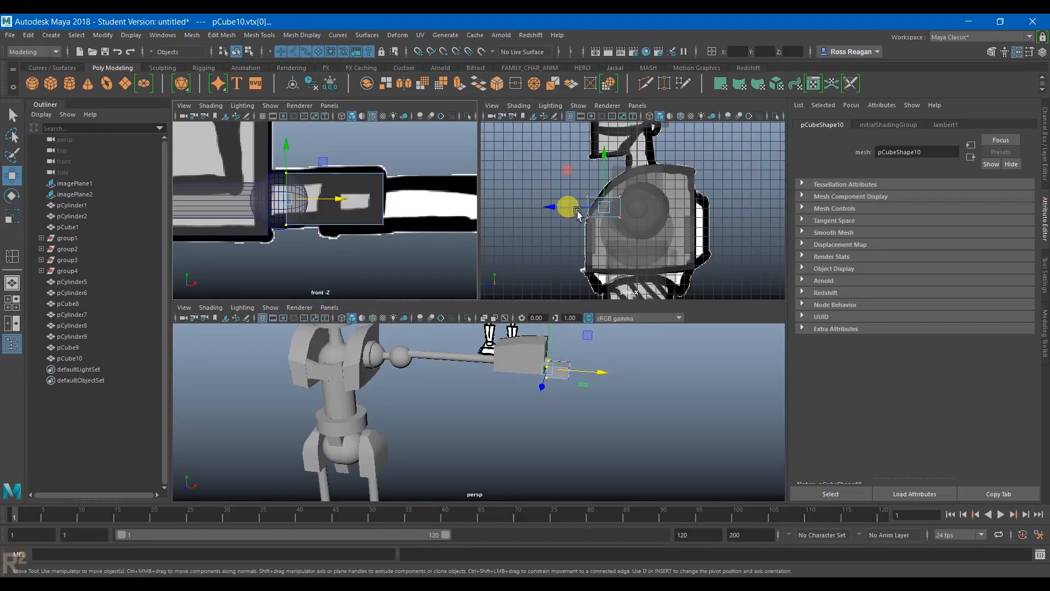
key(space)
drag(417, 312, 491, 309)
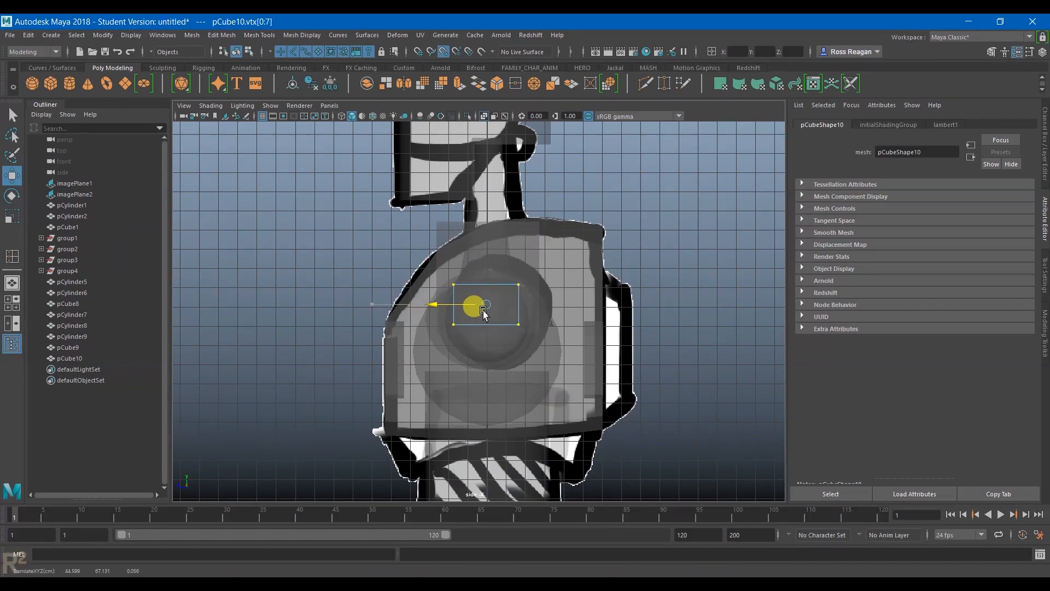
Scale the hand block's vertices in the perspective view, return to object mode and deselect the block.
key(space)
key(space)
key(space)
key(space)
scroll(581, 328, up, 3)
mouse_move(581, 328)
alt+mouse_down()
mouse_move(567, 355)
mouse_move(529, 370)
mouse_move(588, 326)
mouse_move(463, 347)
alt+mouse_up()
key(q)
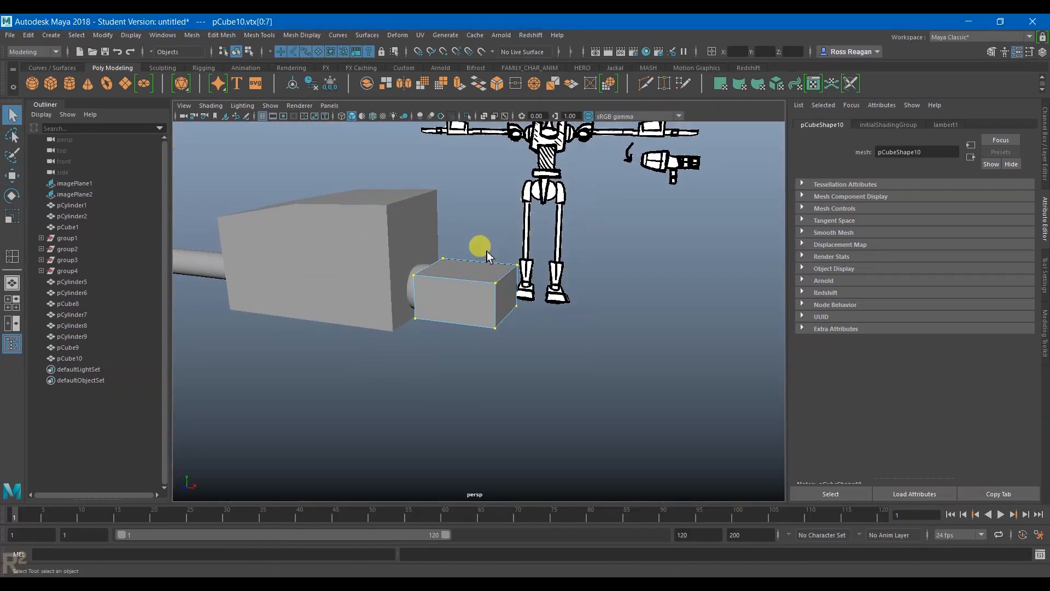
key(r)
drag(466, 247, 546, 278)
key(q)
right_drag(539, 264, 597, 241)
click(641, 308)
alt+drag(641, 307, 538, 349)
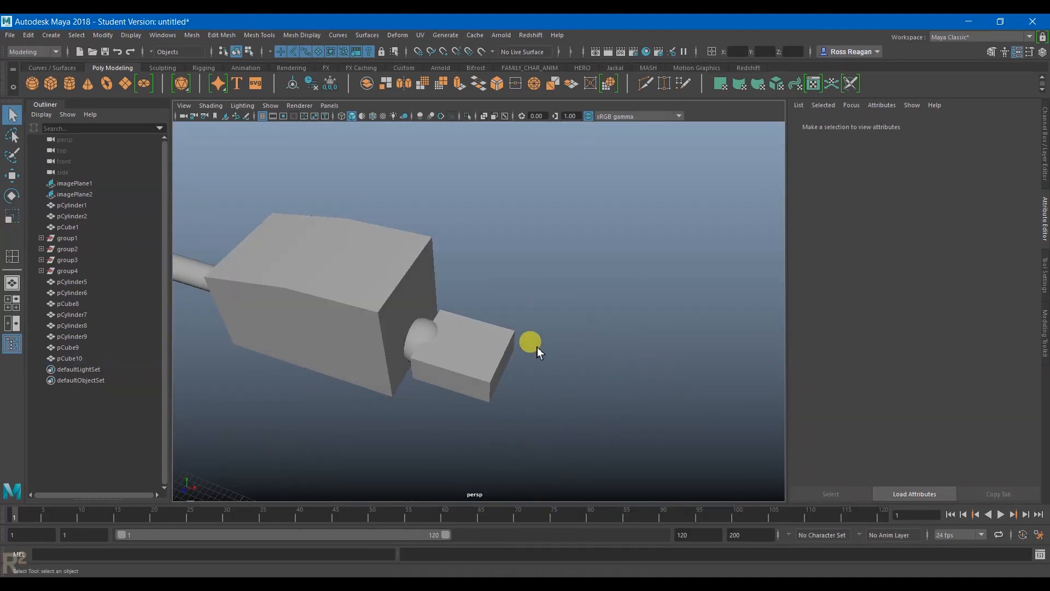
Duplicate the hand block, slide the copy outward along the arm past the original, and center the copy's pivot.
click(490, 351)
key(w)
scroll(491, 352, up, 3)
alt+middle_drag(492, 366, 515, 304)
drag(475, 434, 502, 363)
click(520, 442)
click(482, 302)
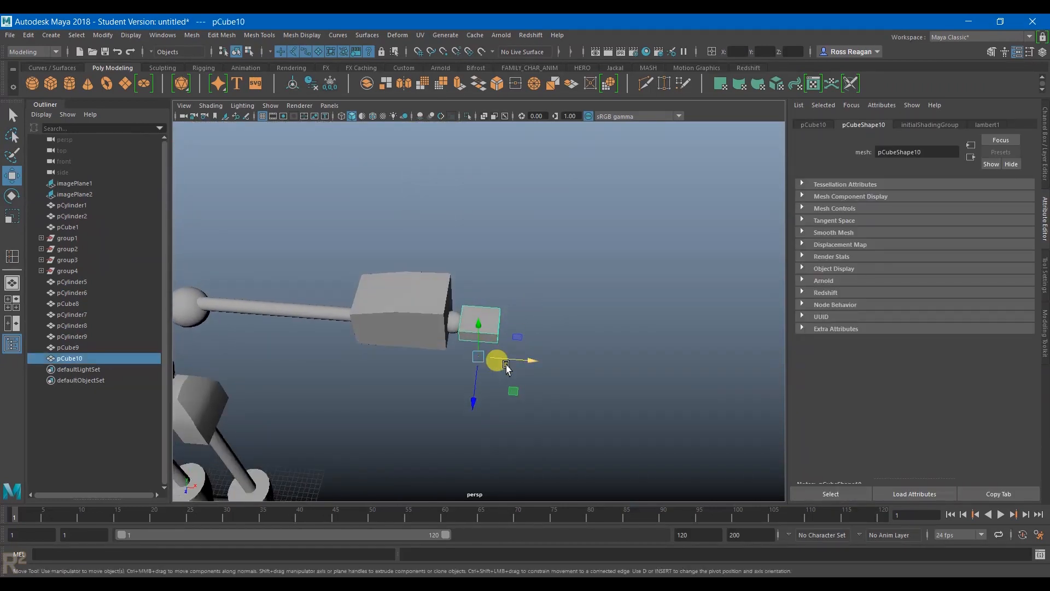
key(ctrl+d)
alt+middle_drag(510, 376, 480, 359)
drag(482, 340, 542, 346)
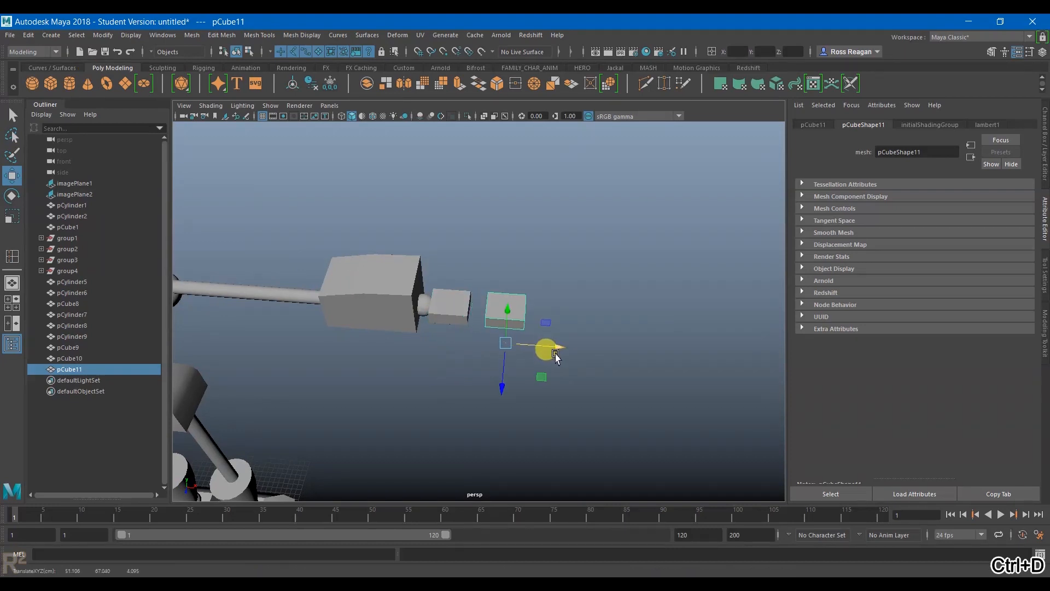
click(103, 34)
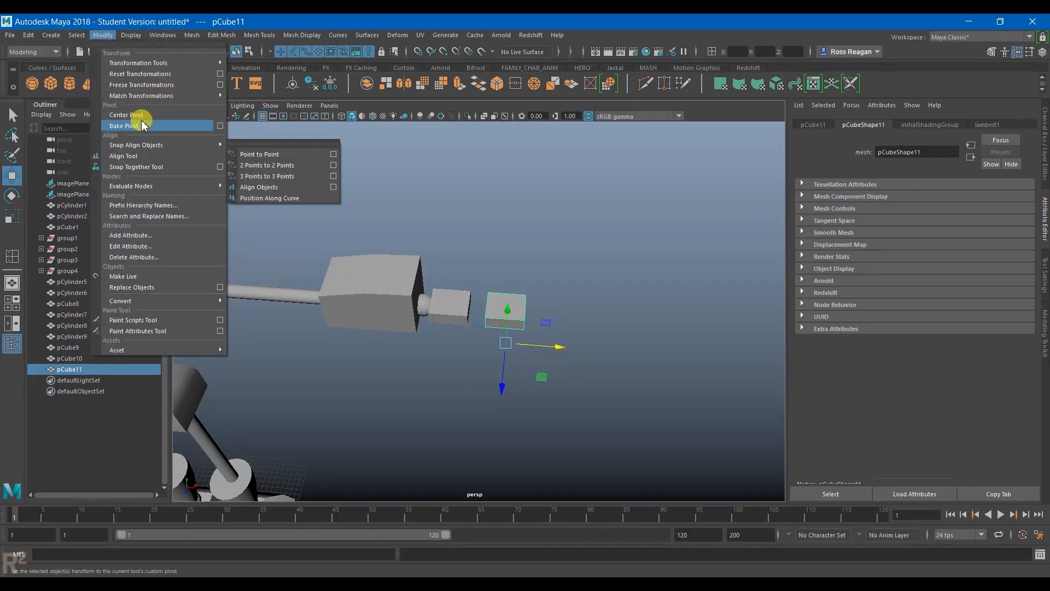
click(163, 113)
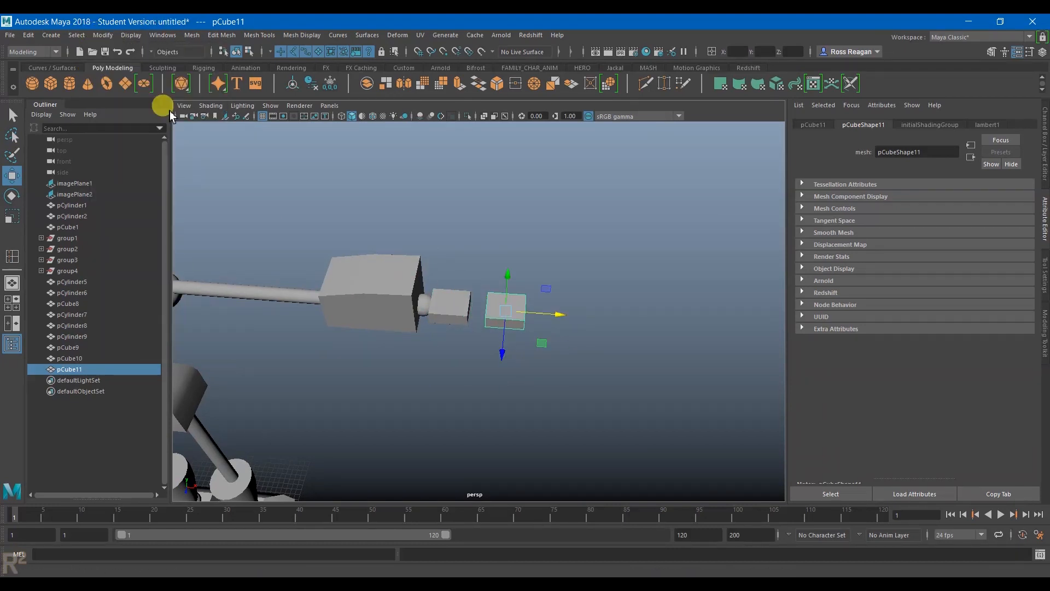
Narrow the copied block to a slim finger by moving its front vertices toward the back.
scroll(499, 293, up, 5)
key(q)
alt+drag(533, 316, 557, 369)
right_drag(557, 369, 502, 288)
drag(469, 340, 592, 400)
key(w)
alt+drag(561, 378, 558, 399)
drag(540, 436, 541, 390)
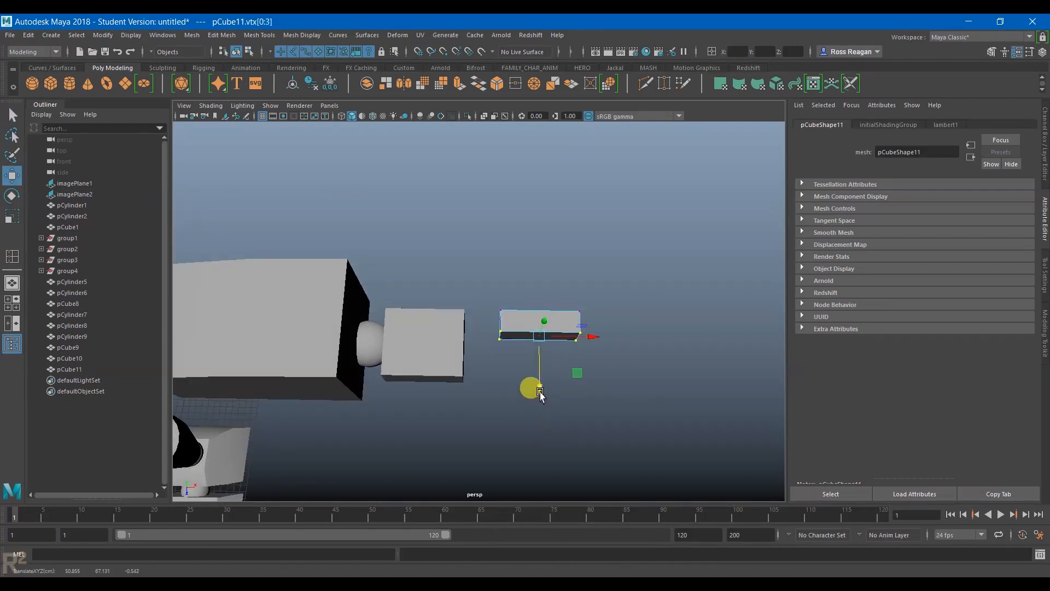
Lengthen the finger by extending its inner end to the hand block and its outer end outward, then return to object mode.
key(w)
drag(549, 327, 462, 319)
key(q)
drag(530, 278, 615, 369)
key(w)
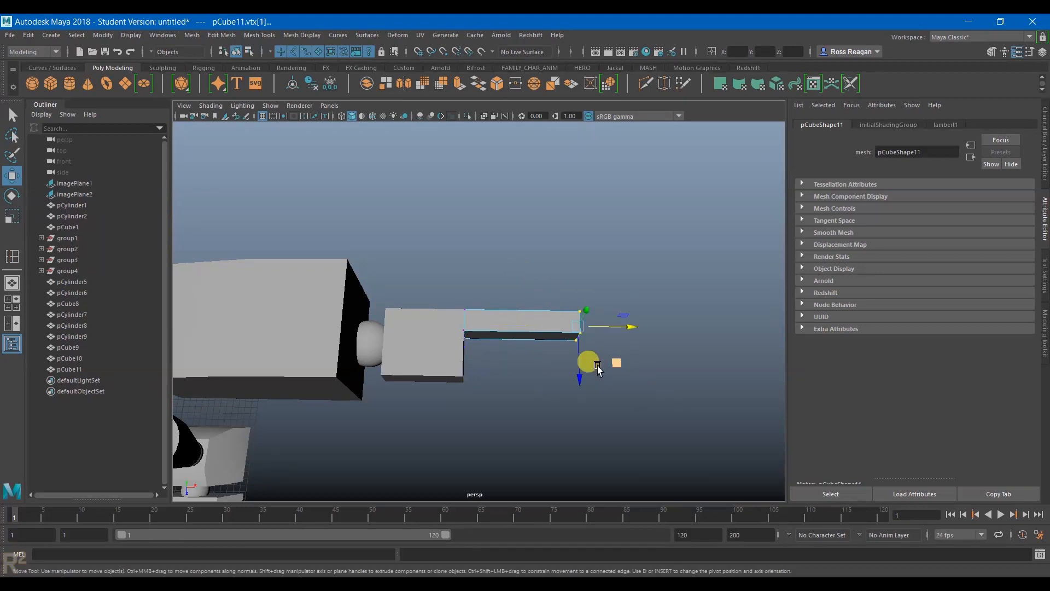
drag(624, 328, 648, 329)
key(q)
right_drag(538, 331, 578, 275)
Duplicate the finger and move the copy forward, in line with the hand block's front side.
key(ctrl+d)
key(w)
drag(543, 372, 543, 428)
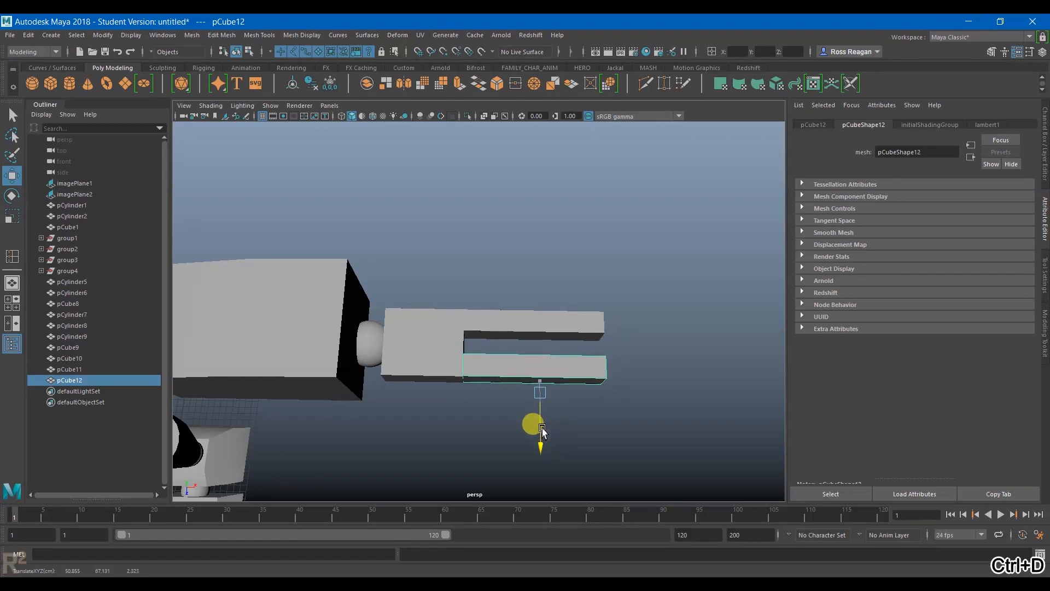
Thicken the front finger by moving its inner side vertices toward the back finger.
right_drag(532, 350, 451, 348)
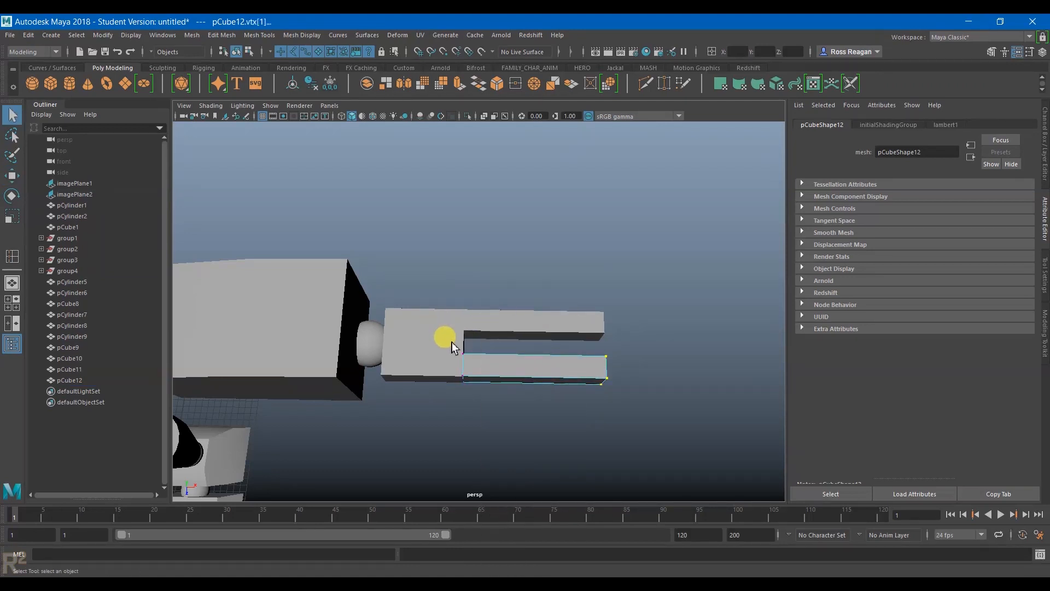
drag(665, 373, 664, 373)
key(w)
alt+drag(558, 391, 550, 412)
drag(532, 425, 531, 423)
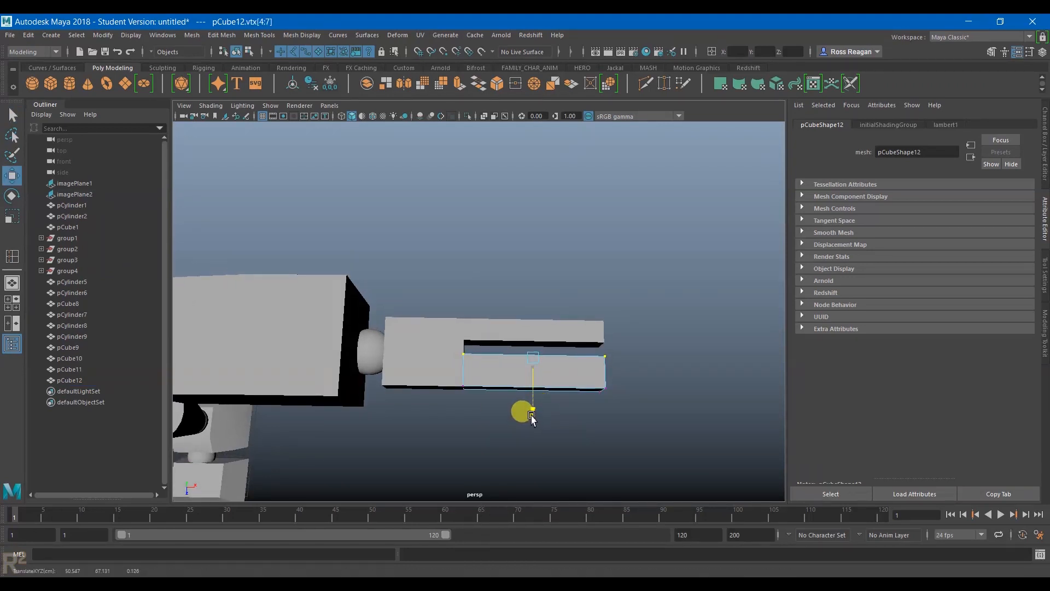
Thicken the back finger by moving its inner side vertices forward, leaving a narrow gap between the fingers.
right_drag(495, 338, 414, 319)
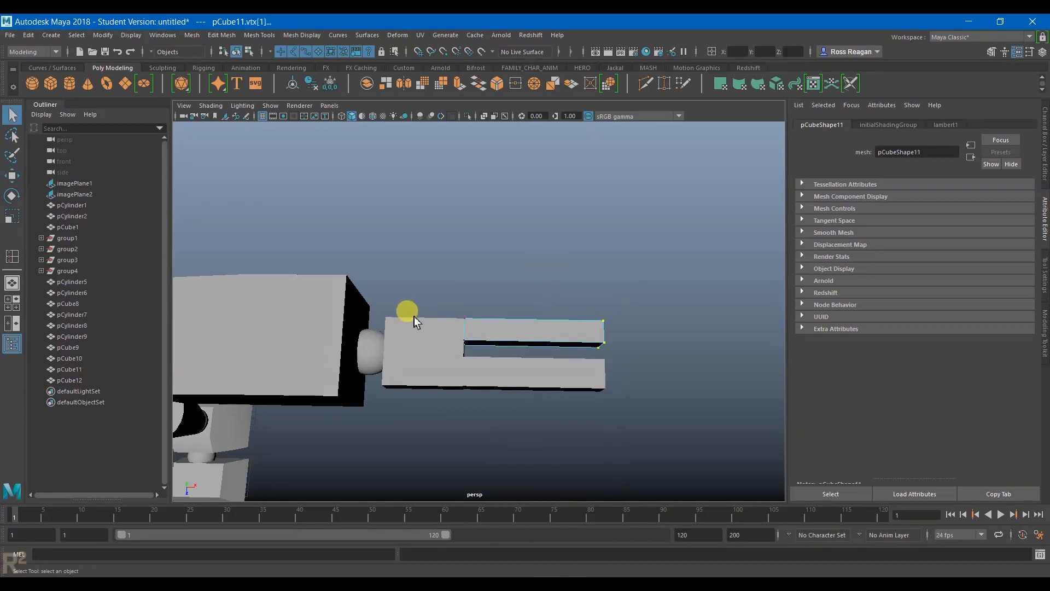
drag(659, 378, 659, 377)
key(w)
drag(530, 371, 530, 386)
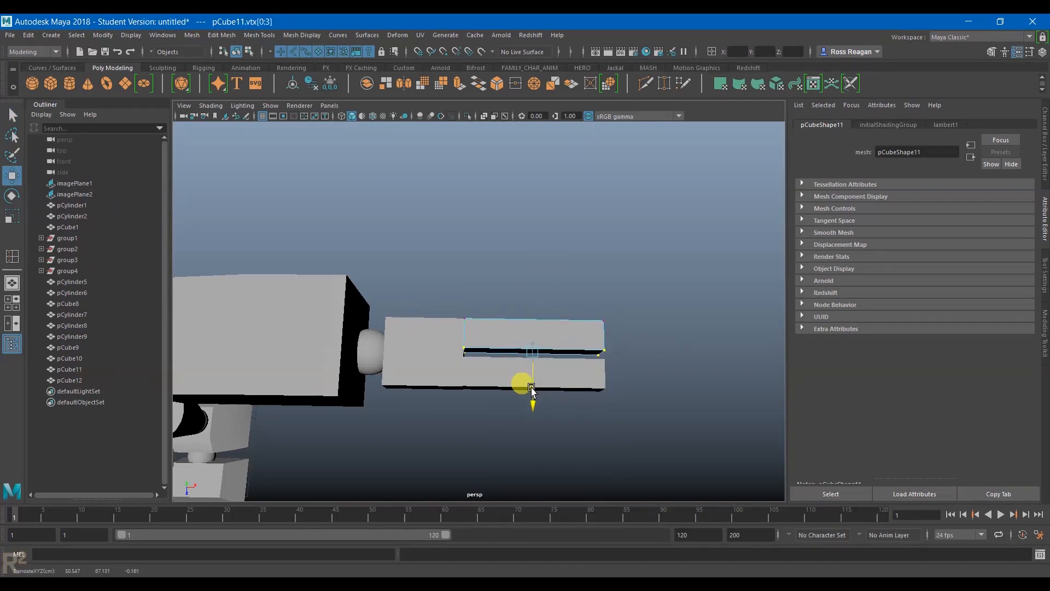
click(483, 375)
right_click(540, 377)
right_drag(474, 286, 472, 289)
alt+drag(511, 372, 530, 391)
right_drag(532, 394, 530, 322)
click(532, 380)
key(w)
alt+drag(533, 377, 524, 394)
alt+drag(524, 395, 514, 356)
key(q)
Return to object mode, duplicate a finger, and place the copy perpendicular to the hand block on its front side as a thumb.
right_drag(493, 277, 553, 251)
click(585, 245)
scroll(597, 316, down, 5)
alt+drag(597, 316, 356, 420)
scroll(498, 290, up, 5)
click(498, 289)
key(ctrl+d)
key(w)
key(e)
key(ctrl+z)
key(w)
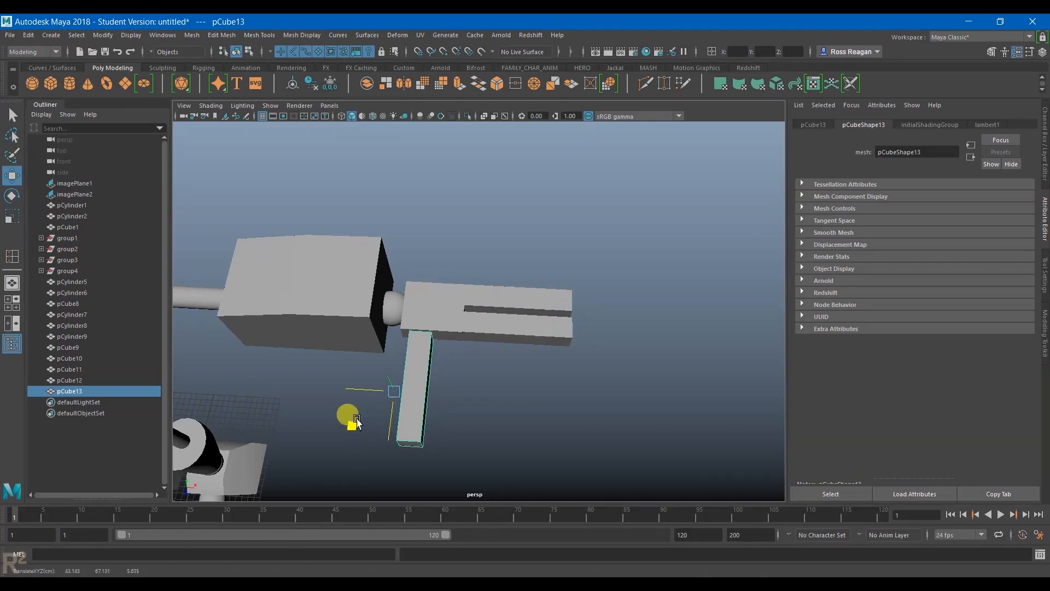
click(360, 420)
Compare the hand block, fingers and thumb with the hand sketch in the front reference drawing.
alt+drag(359, 420, 562, 385)
key(space)
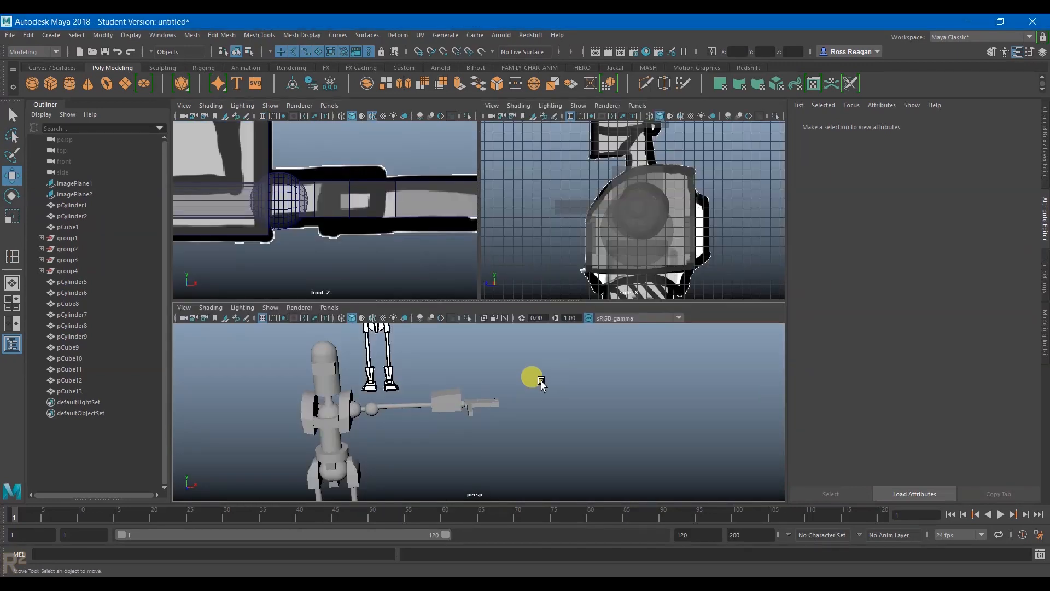
scroll(334, 192, down, 10)
key(space)
scroll(393, 272, up, 3)
alt+middle_drag(394, 273, 399, 223)
scroll(418, 262, up, 3)
alt+middle_drag(477, 327, 427, 302)
drag(429, 180, 637, 263)
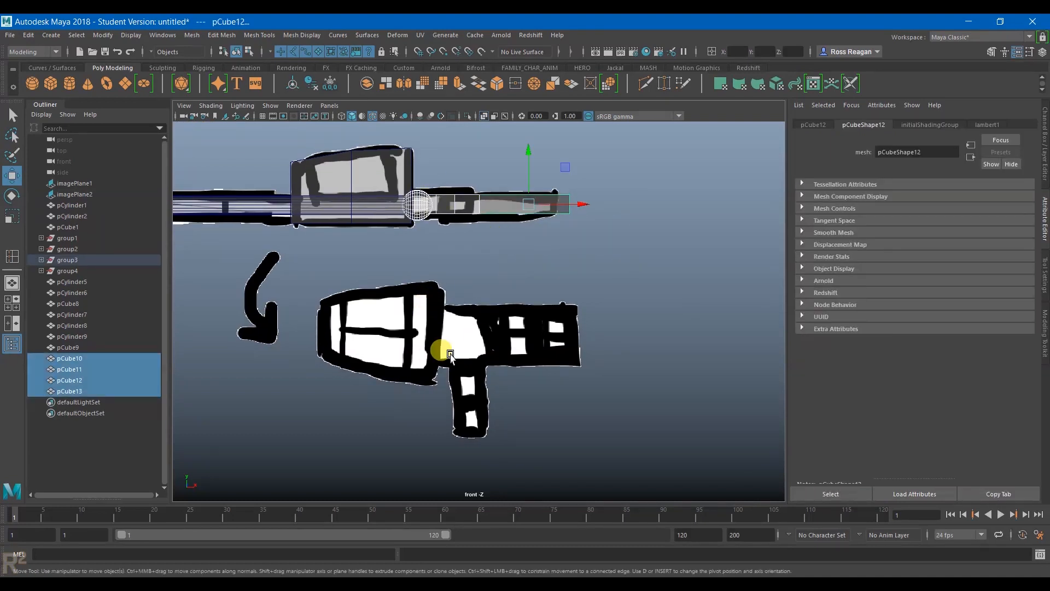
click(552, 392)
click(672, 375)
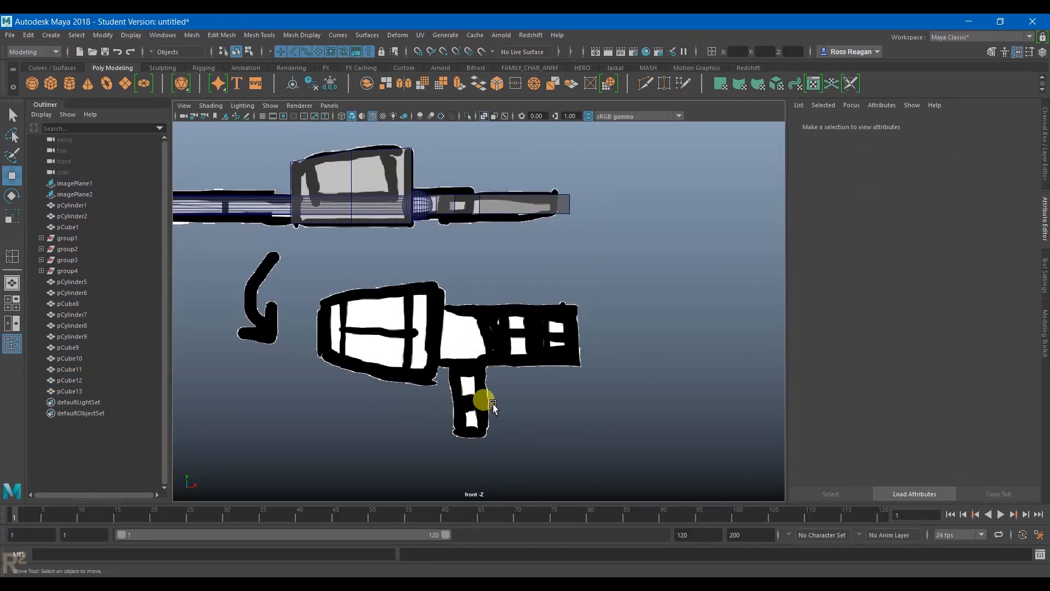
key(space)
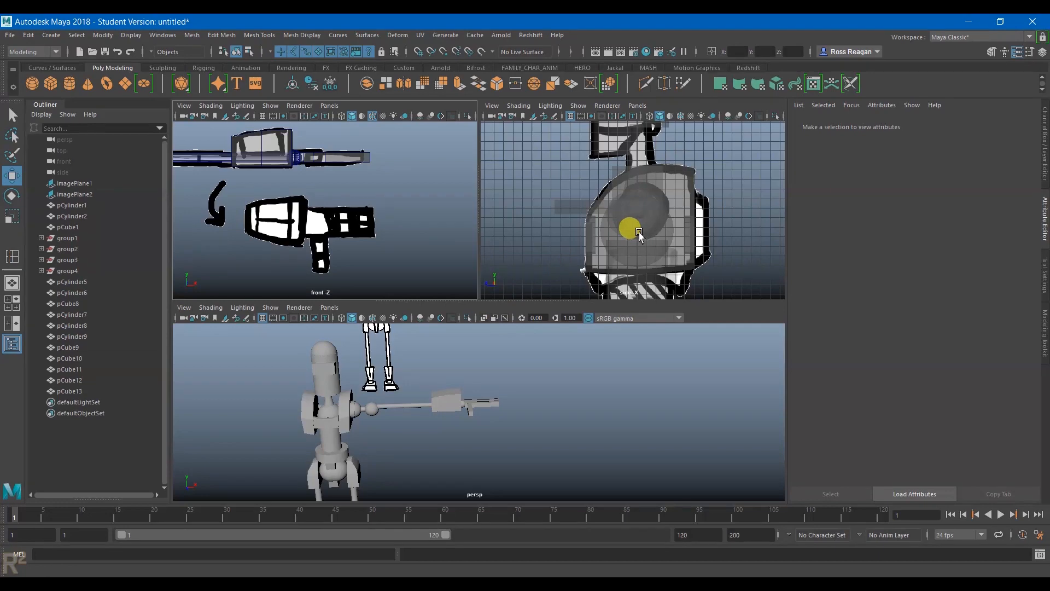
key(space)
key(space)
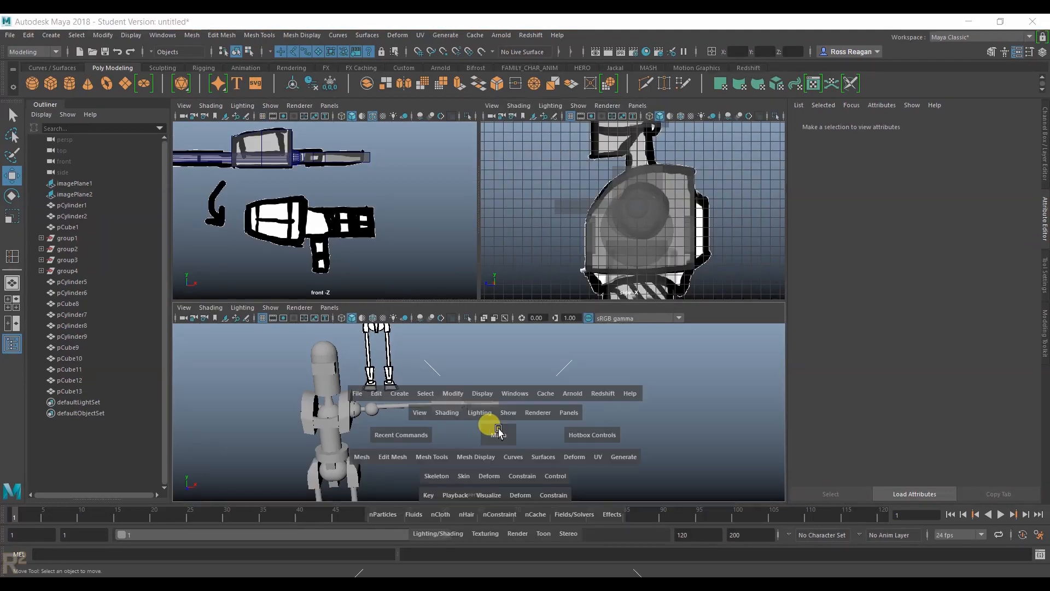
key(space)
alt+right_drag(501, 363, 633, 416)
alt+drag(538, 432, 564, 348)
click(460, 308)
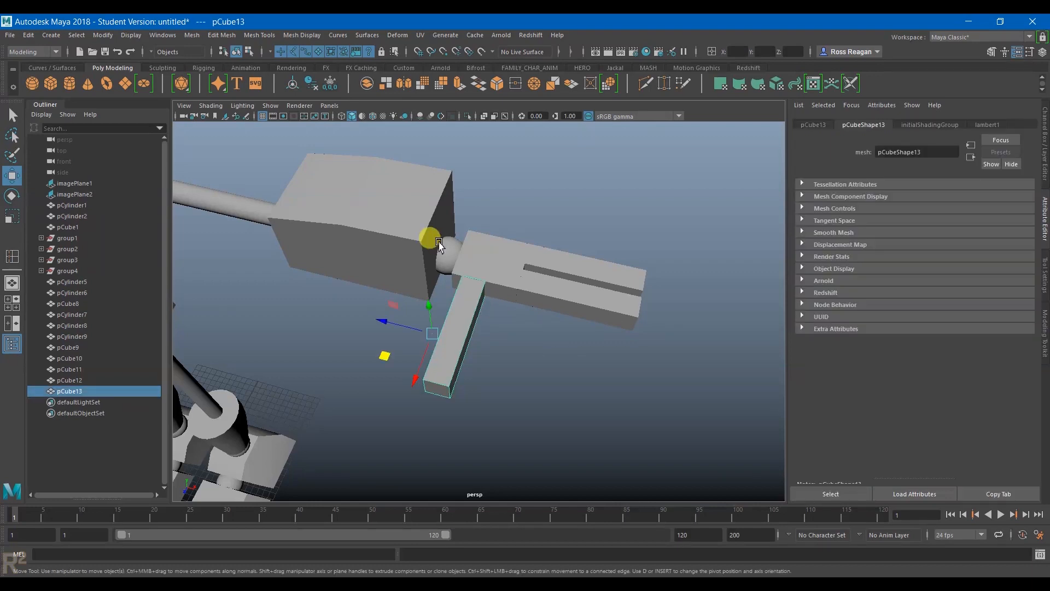
click(439, 241)
key(q)
click(452, 251)
key(w)
scroll(482, 294, up, 2)
scroll(497, 312, up, 3)
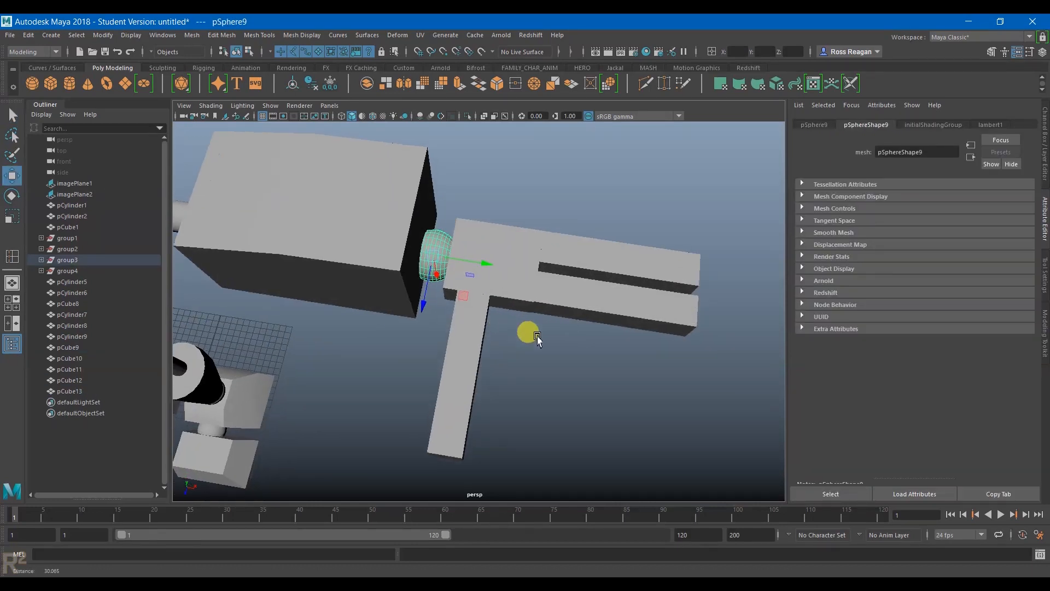
scroll(465, 311, down, 5)
Duplicate the short cylinder between the shoulder dome and the arm's ball joint, and move the copy out beside the hand.
click(315, 255)
alt+drag(317, 257, 412, 259)
key(w)
alt+middle_drag(602, 347, 477, 345)
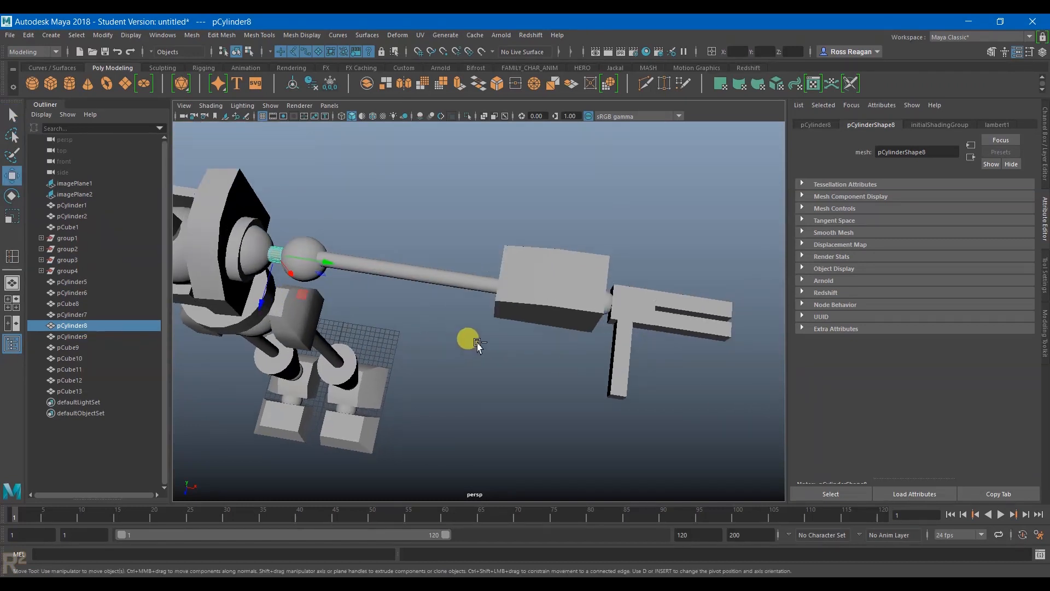
key(ctrl+d)
drag(322, 263, 712, 322)
alt+middle_drag(712, 321, 600, 333)
drag(553, 366, 558, 314)
alt+middle_drag(557, 314, 509, 327)
Rotate the copied cylinder to run crosswise to the fingers and move it to the inner end of the back finger.
scroll(508, 328, up, 4)
key(e)
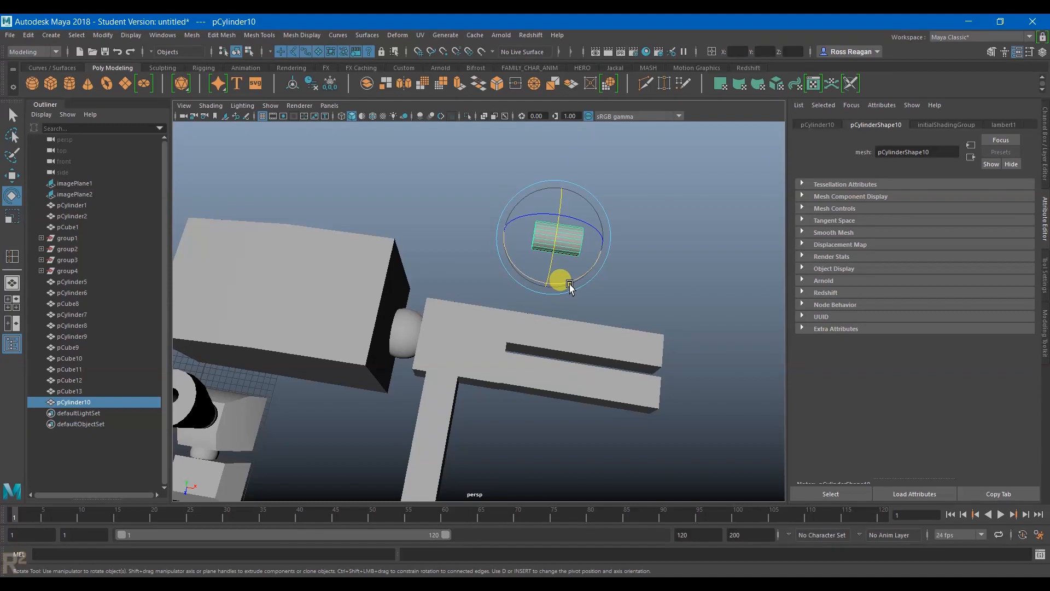
drag(568, 285, 501, 265)
key(w)
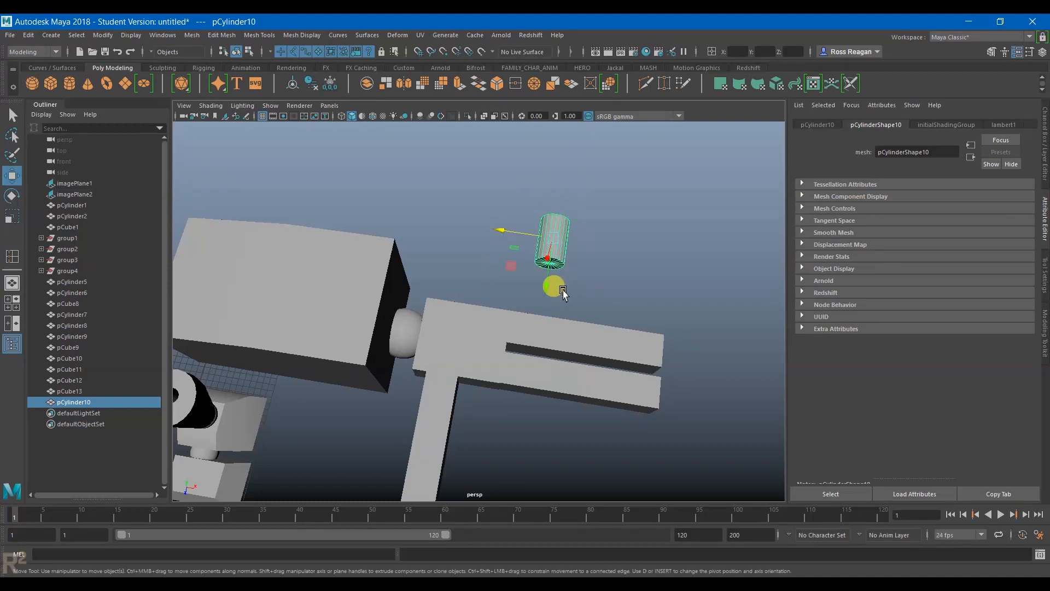
middle_drag(510, 268, 468, 348)
Scale the cylinder to fit through the back finger, protruding slightly on both sides as a knuckle disc.
alt+drag(465, 357, 550, 370)
key(r)
key(w)
alt+drag(456, 370, 410, 260)
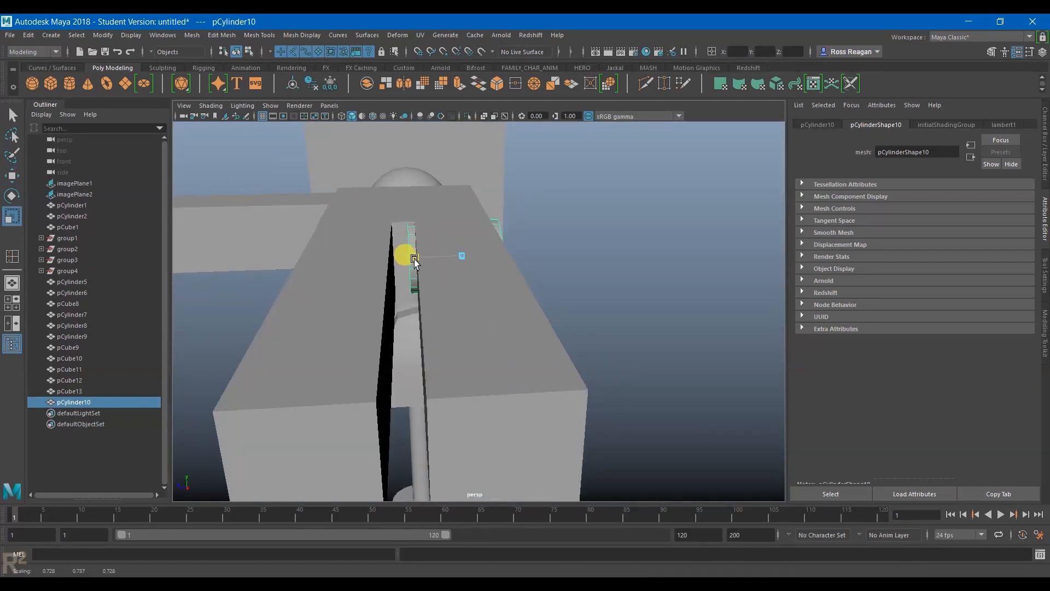
alt+drag(418, 263, 495, 330)
key(w)
key(q)
Duplicate the knuckle disc and move the copy across into the front finger's inner end.
key(ctrl+d)
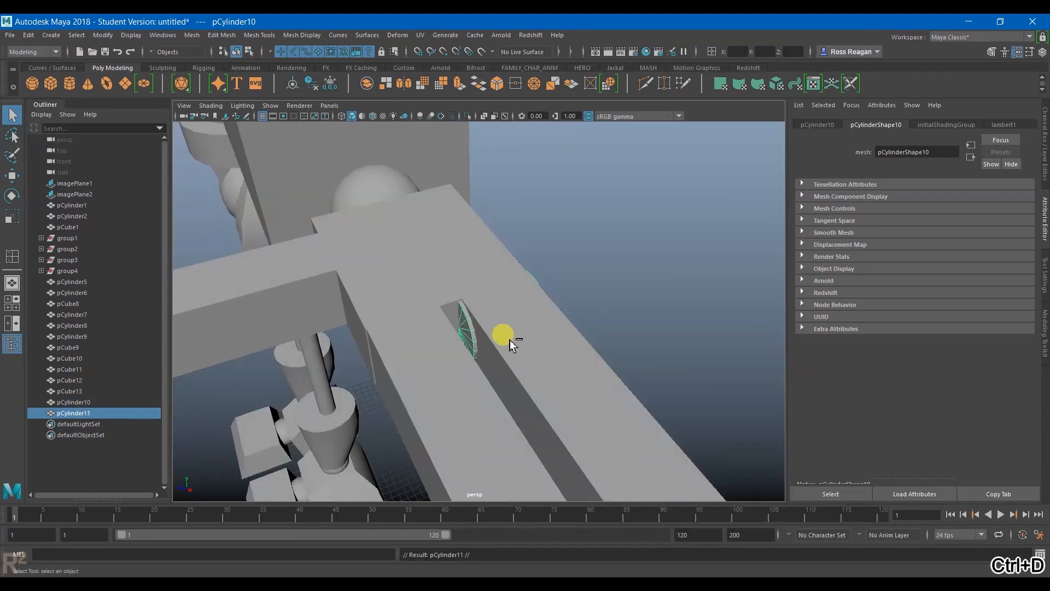
key(w)
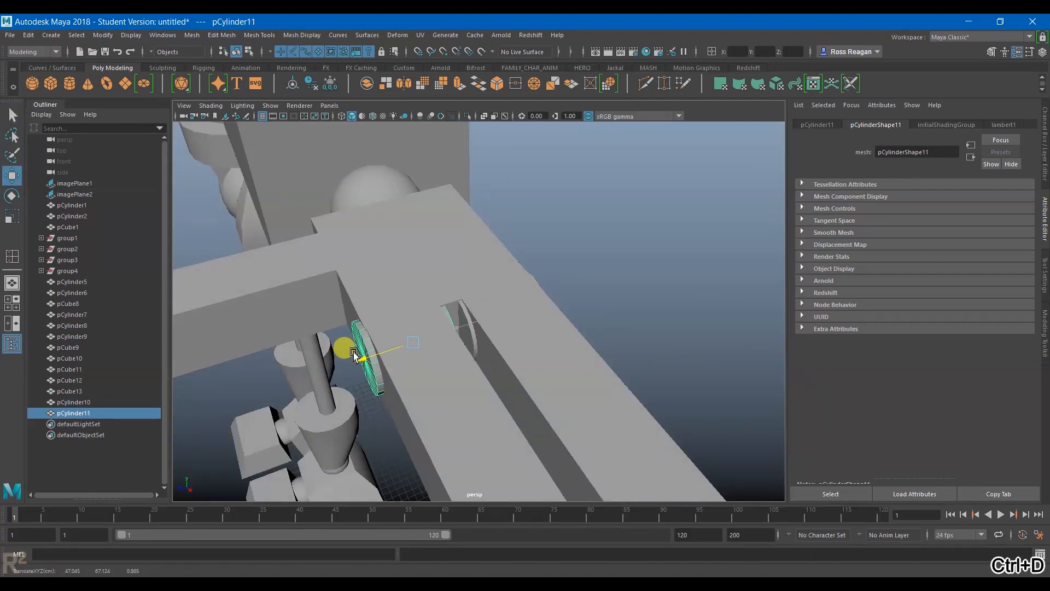
alt+drag(355, 355, 532, 308)
Duplicate both knuckle discs and move the copies outward along the fingers to form the second knuckles.
key(q)
key(ctrl+d)
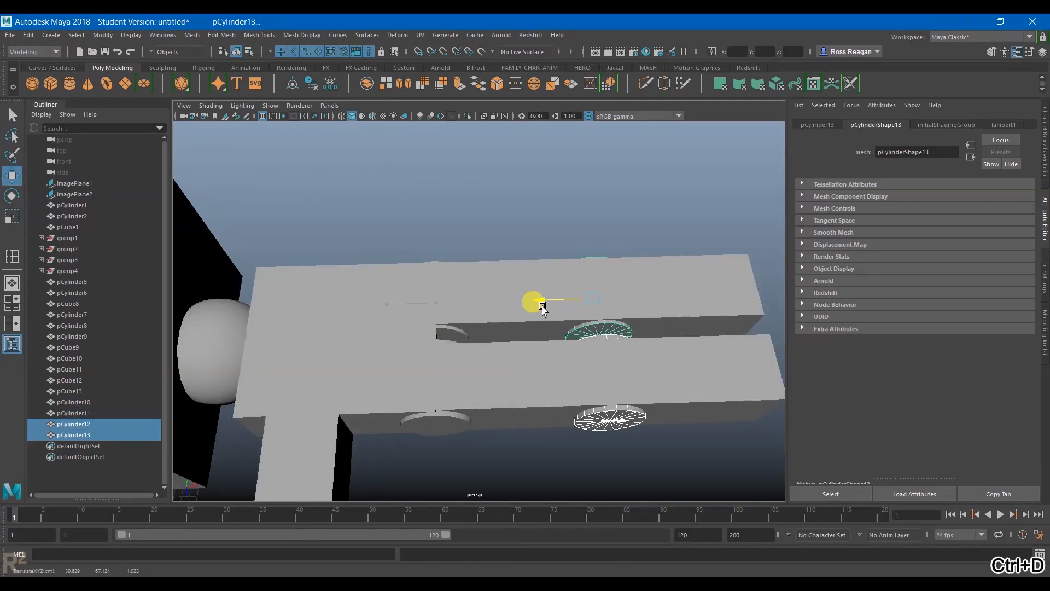
alt+drag(570, 315, 549, 254)
click(611, 398)
scroll(611, 398, down, 5)
Examine the finger knuckle discs and the thumb from several angles.
alt+drag(620, 405, 598, 433)
scroll(486, 384, up, 5)
alt+drag(486, 384, 431, 312)
alt+drag(462, 384, 485, 379)
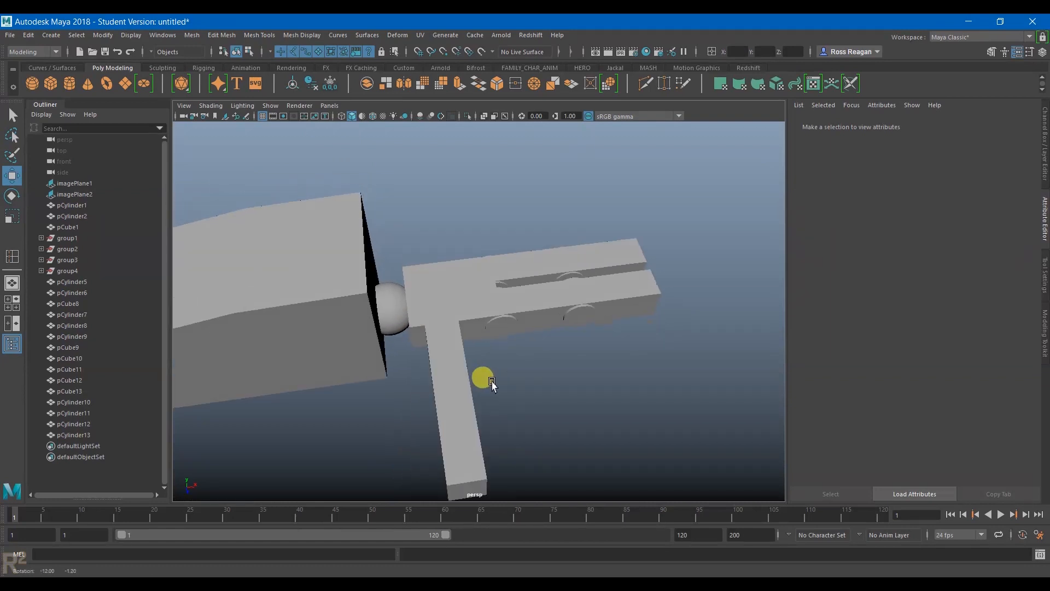
click(375, 286)
alt+drag(411, 329, 357, 362)
drag(421, 426, 422, 426)
key(z)
drag(364, 381, 435, 442)
alt+drag(436, 442, 445, 378)
alt+drag(445, 378, 367, 384)
alt+drag(367, 384, 488, 389)
Duplicate a knuckle disc, rotate the copy to match the thumb's direction, and position it through the middle of the thumb.
key(q)
click(553, 350)
key(ctrl+d)
key(w)
alt+drag(544, 371, 414, 419)
key(e)
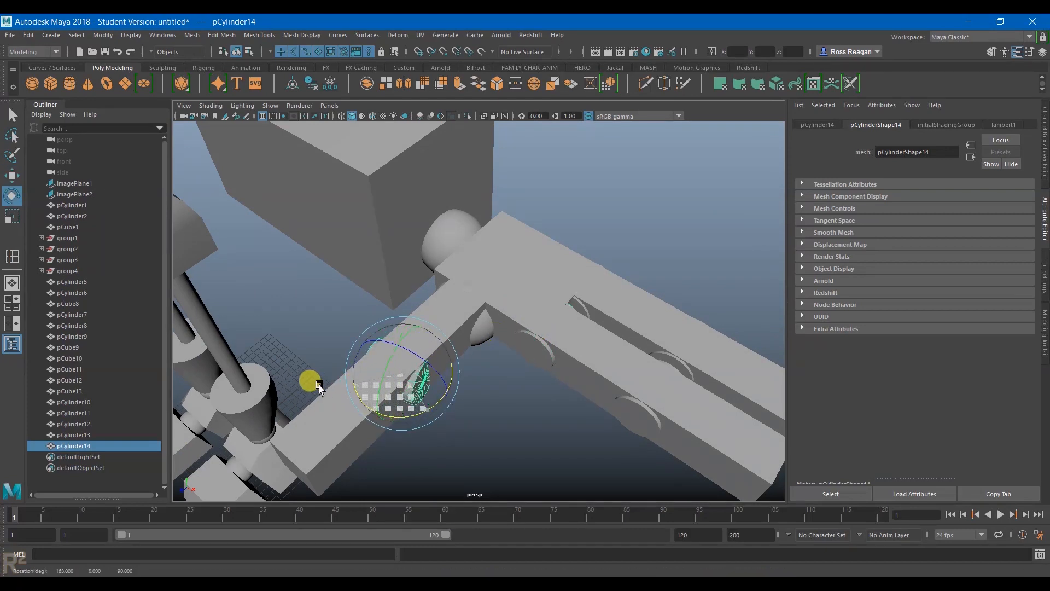
key(w)
drag(380, 375, 428, 346)
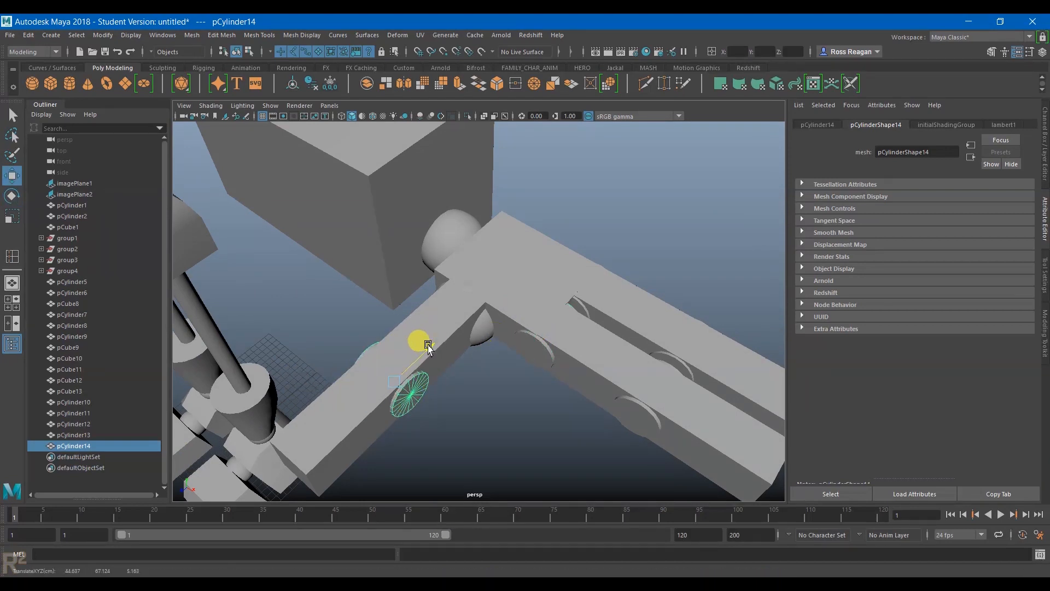
Shorten the thumb by moving its end face toward the hand, then return to object mode.
alt+middle_drag(341, 420, 396, 376)
click(397, 378)
right_drag(397, 377, 402, 325)
key(w)
click(377, 410)
drag(323, 437, 354, 418)
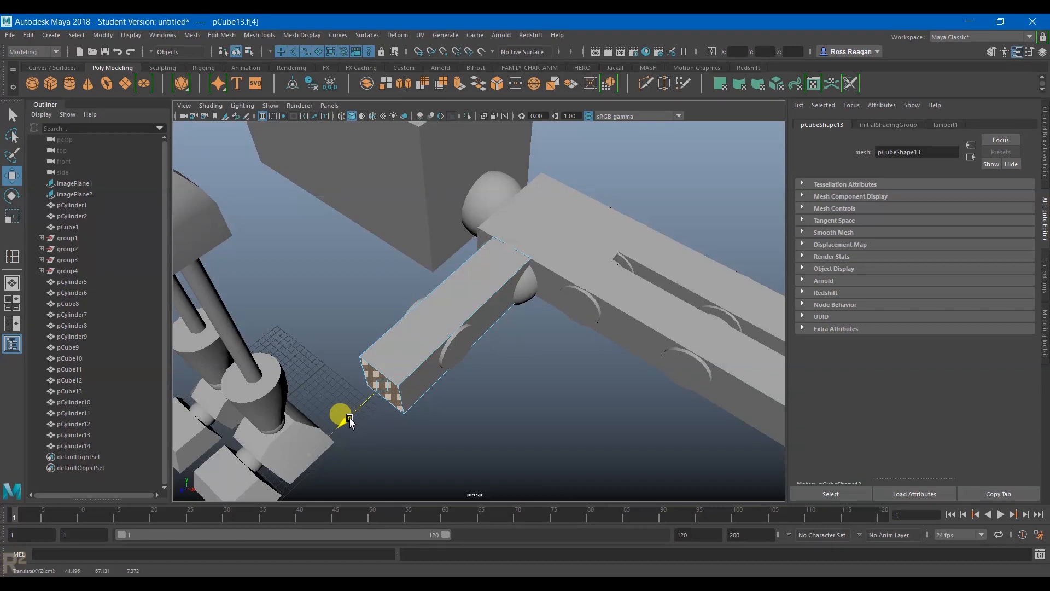
right_drag(462, 298, 520, 301)
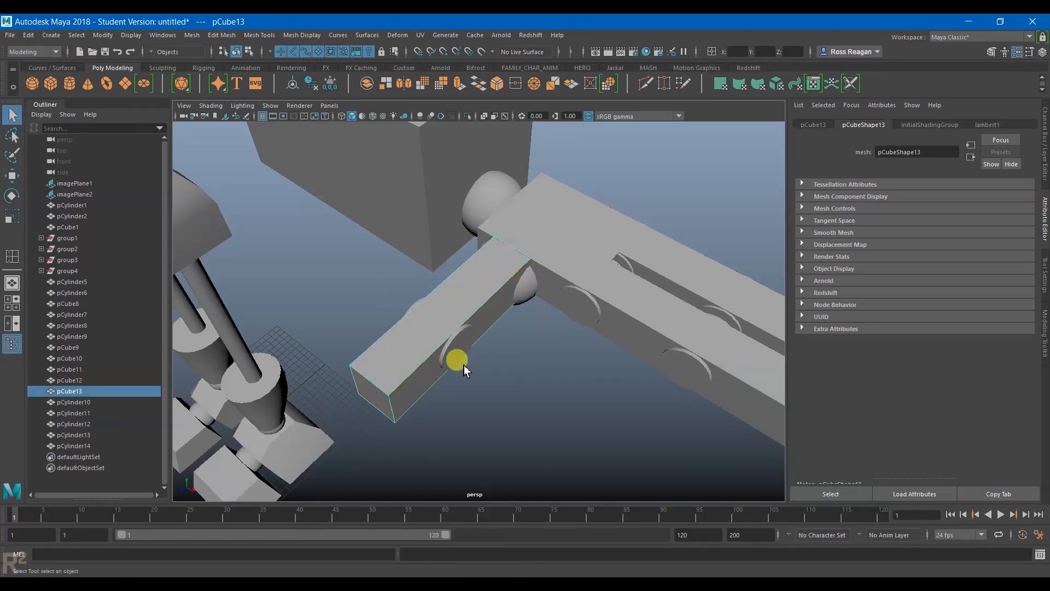
Move the thumb's knuckle disc slightly closer to the hand block and deselect it.
click(459, 346)
drag(469, 319, 479, 312)
click(533, 384)
Select all parts of the arm, from the shoulder dome to the fingers and thumb, and group them.
alt+drag(532, 384, 453, 376)
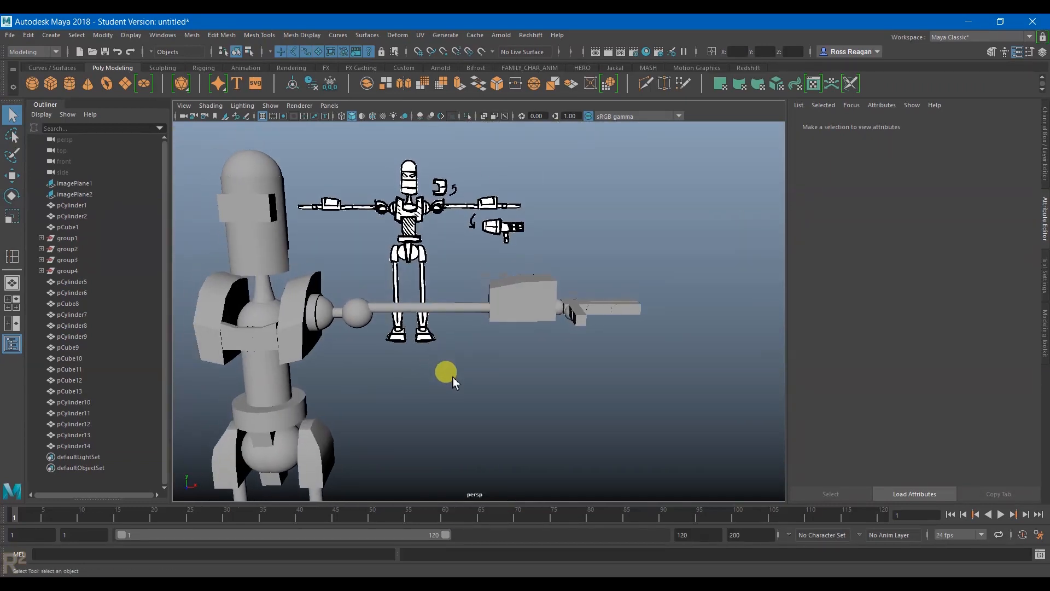
alt+drag(459, 194, 438, 350)
drag(424, 256, 730, 405)
shift+click(336, 331)
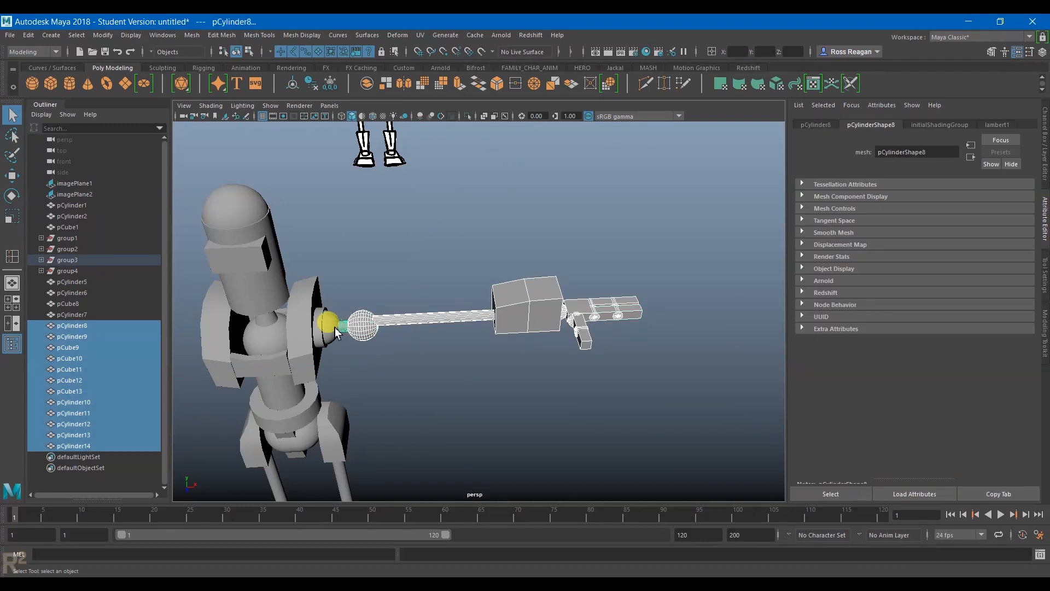
alt+drag(400, 368, 468, 356)
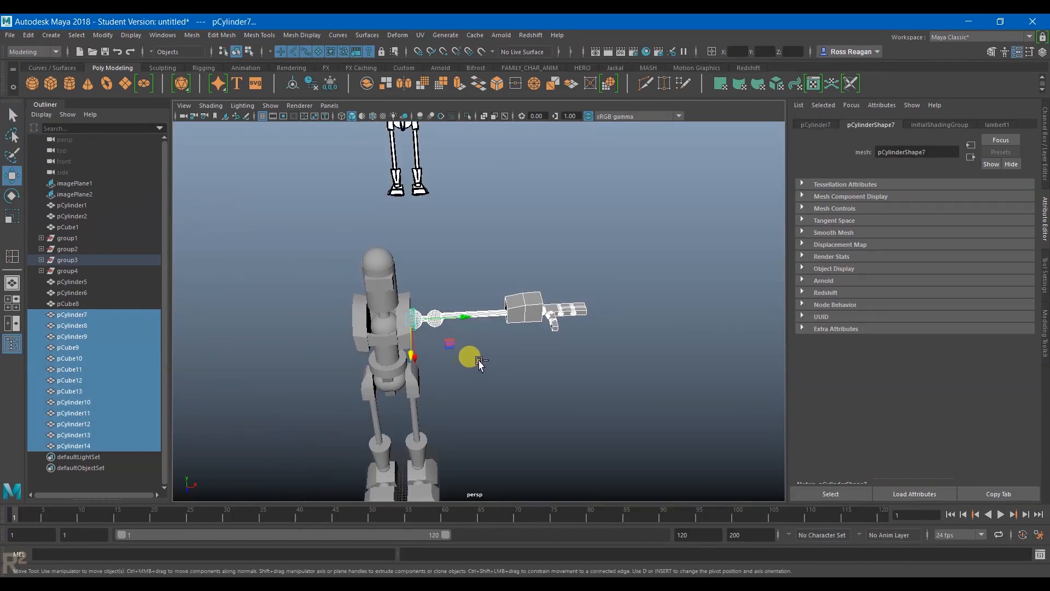
key(ctrl+g)
key(w)
Duplicate the arm group and set the copy's Scale X to -1 to mirror it to the other side.
click(1044, 143)
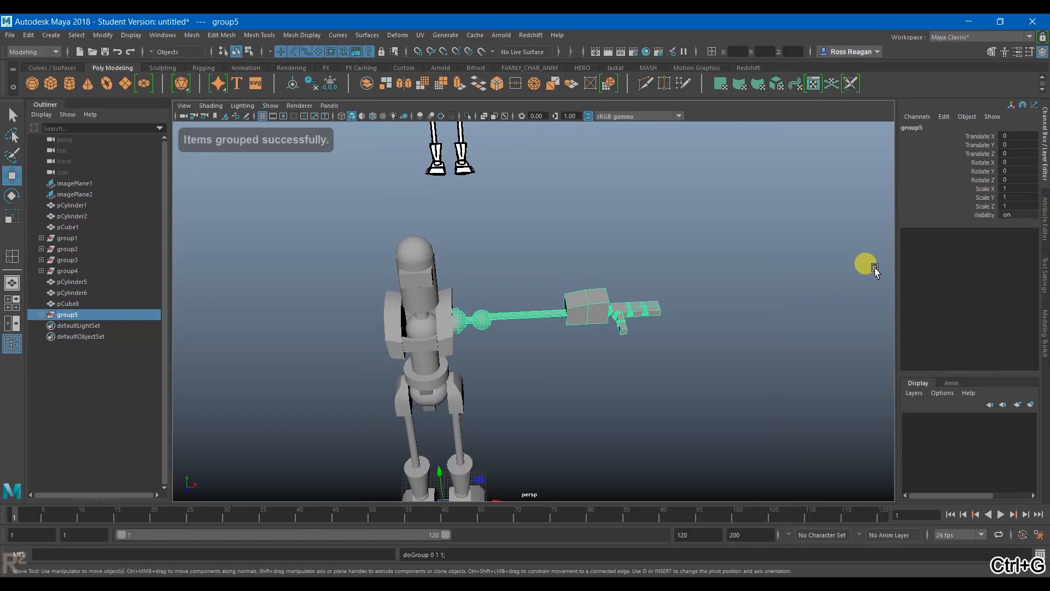
key(ctrl+d)
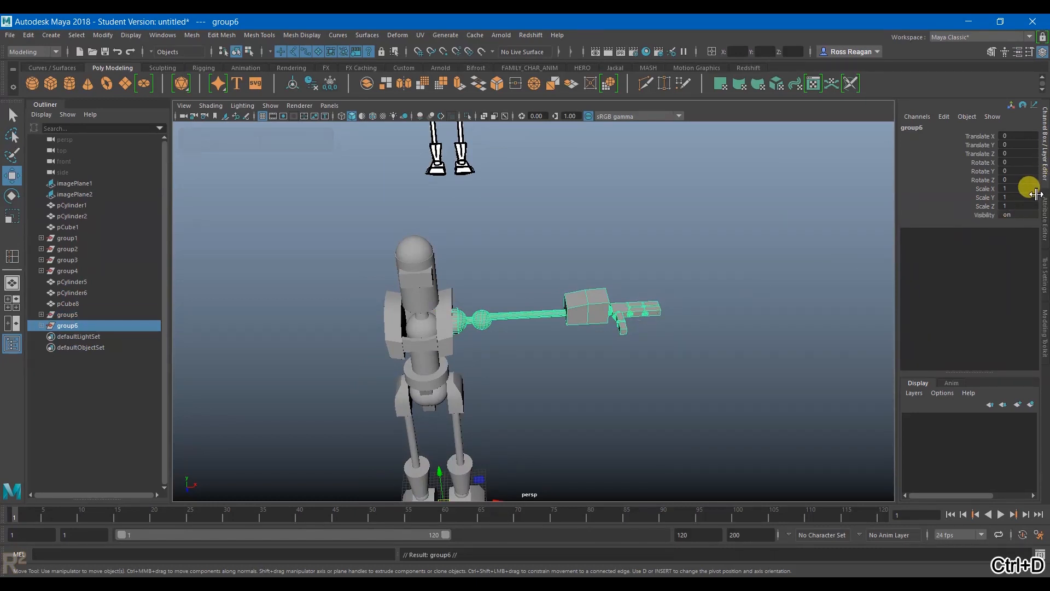
click(1031, 191)
text(-1)
key(Return)
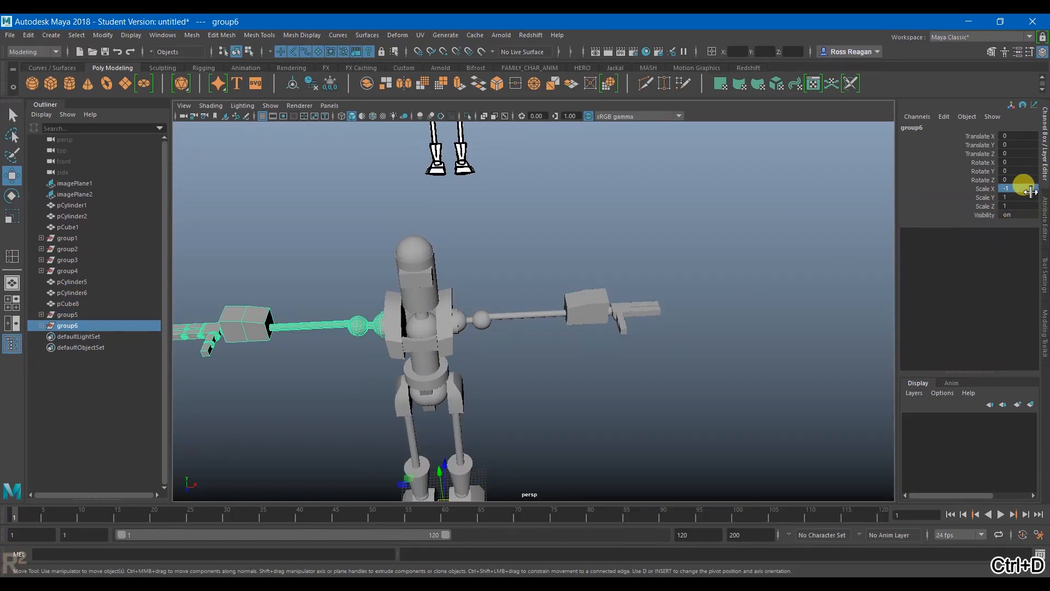
click(826, 378)
Examine the torso and both arms up close in the perspective view.
alt+drag(826, 377, 782, 408)
scroll(598, 312, up, 3)
alt+middle_drag(598, 311, 538, 280)
scroll(538, 280, up, 5)
click(537, 278)
scroll(530, 288, down, 5)
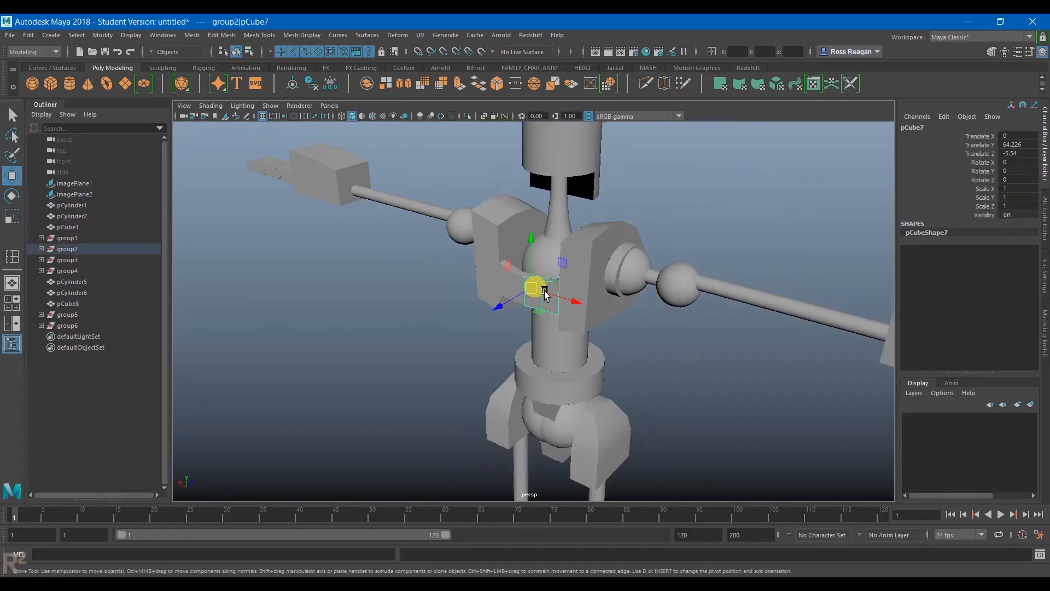
alt+drag(554, 345, 663, 355)
click(663, 355)
Create a polygon cube and place it against the torso's back, over the back block outline in the side reference.
key(space)
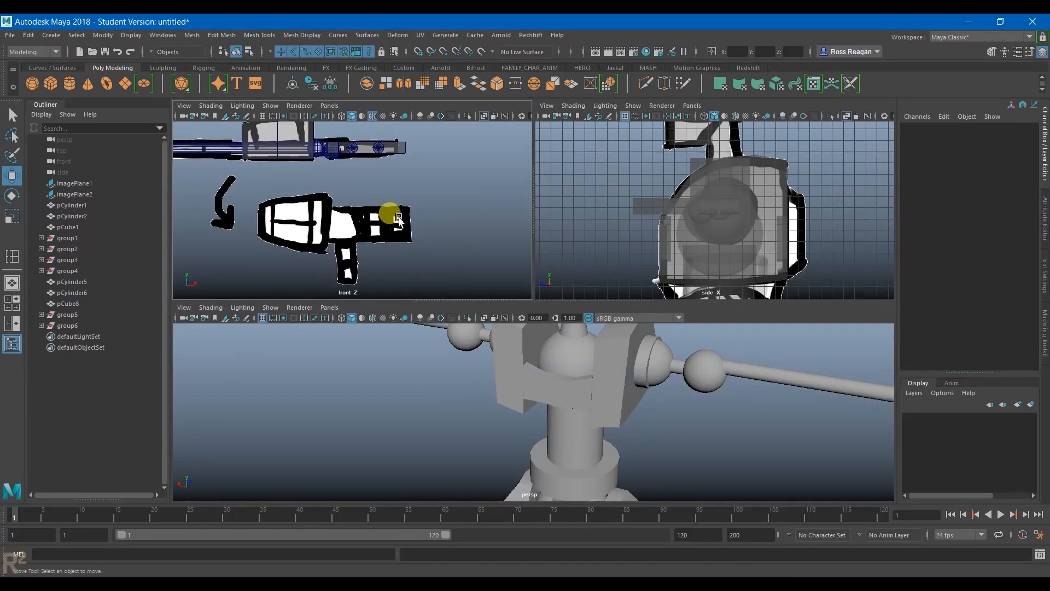
key(space)
key(space)
key(space)
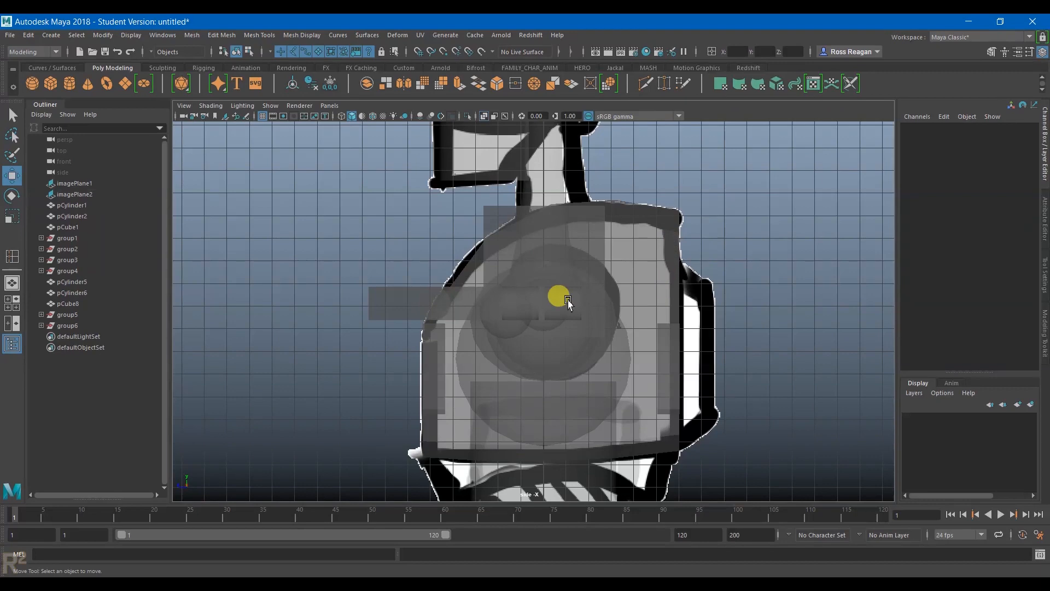
click(678, 343)
alt+middle_drag(793, 294, 660, 346)
click(659, 346)
scroll(465, 282, down, 7)
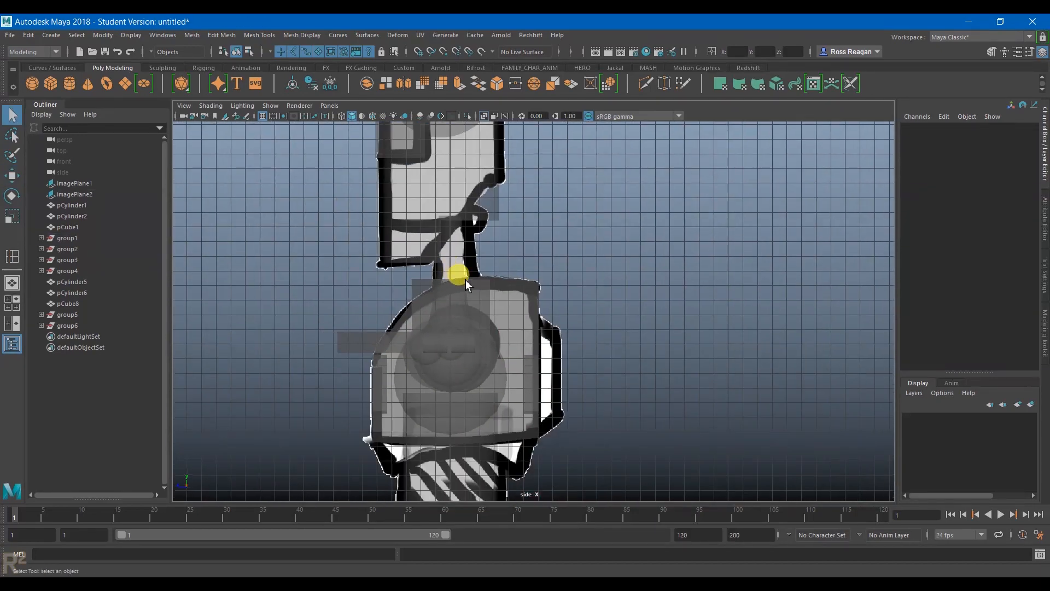
scroll(490, 296, up, 3)
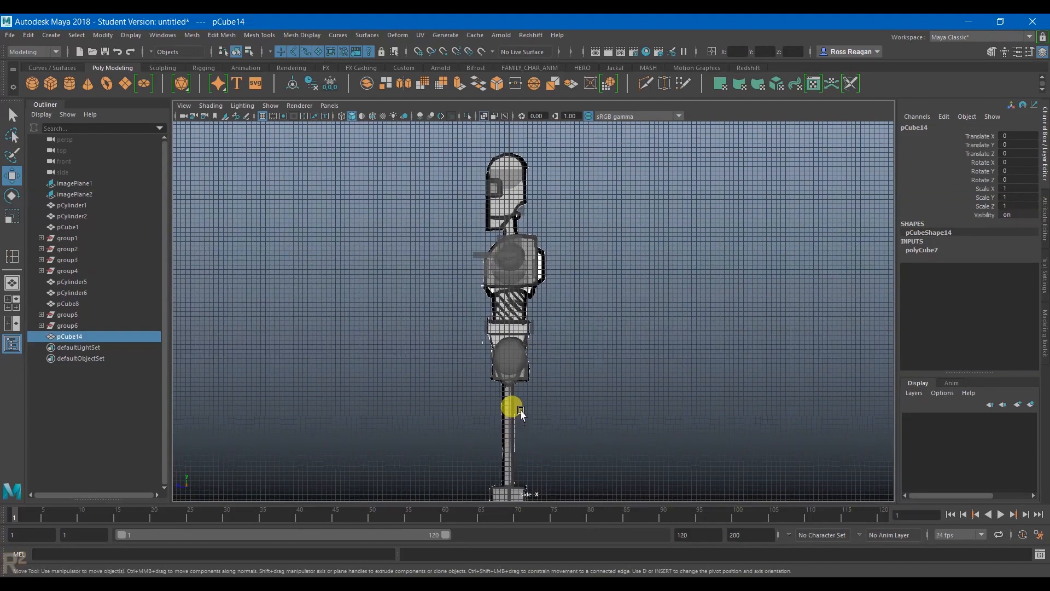
drag(507, 446, 528, 287)
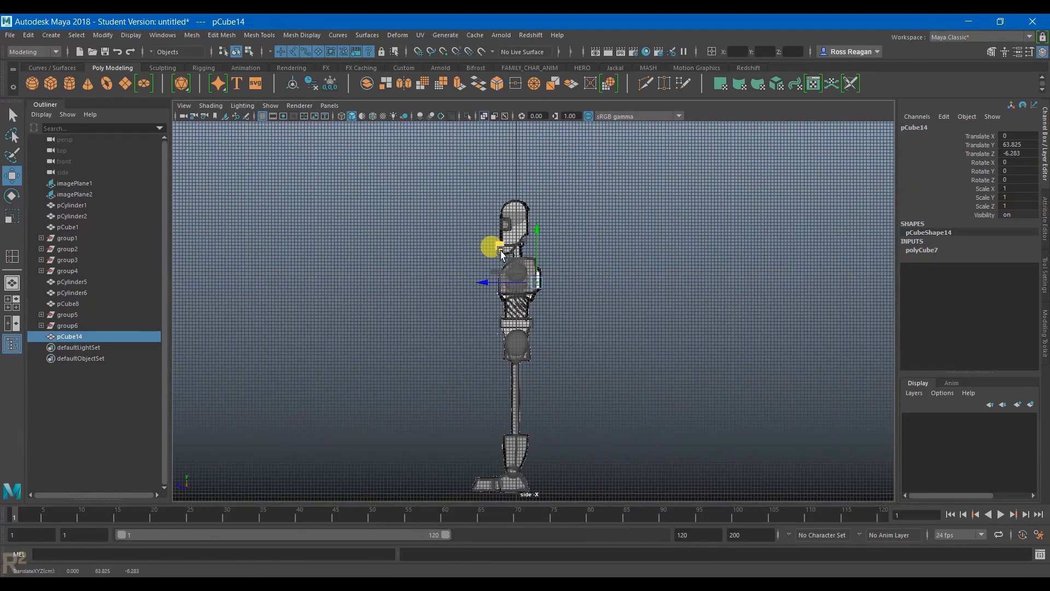
key(f)
scroll(526, 279, down, 8)
drag(492, 283, 500, 272)
Move the cube's top and bottom vertices to match the height of the back block in the side reference.
key(q)
right_drag(544, 291, 538, 267)
drag(523, 274, 562, 295)
key(w)
right_drag(546, 291, 516, 286)
drag(514, 281, 574, 300)
key(w)
key(v)
drag(538, 241, 538, 190)
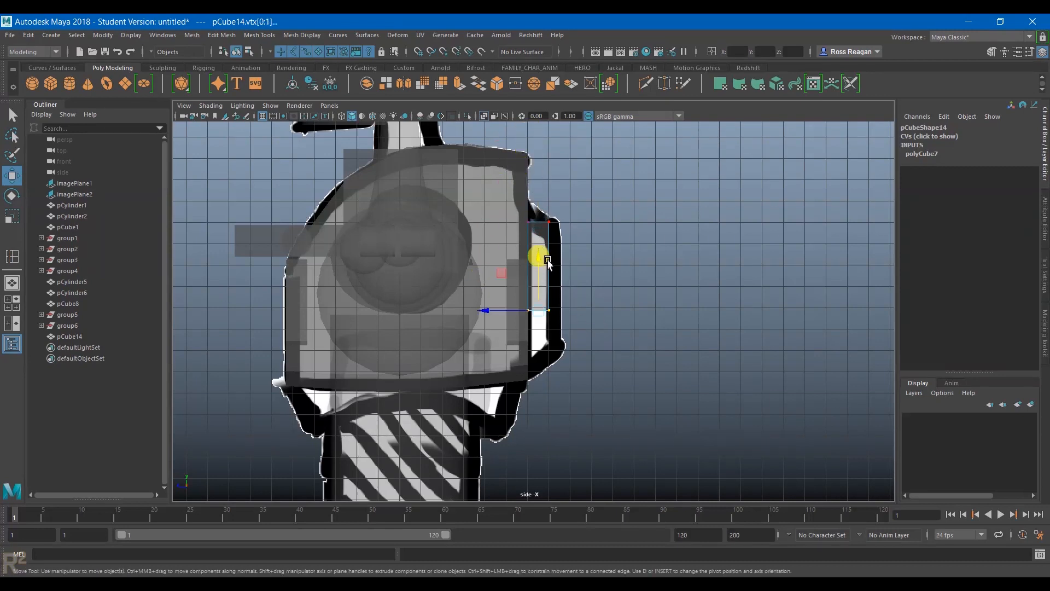
Lower the block's bottom vertices nearest the torso to slope its underside, and move its outer side out to the reference outline.
key(q)
drag(506, 315, 534, 350)
key(w)
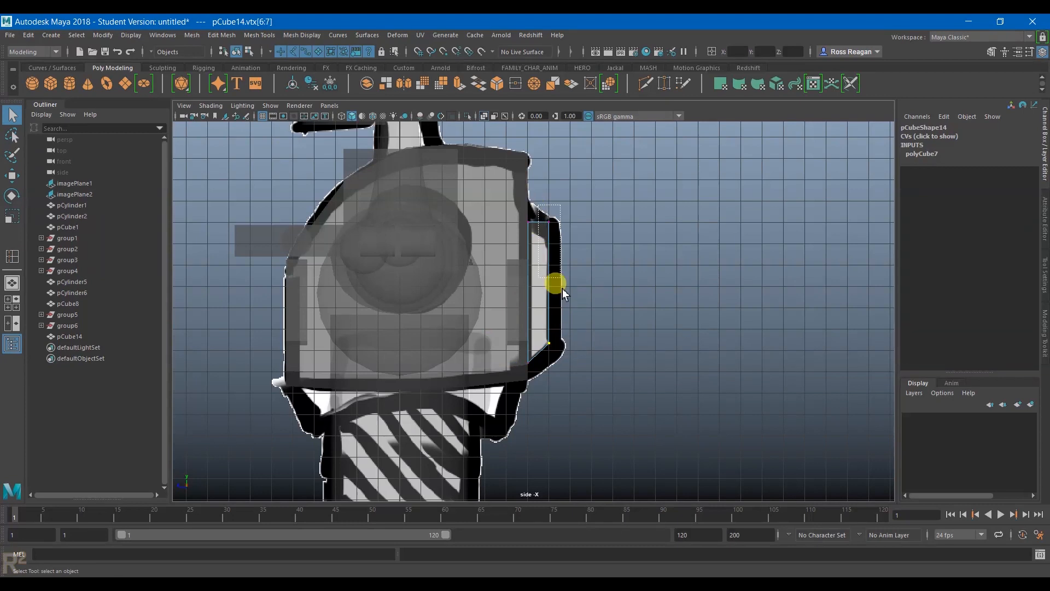
shift+drag(562, 294, 567, 293)
key(w)
Raise the back block's top vertices nearest the torso to slope its top edge along the side reference.
drag(518, 215, 535, 247)
key(w)
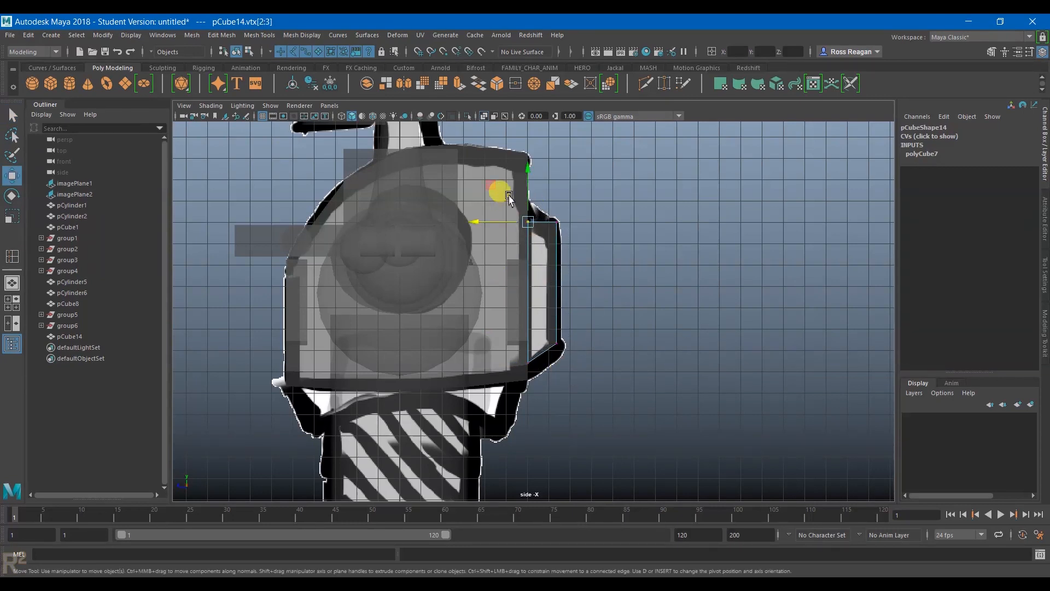
key(space)
key(q)
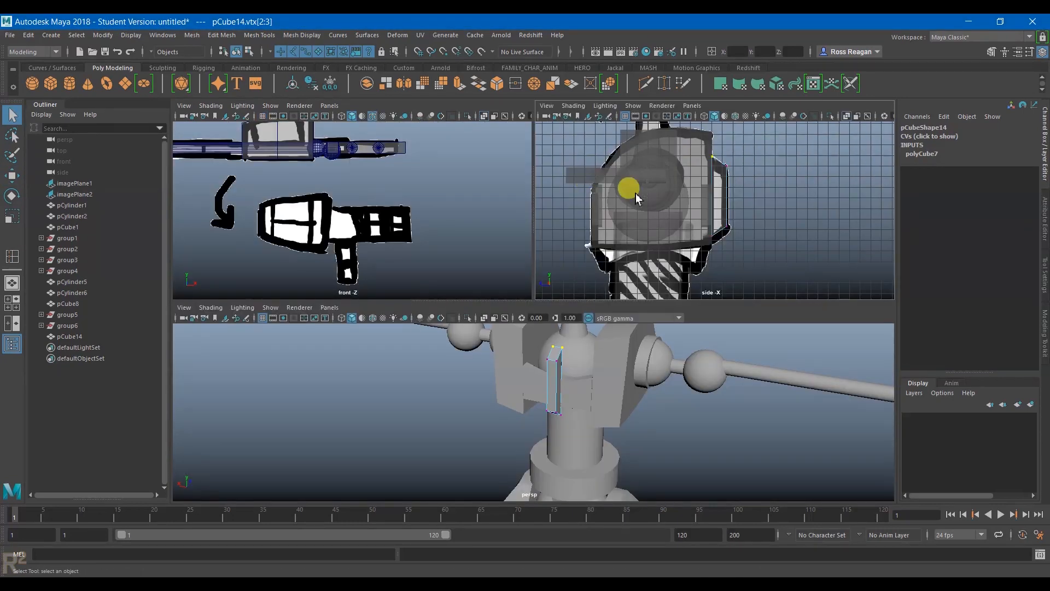
Widen the back block in the front view by moving its side vertices out to the torso's two side plates.
key(space)
scroll(416, 240, down, 3)
alt+middle_drag(421, 262, 902, 303)
scroll(510, 286, up, 3)
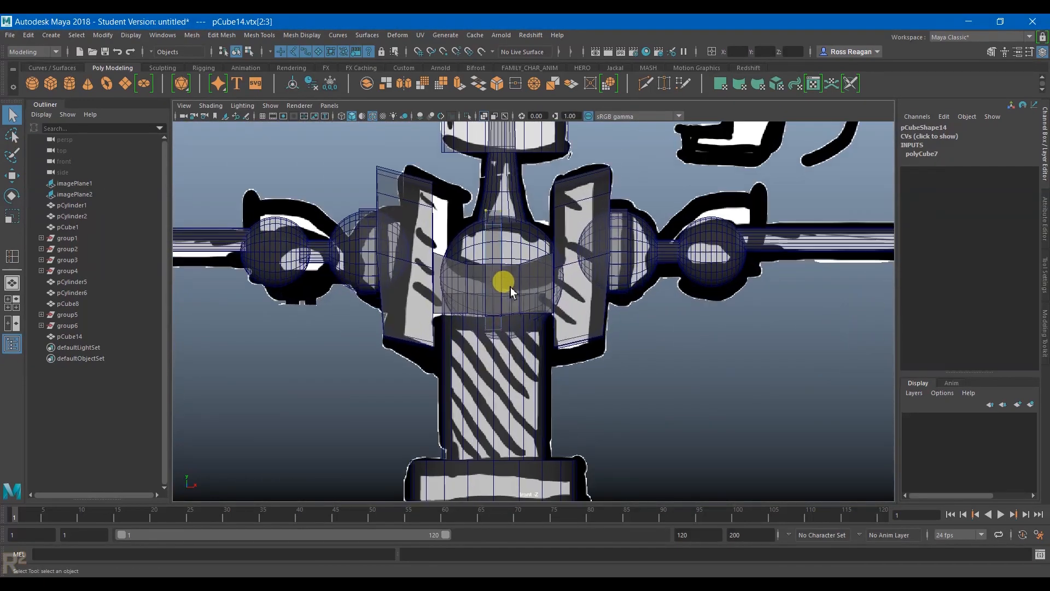
drag(497, 202, 500, 304)
key(w)
drag(540, 275, 594, 274)
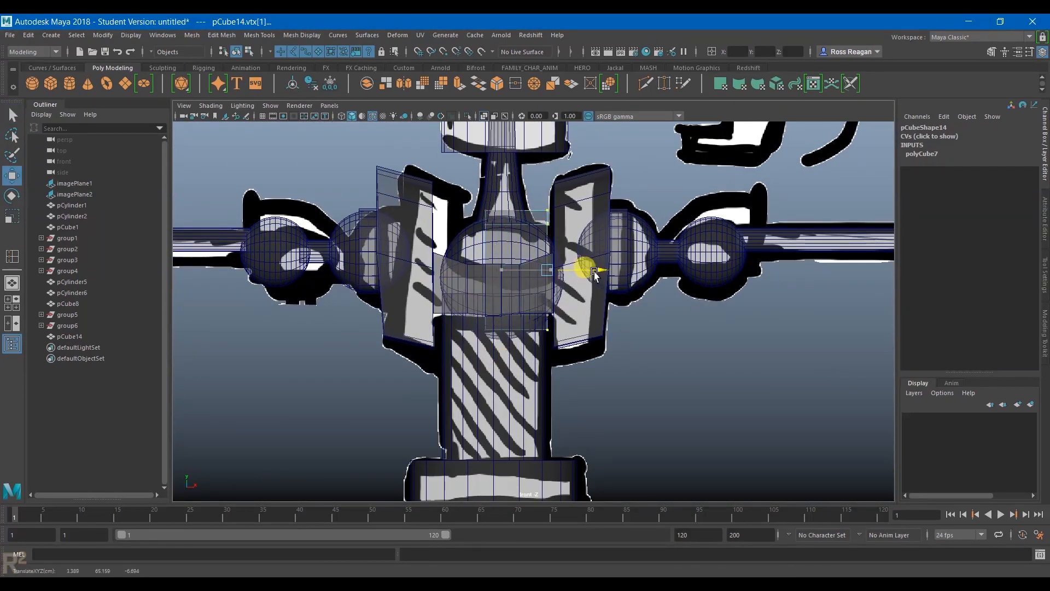
key(w)
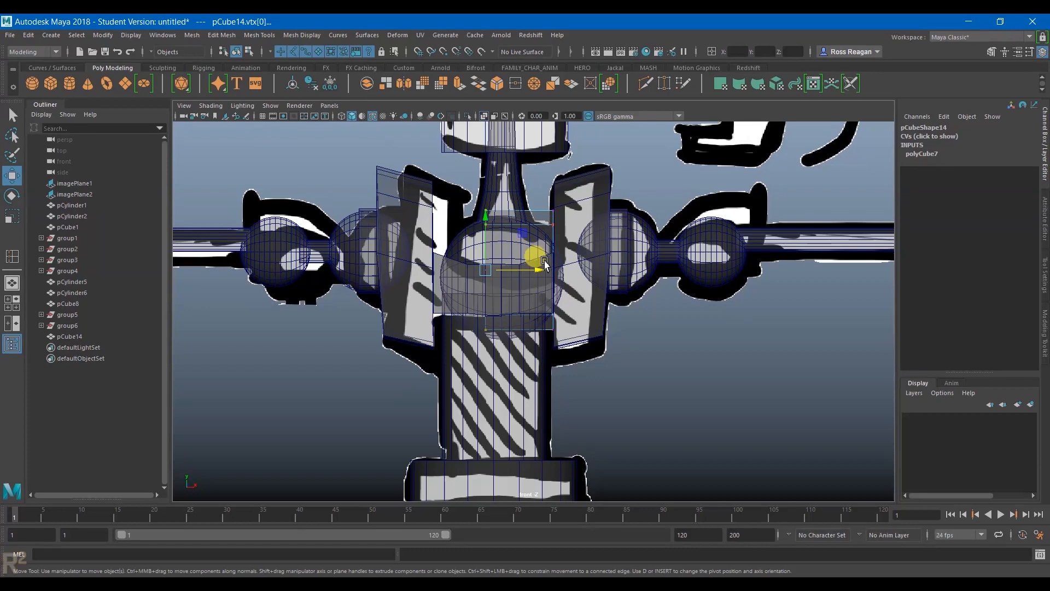
drag(539, 271, 496, 272)
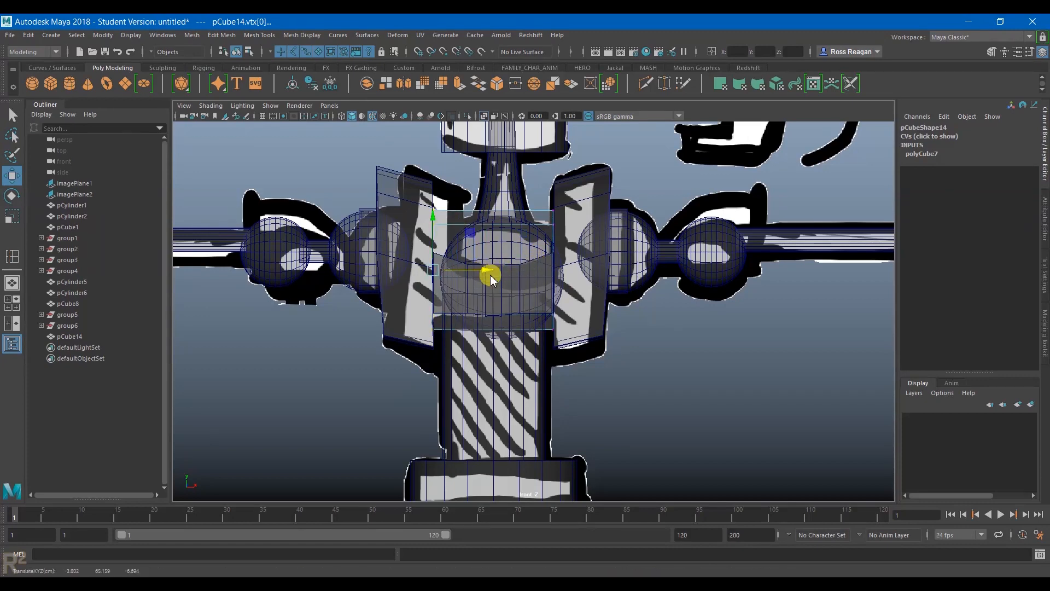
key(space)
key(space)
key(space)
key(space)
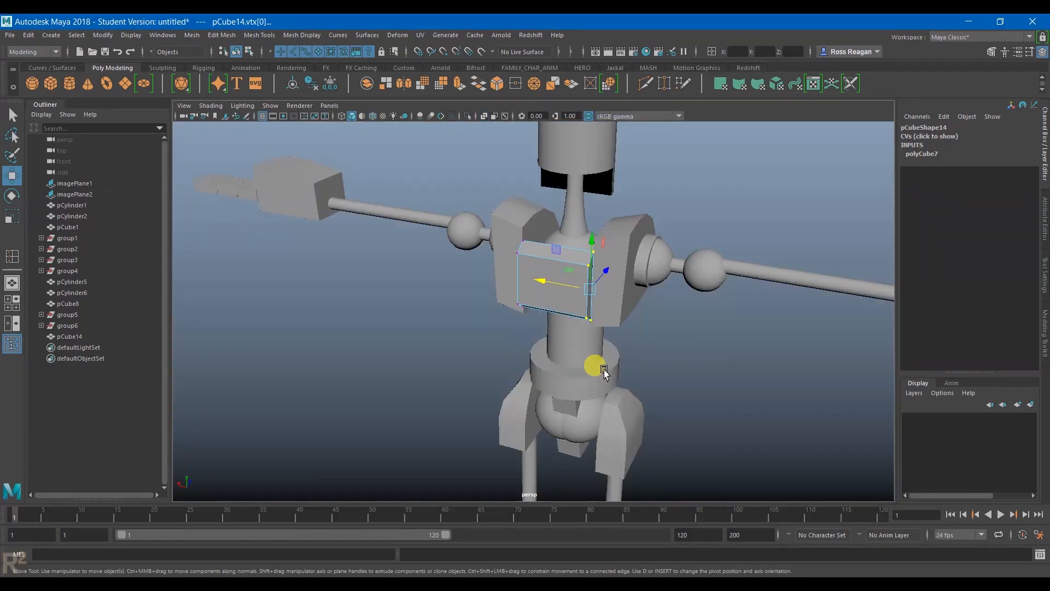
Leave vertex editing and examine the gap between the torso and the back block from above.
right_drag(603, 372, 690, 322)
alt+drag(733, 340, 671, 375)
scroll(587, 400, up, 4)
scroll(616, 353, up, 2)
alt+middle_drag(671, 375, 494, 352)
scroll(563, 346, up, 2)
alt+drag(494, 352, 604, 390)
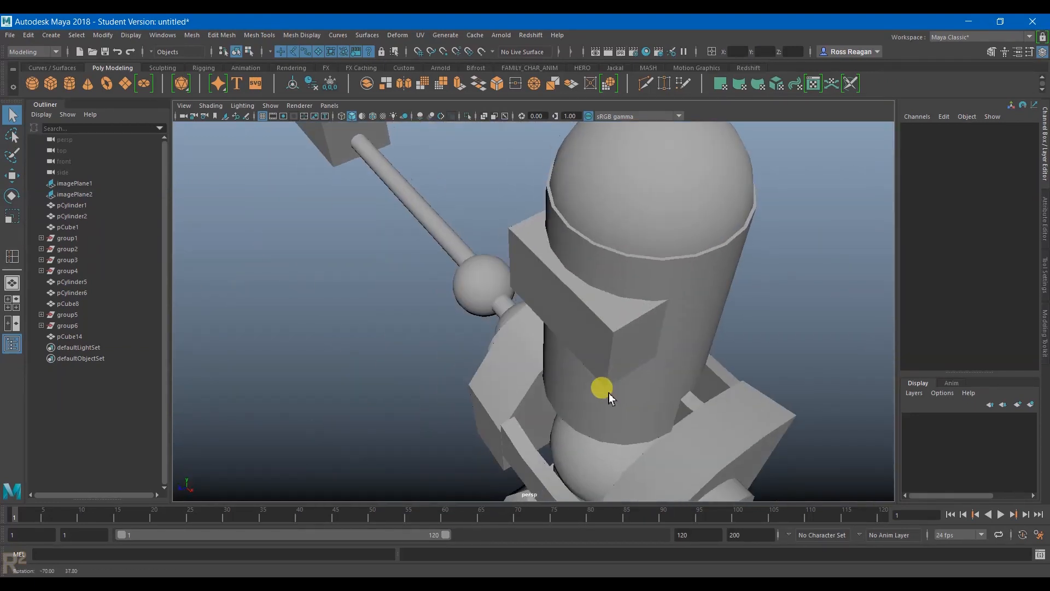
alt+middle_drag(604, 389, 562, 374)
scroll(562, 374, up, 2)
alt+drag(562, 374, 563, 337)
Raise the top faces of the two thin back plates between the torso's side plates, just inside the back block.
click(562, 324)
right_drag(561, 297, 567, 323)
click(569, 340)
alt+drag(570, 345, 550, 416)
shift+click(540, 460)
alt+drag(539, 465, 562, 373)
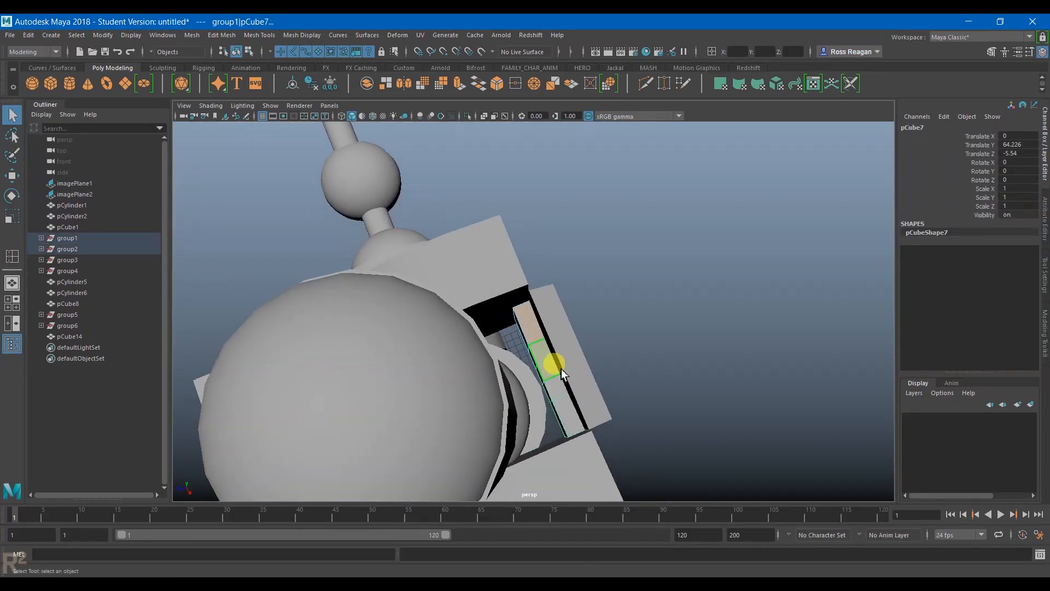
right_drag(567, 409, 550, 382)
click(568, 409)
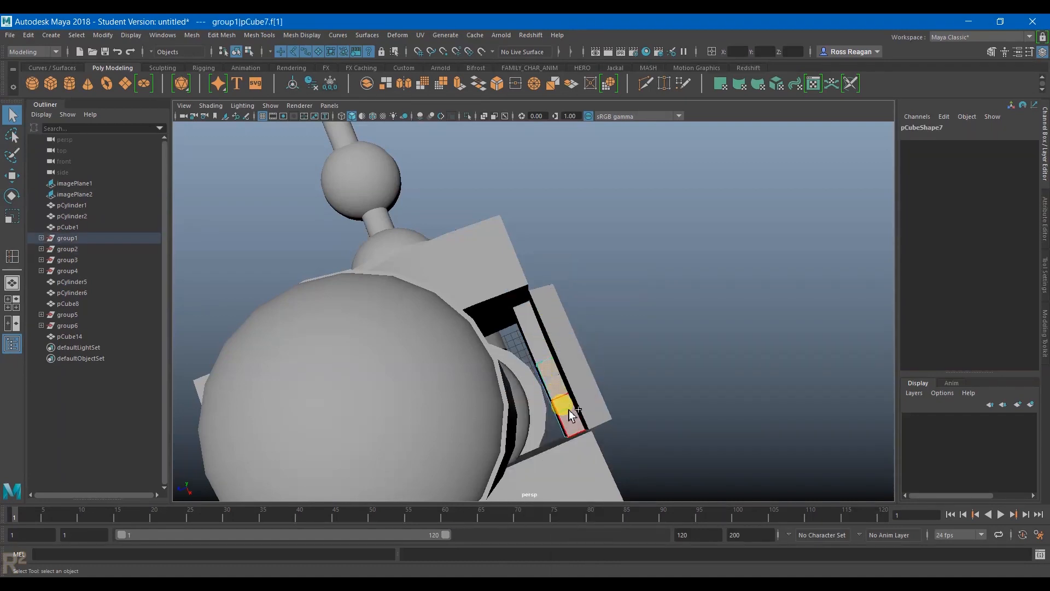
right_click(534, 327)
click(532, 330)
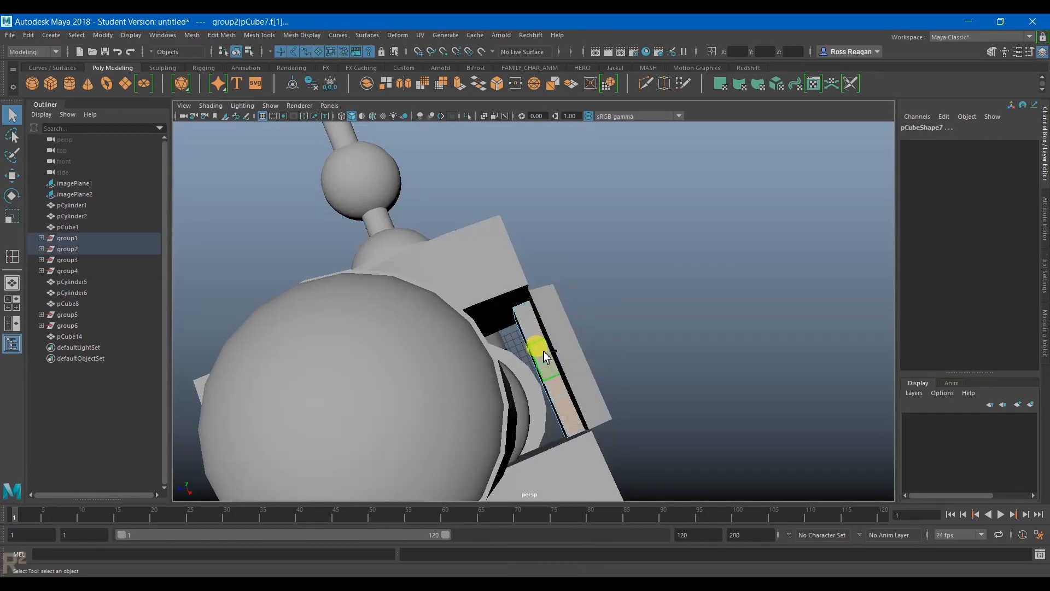
mouse_move(553, 341)
alt+mouse_down()
mouse_move(543, 242)
mouse_move(525, 223)
mouse_move(441, 224)
mouse_move(475, 340)
mouse_move(521, 327)
mouse_move(475, 291)
alt+mouse_up()
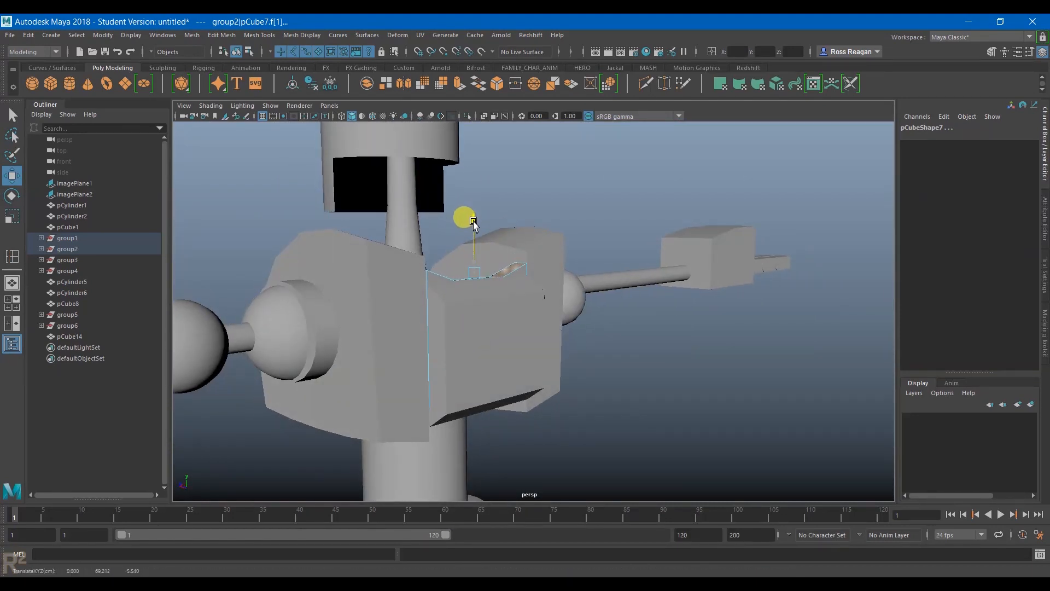
key(q)
Examine the whole robot from several angles in the perspective view.
alt+drag(473, 221, 514, 269)
alt+right_drag(633, 324, 653, 262)
click(653, 265)
alt+drag(634, 377, 733, 398)
mouse_move(732, 399)
alt+right_down()
mouse_move(677, 415)
mouse_move(615, 336)
alt+right_up()
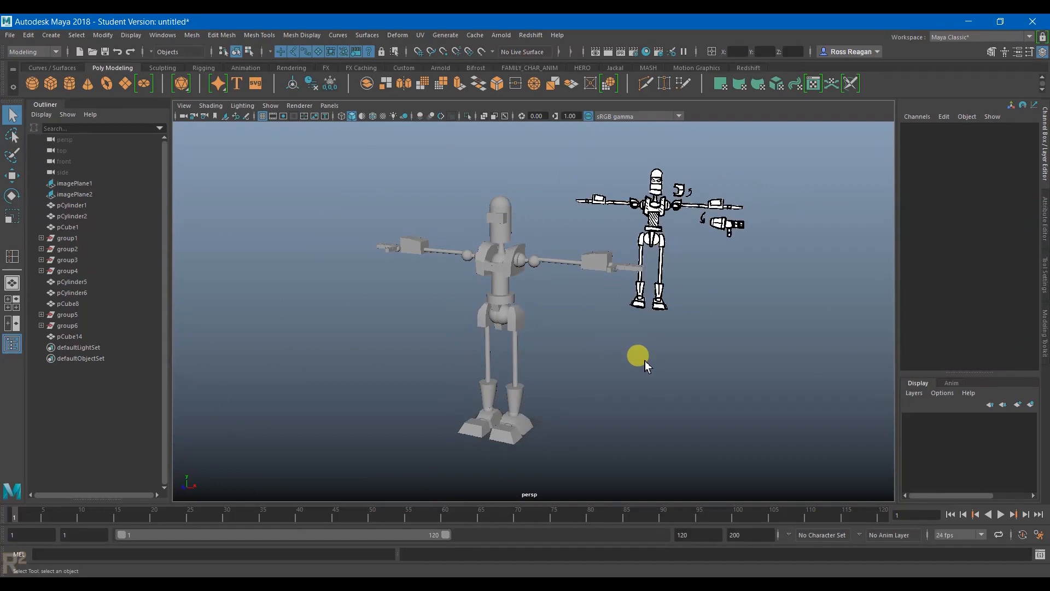
mouse_move(710, 366)
alt+mouse_down()
mouse_move(593, 363)
mouse_move(522, 385)
mouse_move(709, 346)
mouse_move(727, 371)
alt+mouse_up()
alt+right_drag(505, 323, 606, 298)
alt+middle_drag(550, 313, 549, 328)
mouse_move(549, 328)
alt+mouse_down()
mouse_move(694, 335)
mouse_move(700, 372)
mouse_move(673, 398)
mouse_move(543, 333)
mouse_move(619, 300)
mouse_move(633, 281)
mouse_move(581, 300)
mouse_move(708, 396)
mouse_move(678, 386)
alt+mouse_up()
scroll(604, 370, up, 5)
alt+middle_drag(557, 365, 547, 398)
alt+drag(547, 398, 572, 362)
scroll(554, 345, up, 8)
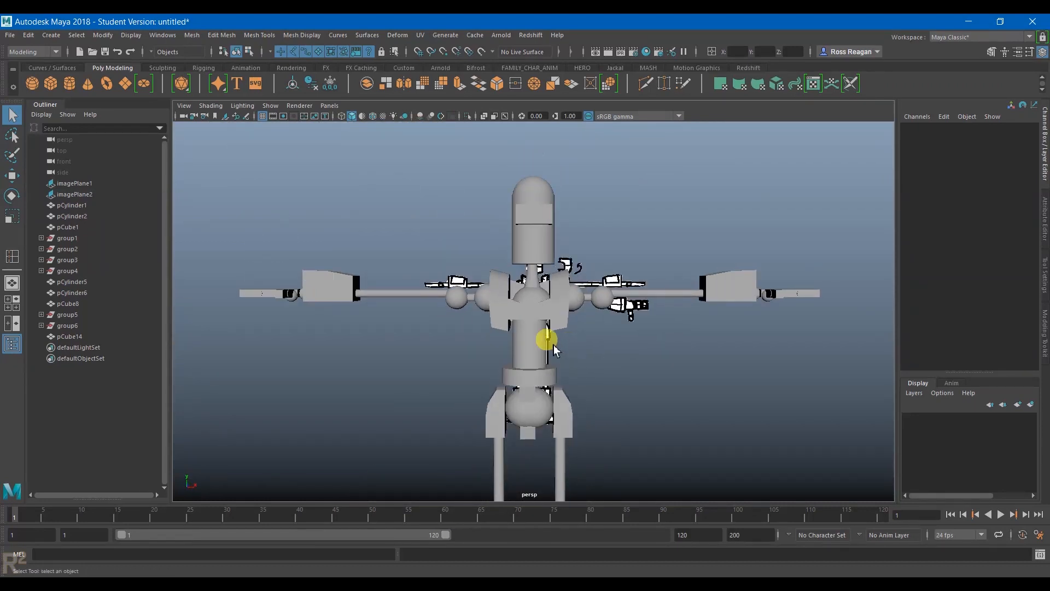
scroll(523, 276, down, 10)
scroll(521, 310, up, 6)
Hide the front reference image plane so only the model shows in the front view.
key(space)
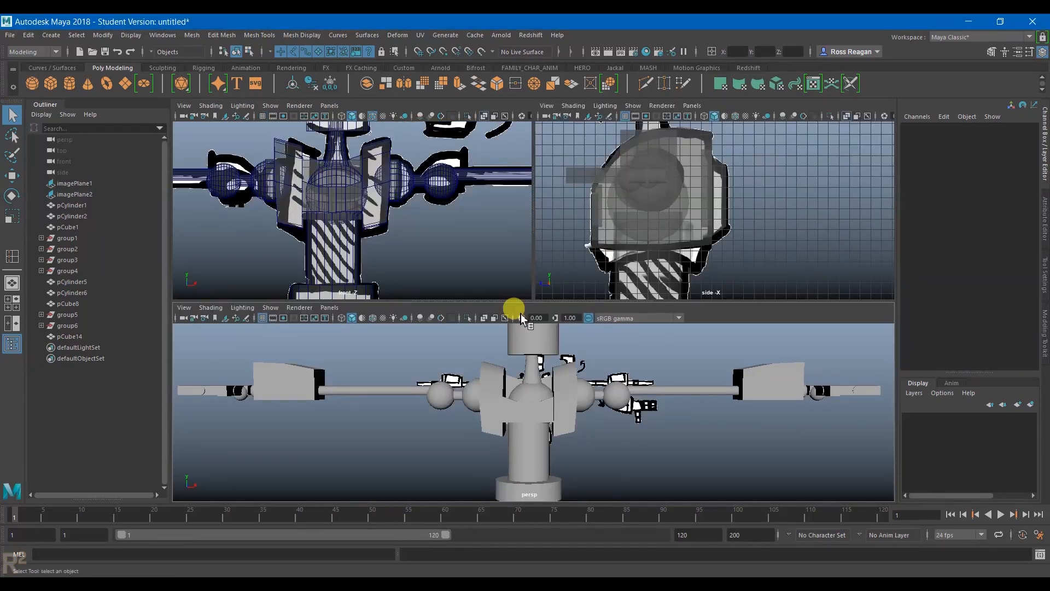
key(space)
scroll(498, 327, up, 3)
key(space)
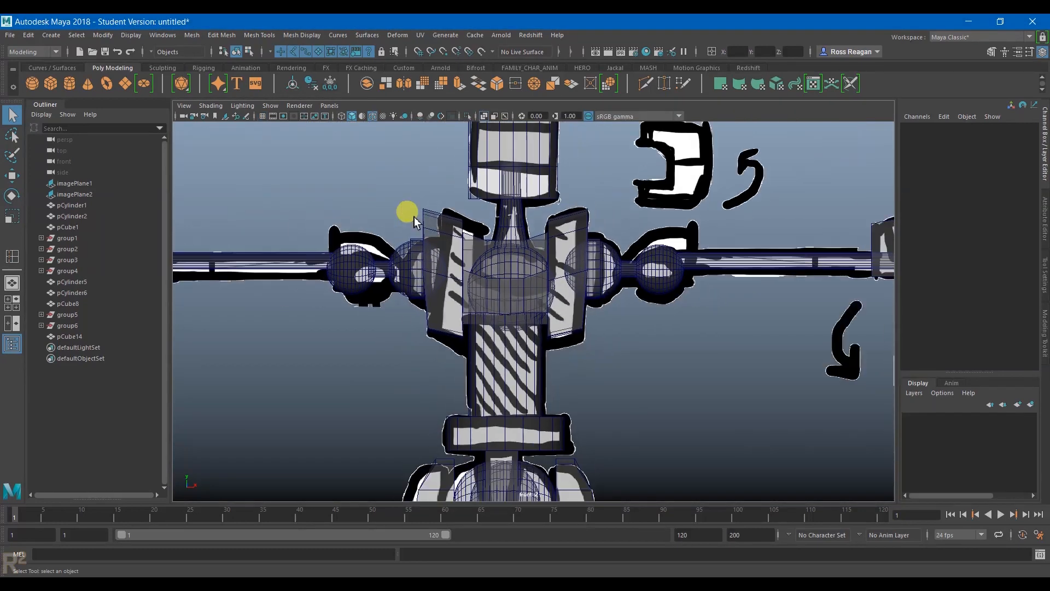
scroll(462, 265, up, 6)
scroll(673, 321, down, 5)
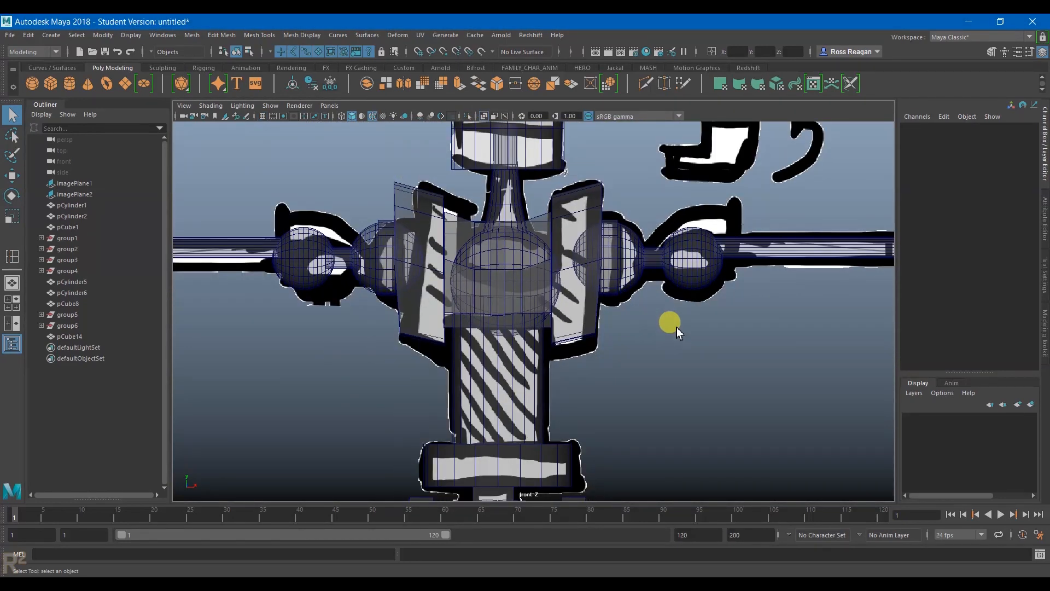
click(667, 327)
click(696, 267)
scroll(690, 366, down, 2)
click(690, 366)
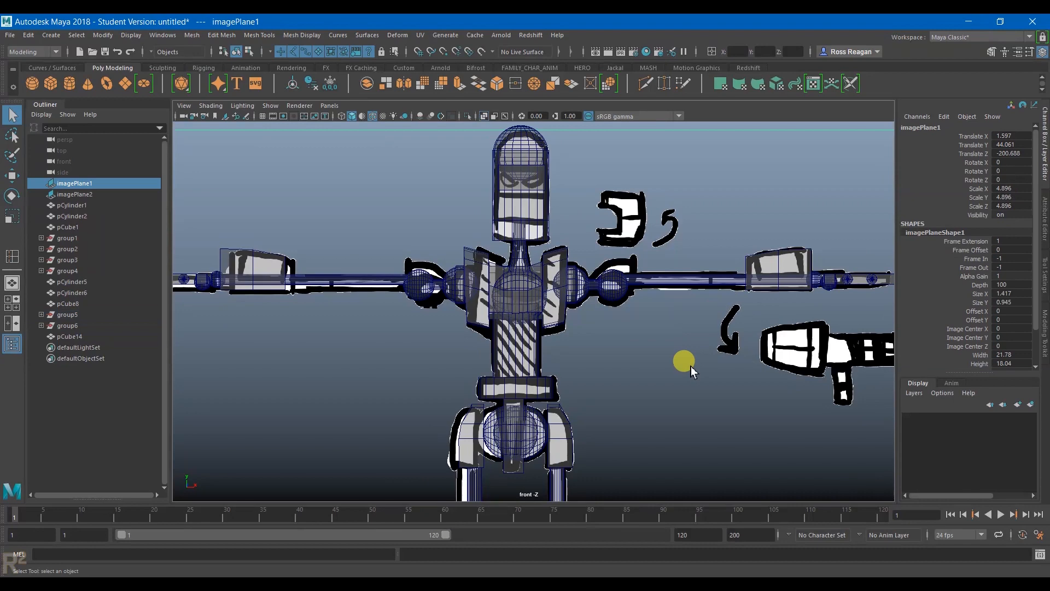
middle_drag(681, 230, 428, 224)
alt+middle_drag(541, 242, 546, 257)
click(611, 235)
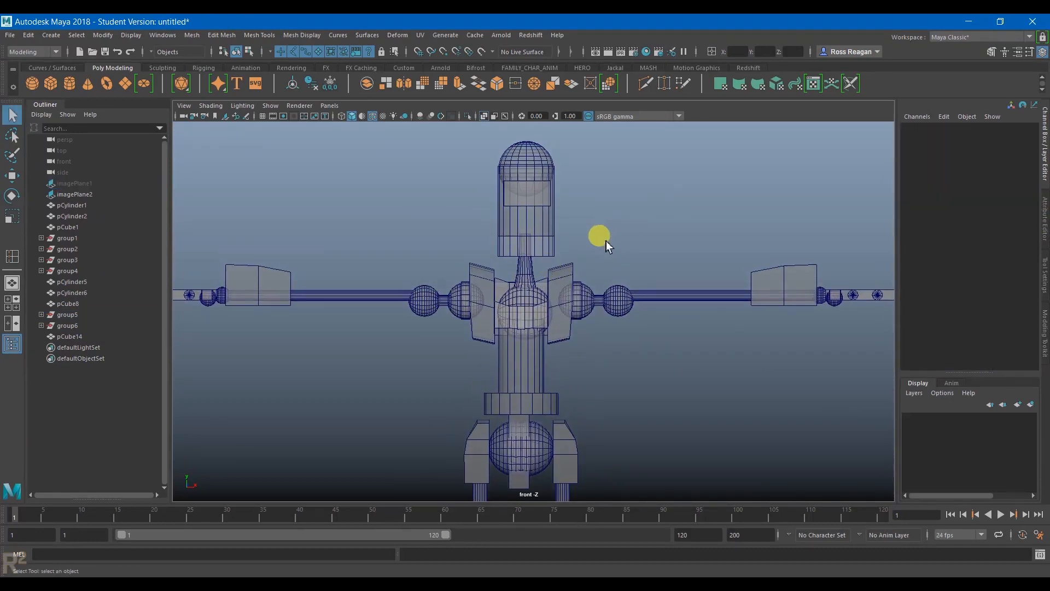
Try to line up the torso cylinder with the neck above it by snapping it sideways in the front view.
scroll(489, 222, up, 4)
alt+middle_drag(449, 199, 463, 277)
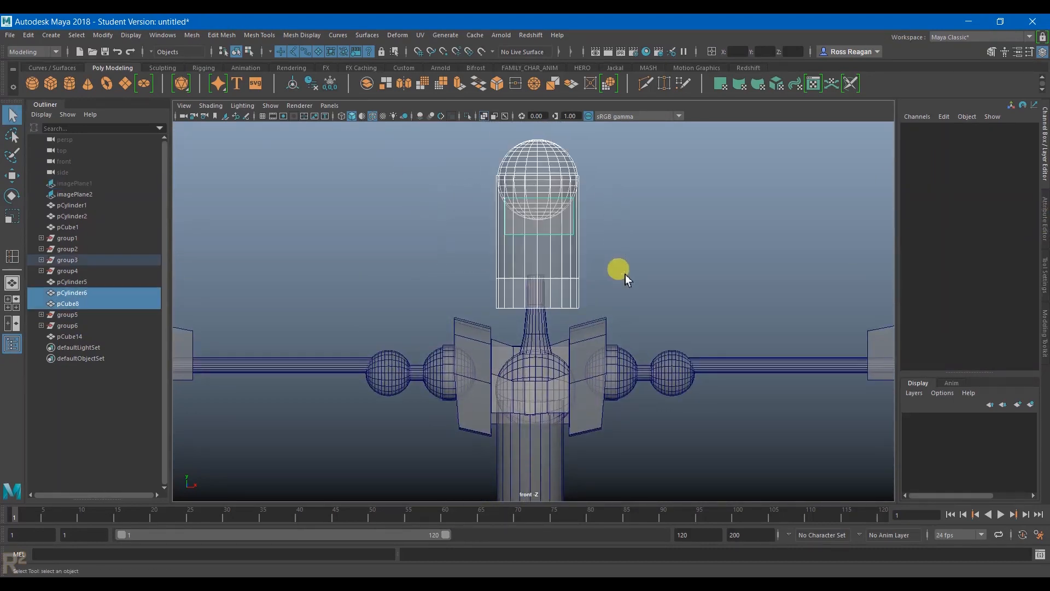
drag(625, 273, 625, 275)
scroll(574, 298, up, 2)
click(539, 341)
scroll(547, 299, up, 6)
alt+middle_drag(540, 342, 563, 289)
key(w)
scroll(558, 377, down, 3)
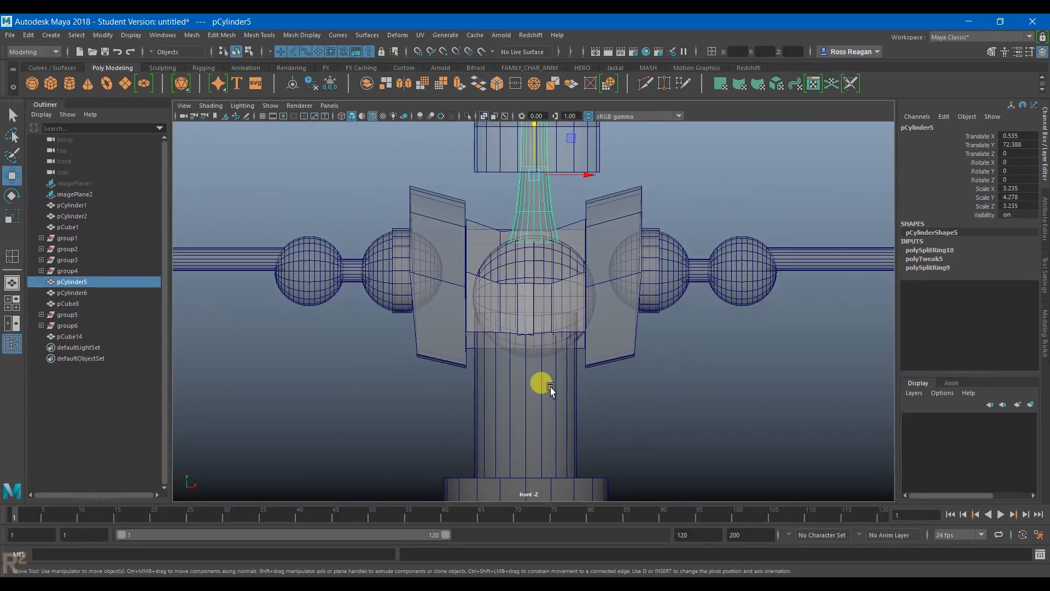
click(542, 400)
drag(574, 407, 537, 340)
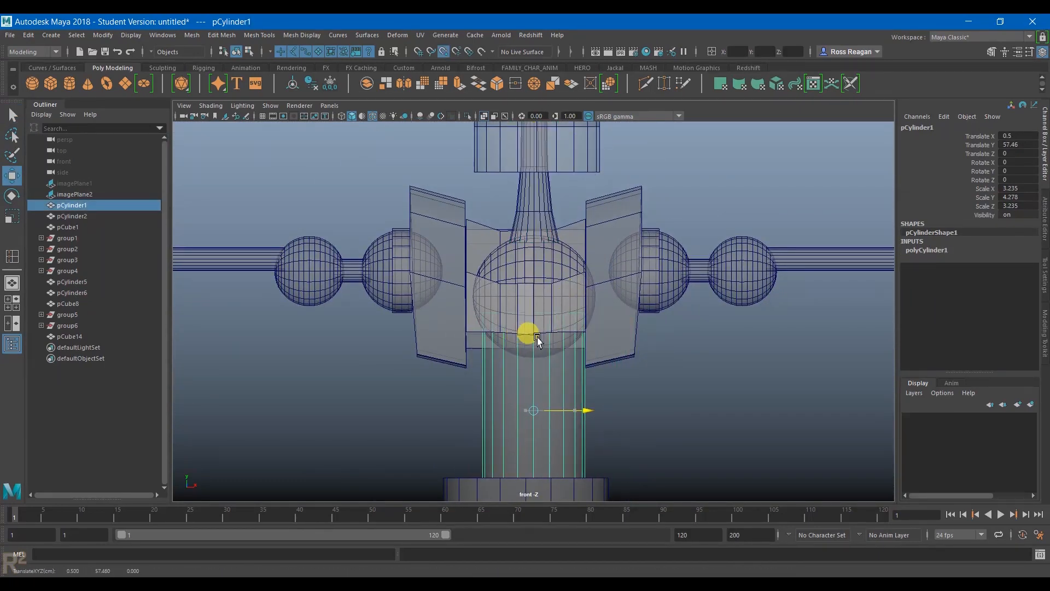
Set the torso cylinder's absolute X position to 0 to centre it over the waist ring.
alt+middle_drag(538, 339, 563, 265)
click(509, 336)
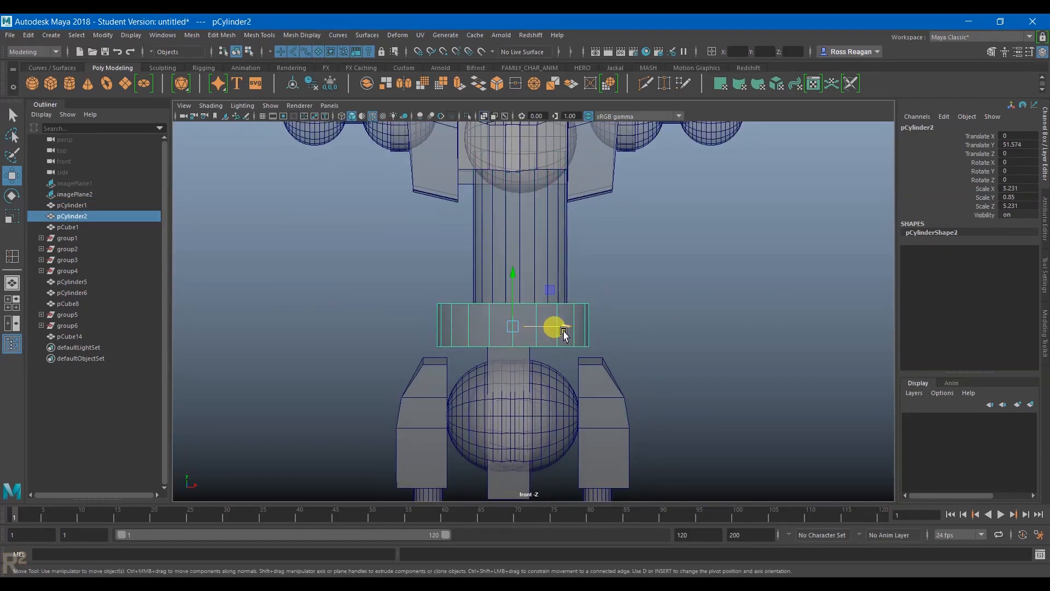
key(q)
scroll(568, 281, down, 3)
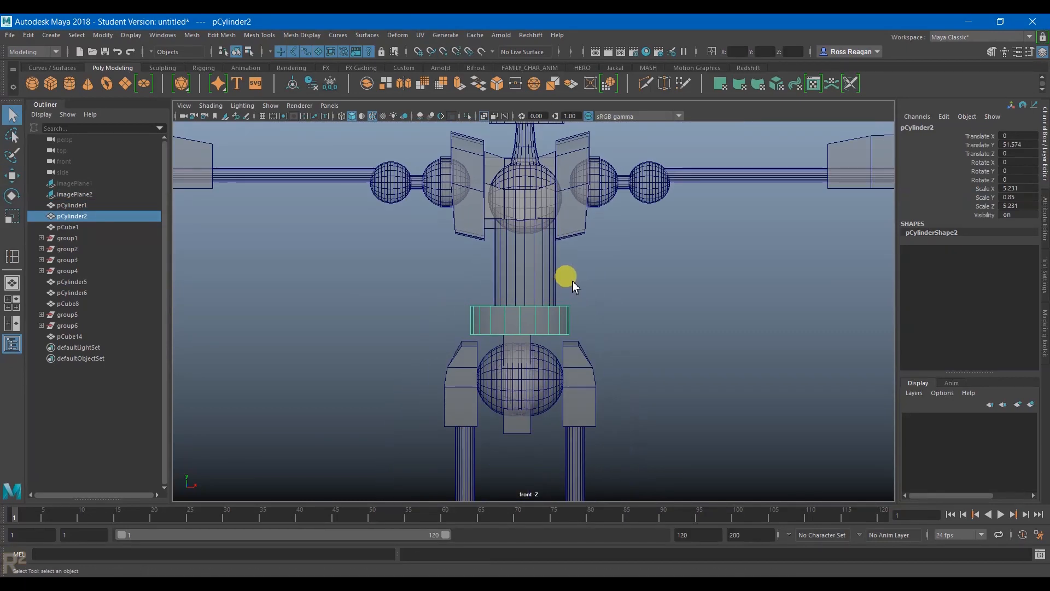
scroll(573, 281, down, 3)
key(w)
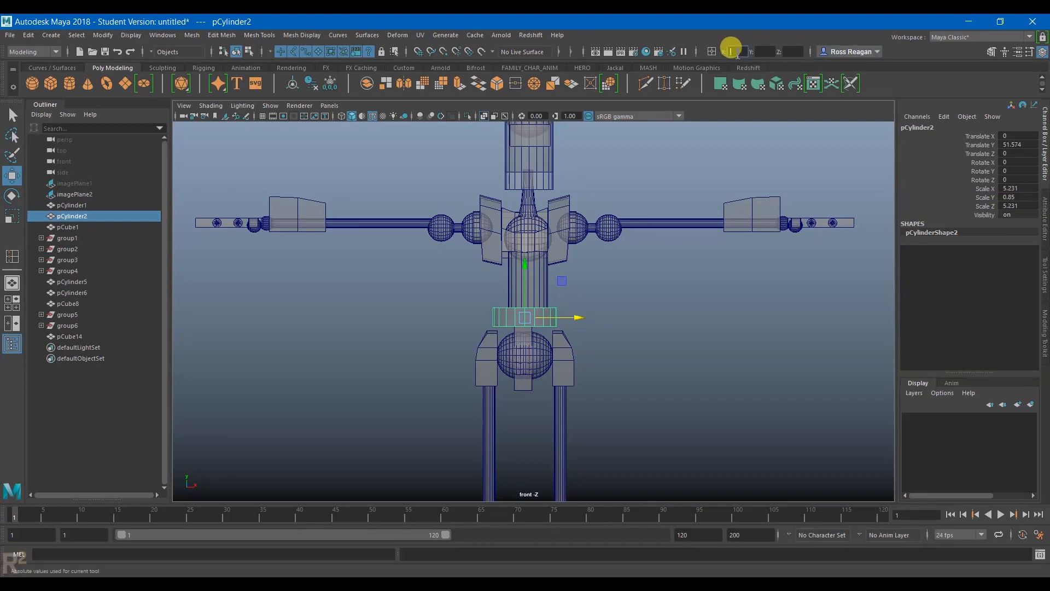
click(545, 275)
click(739, 53)
text(0)
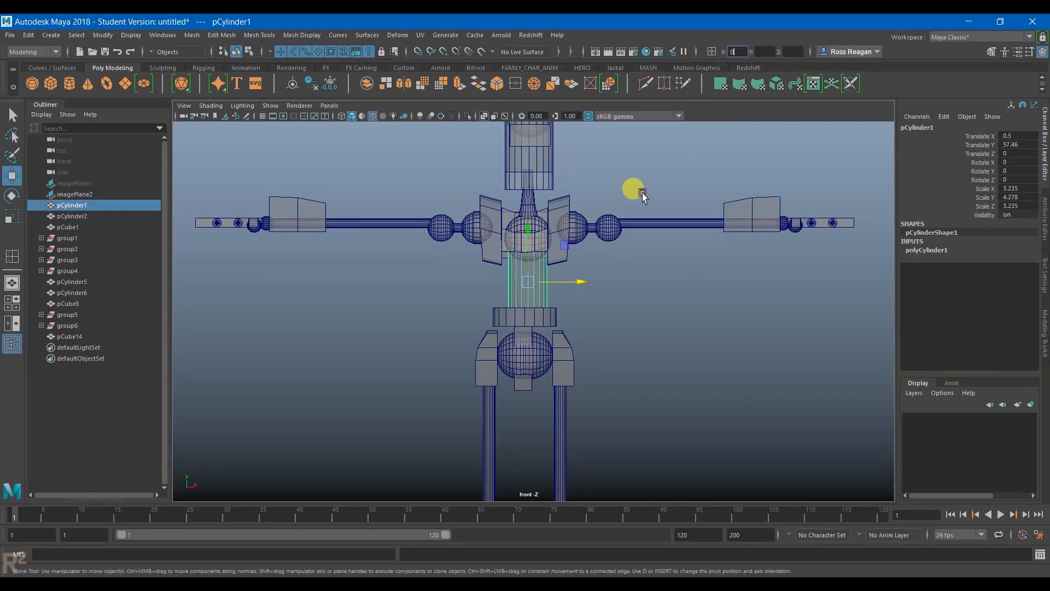
Set the neck's absolute X position to 0.
click(532, 250)
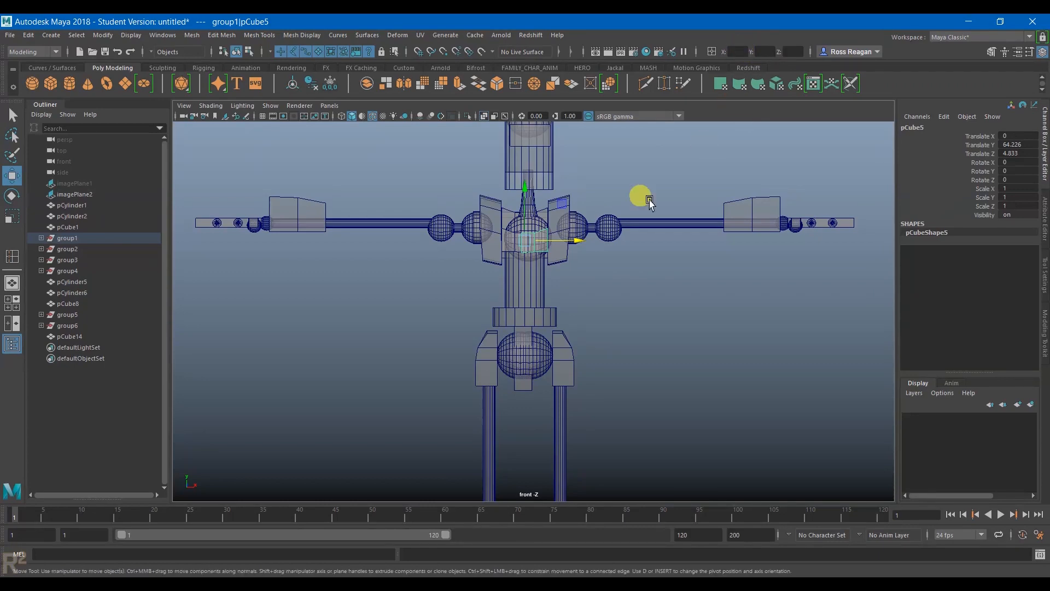
scroll(511, 244, up, 5)
key(q)
click(537, 222)
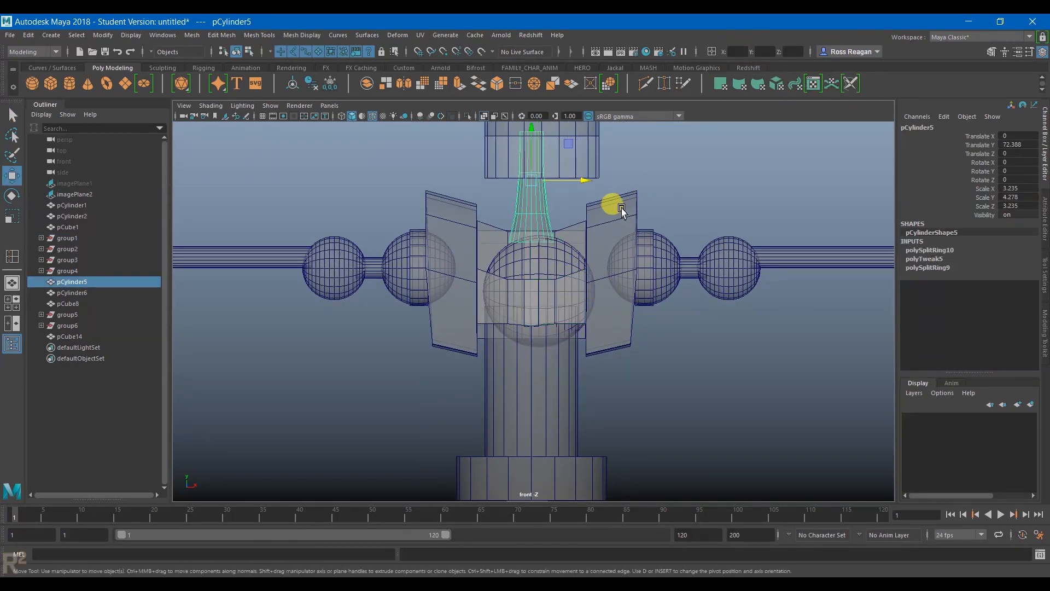
Select the head cylinder, the visor block and the dome sphere together and set their absolute X position to 0.
alt+middle_drag(614, 204, 575, 286)
key(q)
click(593, 262)
shift+click(575, 190)
alt+middle_drag(575, 189, 593, 265)
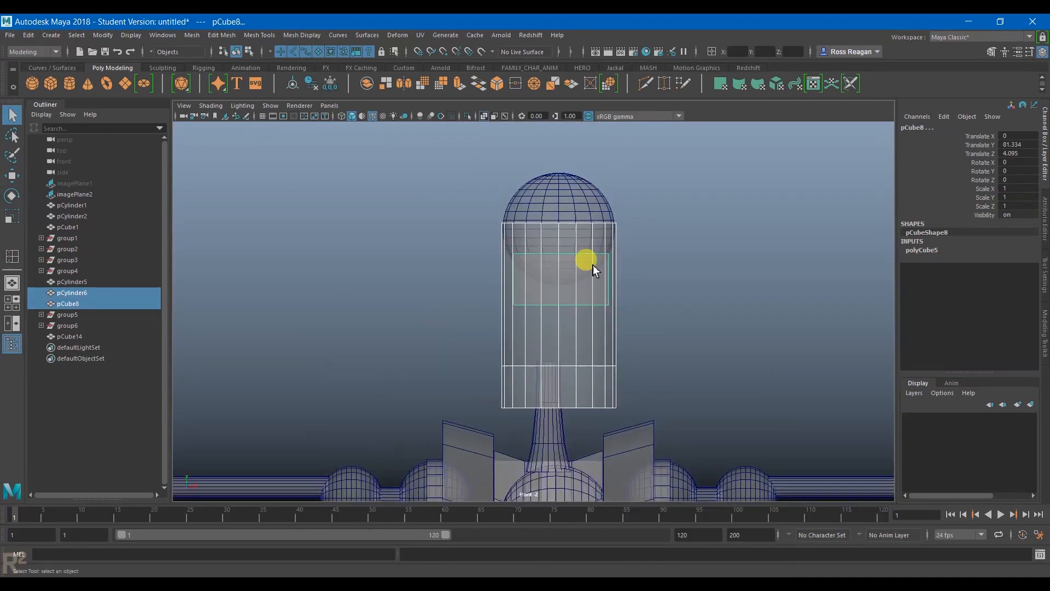
click(581, 198)
key(w)
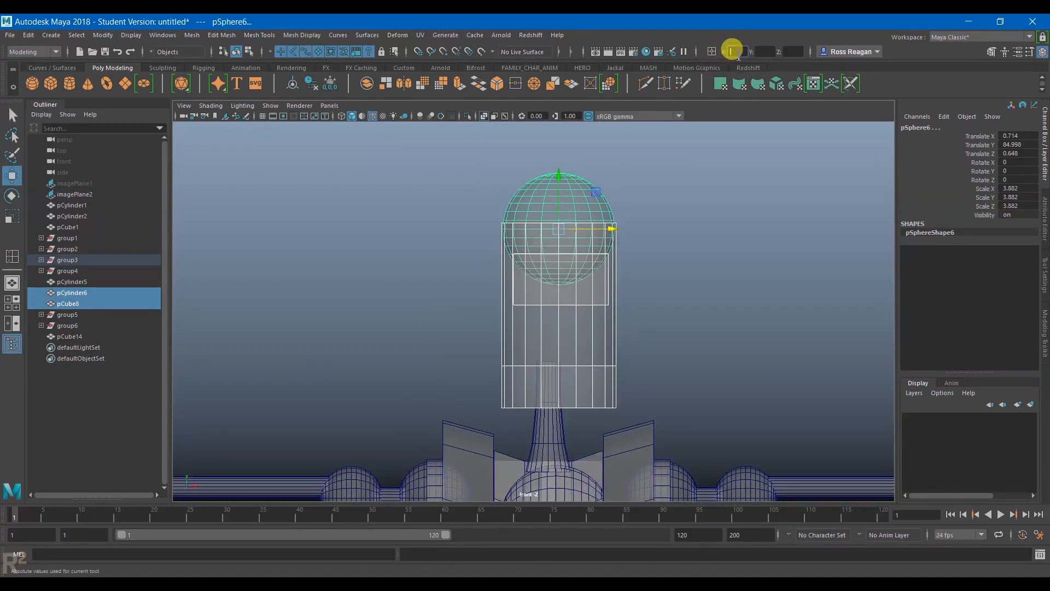
scroll(681, 264, down, 1)
Centre the visor block's pivot and set its absolute X position to 0.
click(588, 280)
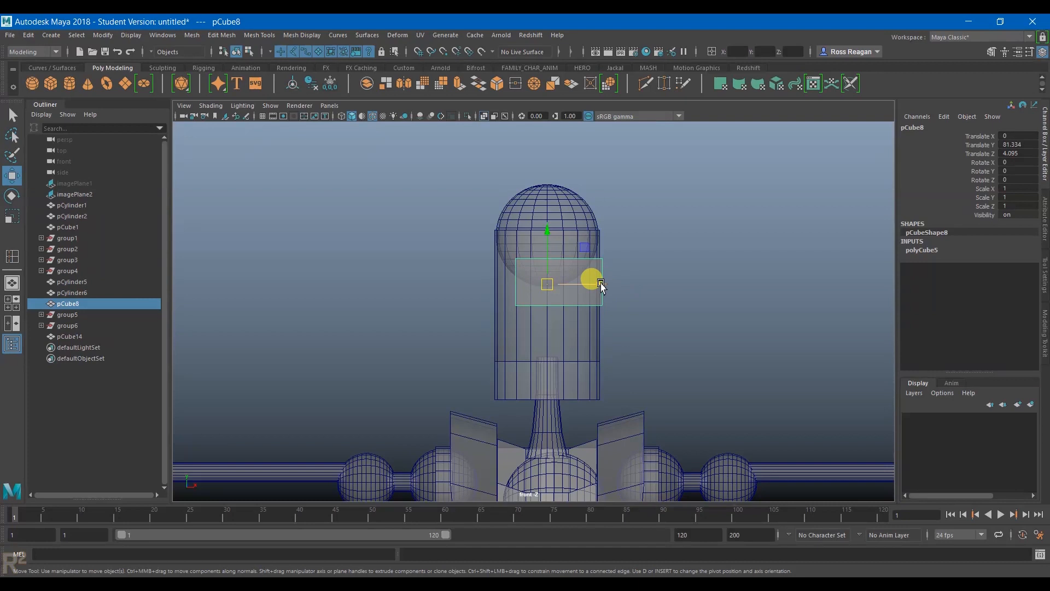
click(102, 35)
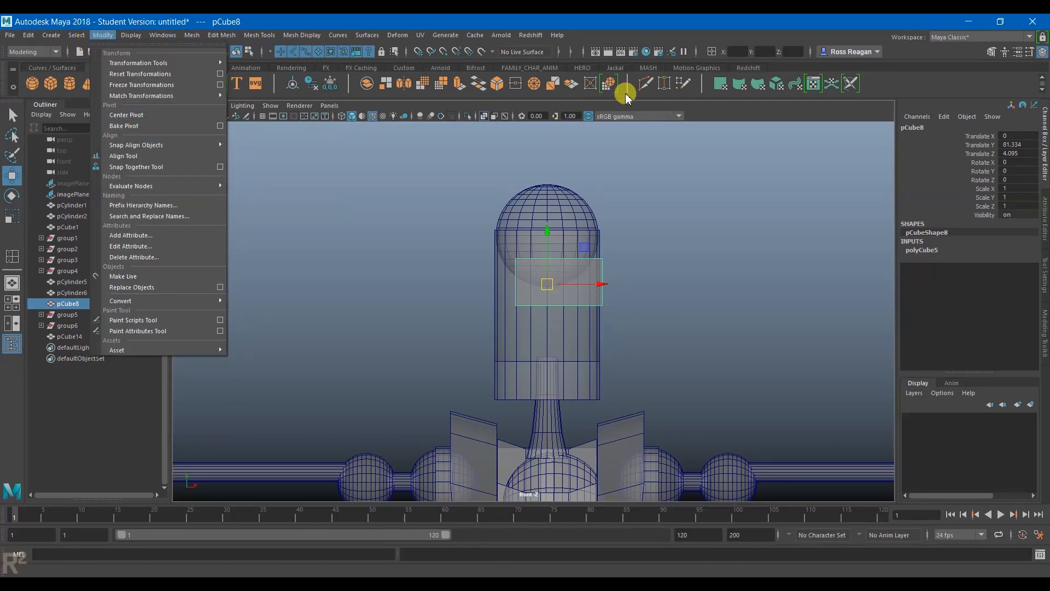
click(127, 115)
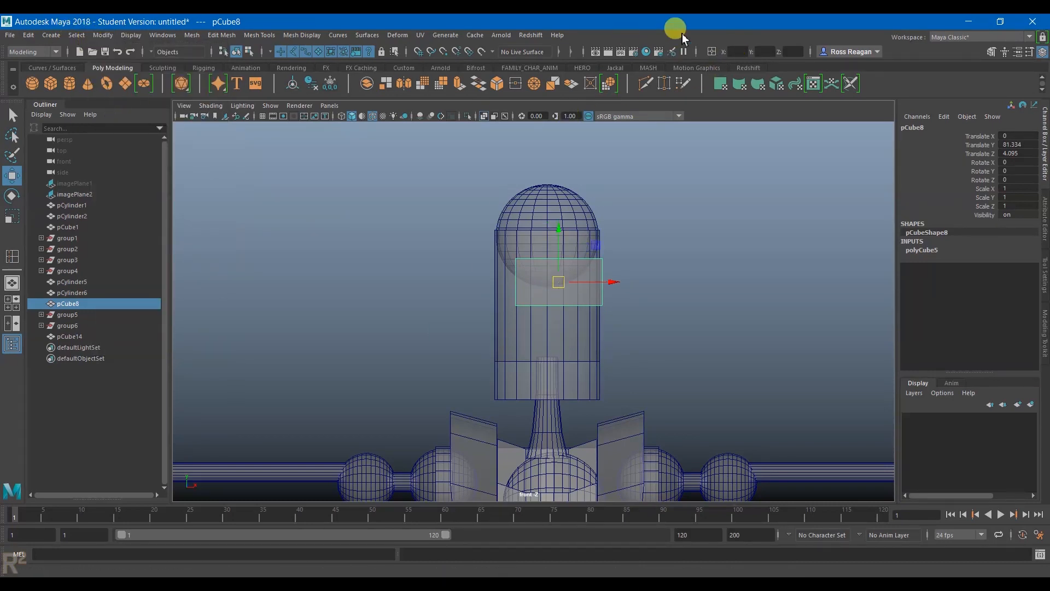
text(0)
key(Return)
click(685, 305)
Set the absolute X position of the large sphere inside the chest to 0.
scroll(688, 339, down, 2)
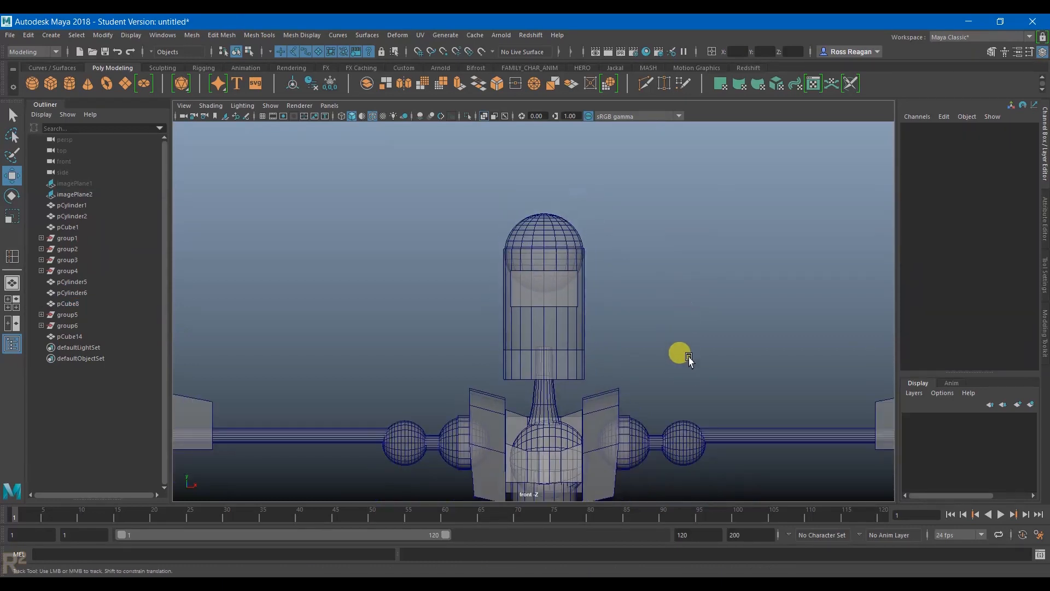
alt+drag(688, 370, 679, 232)
scroll(679, 232, up, 3)
scroll(558, 290, up, 1)
click(563, 290)
scroll(562, 291, up, 2)
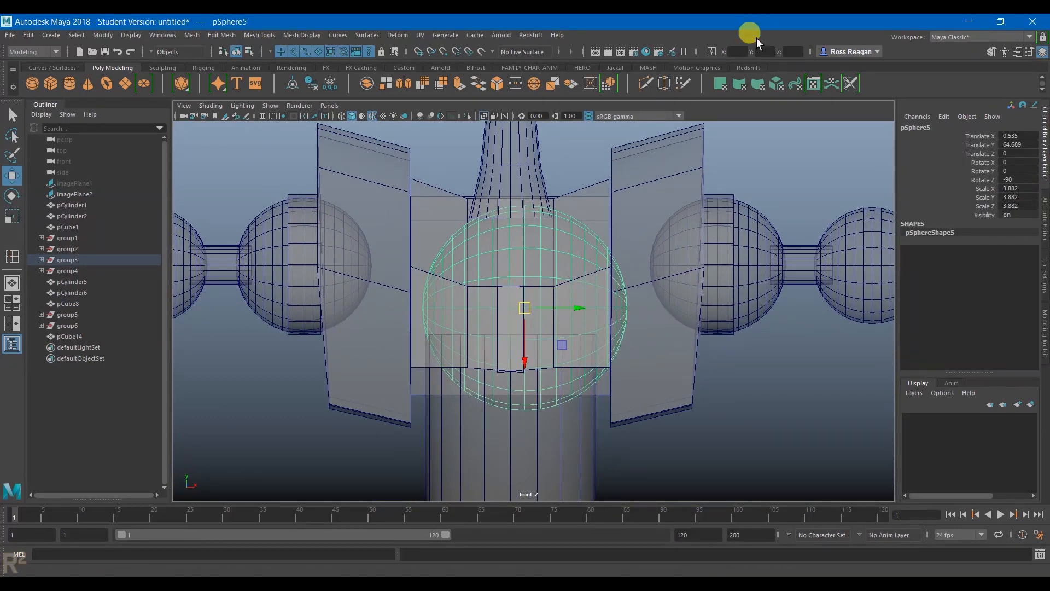
text(0)
key(Return)
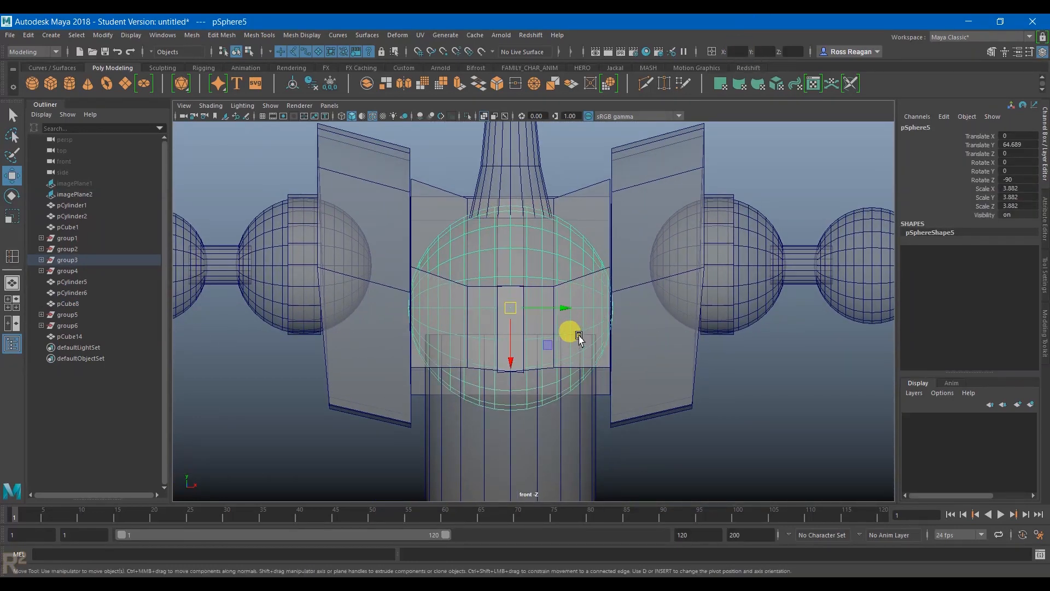
key(q)
click(746, 415)
Centre the pivot of the narrow block between the hips and set its absolute X position to 0.
scroll(746, 415, down, 3)
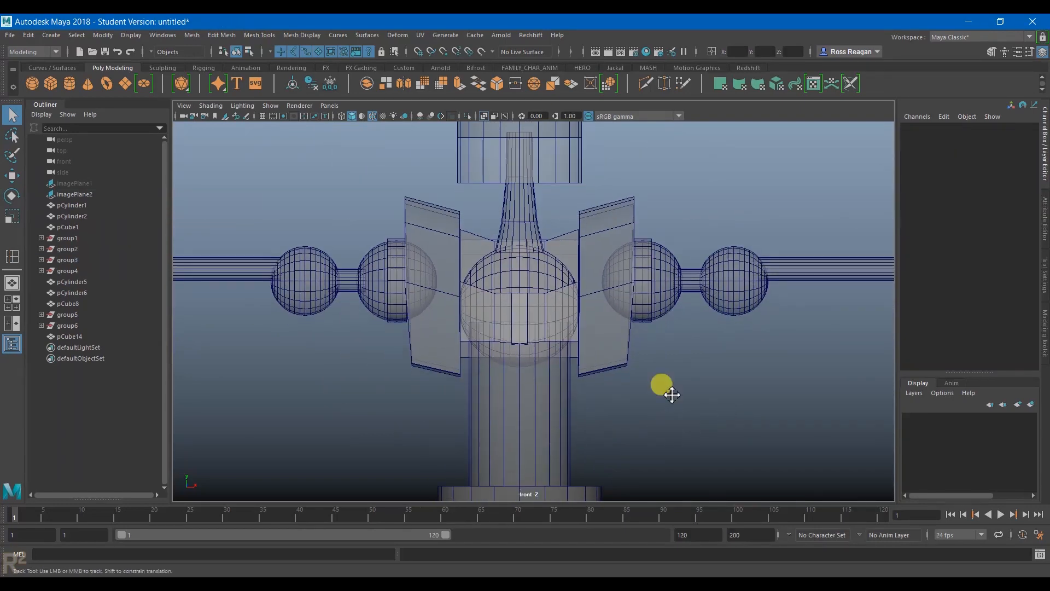
alt+middle_drag(672, 429, 647, 197)
alt+middle_drag(639, 394, 640, 342)
scroll(641, 342, up, 3)
click(519, 300)
key(w)
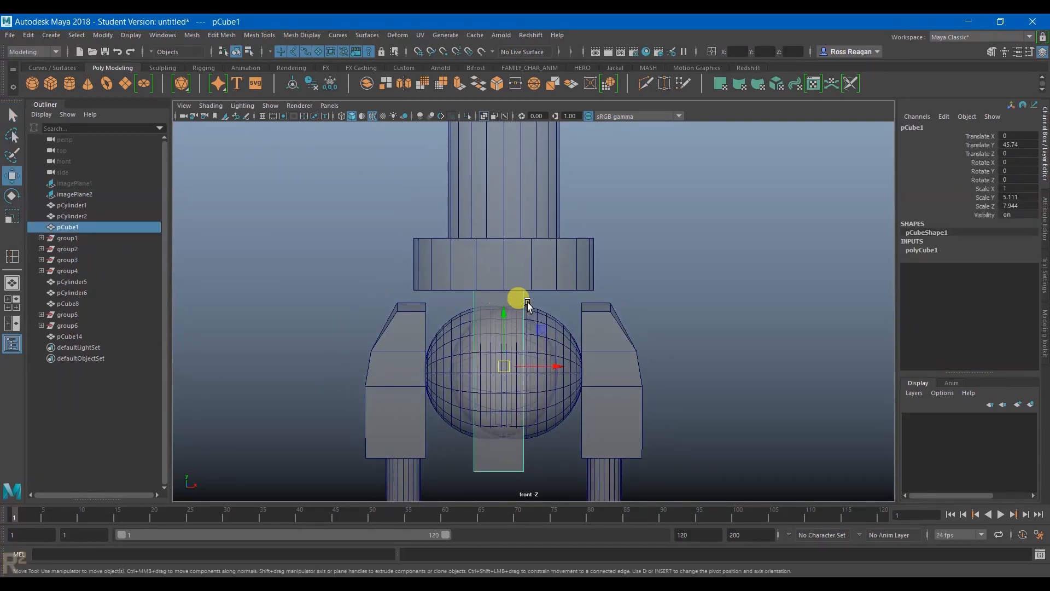
click(103, 34)
click(141, 110)
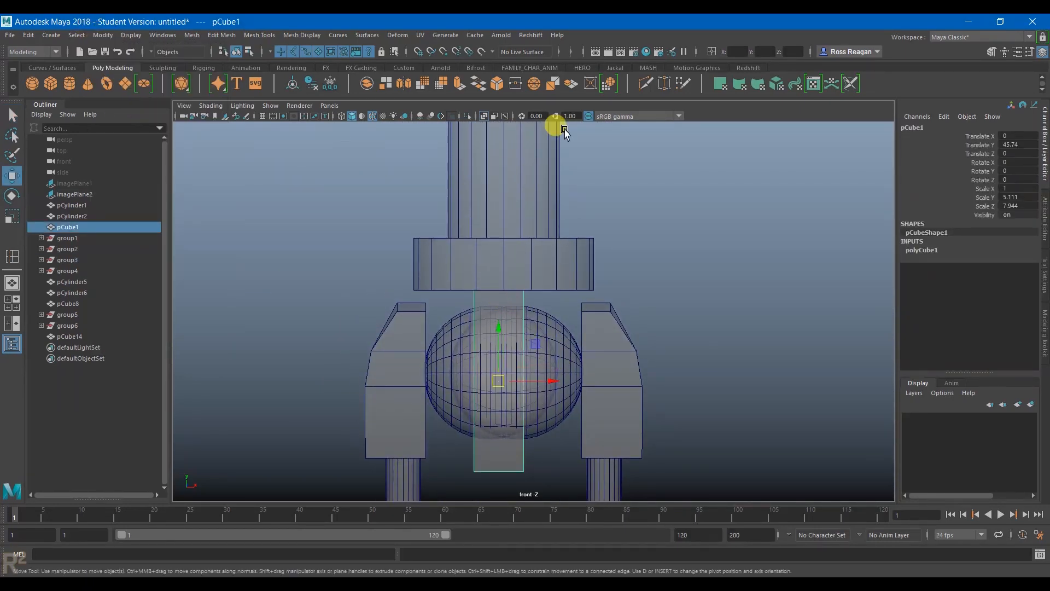
click(721, 146)
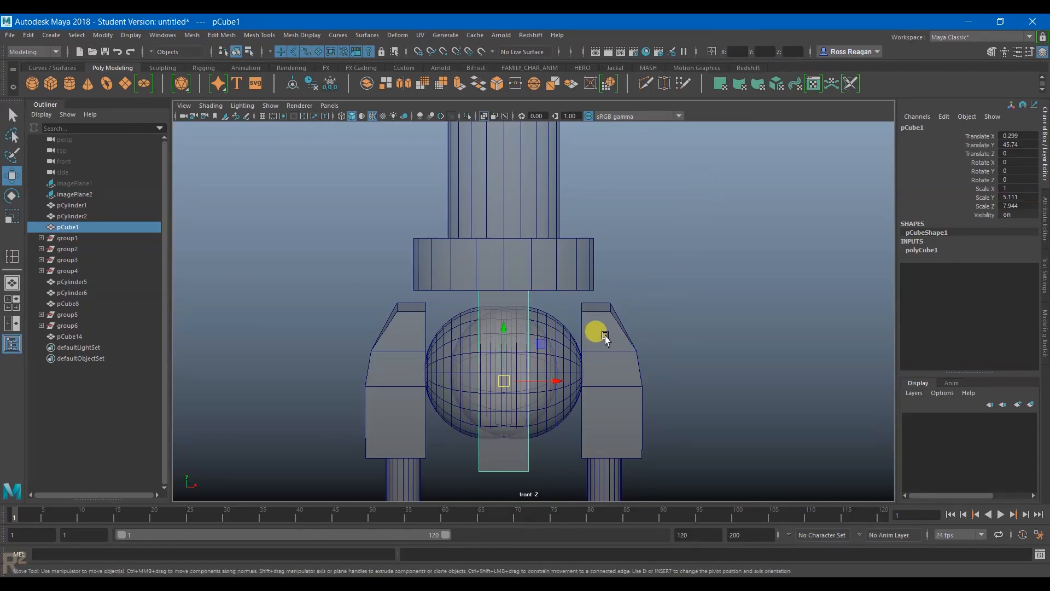
Examine the complete robot from several angles in the perspective view, checking the alignment of its parts.
scroll(696, 342, down, 5)
scroll(669, 318, down, 3)
key(space)
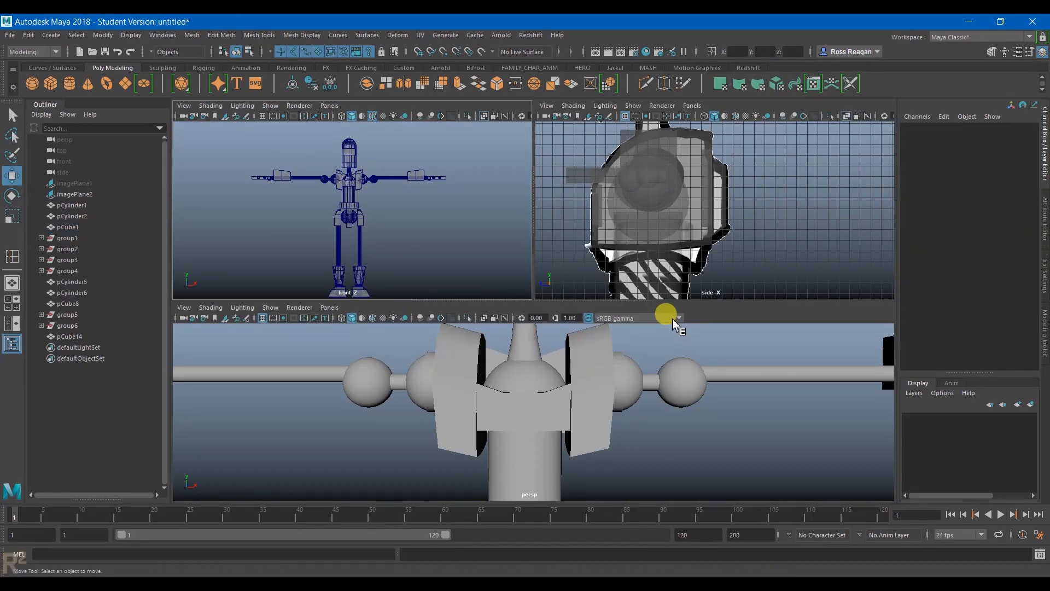
key(space)
key(space)
key(space)
scroll(607, 375, down, 8)
scroll(754, 421, up, 2)
mouse_move(777, 389)
alt+mouse_down()
mouse_move(754, 421)
mouse_move(651, 422)
alt+mouse_up()
click(65, 183)
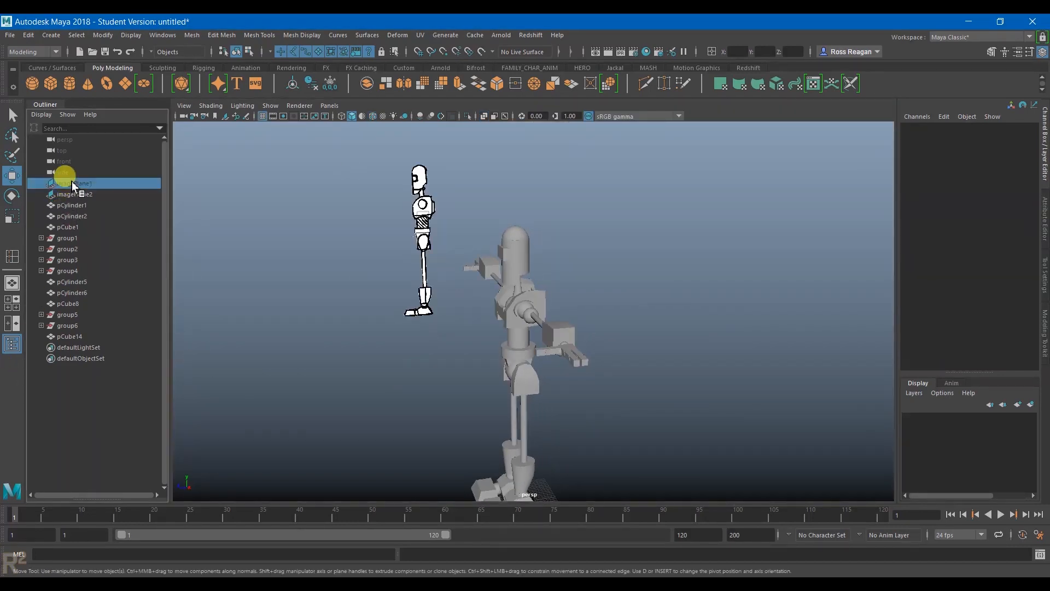
click(362, 365)
mouse_move(362, 366)
alt+mouse_down()
mouse_move(628, 401)
mouse_move(714, 387)
mouse_move(726, 372)
mouse_move(693, 316)
mouse_move(700, 354)
mouse_move(619, 392)
mouse_move(648, 415)
mouse_move(638, 370)
mouse_move(780, 403)
mouse_move(553, 398)
mouse_move(463, 409)
mouse_move(403, 386)
mouse_move(267, 370)
mouse_move(675, 374)
mouse_move(658, 381)
alt+mouse_up()
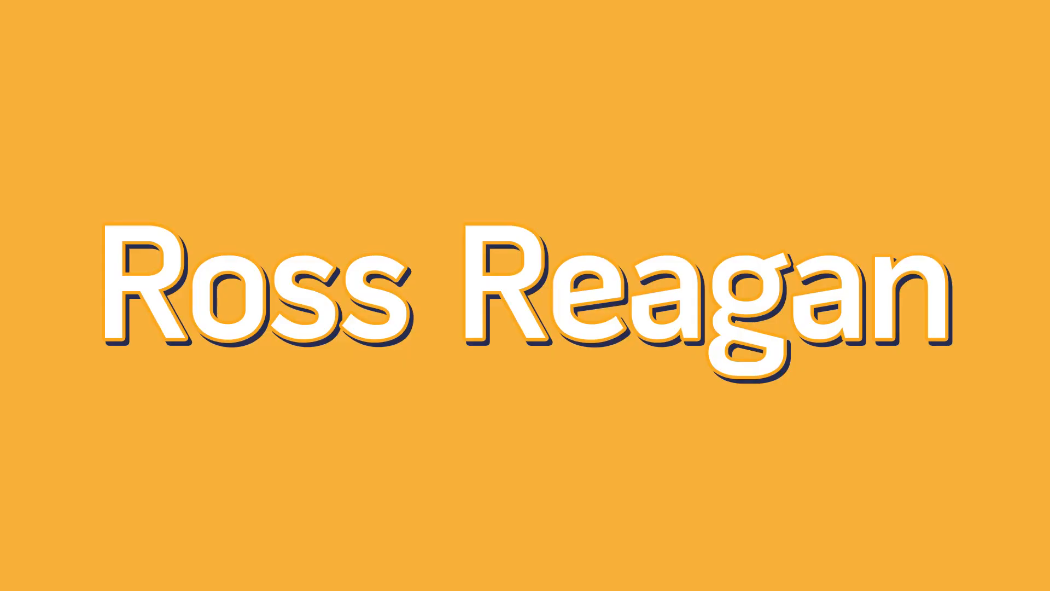